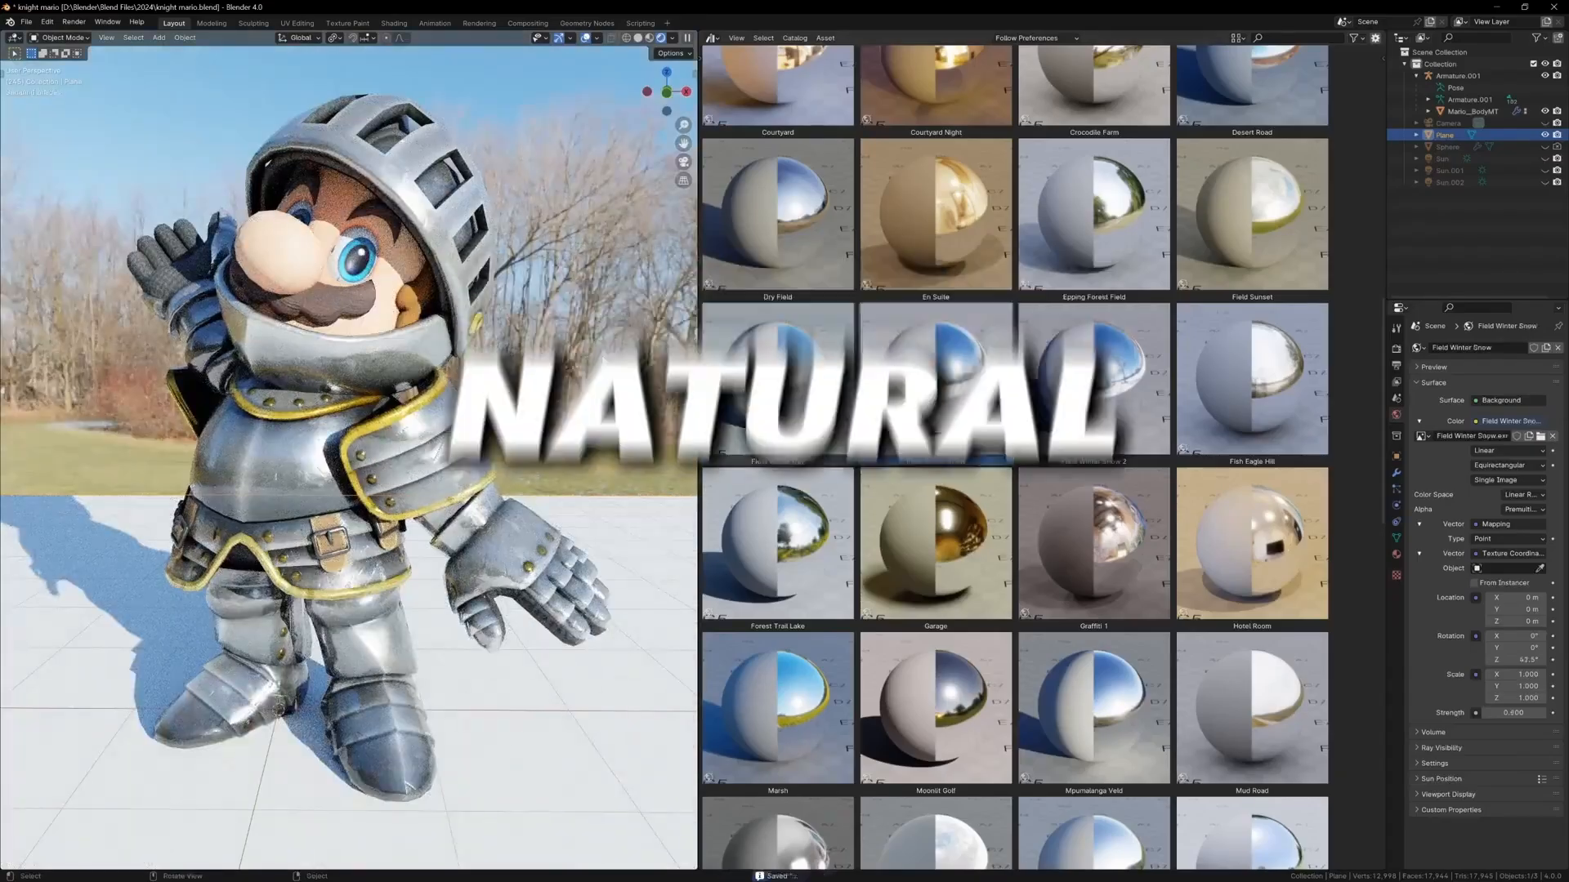
Step: Apply an HDRI from the asset library to the scene and lower the world background strength
{"action": "left_click_drag", "start_coordinate": [1094, 380], "coordinate": [588, 342]}
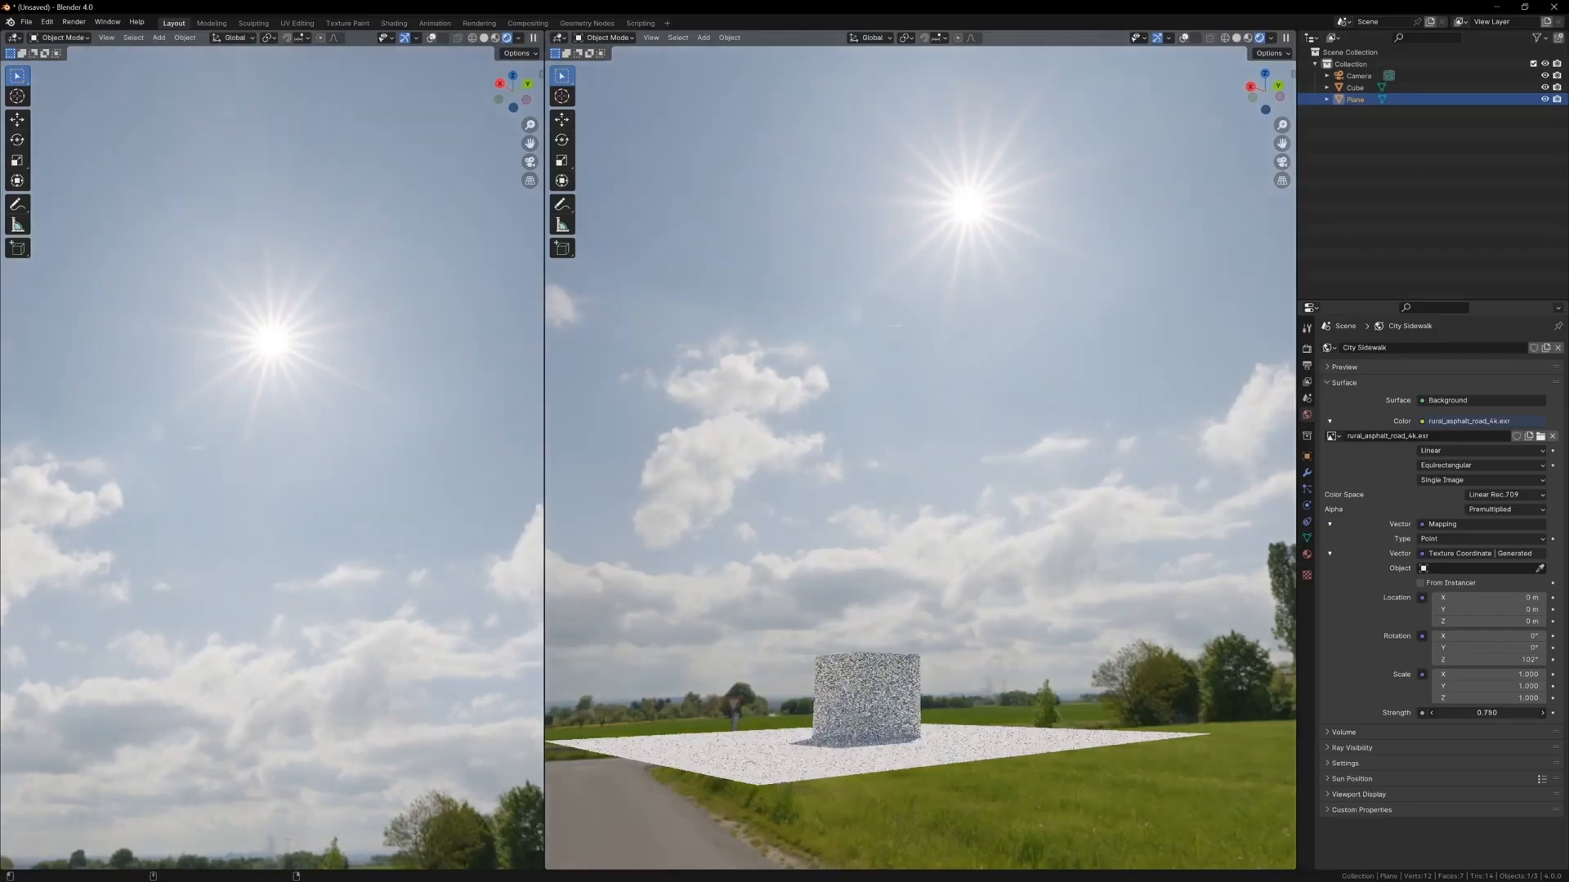
{"action": "mouse_move", "coordinate": [1502, 712]}
{"action": "left_mouse_down"}
{"action": "mouse_move", "coordinate": [1454, 713]}
{"action": "mouse_move", "coordinate": [1502, 712]}
{"action": "left_mouse_up"}
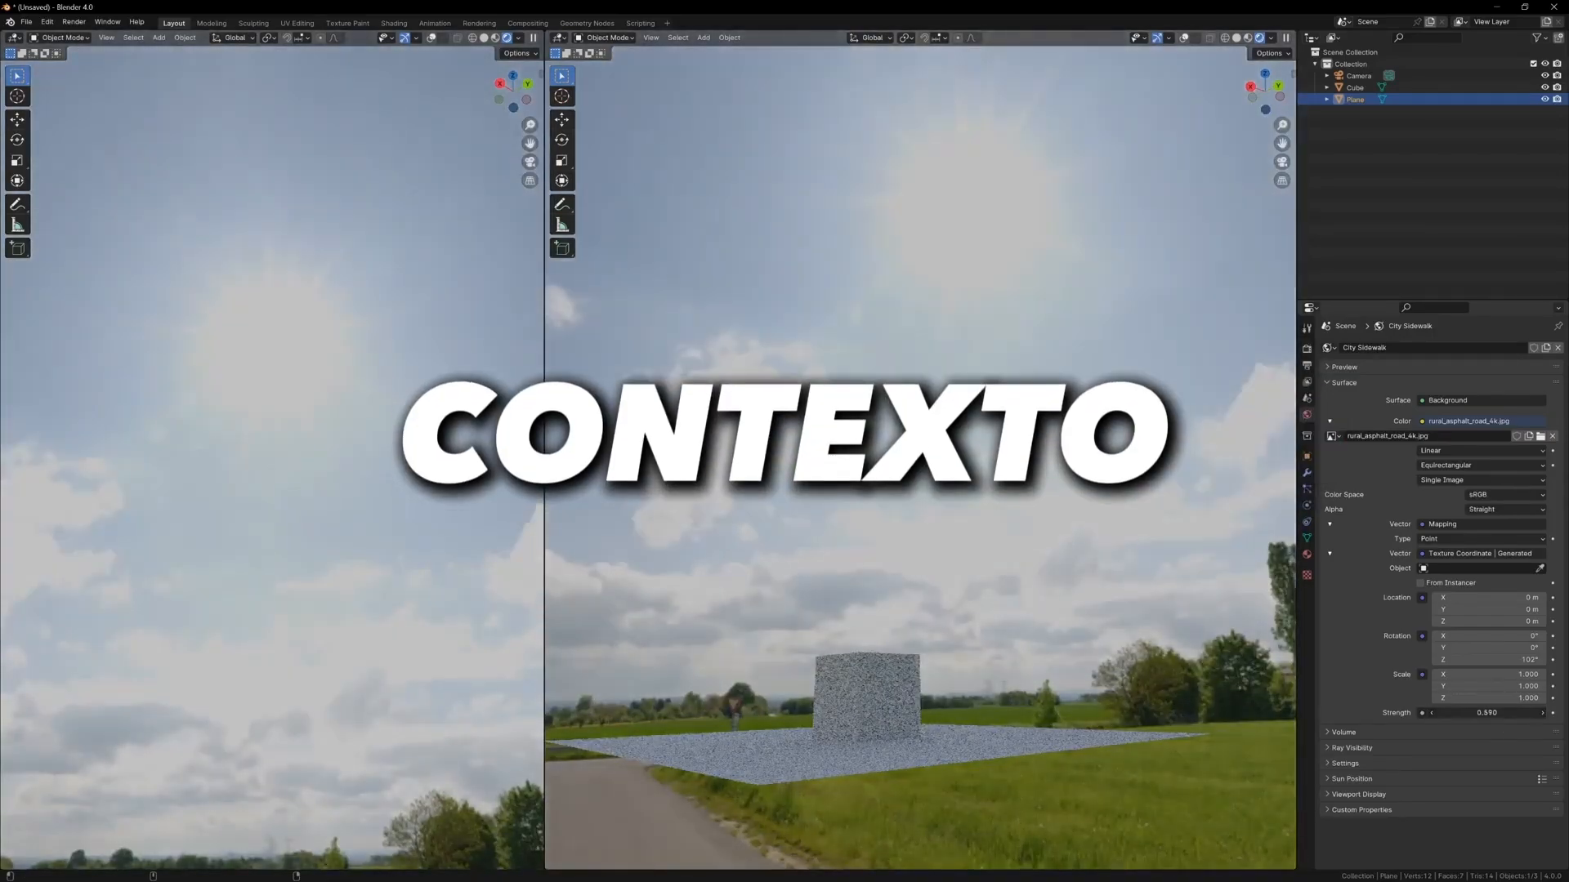
{"action": "left_click_drag", "start_coordinate": [1502, 712], "coordinate": [1463, 713]}
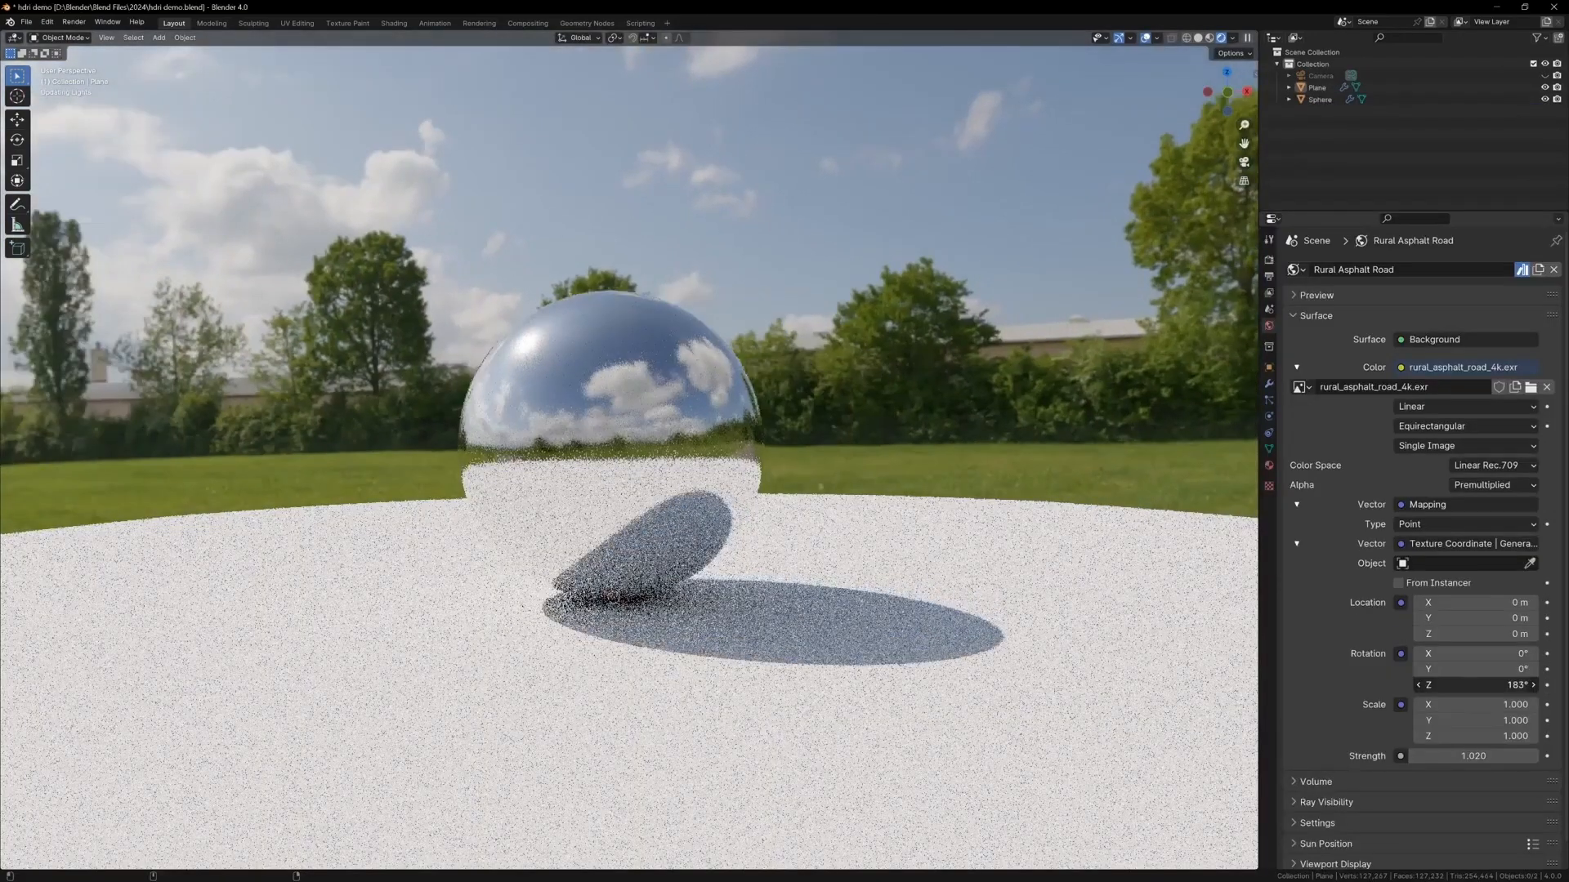
Step: Rotate the Rural Asphalt Road environment texture around Z to 331°
{"action": "left_click_drag", "start_coordinate": [1462, 684], "coordinate": [1500, 685]}
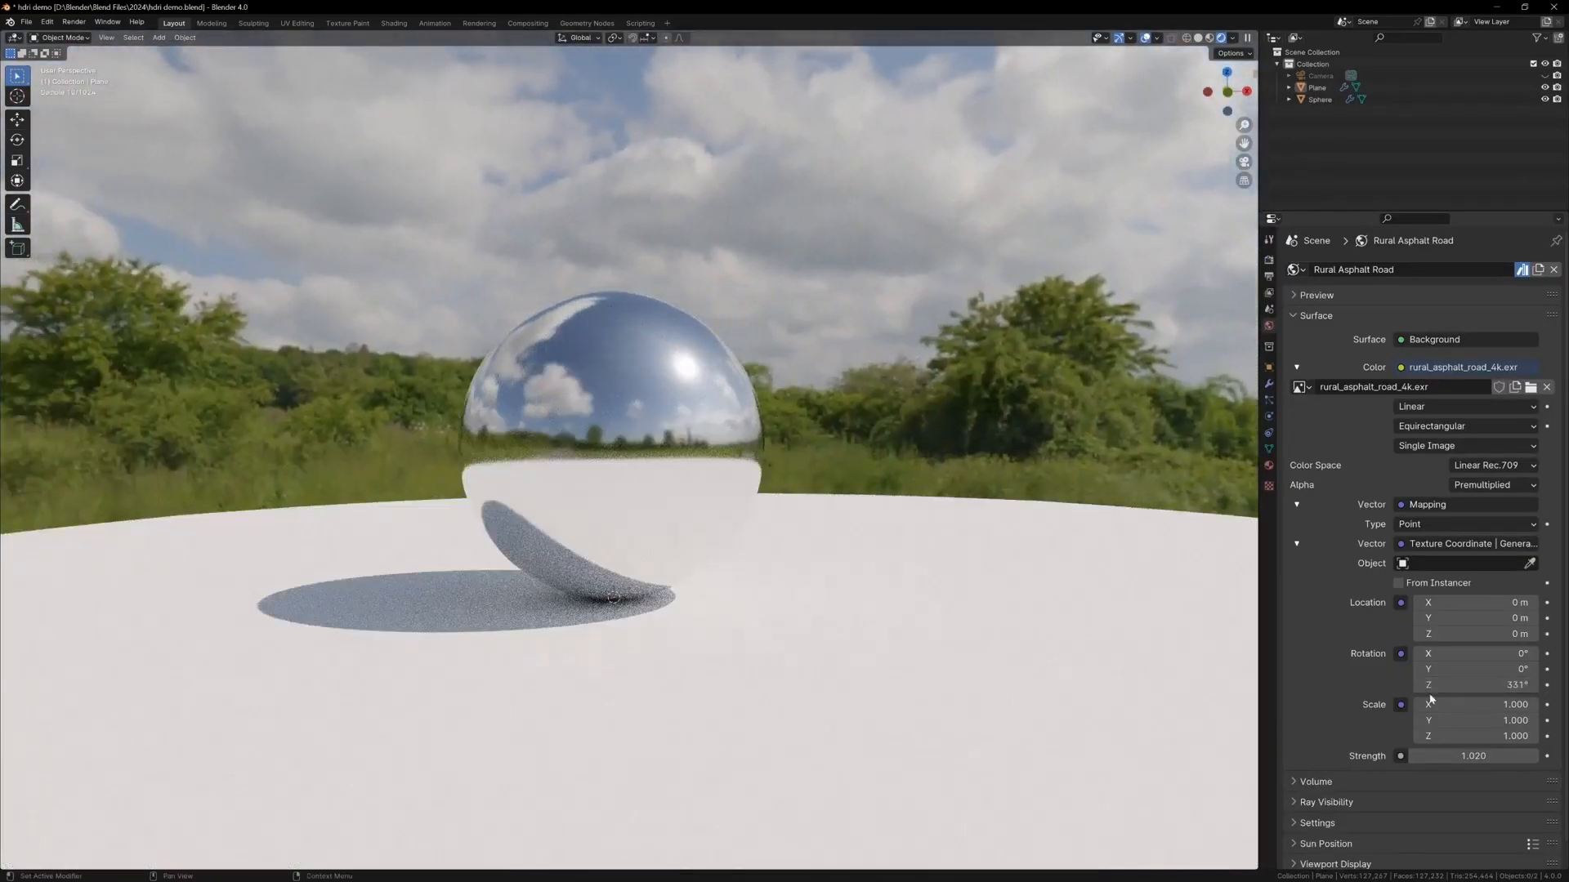
{"action": "left_click", "coordinate": [1268, 260]}
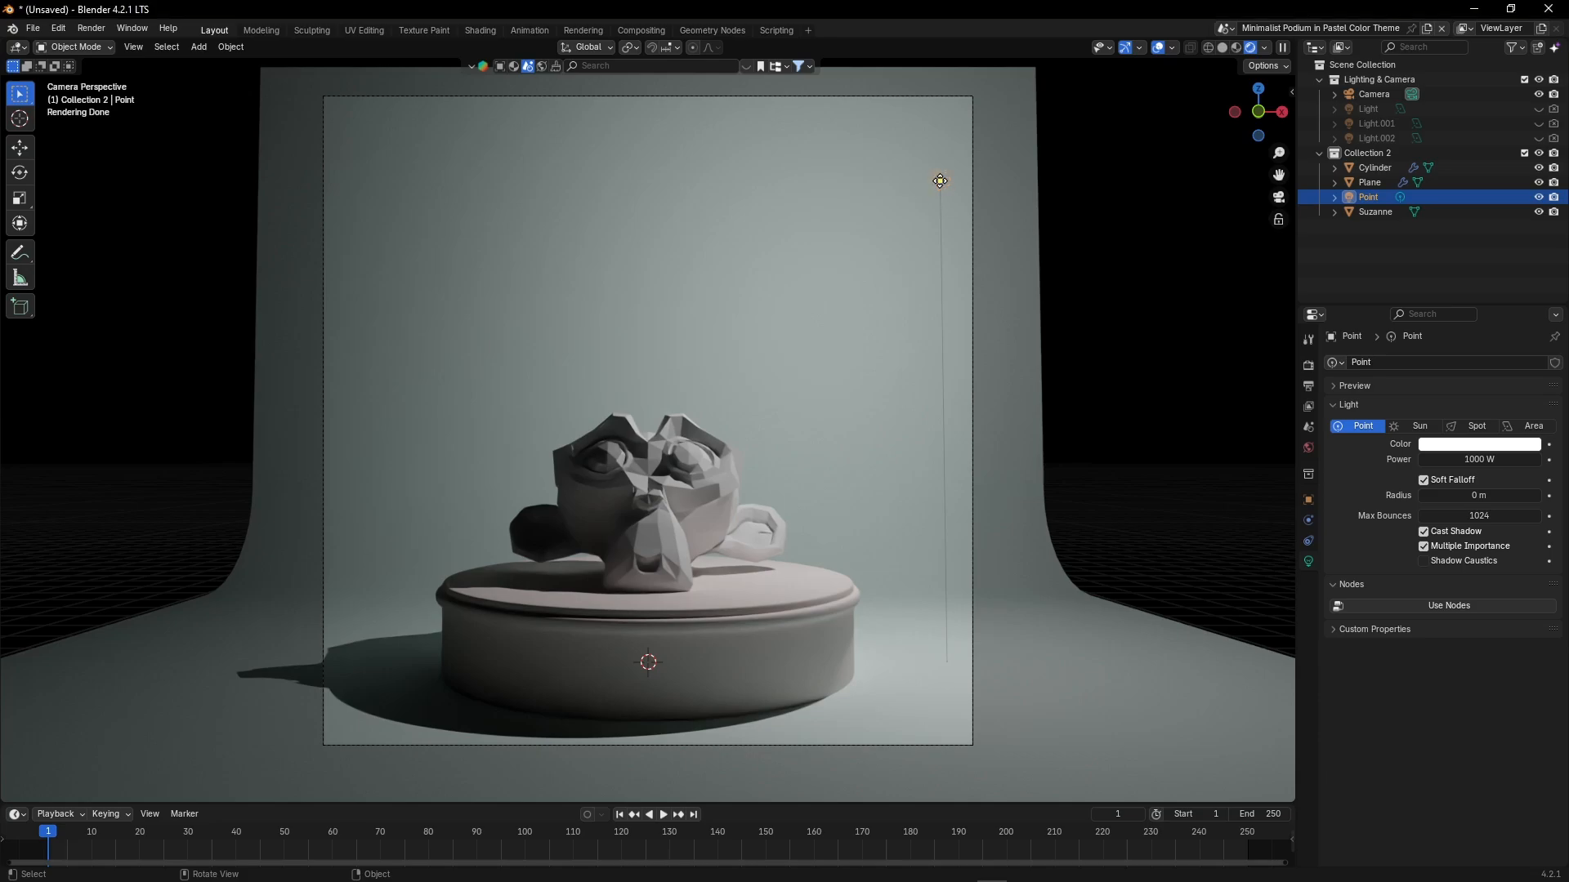
Step: Move the Point light about 7.9 m in the negative X direction, across the podium, and lower it slightly along Z
{"action": "key", "text": "x"}
{"action": "left_click_drag", "start_coordinate": [939, 180], "coordinate": [444, 181]}
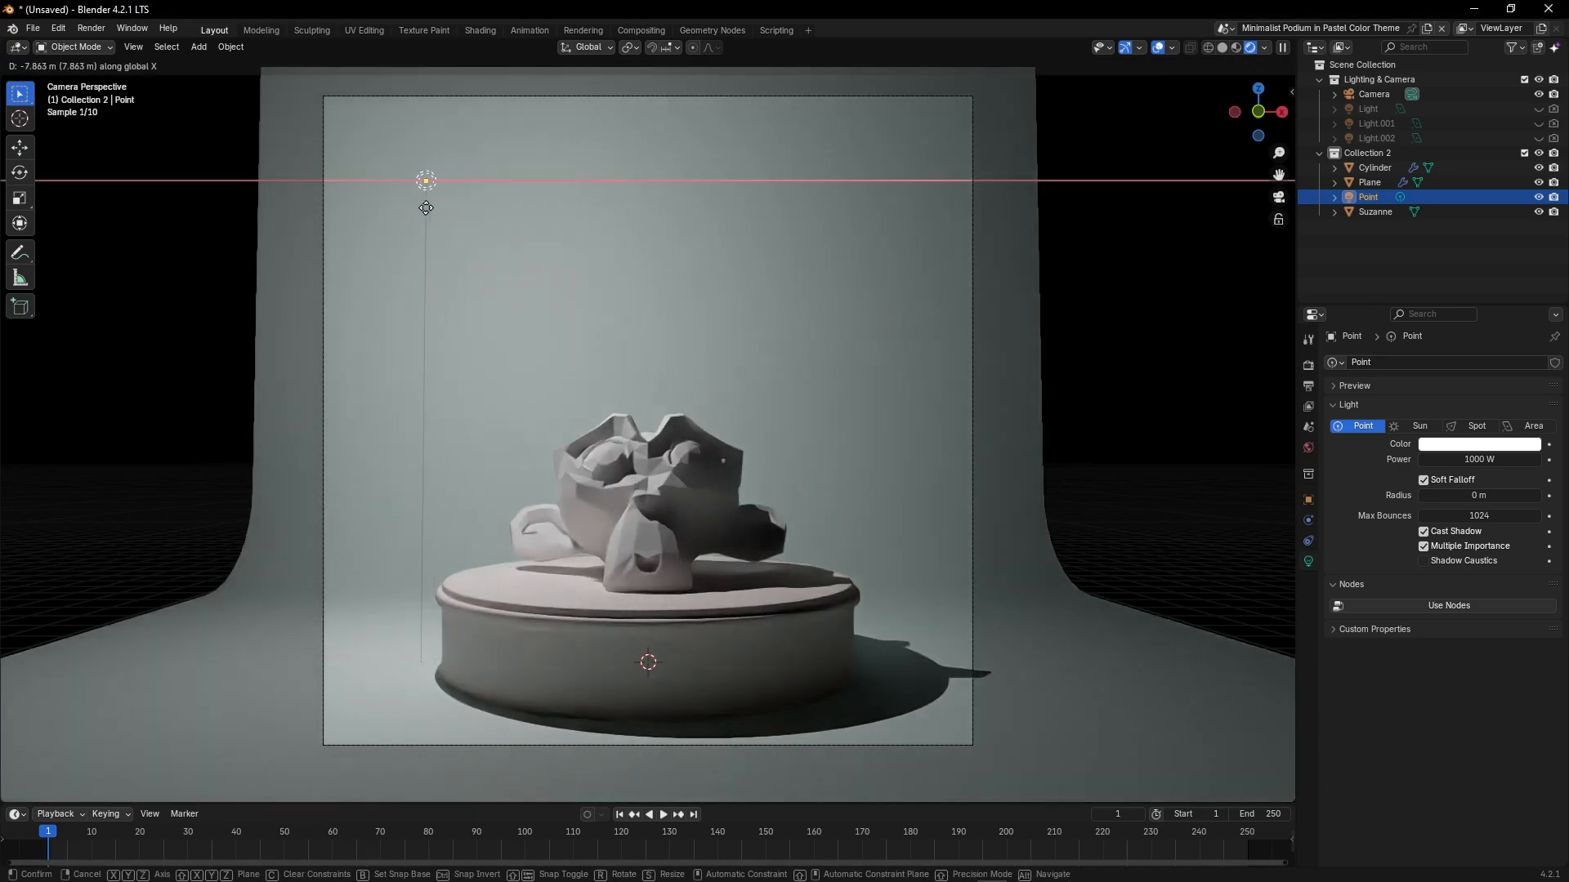
{"action": "key", "text": "g"}
{"action": "key", "text": "z"}
{"action": "left_click", "coordinate": [453, 263]}
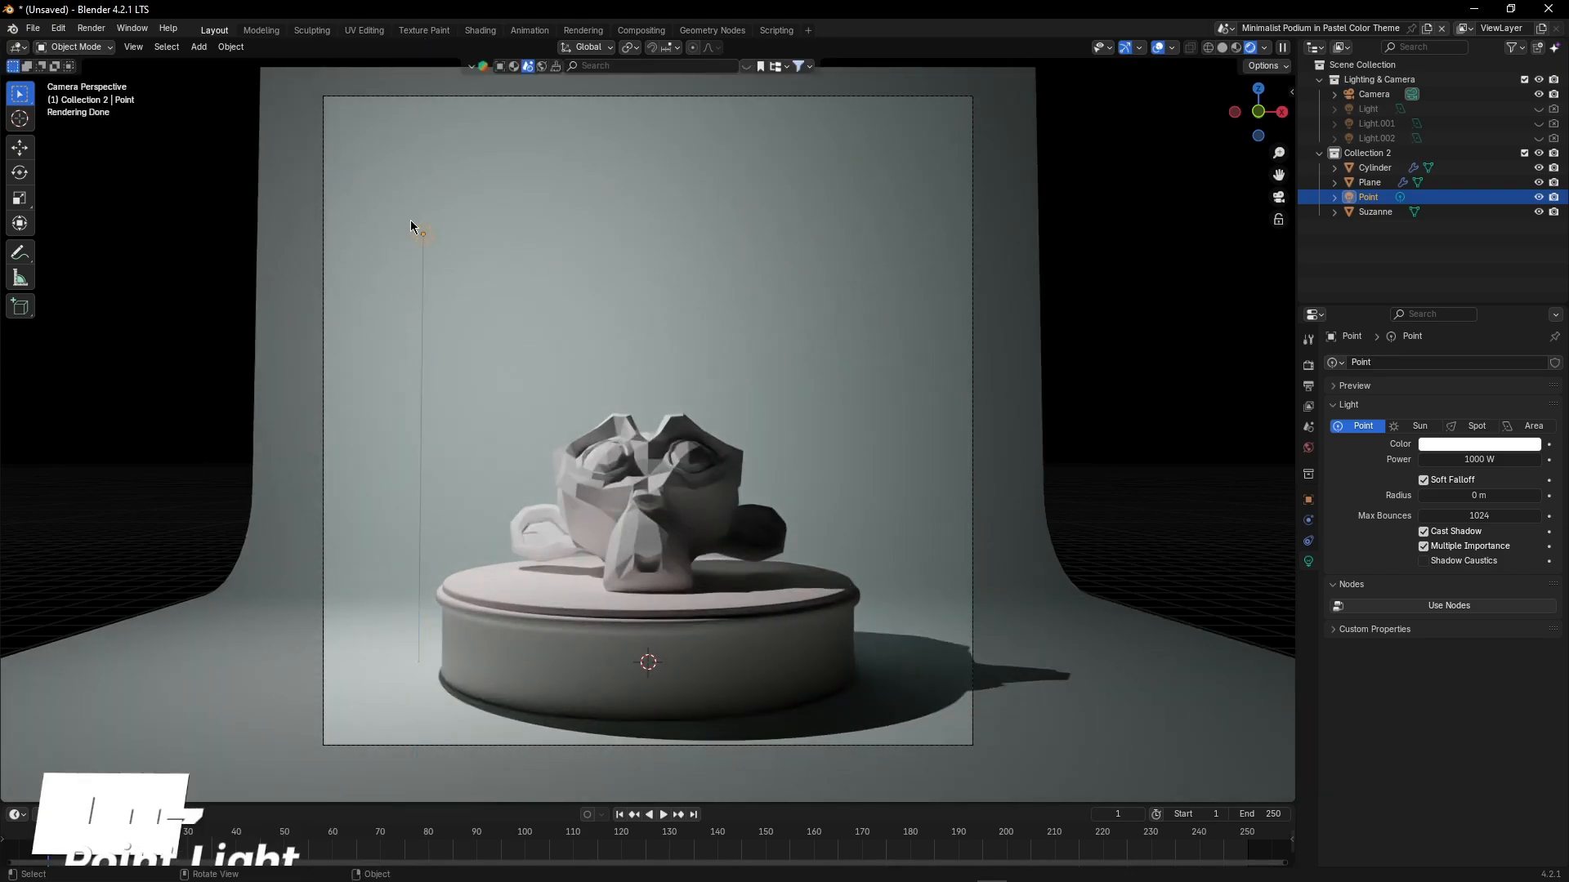
Step: Move the Point light back across the podium along X and lower it beside the monkey head
{"action": "key", "text": "x"}
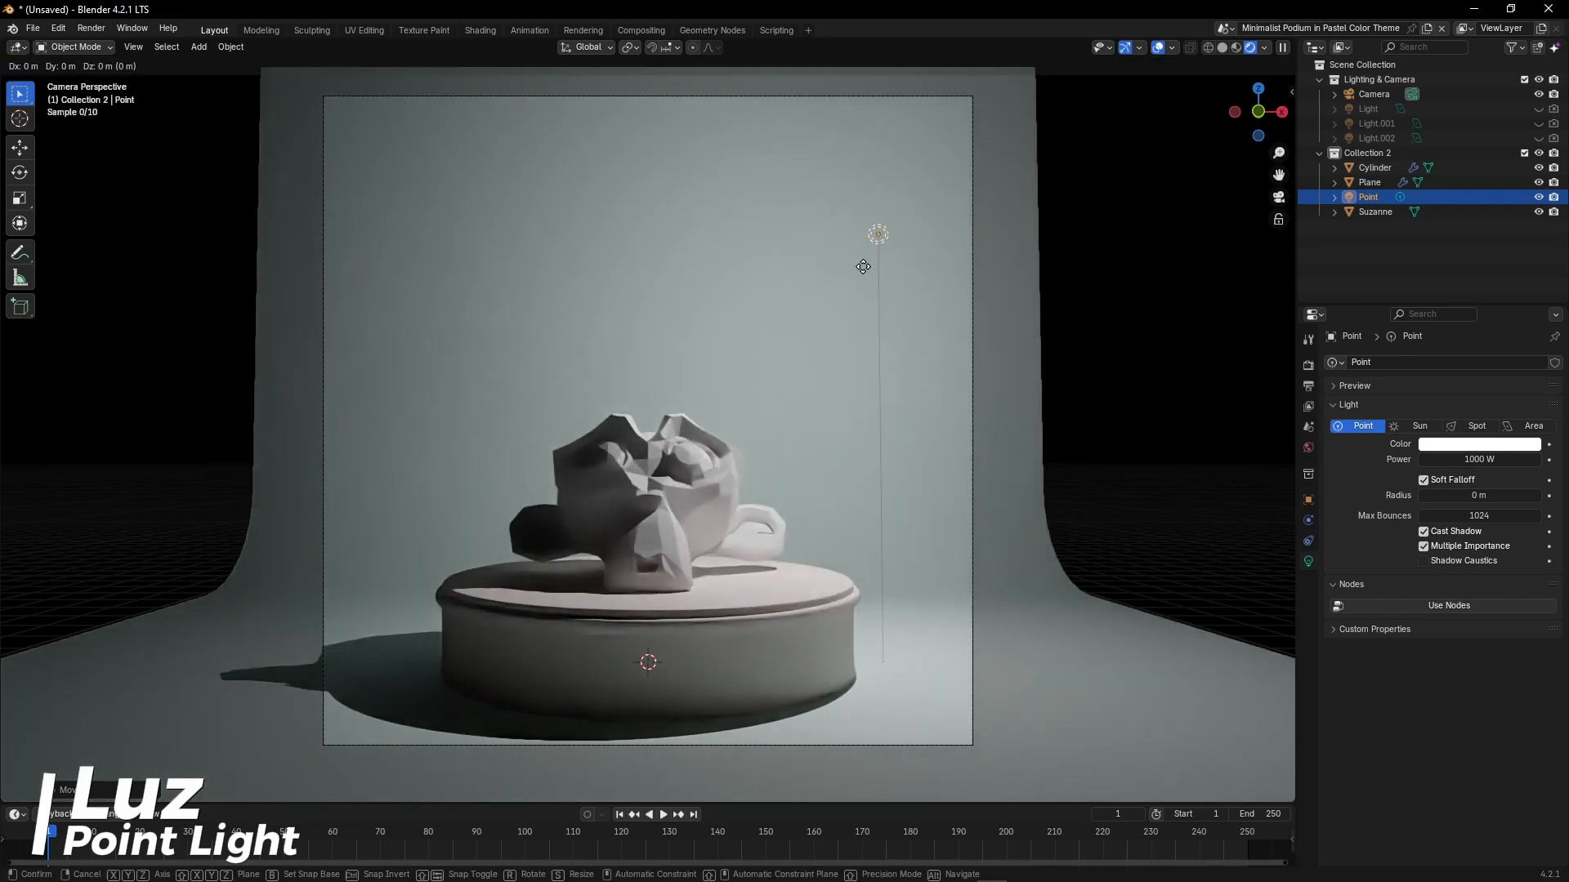
{"action": "left_click", "coordinate": [895, 447]}
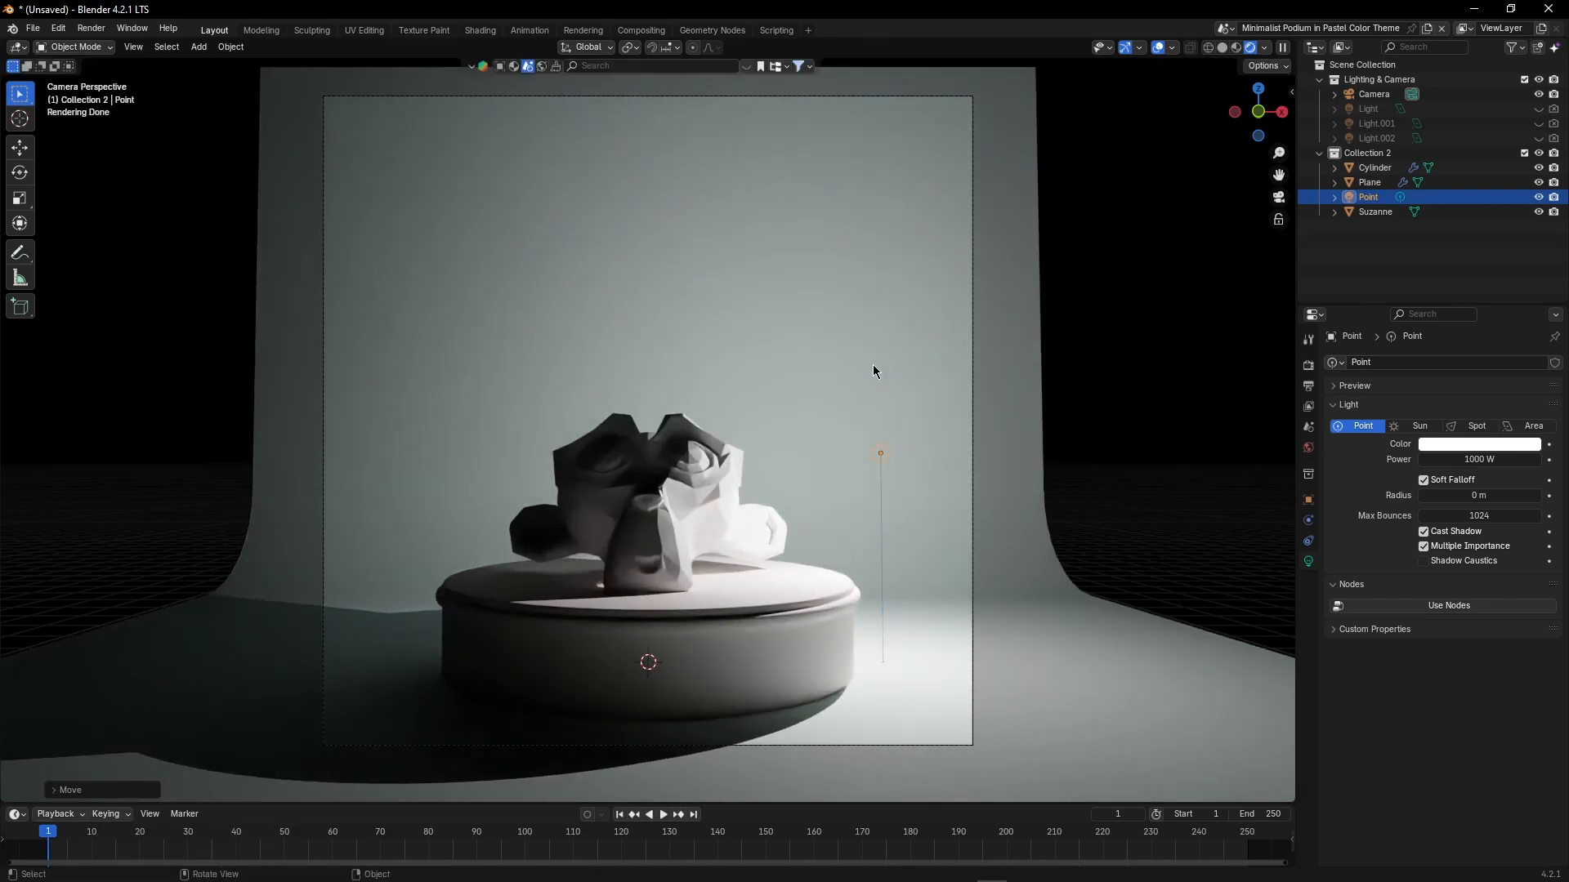
Step: Delete the Point light and add a Sun light in its place
{"action": "key", "text": "Delete"}
{"action": "key", "text": "shift+a"}
{"action": "mouse_move", "coordinate": [872, 365]}
{"action": "left_click", "coordinate": [952, 381]}
Step: Rotate the Sun light about the X axis and soften its orange color toward white
{"action": "key", "text": "r"}
{"action": "key", "text": "x"}
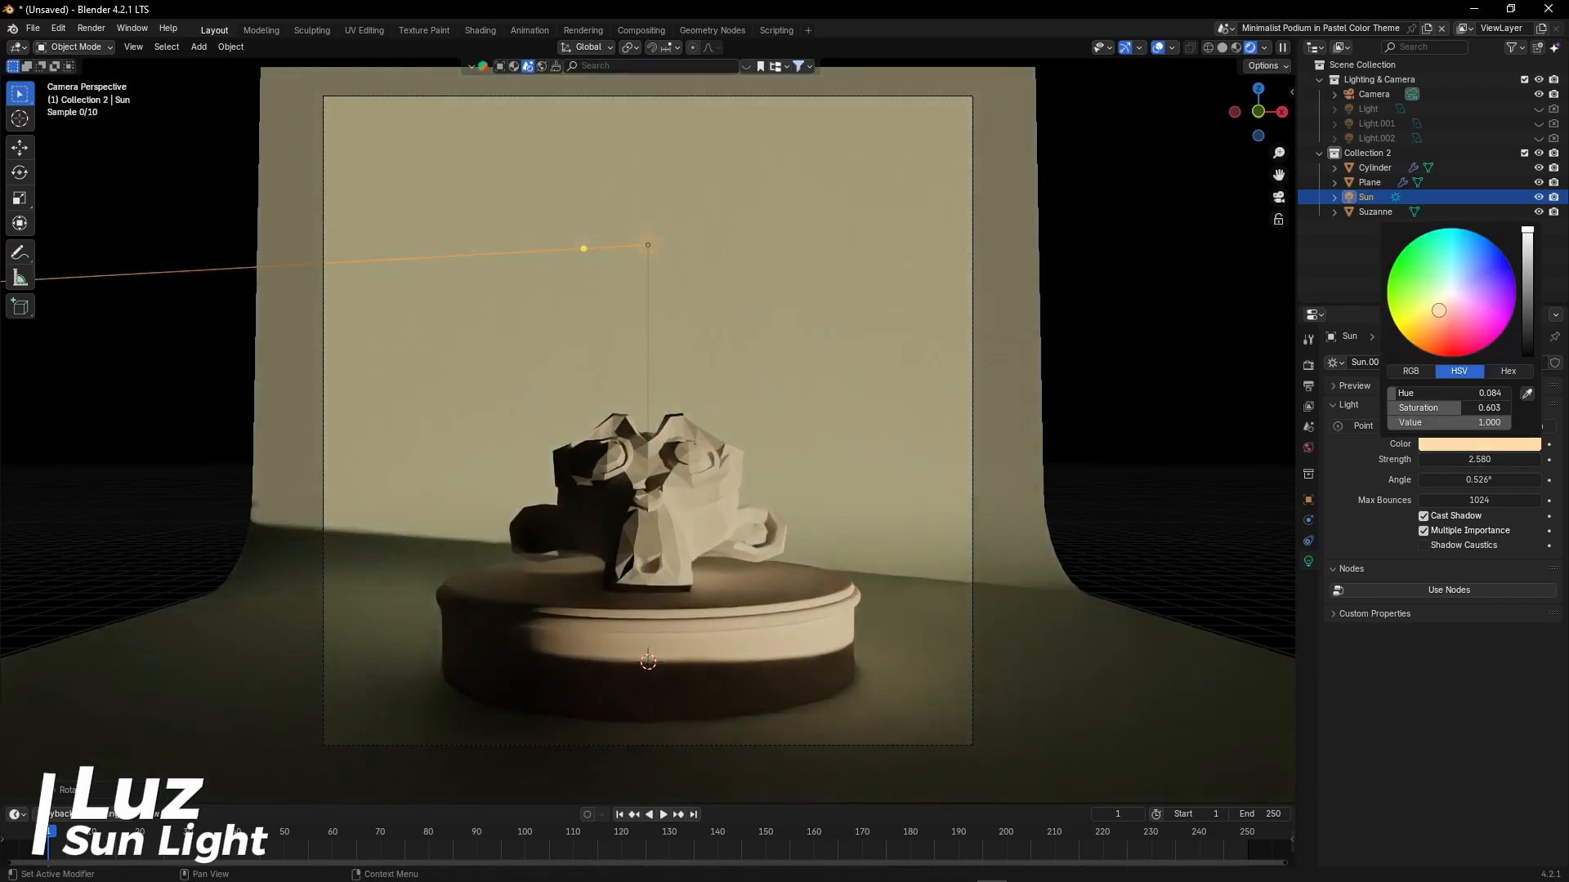
{"action": "left_click_drag", "start_coordinate": [1439, 310], "coordinate": [1448, 298]}
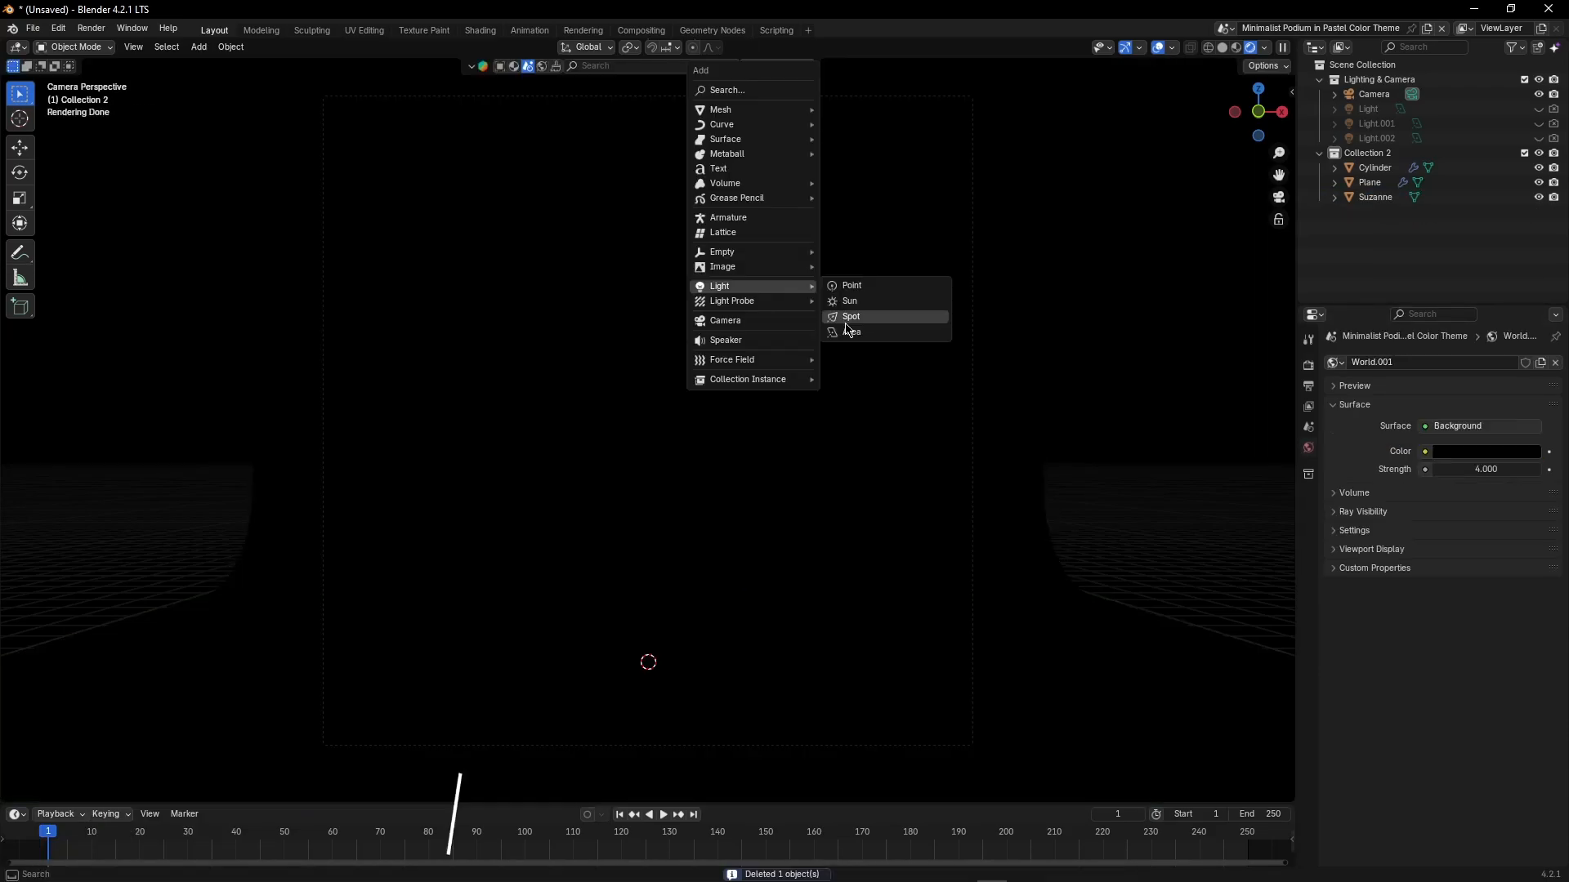
Step: Add a Spot light shining down on the monkey head and set its power to 2500 W
{"action": "left_click", "coordinate": [893, 322]}
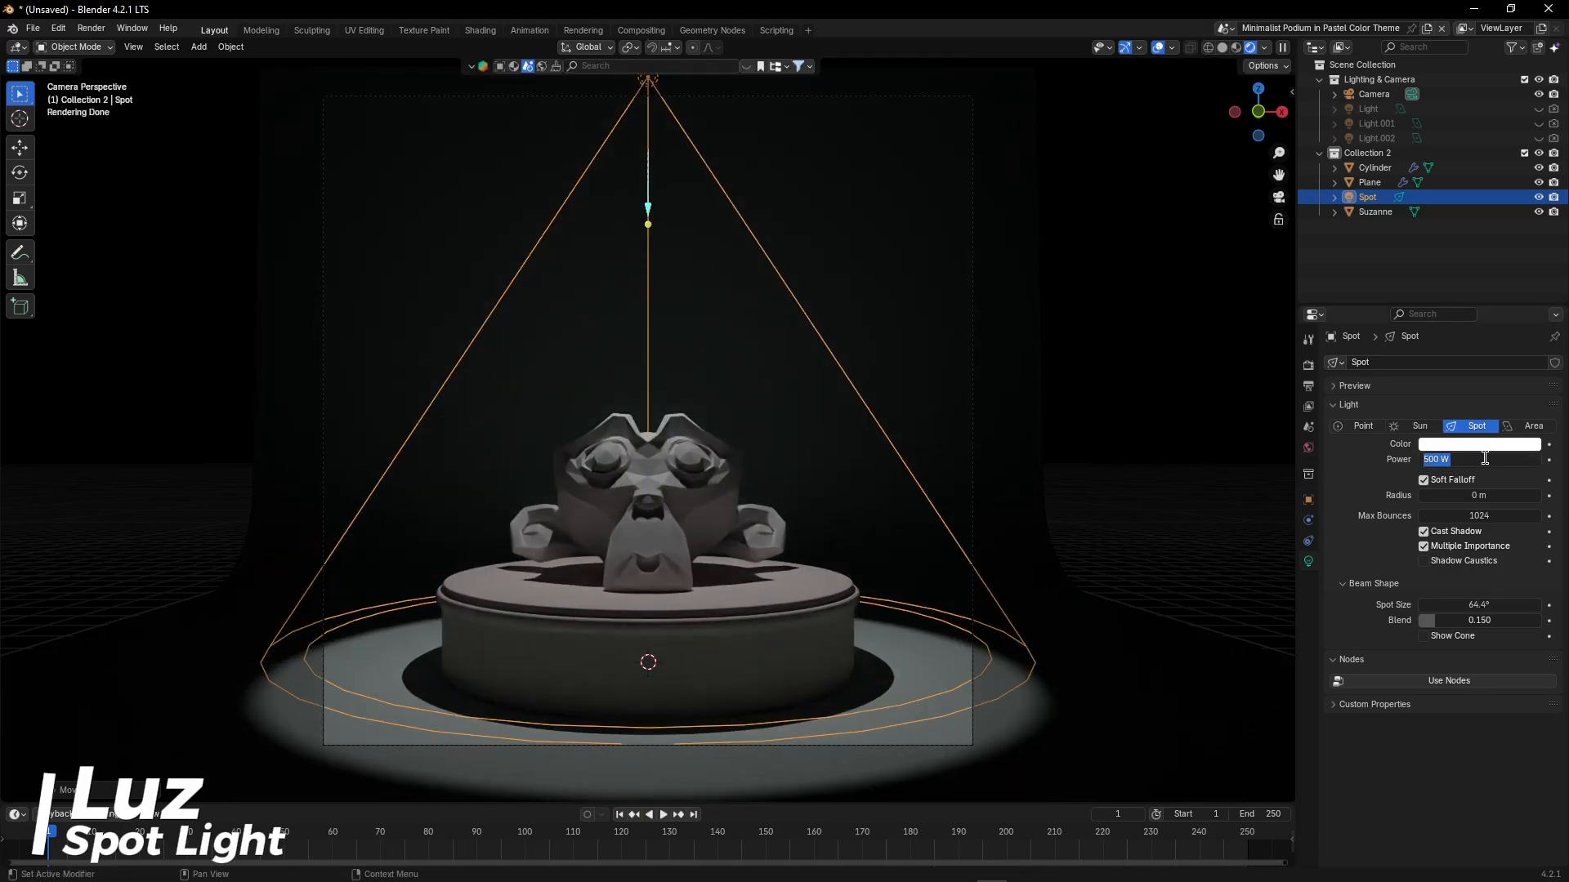
{"action": "left_click_drag", "start_coordinate": [1458, 459], "coordinate": [1481, 458]}
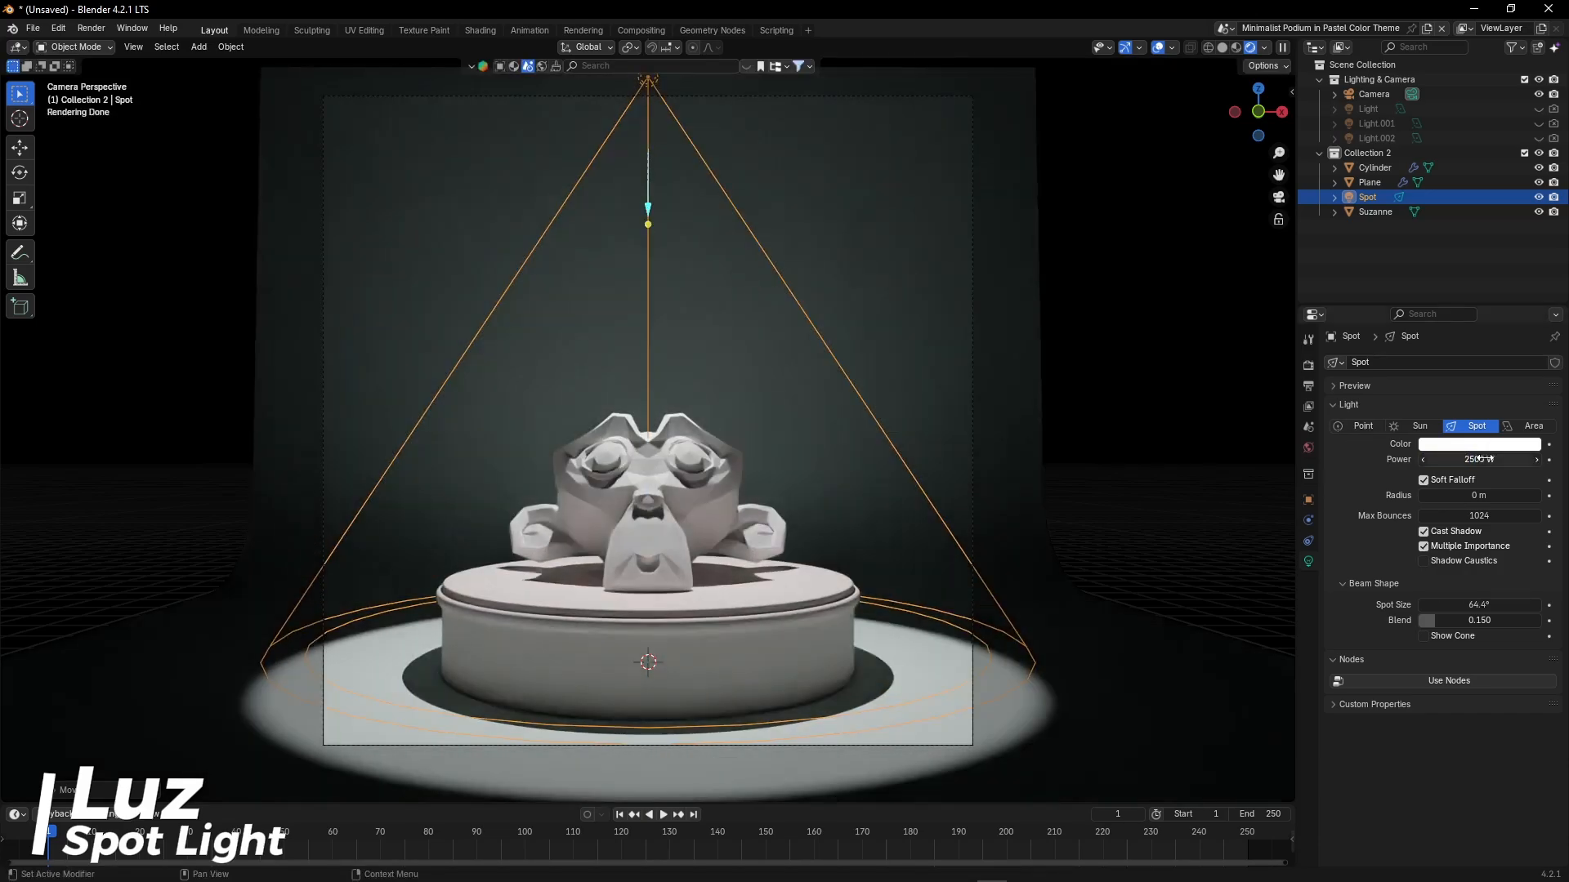
Step: Move the Spot light vertically along the Z axis
{"action": "key", "text": "g"}
{"action": "key", "text": "z"}
{"action": "left_click", "coordinate": [679, 295]}
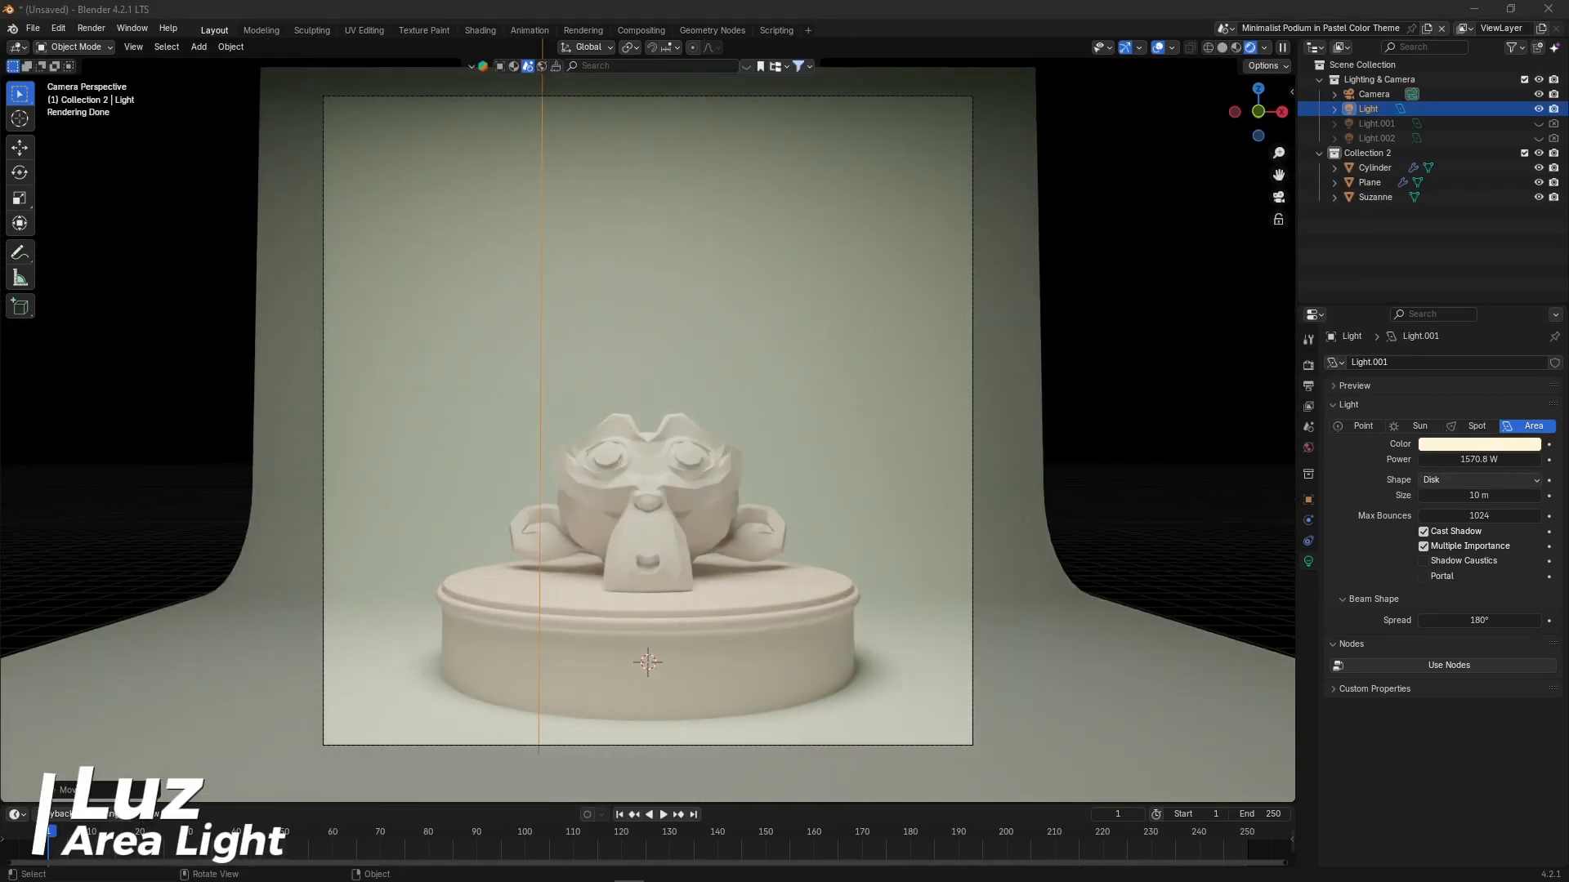
Step: Move the disk-shaped area light sideways along the X axis
{"action": "middle_click_drag", "start_coordinate": [588, 384], "coordinate": [614, 389]}
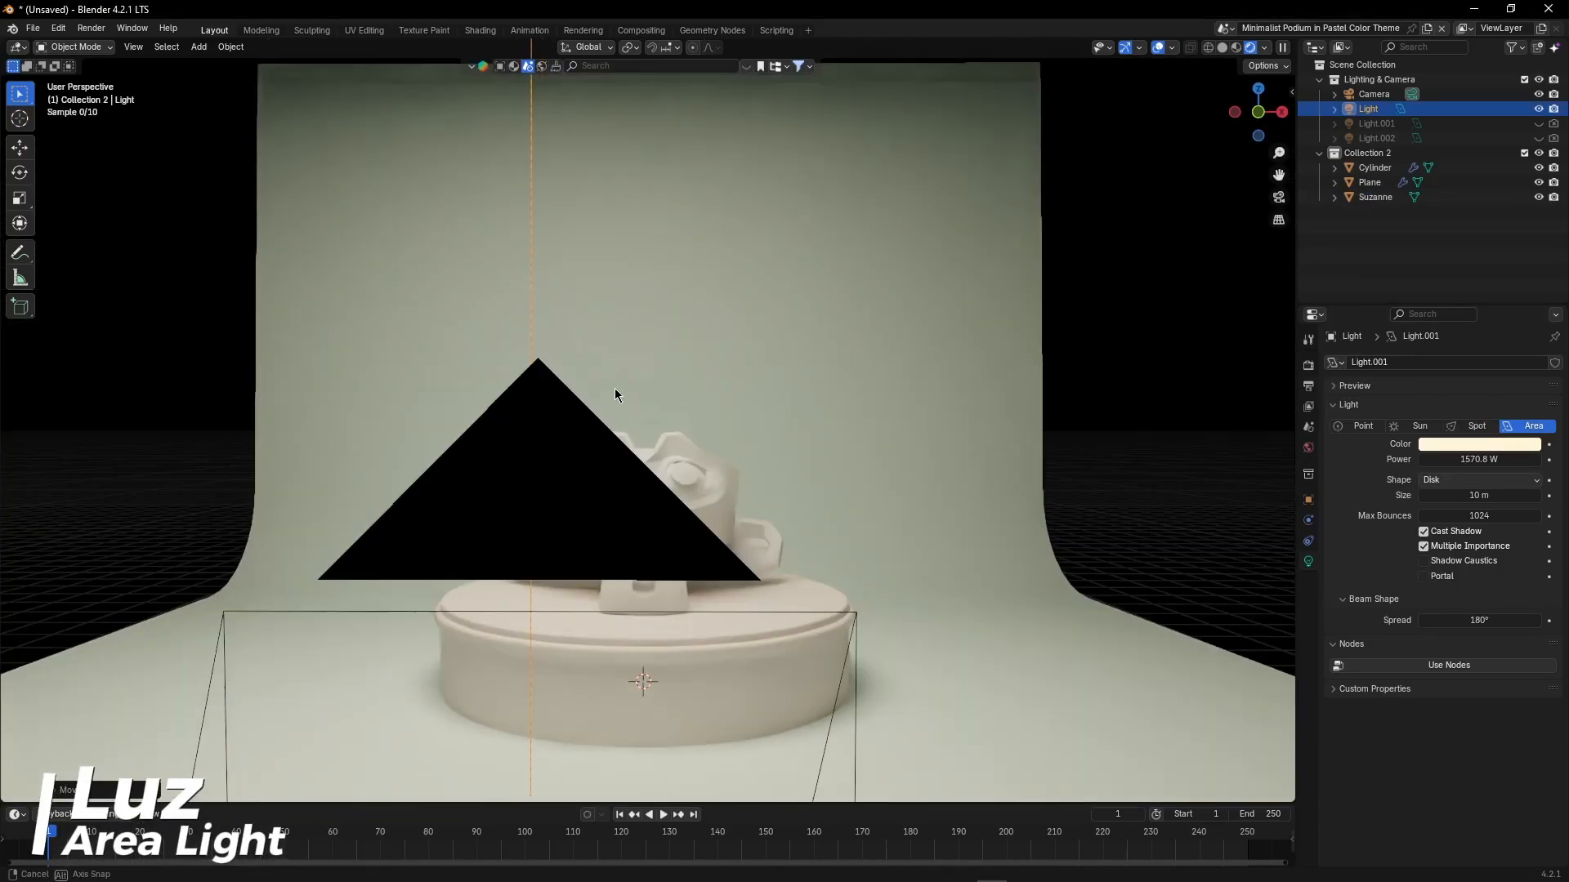
{"action": "scroll", "coordinate": [614, 396], "scroll_direction": "down", "scroll_amount": 6}
{"action": "key", "text": "g"}
{"action": "key", "text": "x"}
{"action": "left_click", "coordinate": [588, 448]}
Step: Lower the area light about 2 m along the Z axis
{"action": "middle_click_drag", "start_coordinate": [588, 448], "coordinate": [743, 487]}
{"action": "key", "text": "g"}
{"action": "key", "text": "z"}
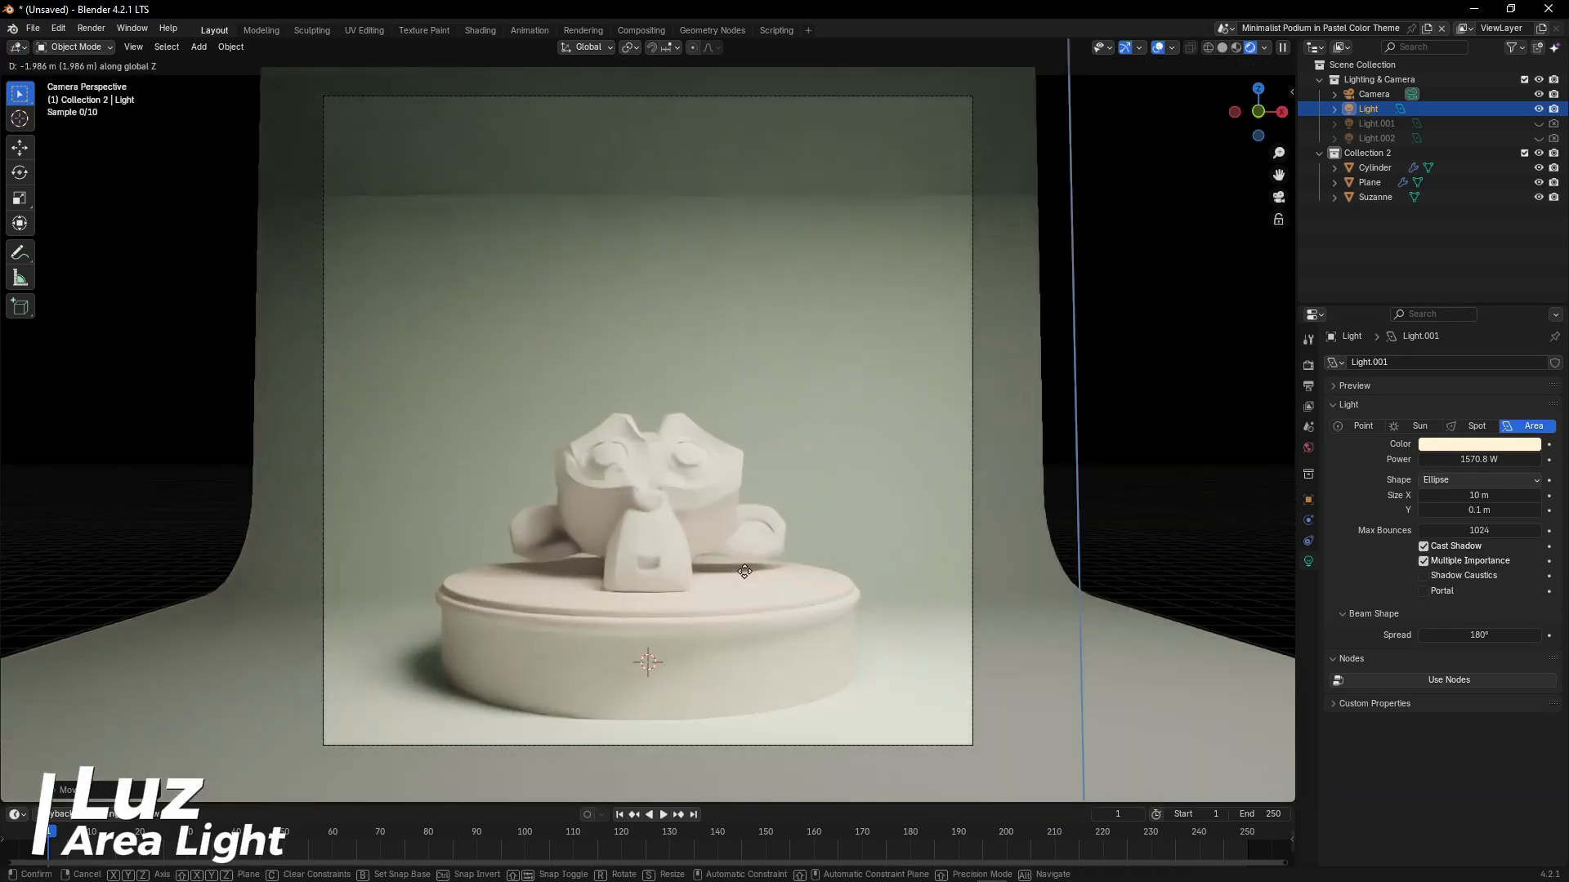
{"action": "left_click", "coordinate": [744, 571]}
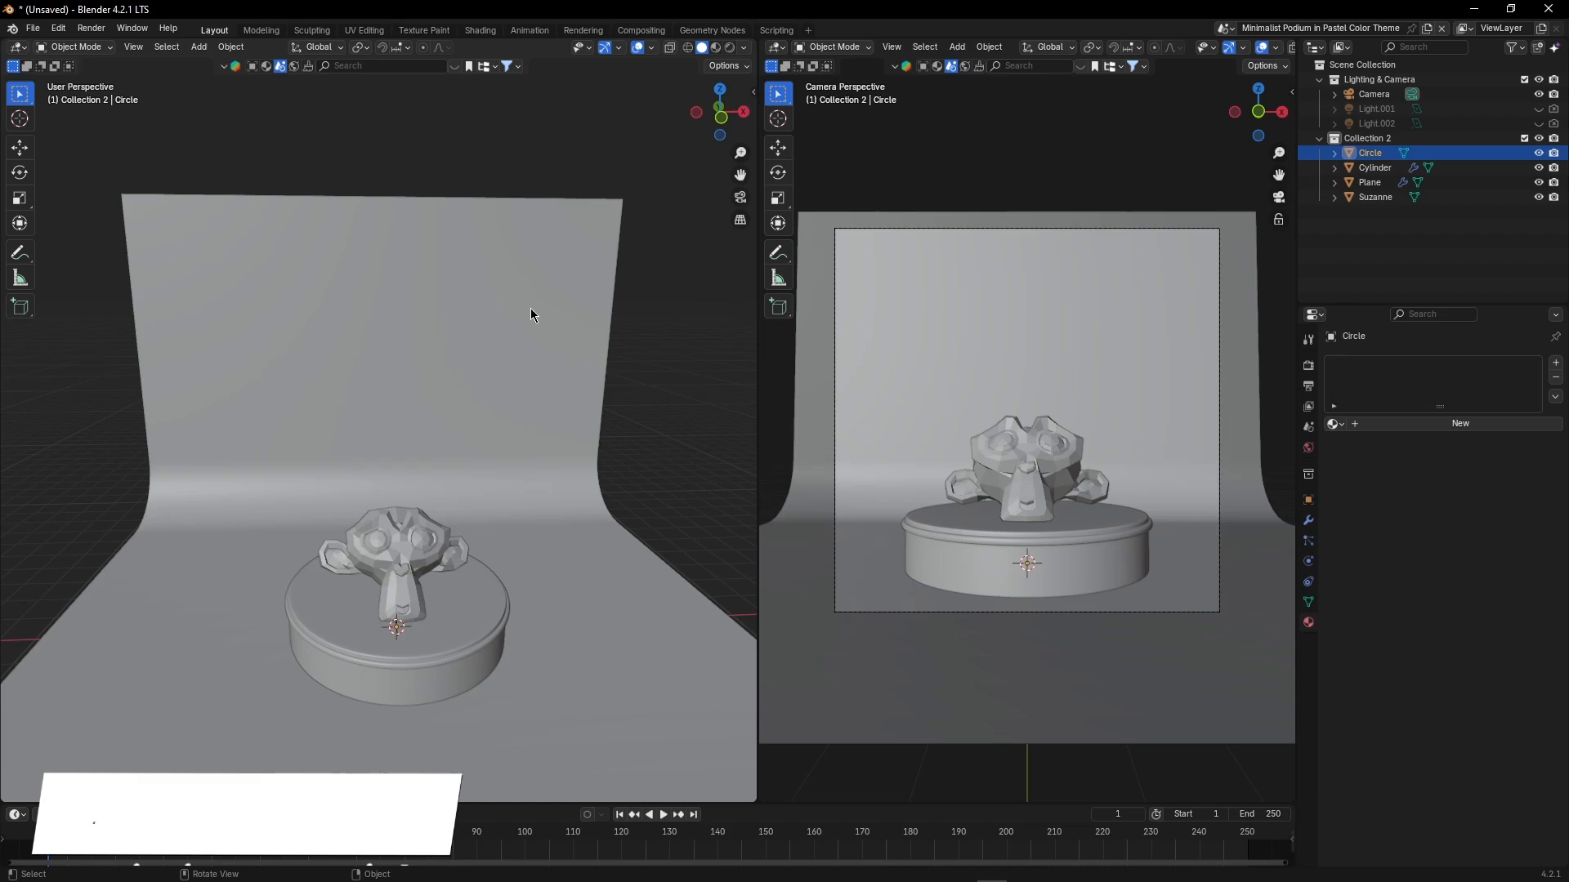
Step: Add a torus mesh and give it an Emission material with strength 2.6
{"action": "key", "text": "shift+a"}
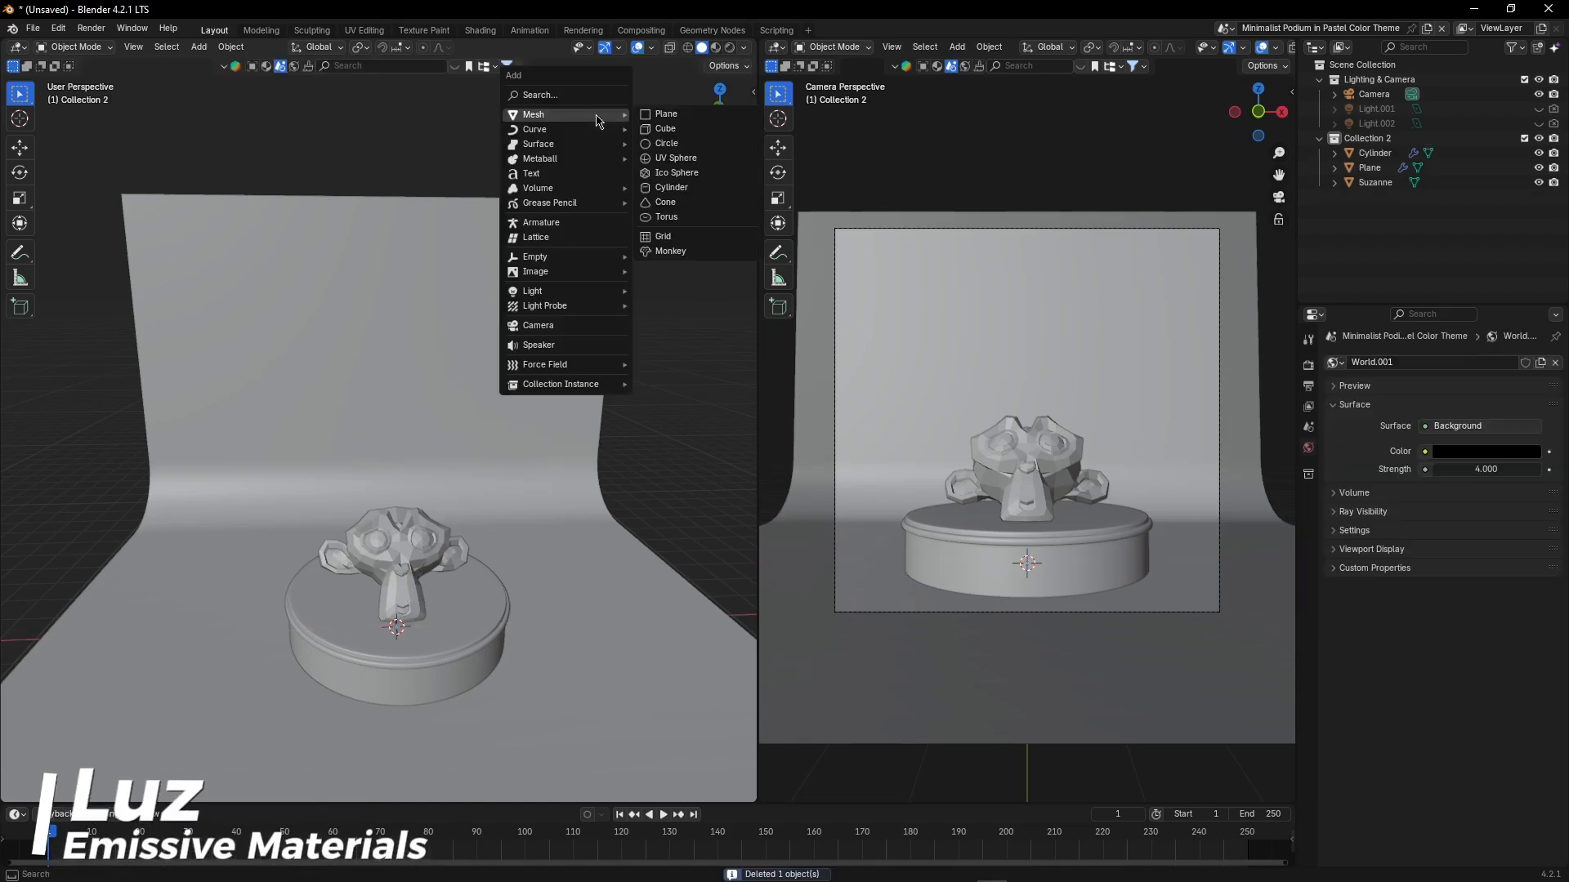
{"action": "left_click", "coordinate": [665, 217]}
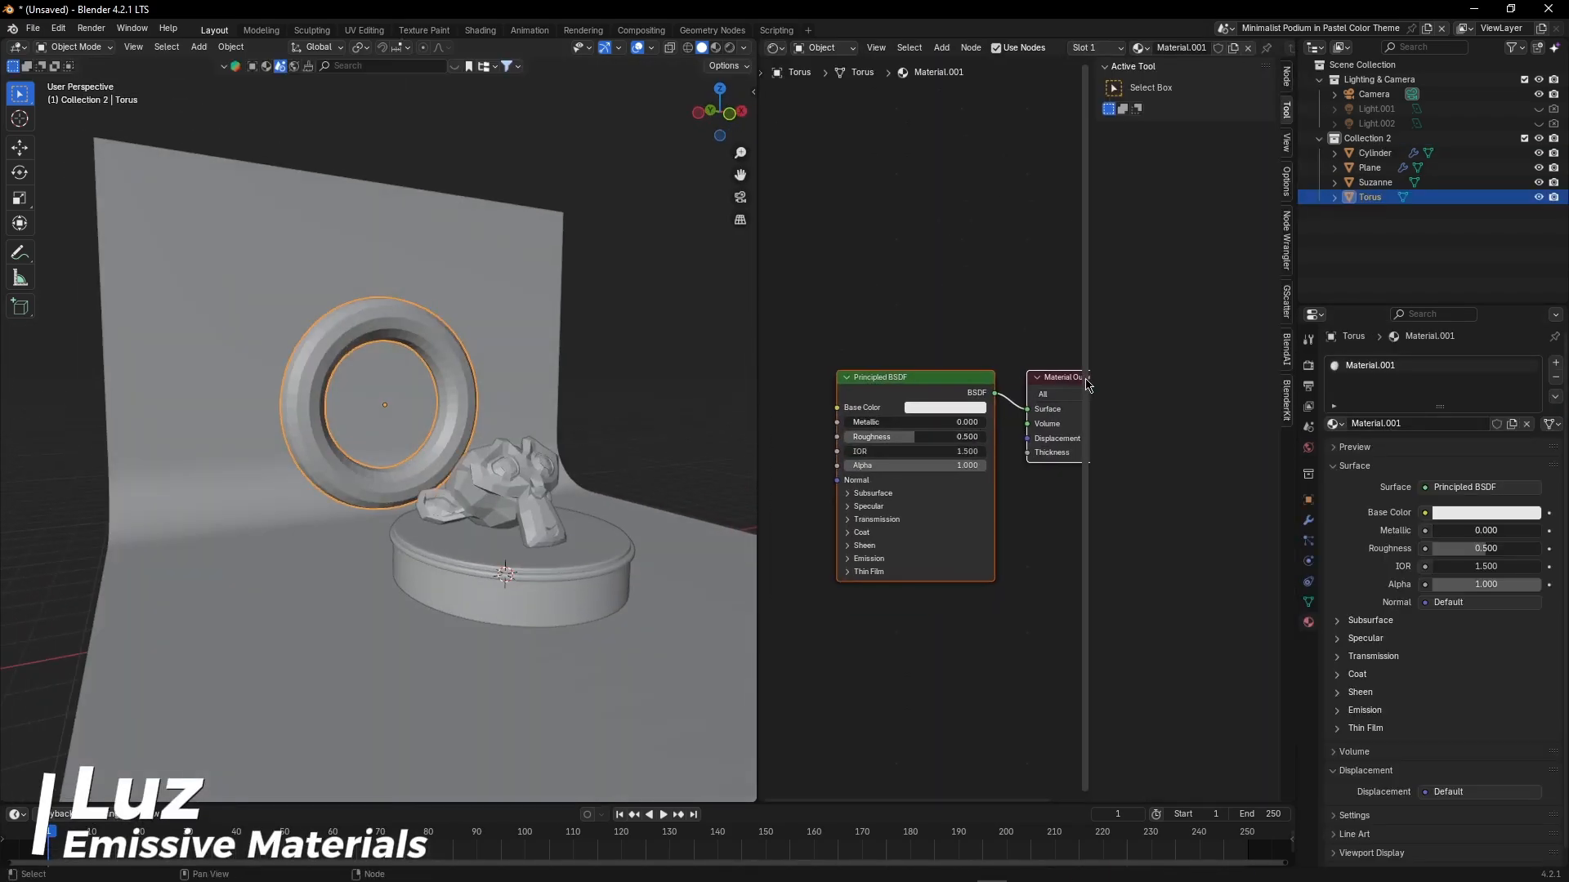
{"action": "key", "text": "n"}
{"action": "key", "text": "shift+a"}
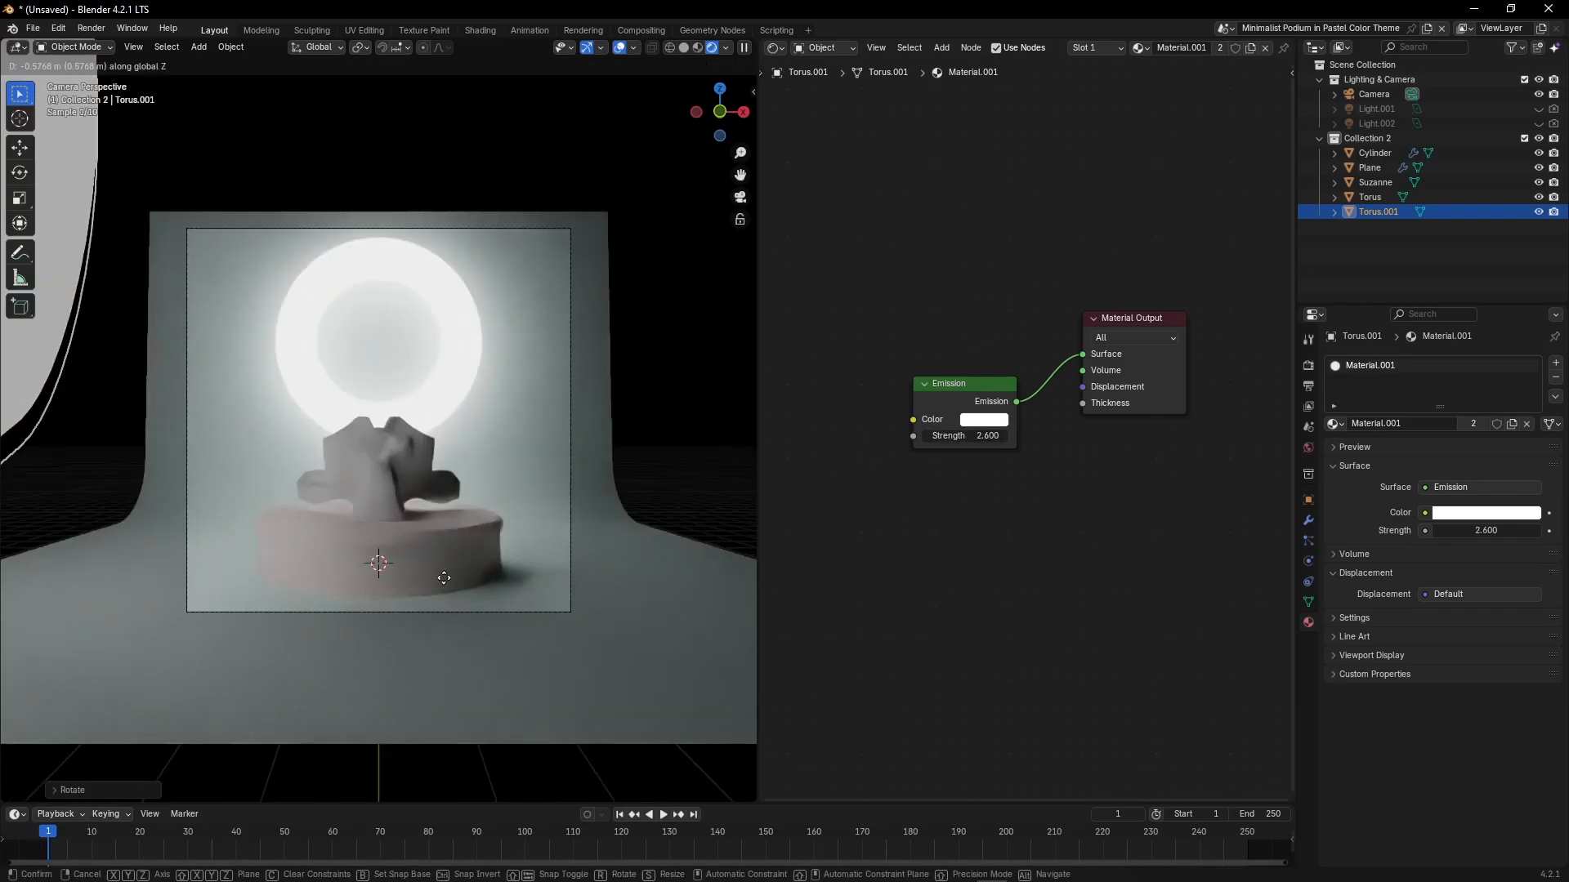
Step: Move the duplicated glowing torus along the Z axis
{"action": "key", "text": "g"}
{"action": "key", "text": "z"}
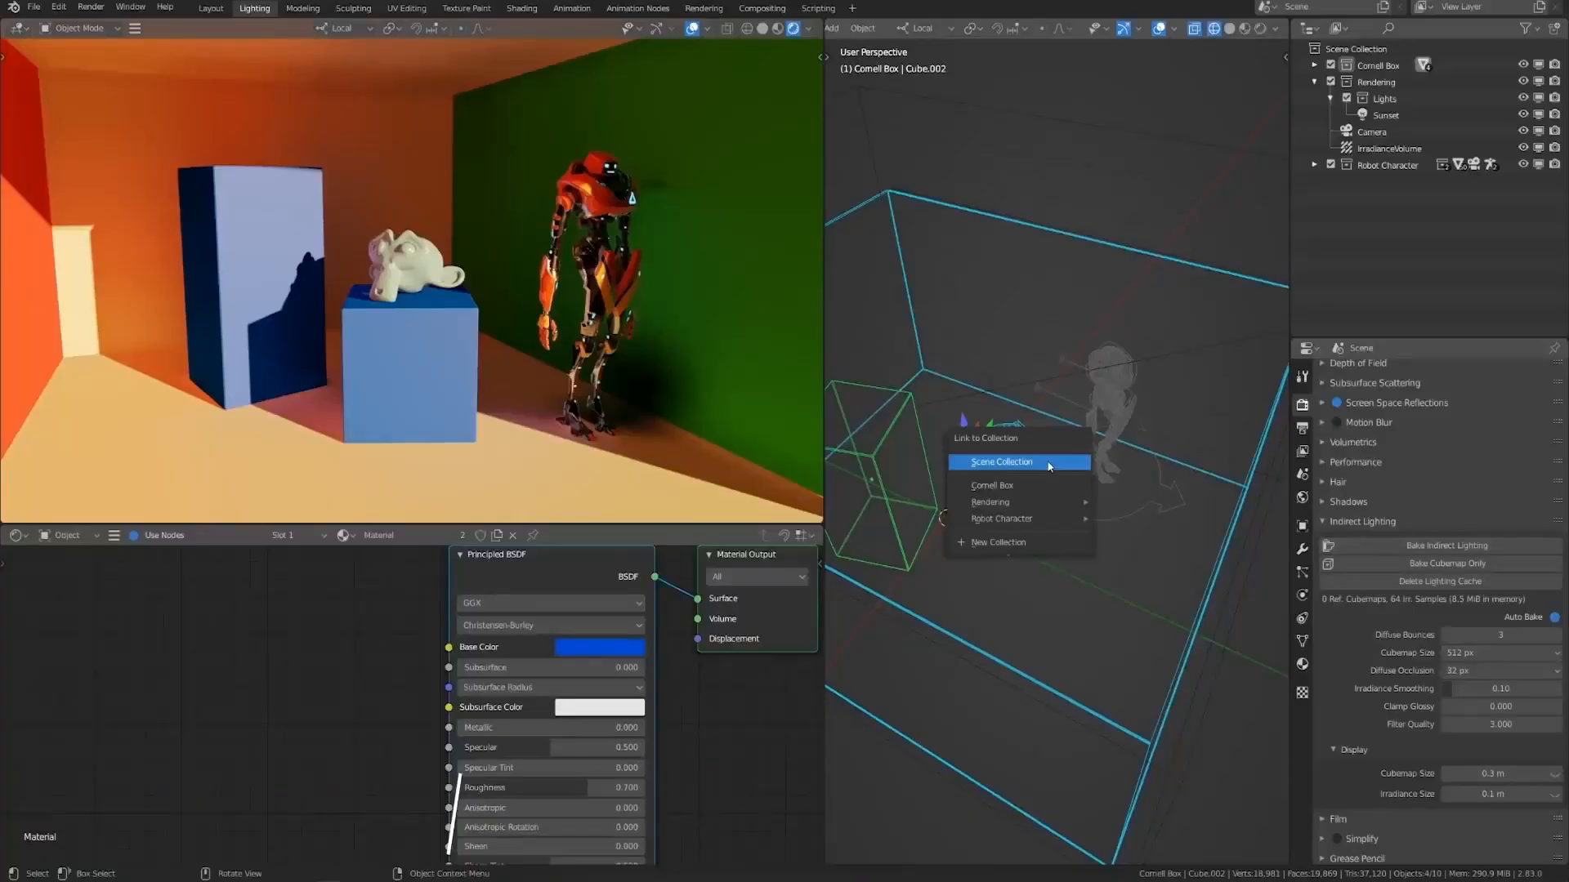
Step: Link the selected room, cubes and monkey head to a new collection named Static
{"action": "left_click", "coordinate": [1013, 459]}
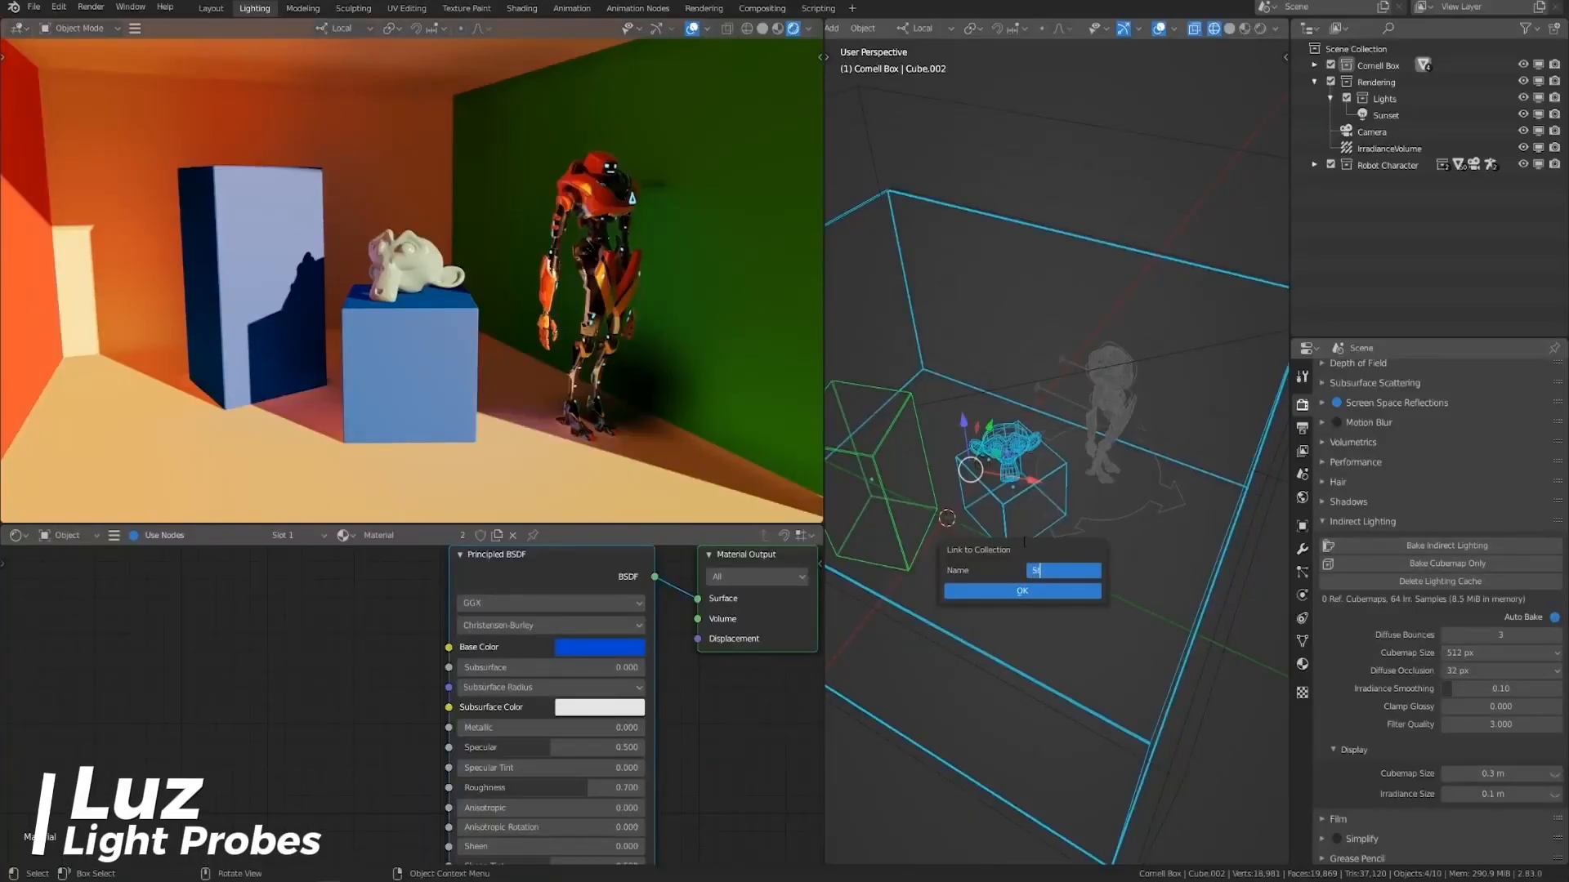
{"action": "left_click", "coordinate": [1022, 591]}
Step: Set the IrradianceVolume probe's visibility collection to Static
{"action": "left_click", "coordinate": [1389, 148]}
{"action": "left_click", "coordinate": [1302, 595]}
{"action": "left_click", "coordinate": [1471, 647]}
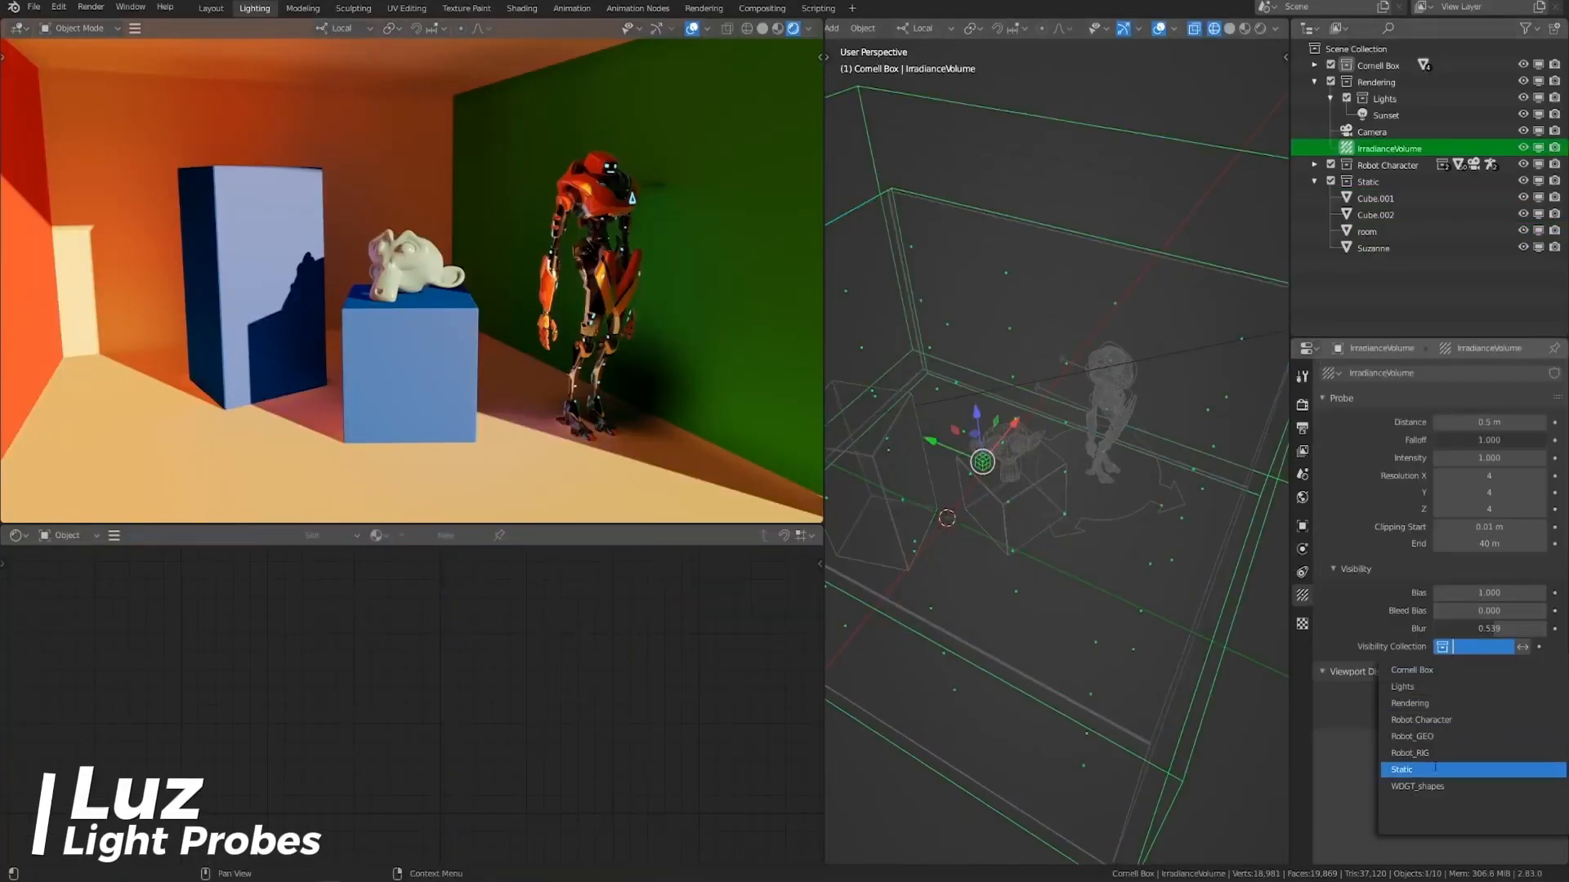
{"action": "left_click", "coordinate": [1436, 772]}
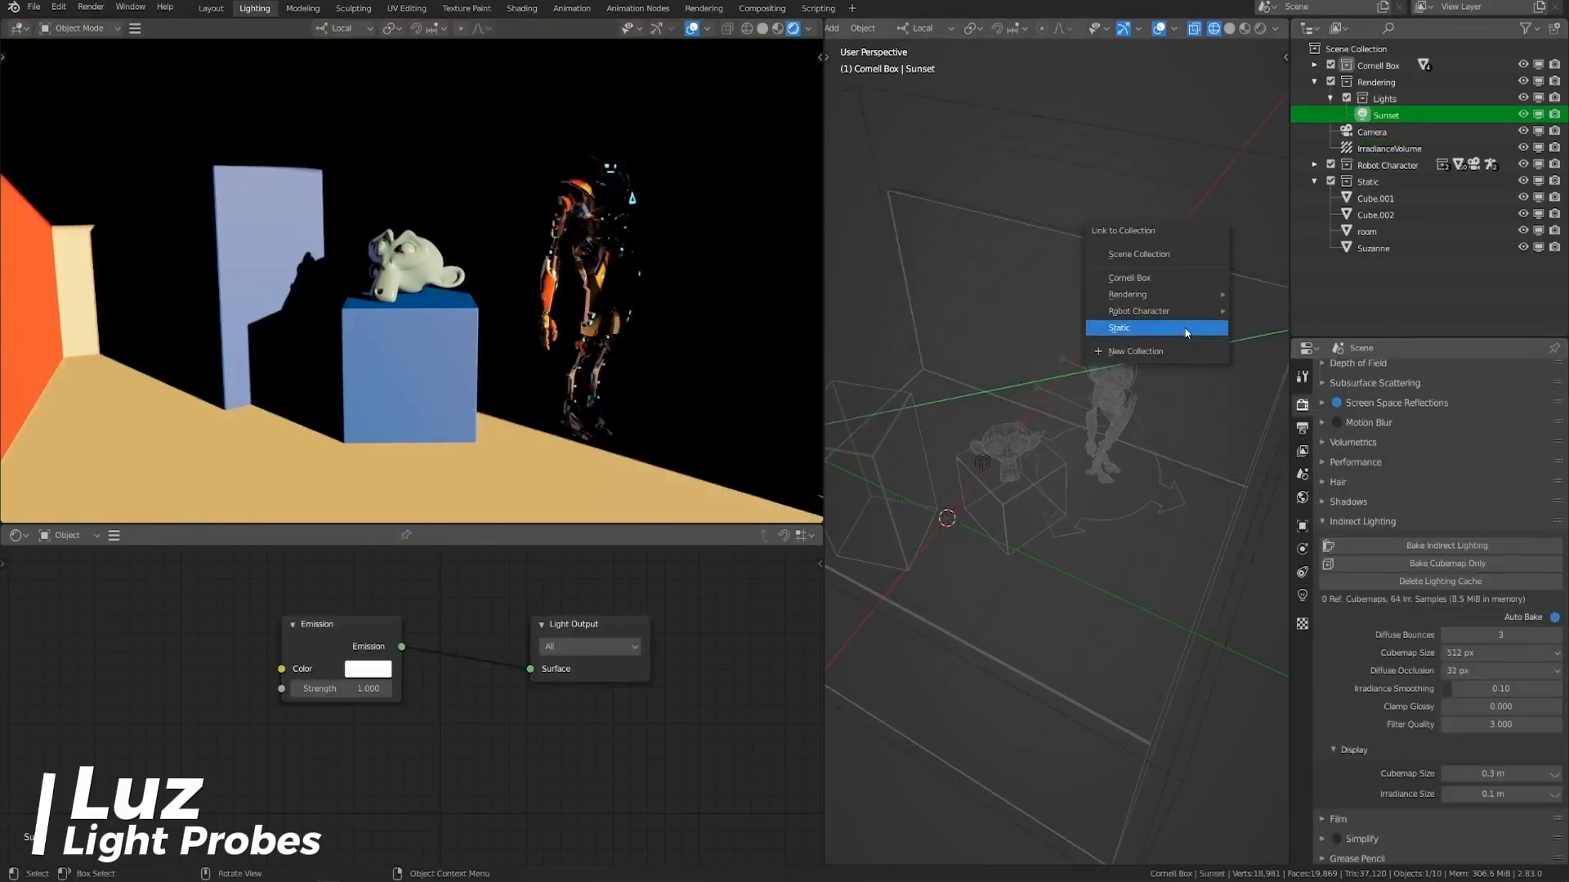
Step: Link the Sunset light to the Static collection and bake the indirect lighting
{"action": "left_click", "coordinate": [1186, 329]}
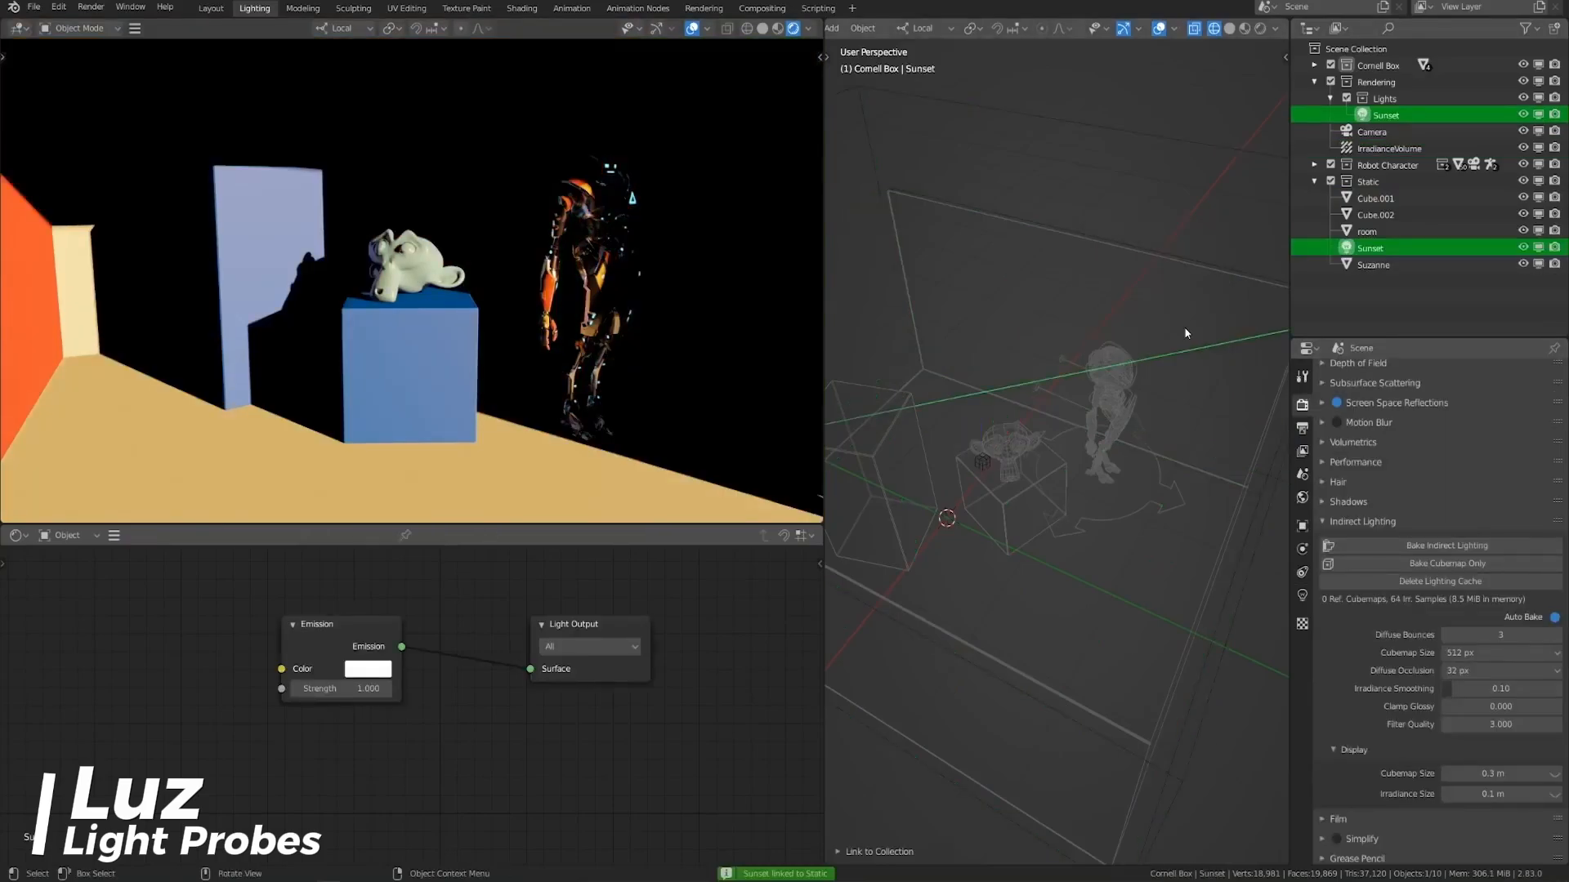
{"action": "left_click", "coordinate": [1369, 544]}
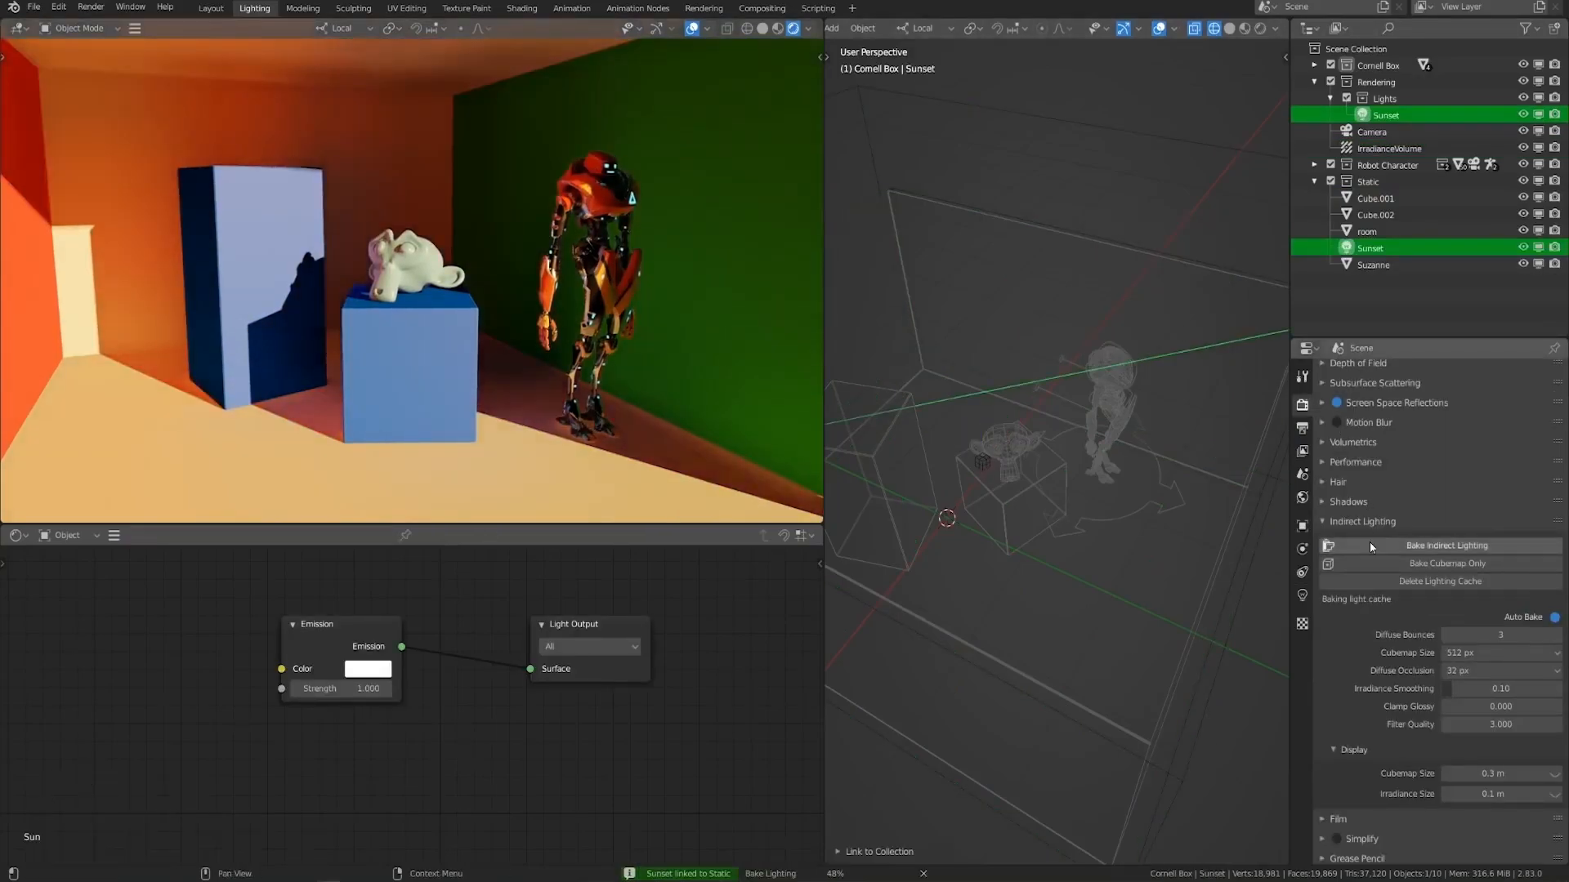
Step: Select the cube beneath the monkey head and start moving it
{"action": "left_click", "coordinate": [1061, 461]}
{"action": "key", "text": "g"}
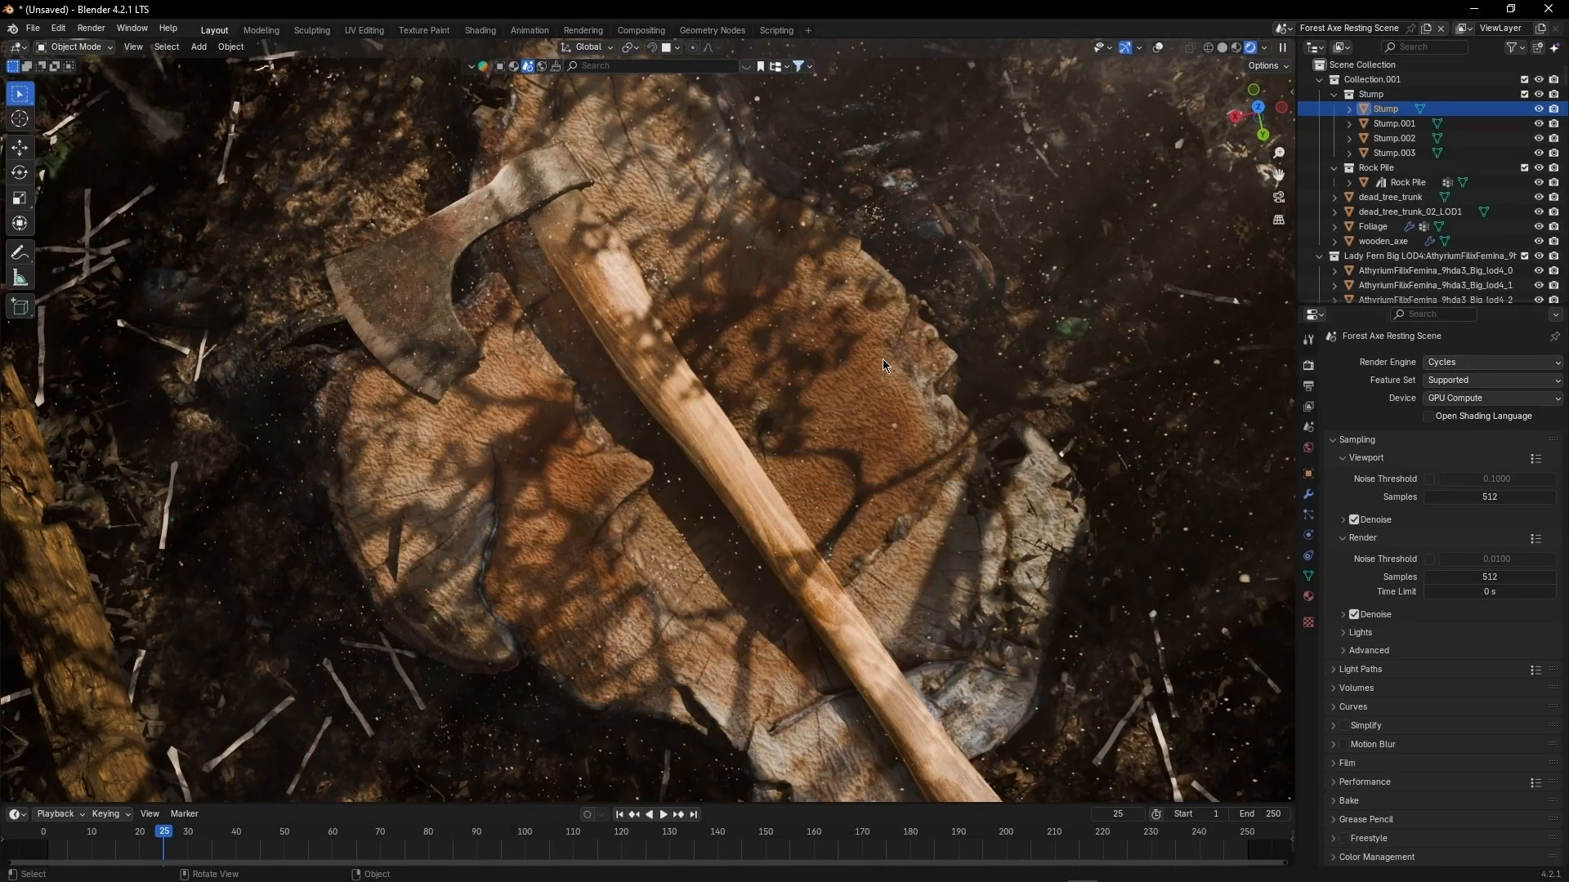
Step: Review the Cycles render device settings in the System preferences
{"action": "left_click", "coordinate": [1467, 361]}
{"action": "left_click", "coordinate": [62, 32]}
{"action": "left_click", "coordinate": [82, 219]}
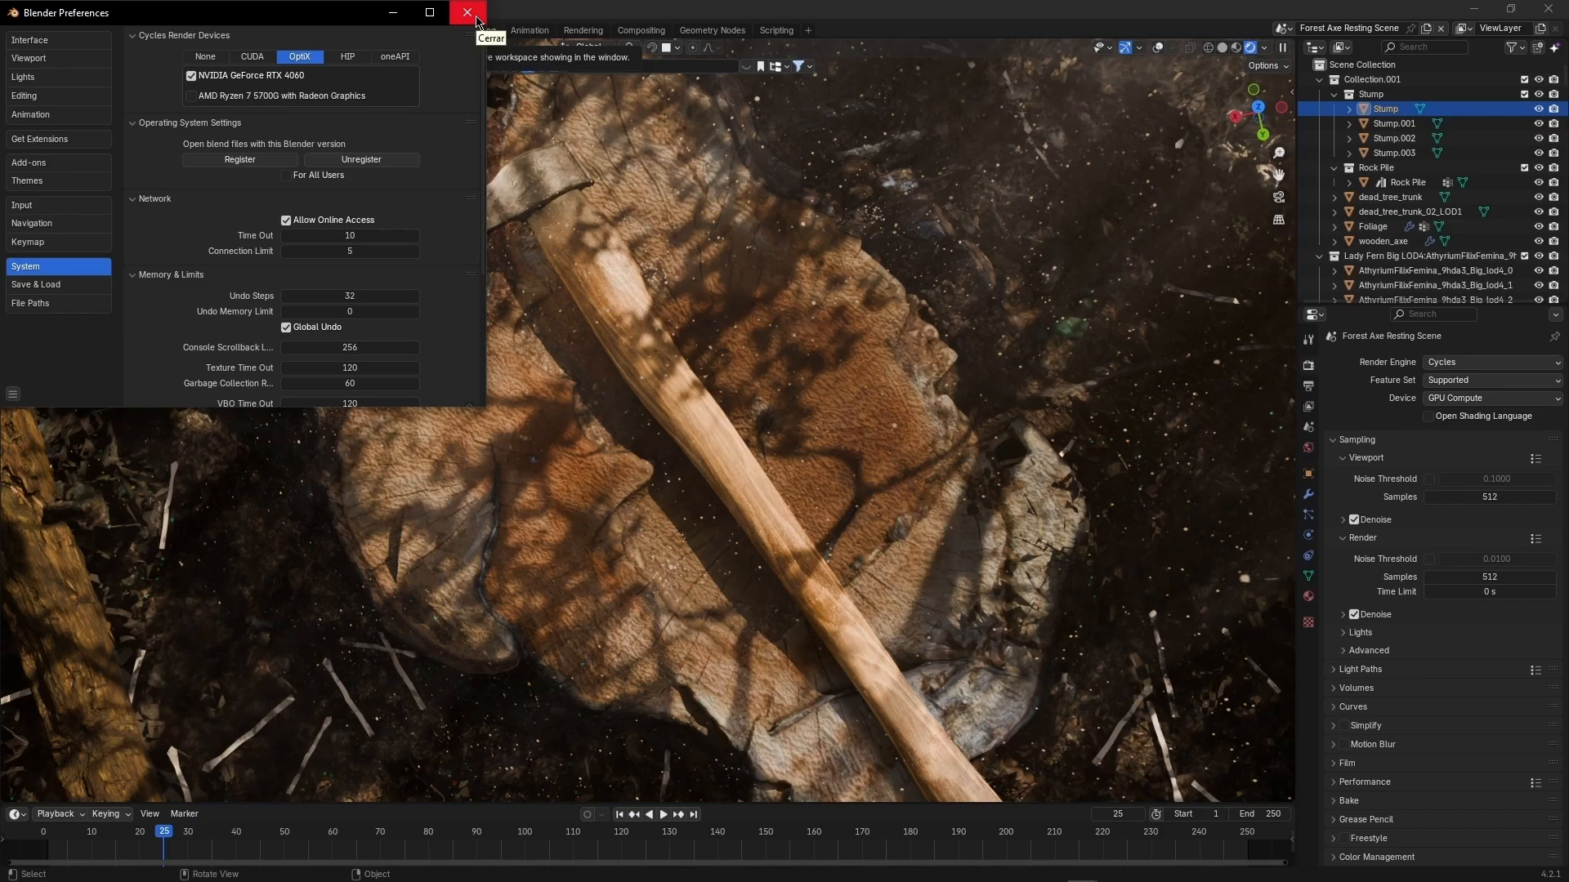
{"action": "left_click", "coordinate": [477, 18]}
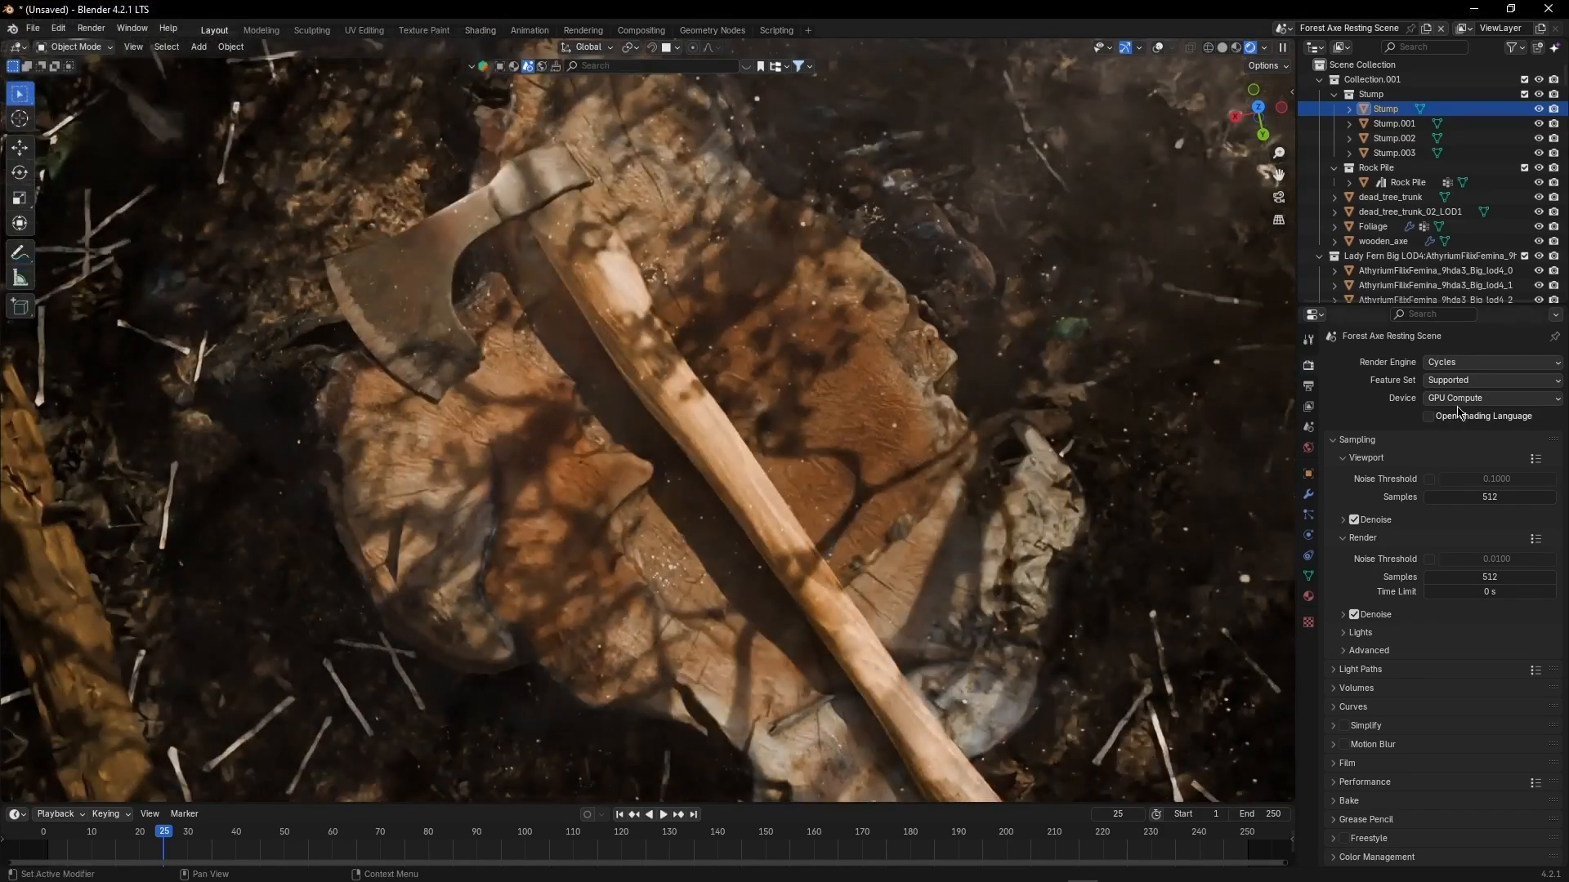
Step: Set the Cycles render device to GPU Compute and view the axe scene from a lower angle
{"action": "left_click", "coordinate": [1452, 399]}
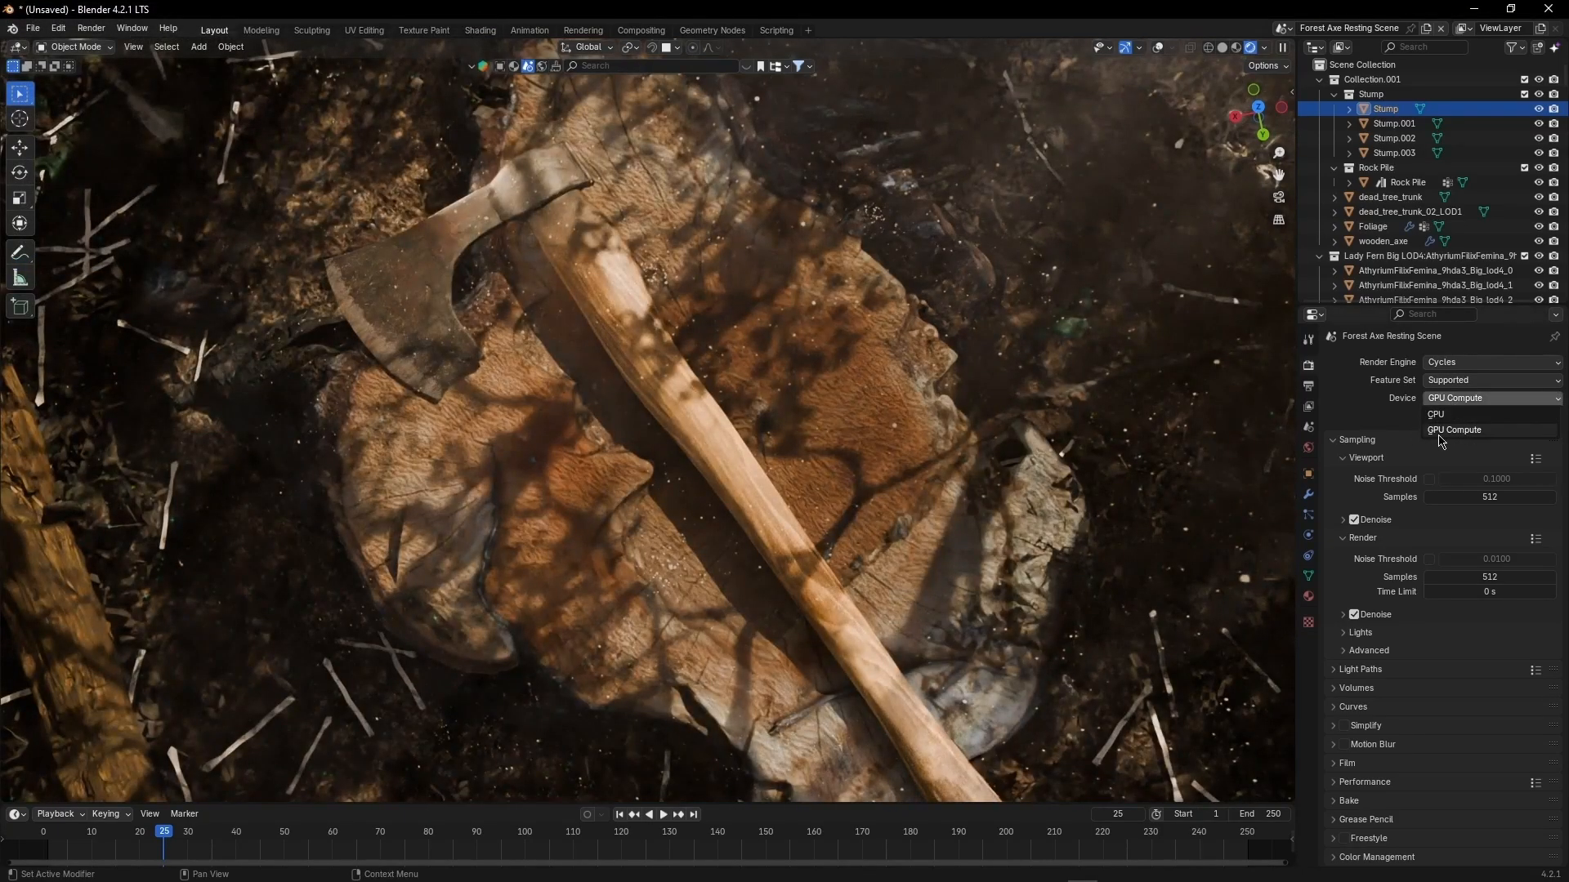
{"action": "left_click", "coordinate": [1447, 432]}
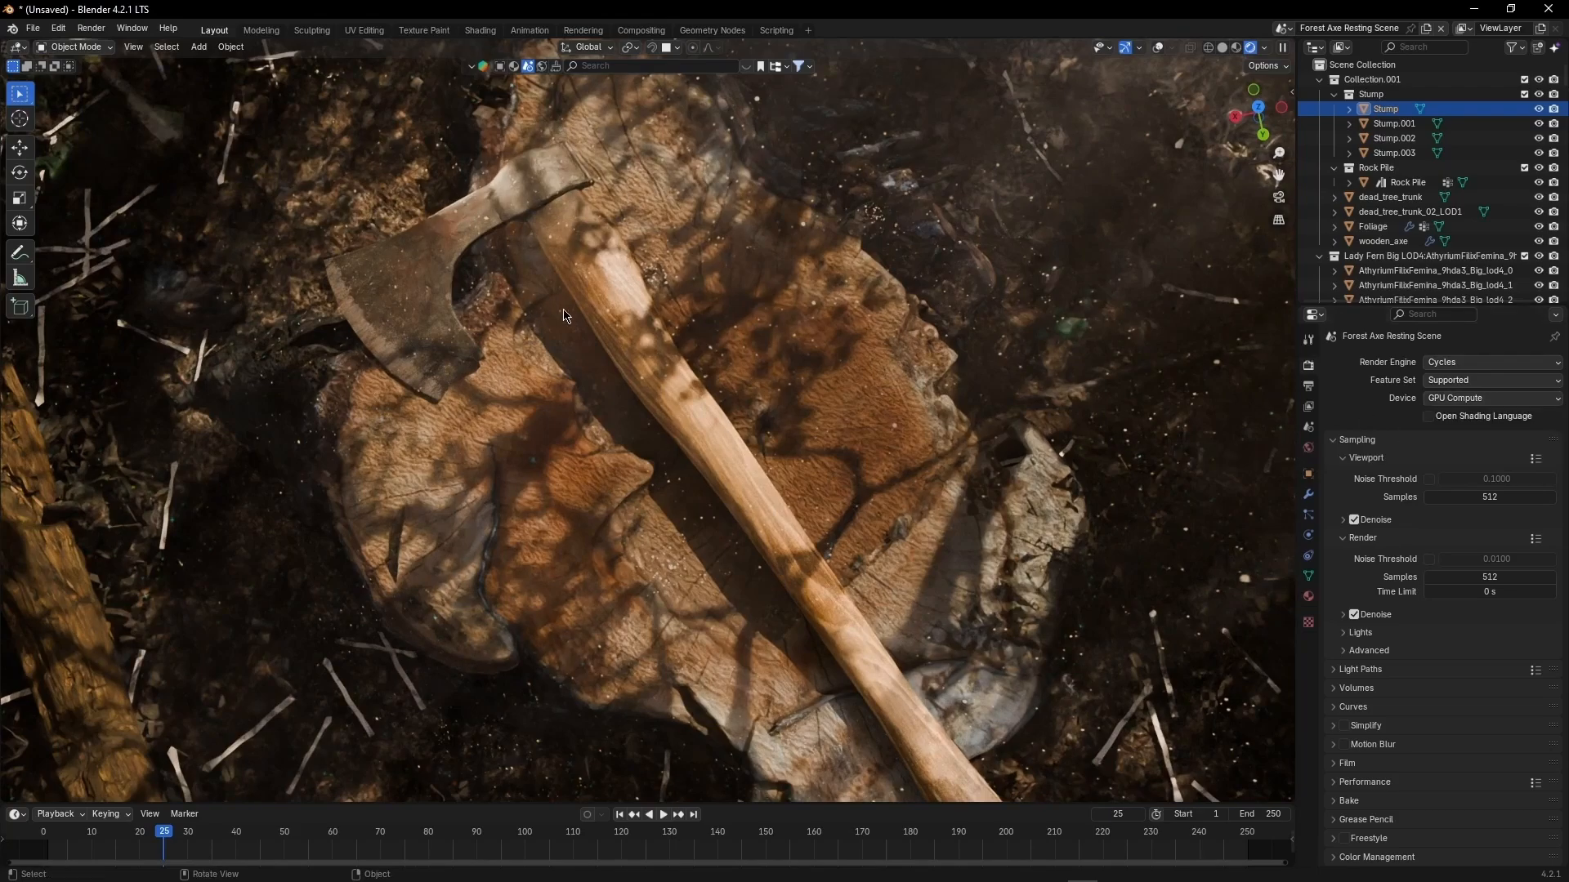
{"action": "middle_click_drag", "start_coordinate": [713, 482], "coordinate": [731, 375]}
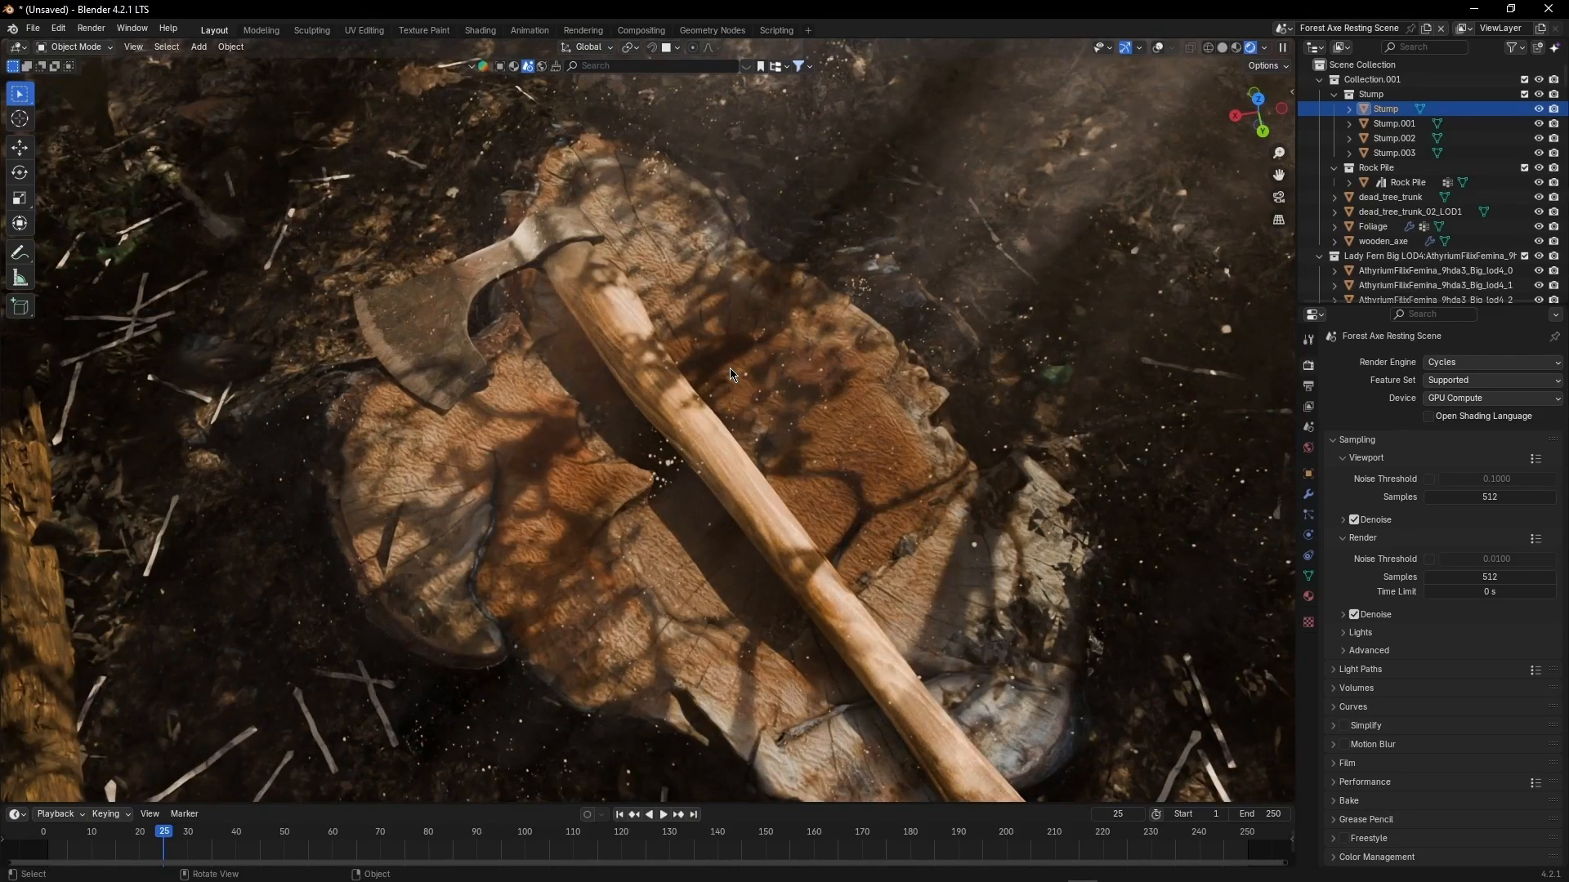
Step: Switch the viewport to Solid shading and change the render engine to EEVEE
{"action": "key", "text": "z"}
{"action": "left_click", "coordinate": [1481, 361]}
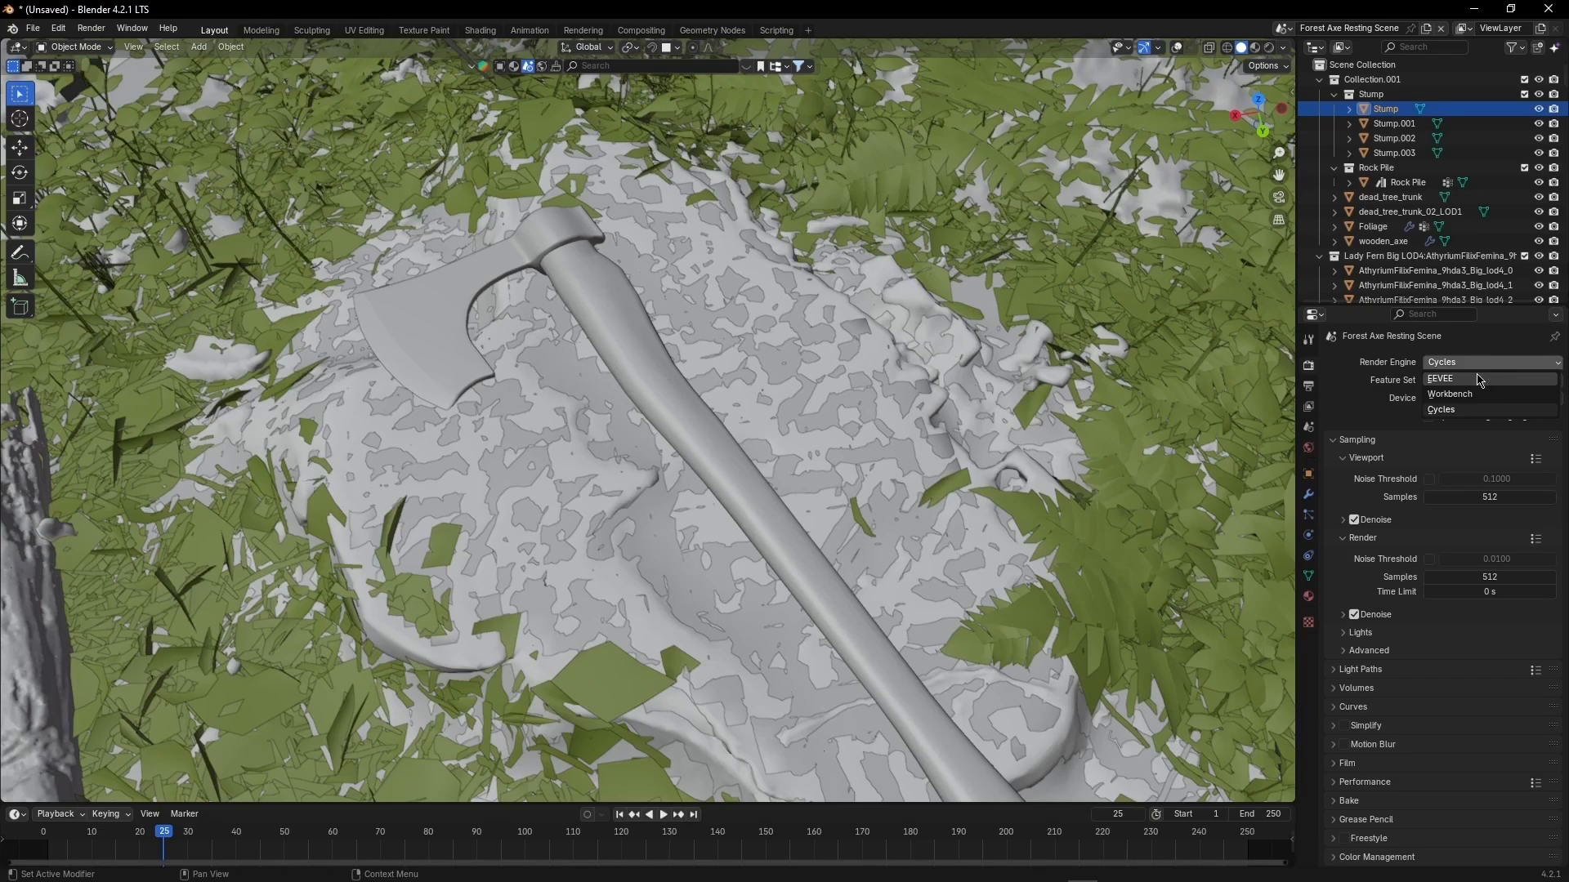
{"action": "left_click", "coordinate": [1450, 380]}
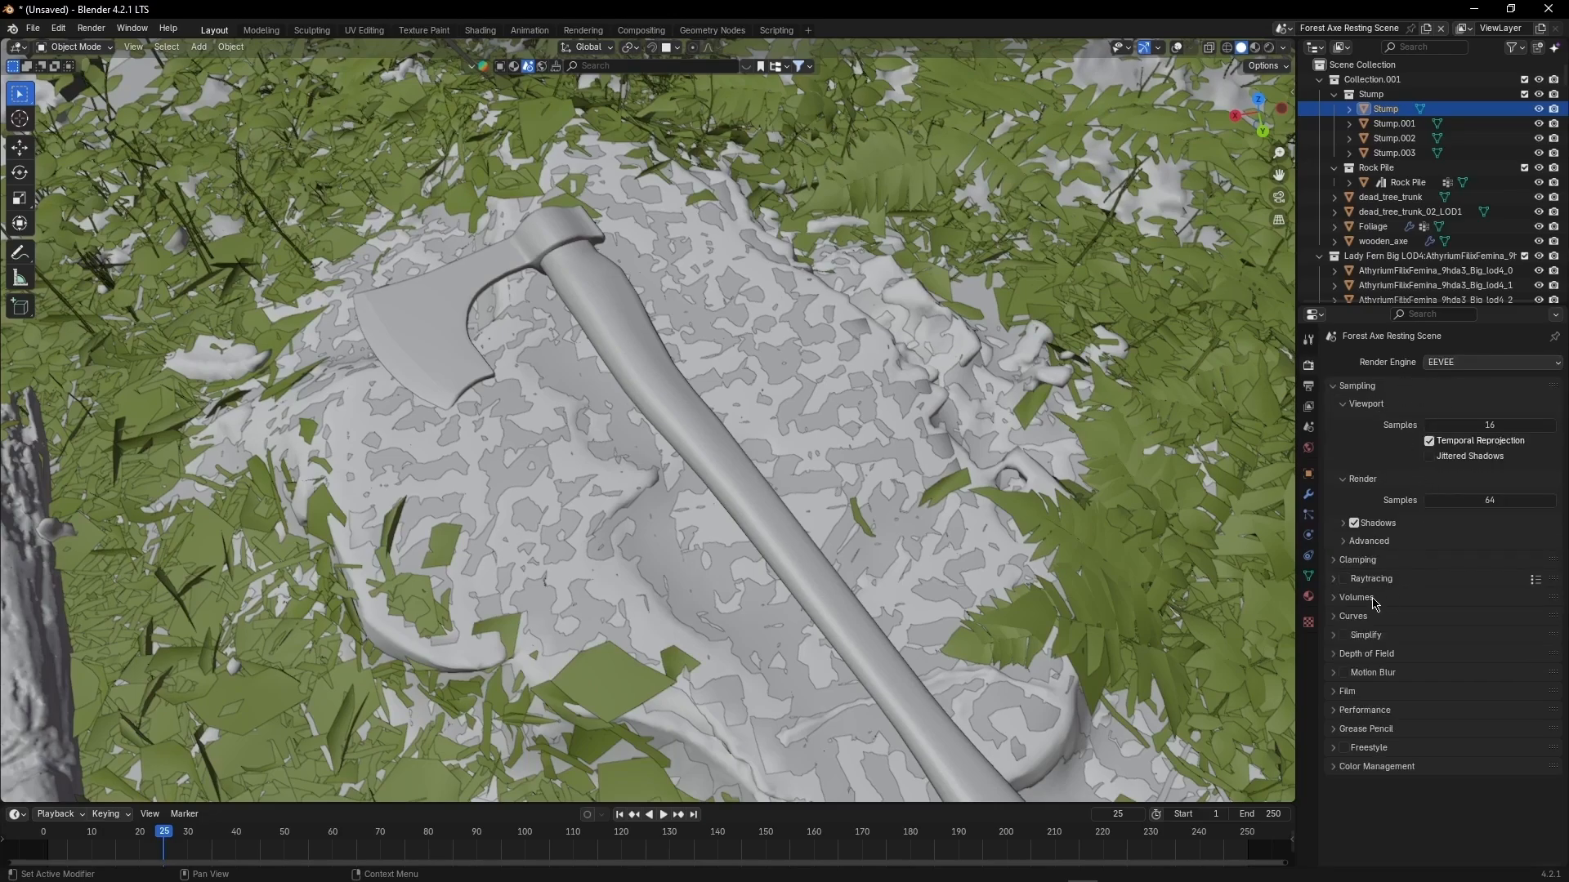
Step: Enable EEVEE raytracing and switch the viewport back to Rendered shading
{"action": "left_click", "coordinate": [1345, 579]}
{"action": "key", "text": "z"}
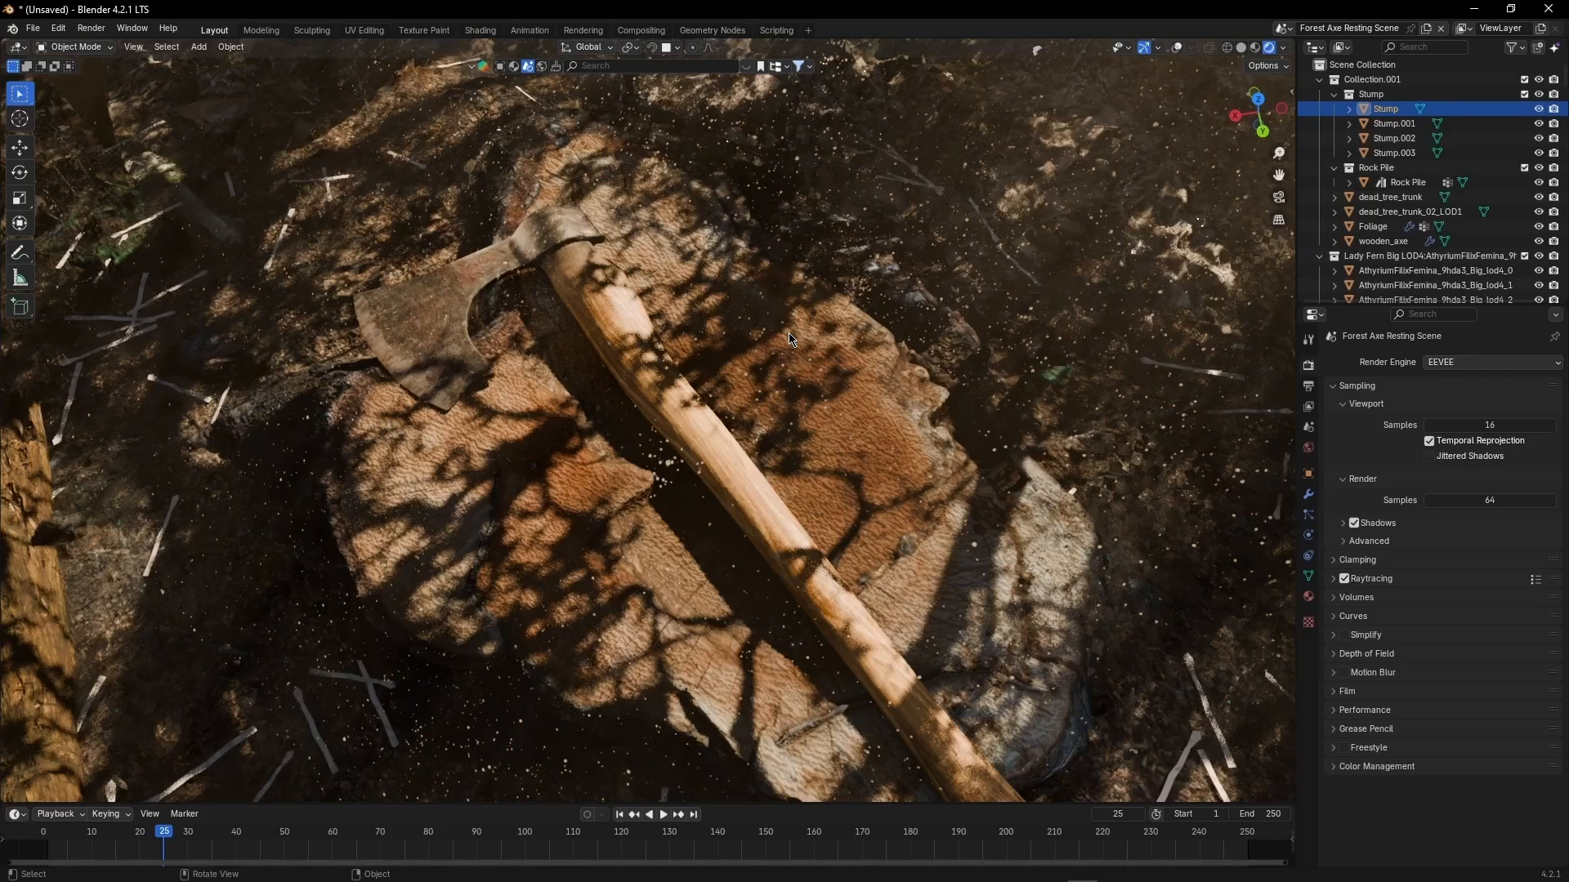
Step: Inspect the EEVEE raytraced axe scene from farther away and close up
{"action": "middle_click_drag", "start_coordinate": [789, 339], "coordinate": [659, 443]}
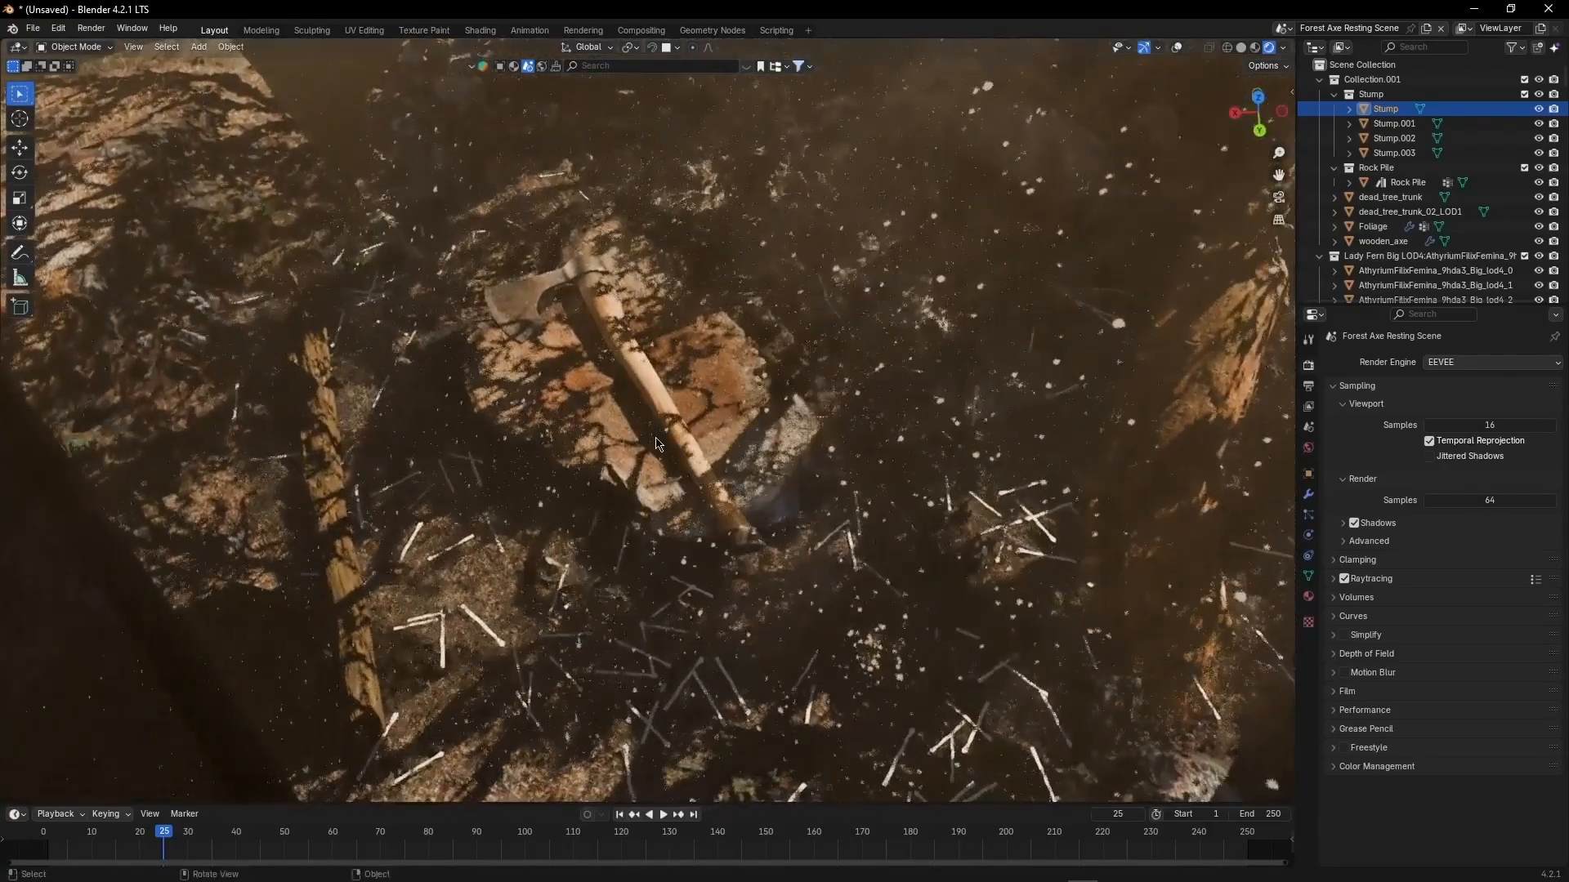
{"action": "scroll", "coordinate": [657, 433], "scroll_direction": "up", "scroll_amount": 7}
{"action": "middle_click_drag", "start_coordinate": [659, 389], "coordinate": [754, 556], "text": "shift"}
{"action": "scroll", "coordinate": [754, 556], "scroll_direction": "down", "scroll_amount": 4}
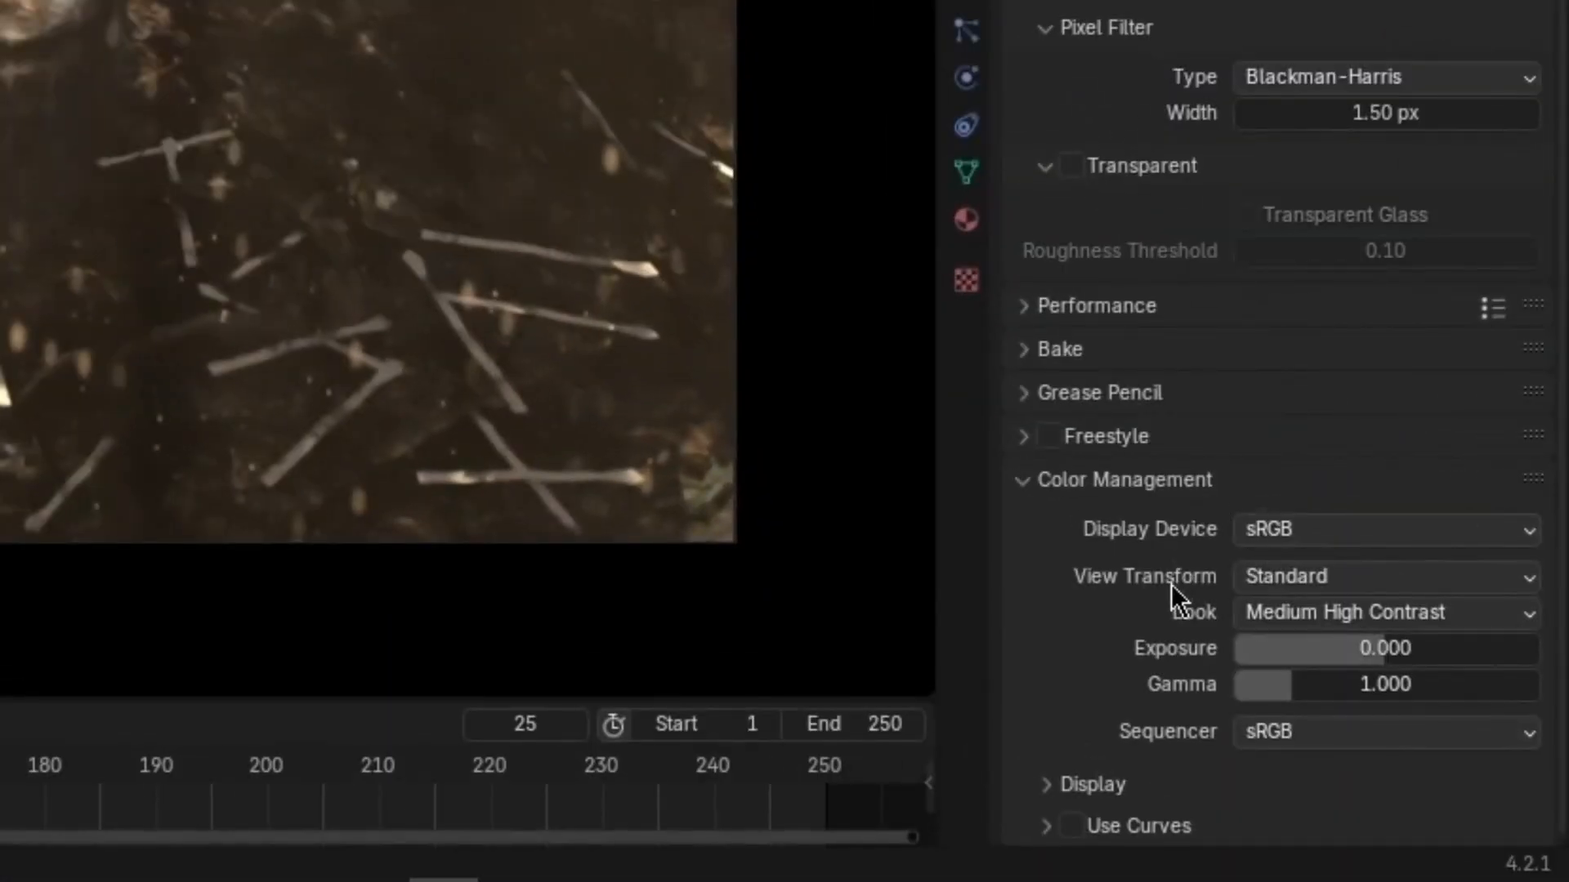
Step: Set the axe scene's color management view transform to Filmic, comparing it with Standard
{"action": "left_click", "coordinate": [1278, 573]}
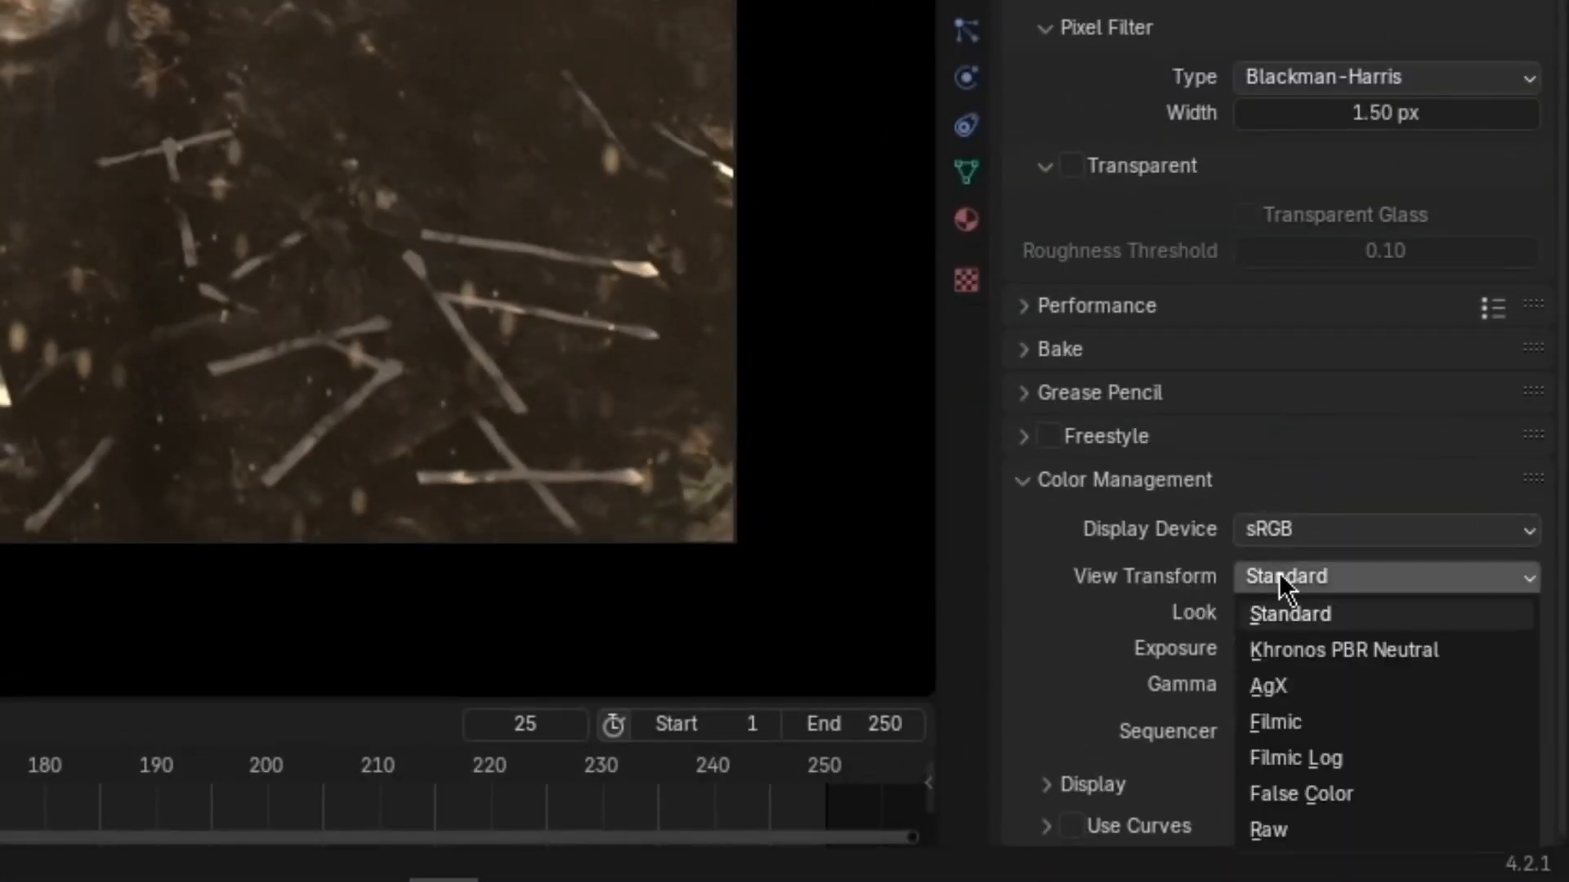
{"action": "left_click", "coordinate": [1326, 718]}
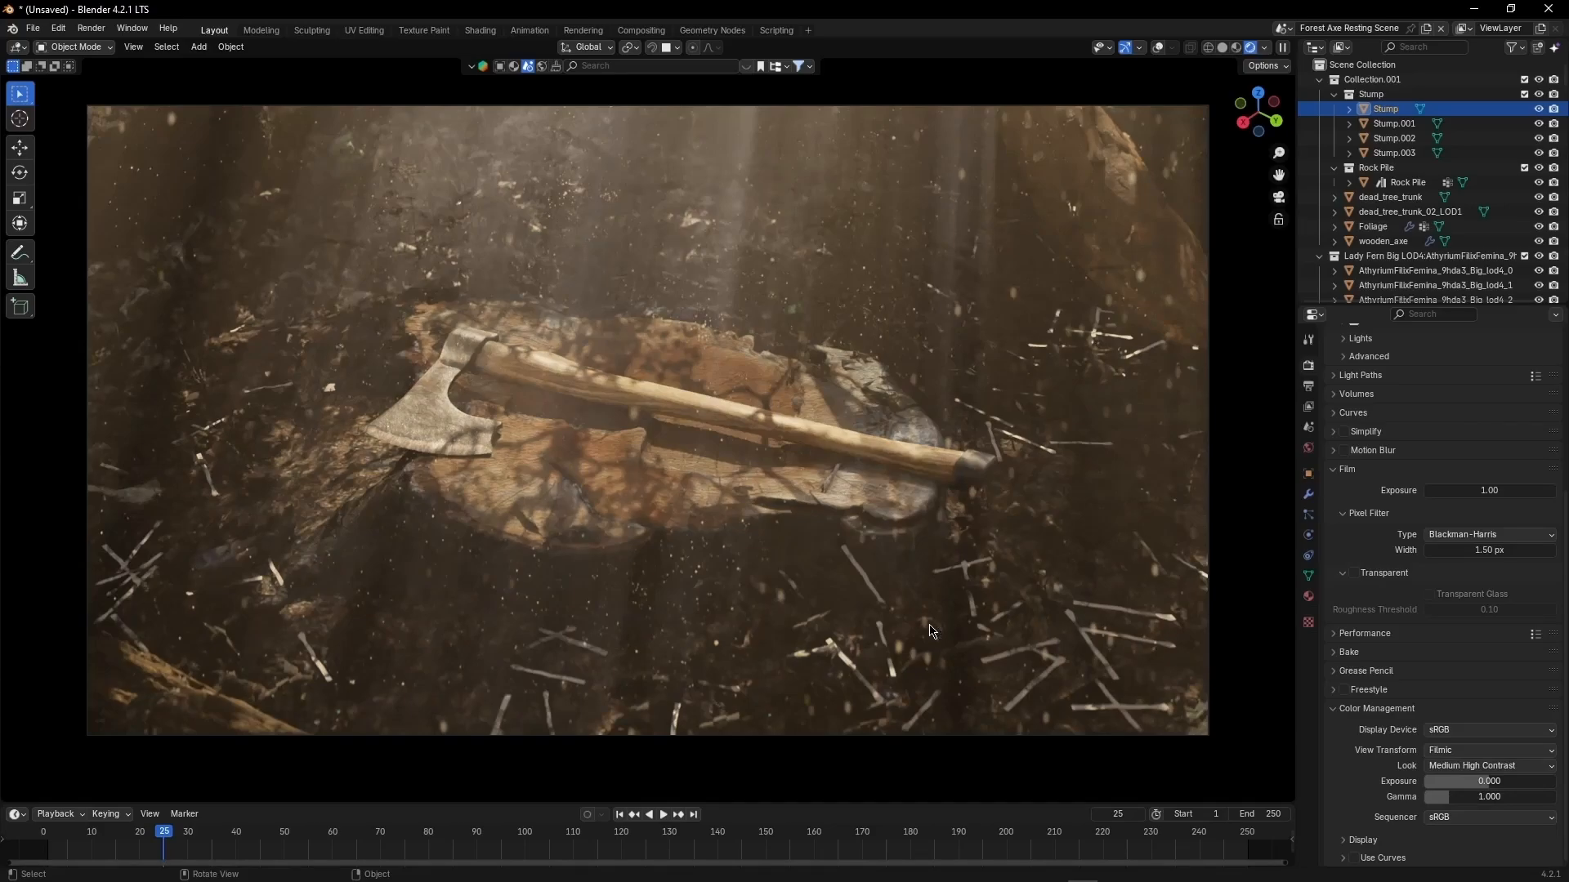
{"action": "left_click", "coordinate": [1450, 750]}
{"action": "left_click", "coordinate": [1448, 768]}
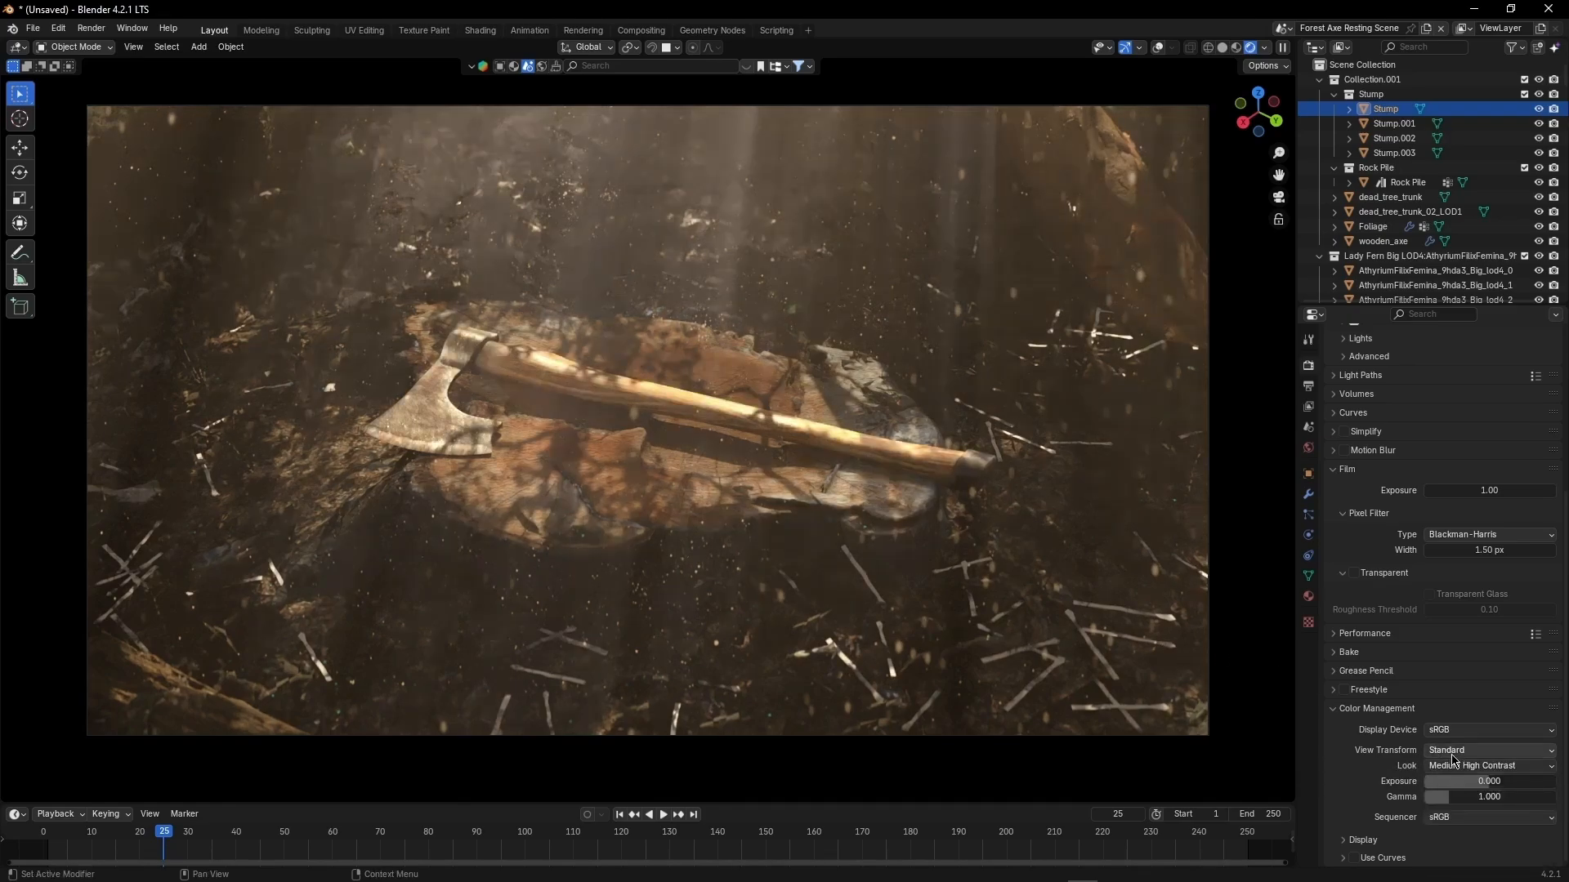
{"action": "left_click", "coordinate": [1454, 752]}
{"action": "left_click", "coordinate": [1453, 813]}
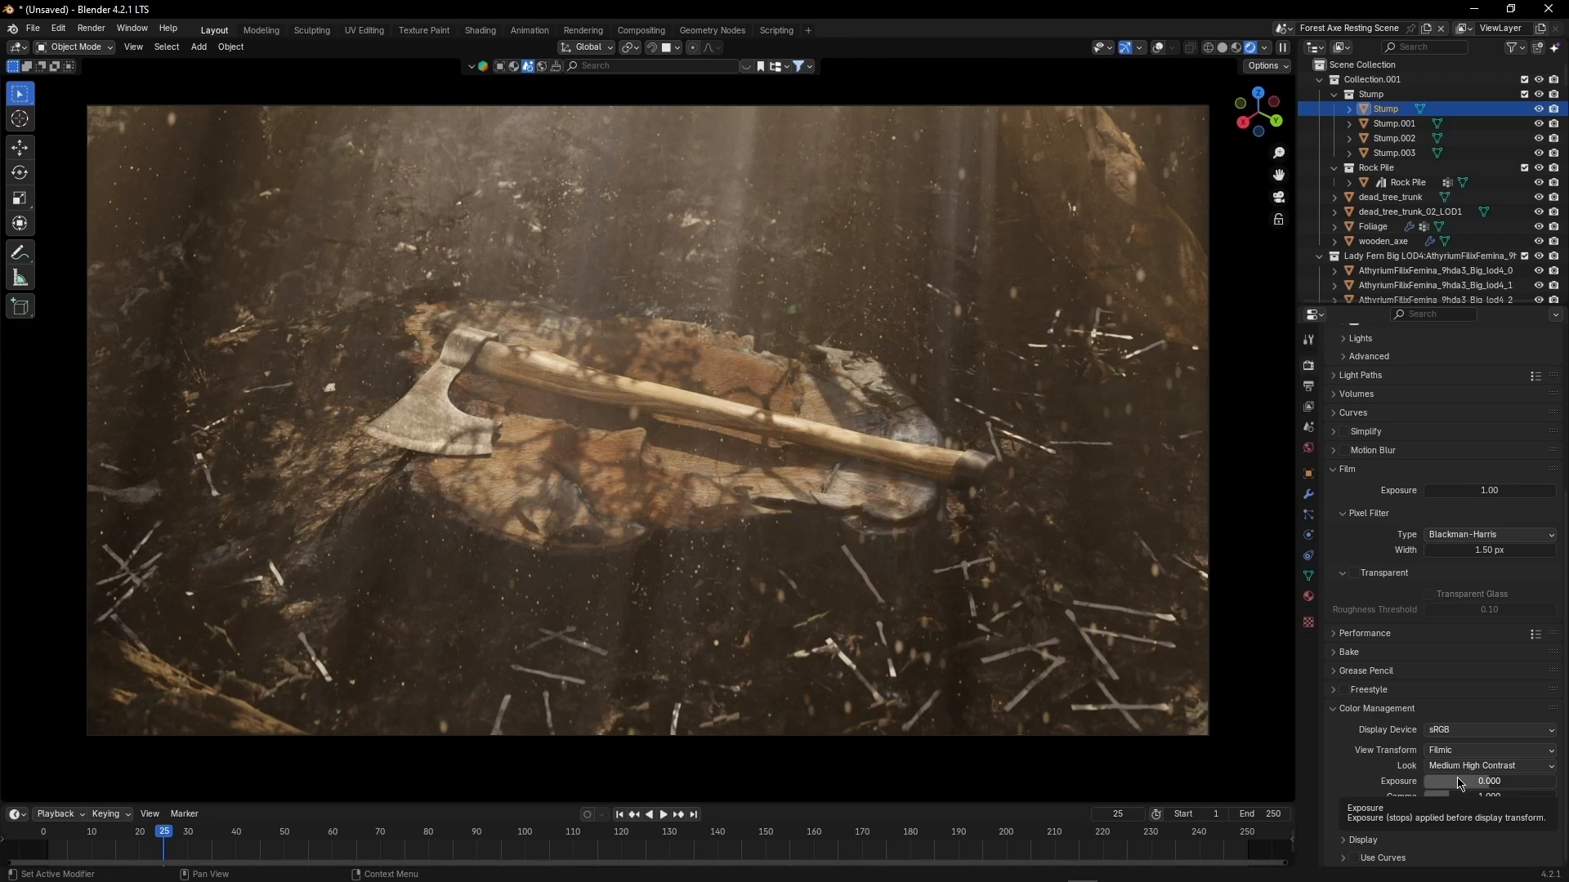
Step: Set the color management exposure to -0.123 and gamma to 0.847, and the film exposure to 1.12
{"action": "left_click_drag", "start_coordinate": [1460, 784], "coordinate": [1381, 783]}
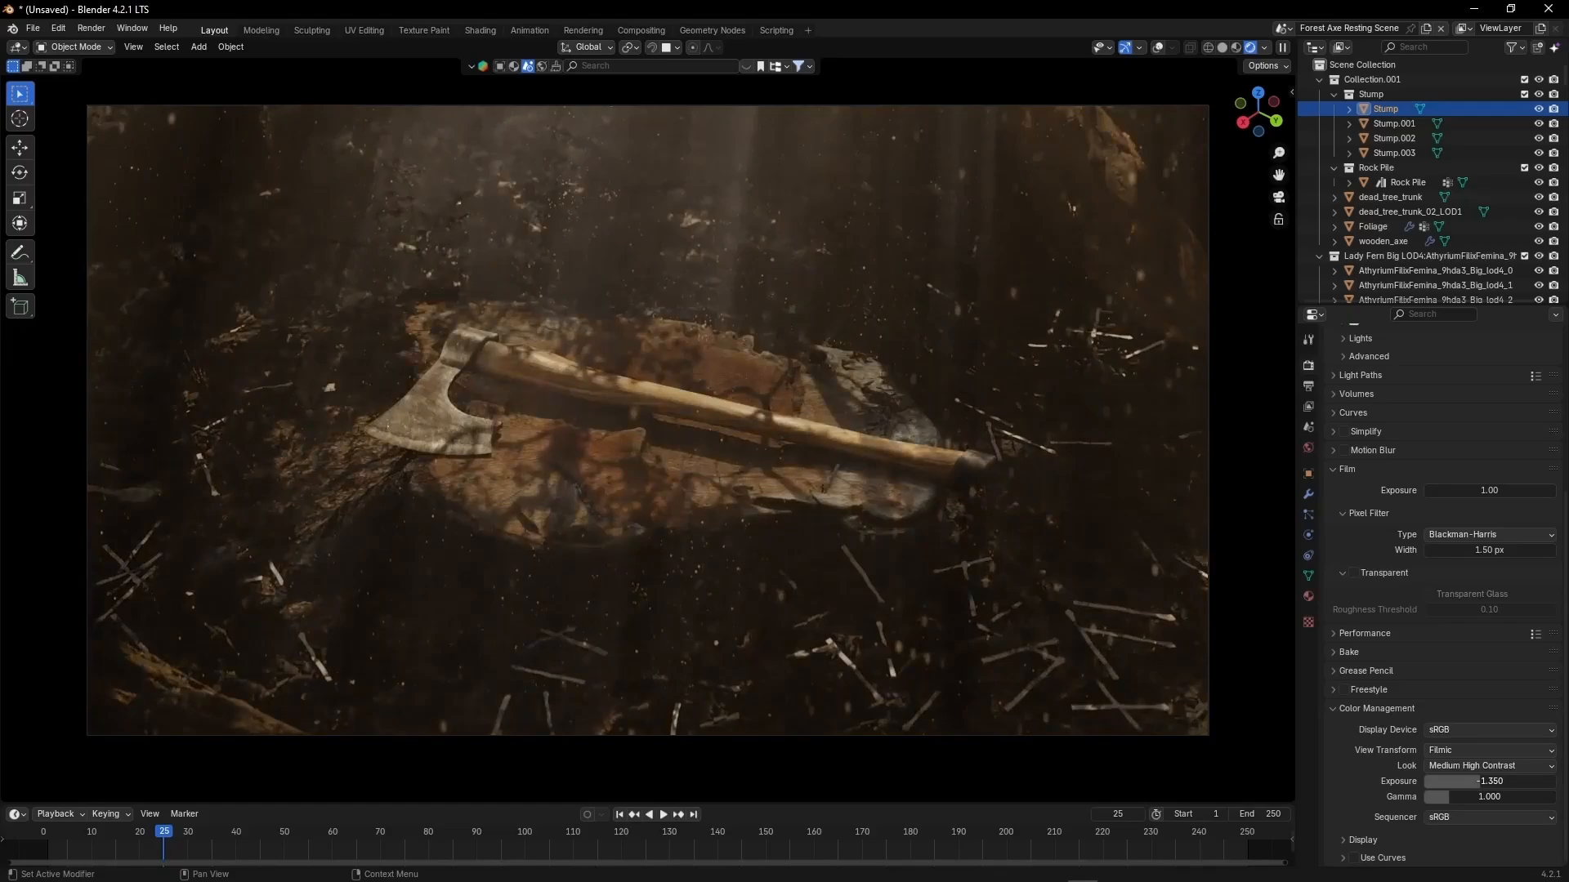
{"action": "mouse_move", "coordinate": [1481, 782]}
{"action": "left_mouse_down"}
{"action": "mouse_move", "coordinate": [1426, 798]}
{"action": "mouse_move", "coordinate": [1486, 784]}
{"action": "left_mouse_up"}
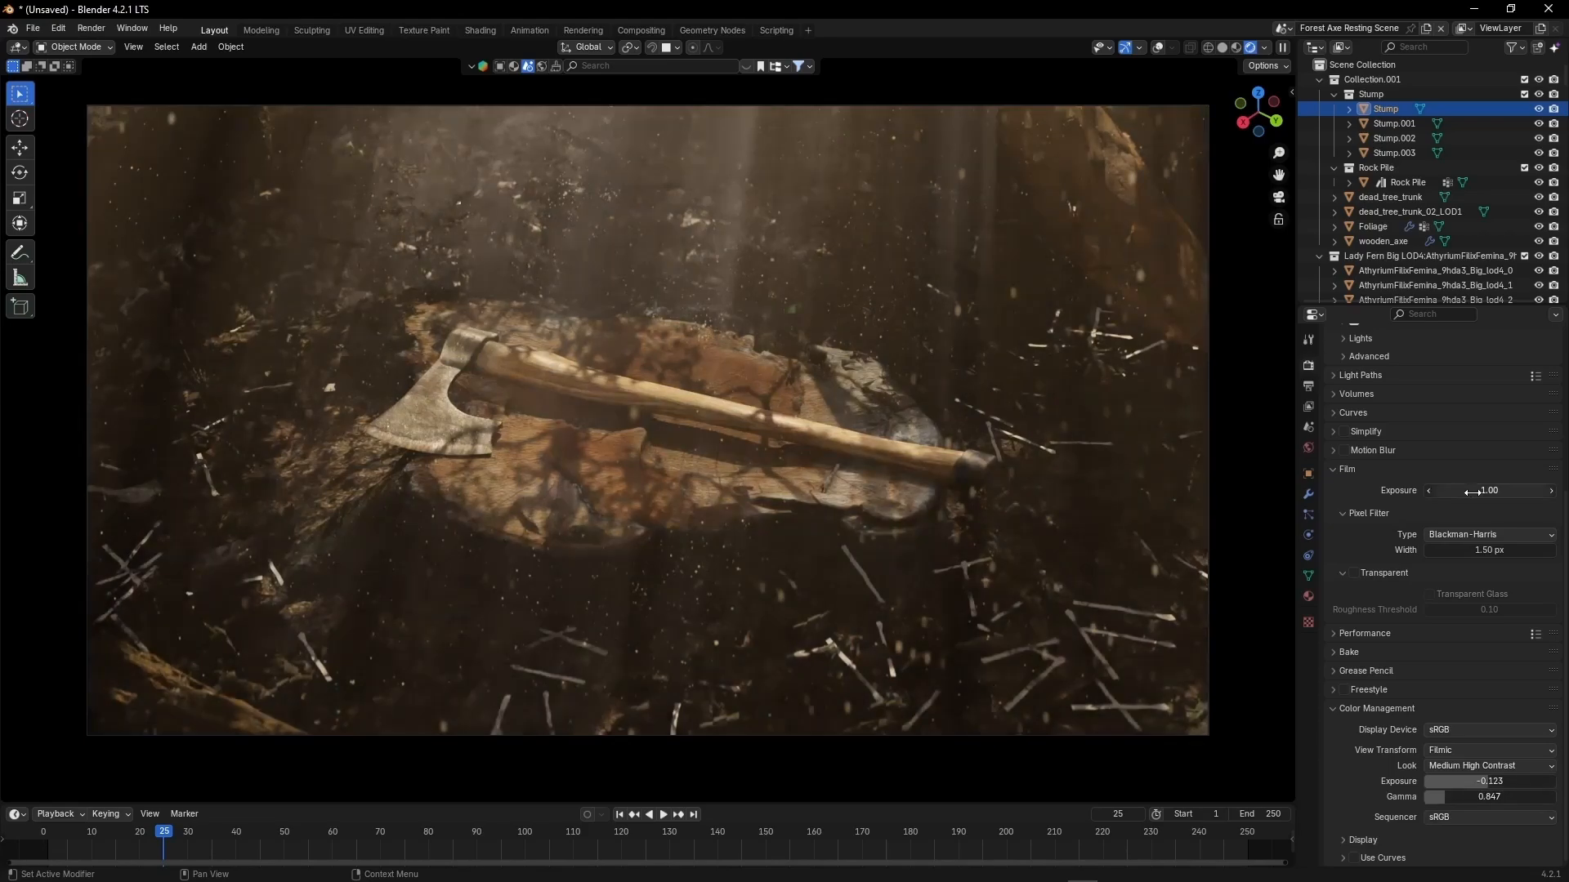
{"action": "left_click_drag", "start_coordinate": [1472, 492], "coordinate": [1469, 491]}
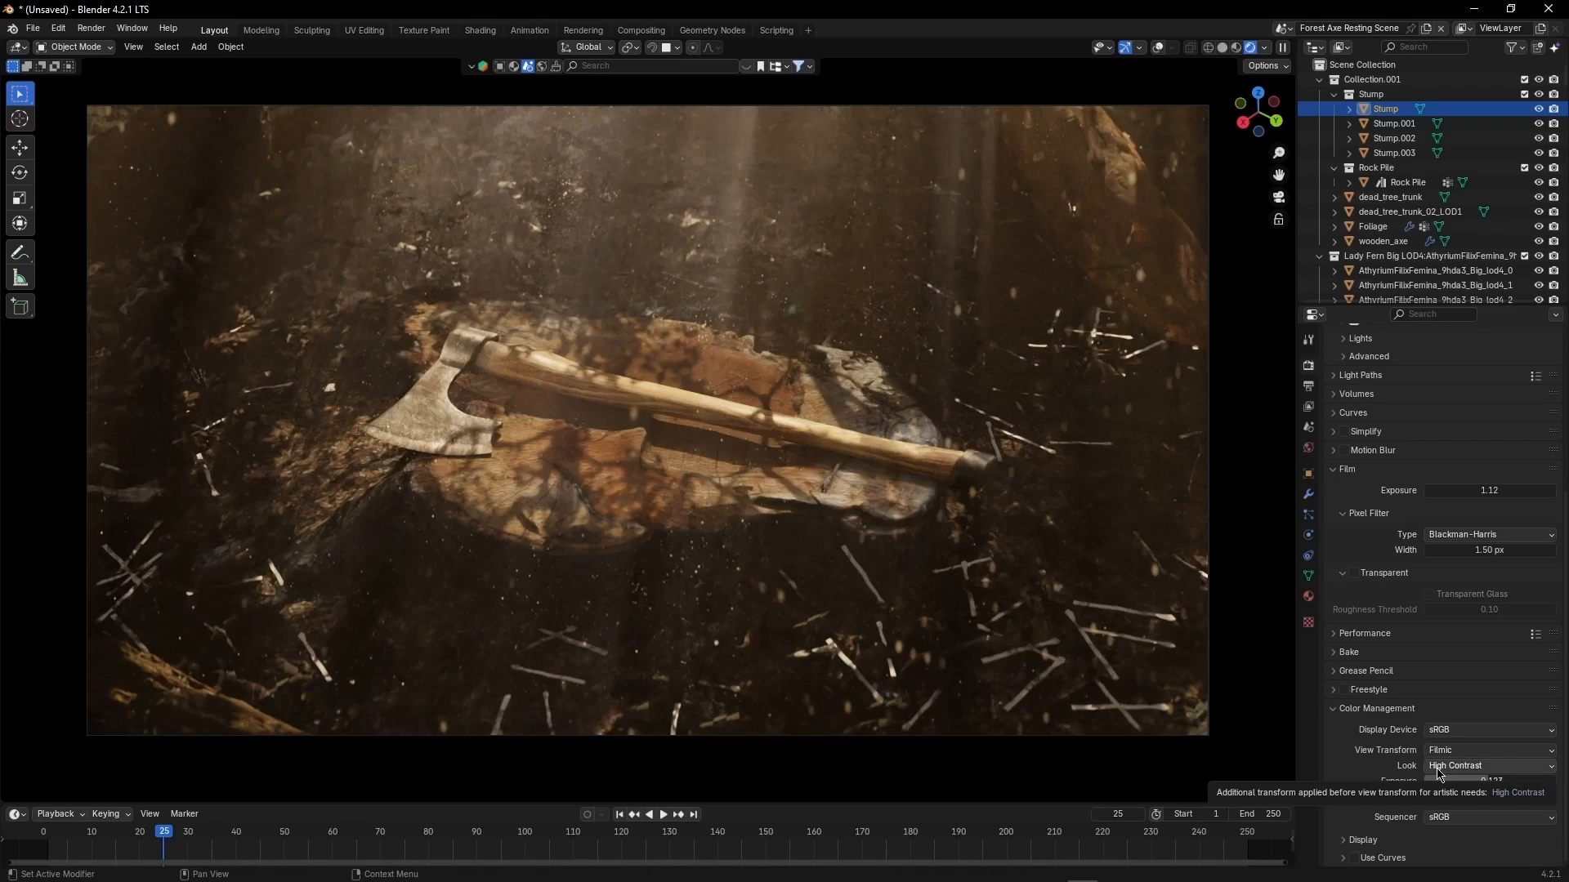
Step: Compare the None and High Contrast looks in color management and keep High Contrast
{"action": "left_click", "coordinate": [1438, 774]}
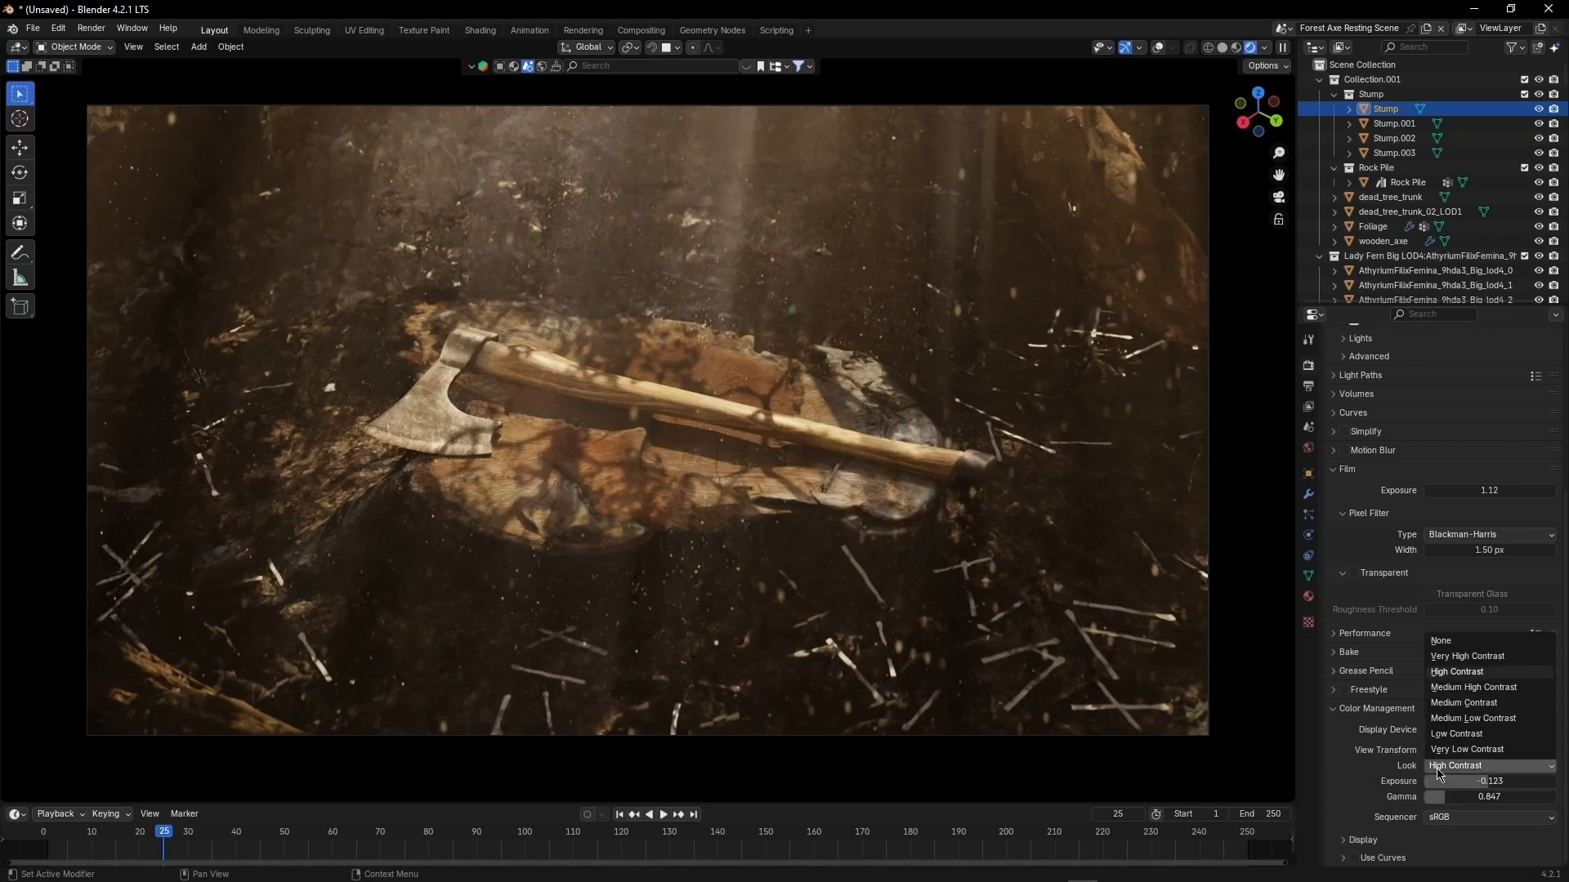
{"action": "left_click", "coordinate": [1442, 650]}
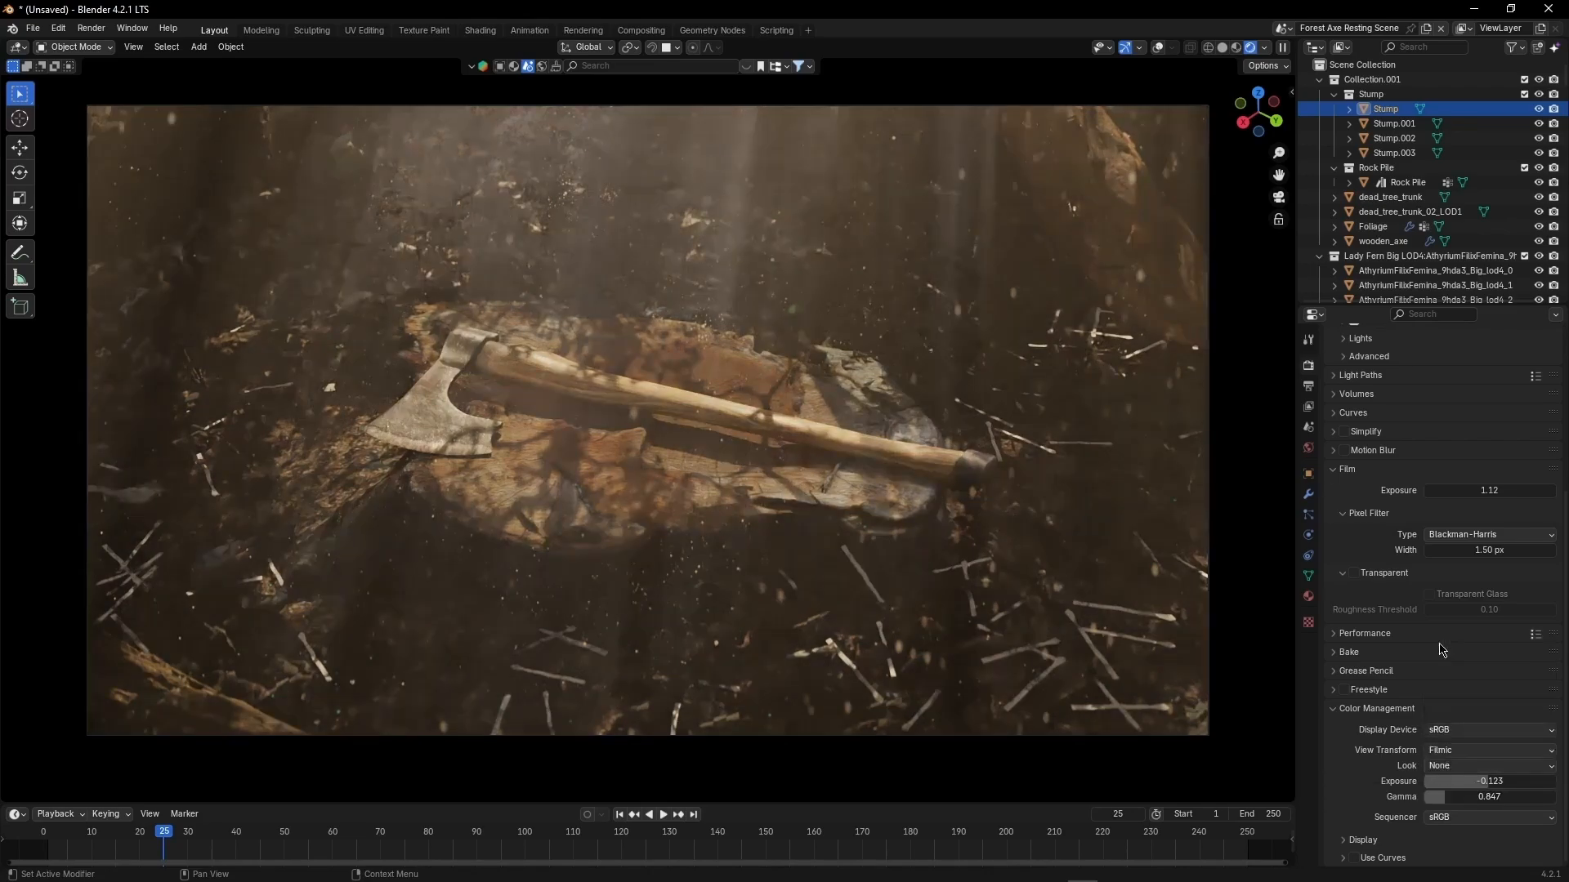
{"action": "left_click", "coordinate": [1493, 767]}
{"action": "left_click", "coordinate": [1480, 672]}
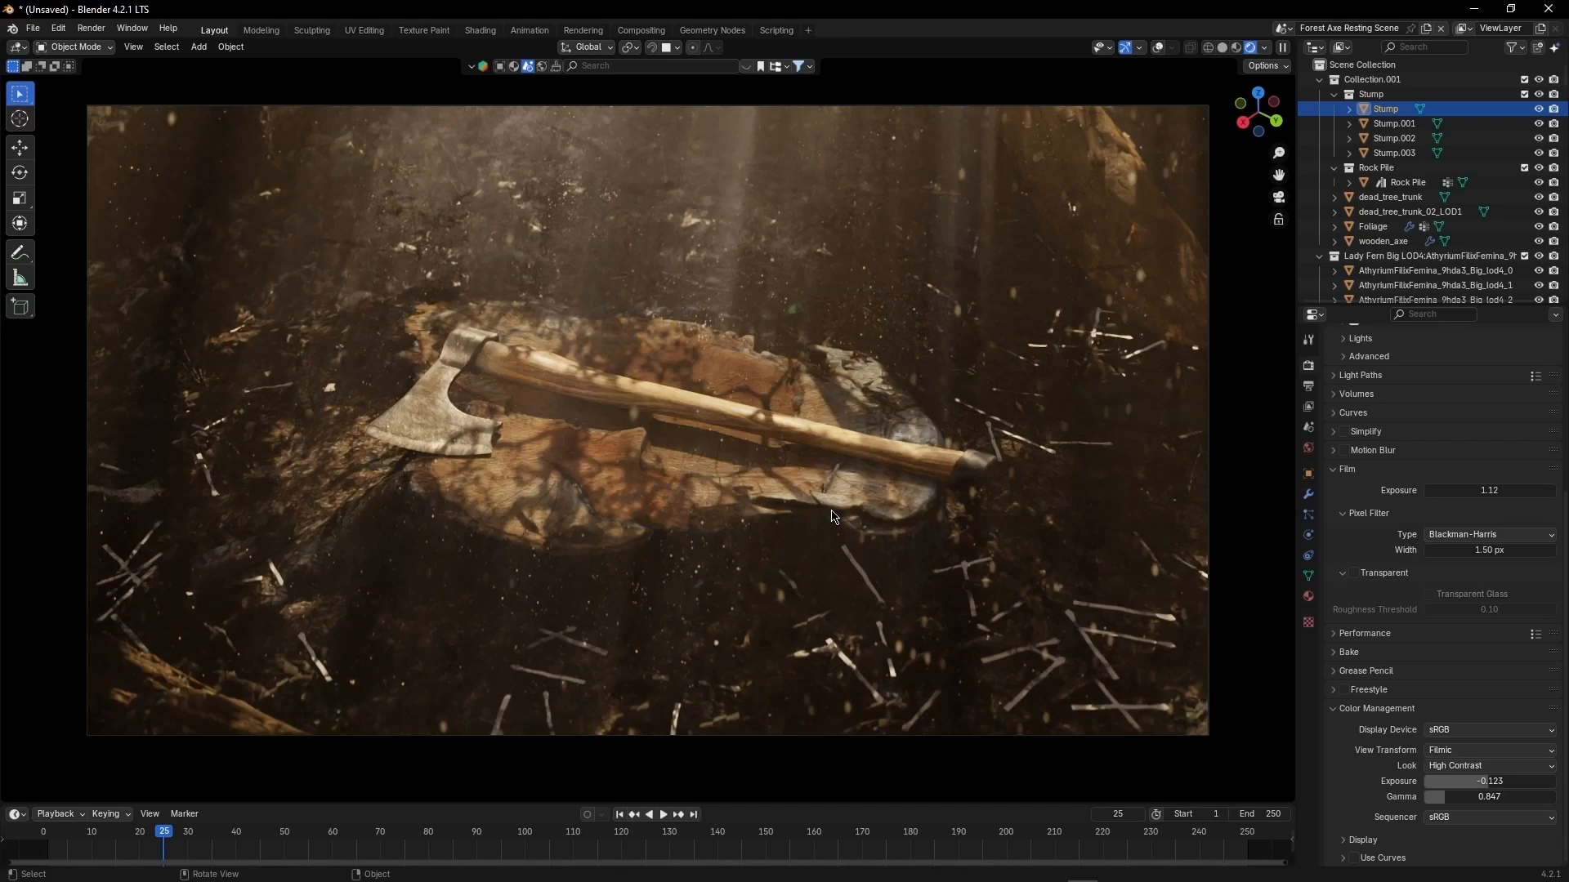
{"action": "left_click", "coordinate": [1446, 768]}
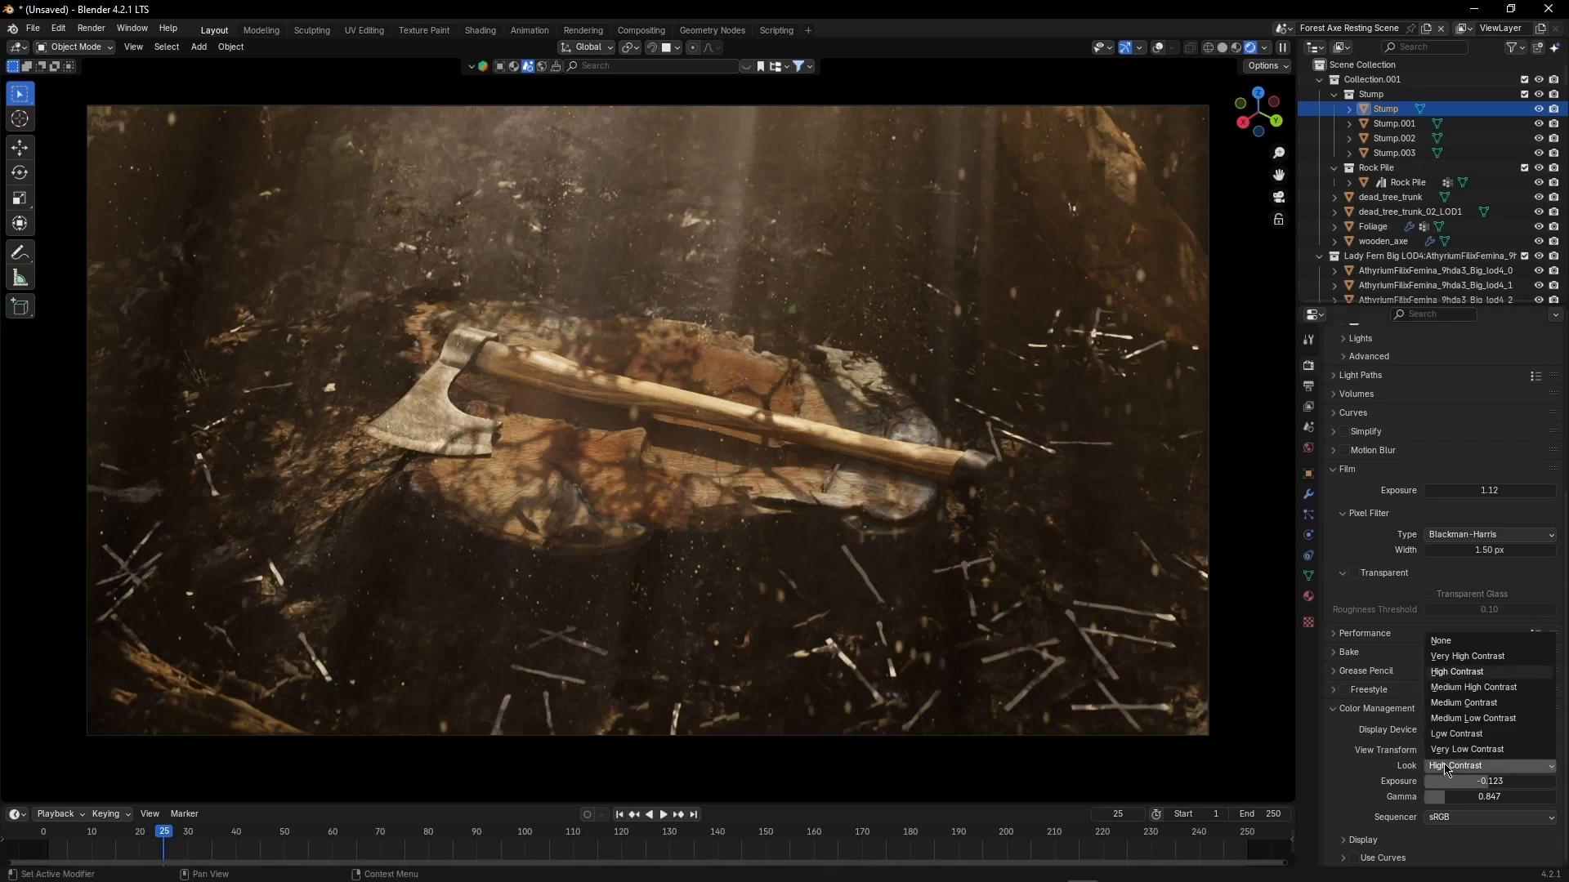
{"action": "left_click", "coordinate": [1445, 770]}
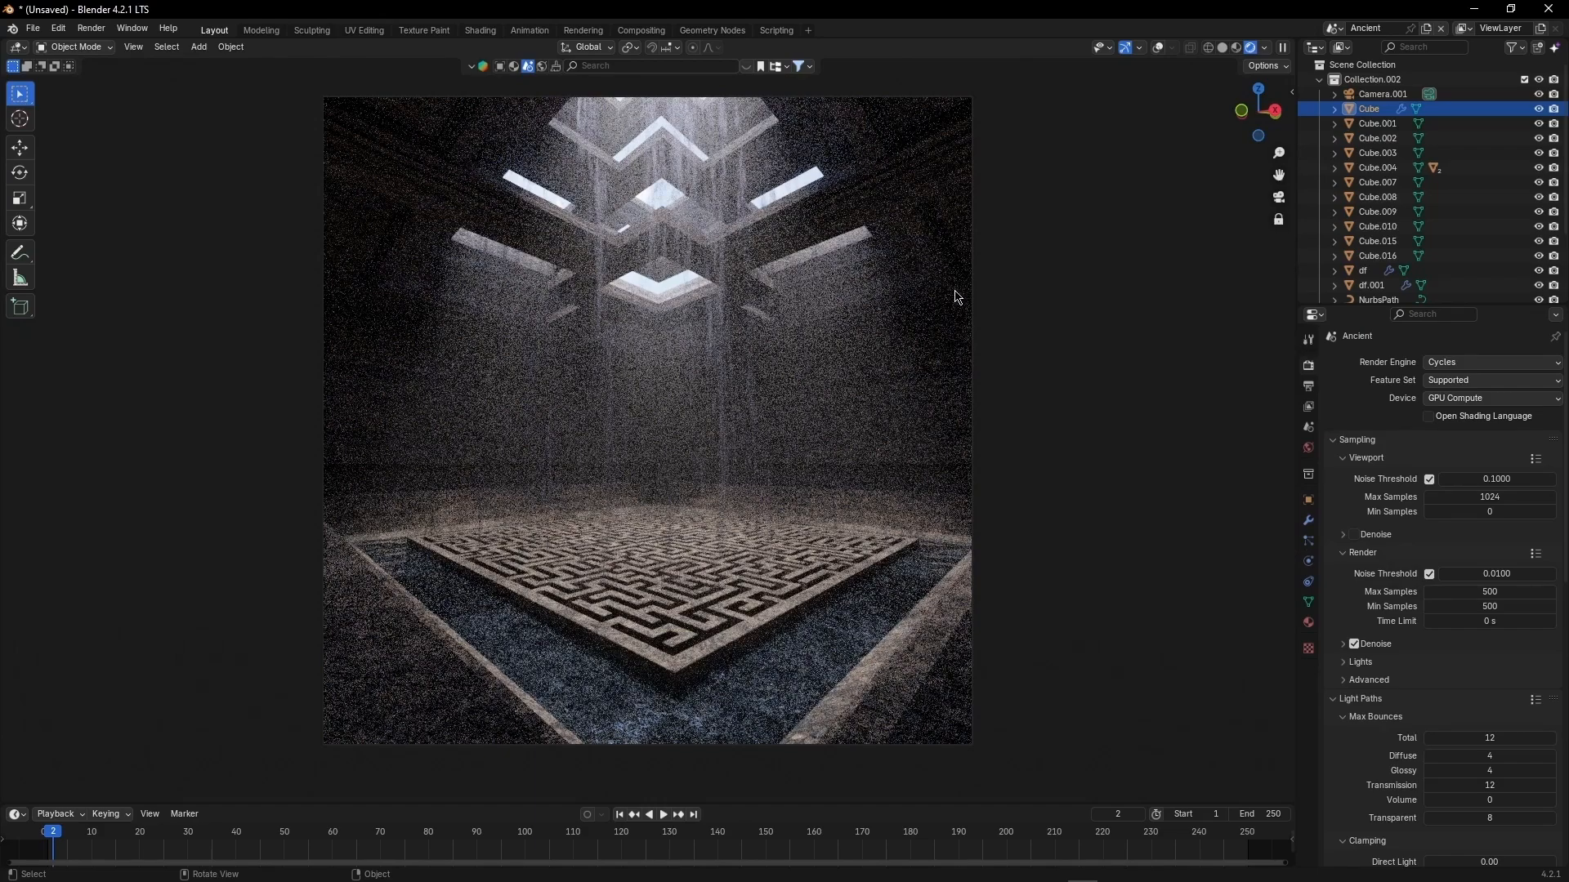
Step: Enable viewport denoising in the Cycles sampling settings of the maze scene and check the cleaned view
{"action": "left_click", "coordinate": [1345, 537]}
{"action": "left_click", "coordinate": [1355, 535]}
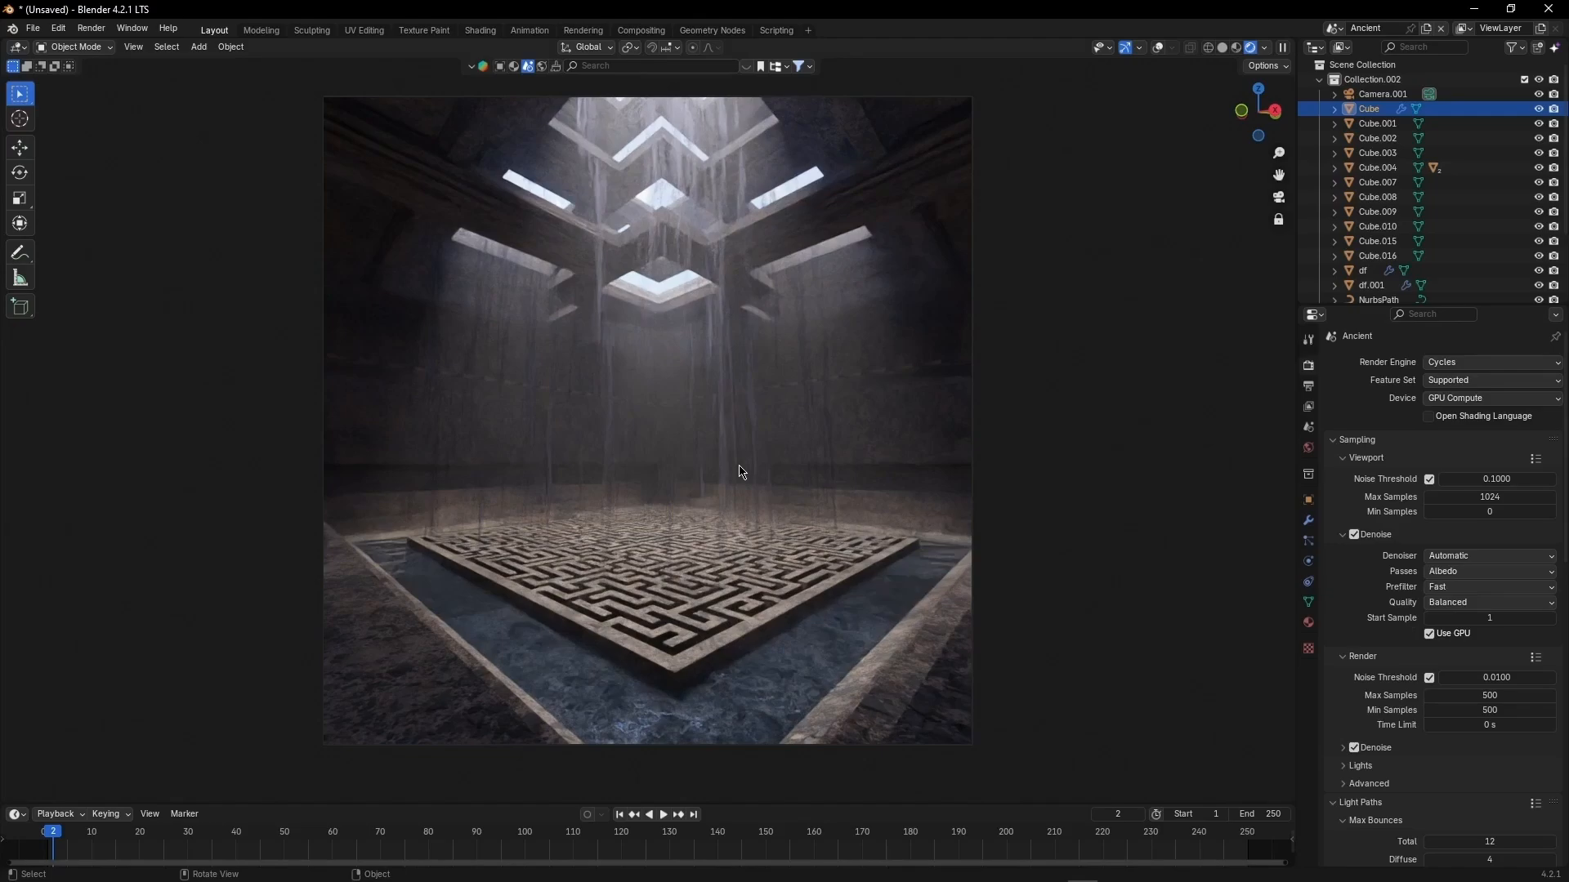
{"action": "middle_click_drag", "start_coordinate": [739, 472], "coordinate": [748, 493]}
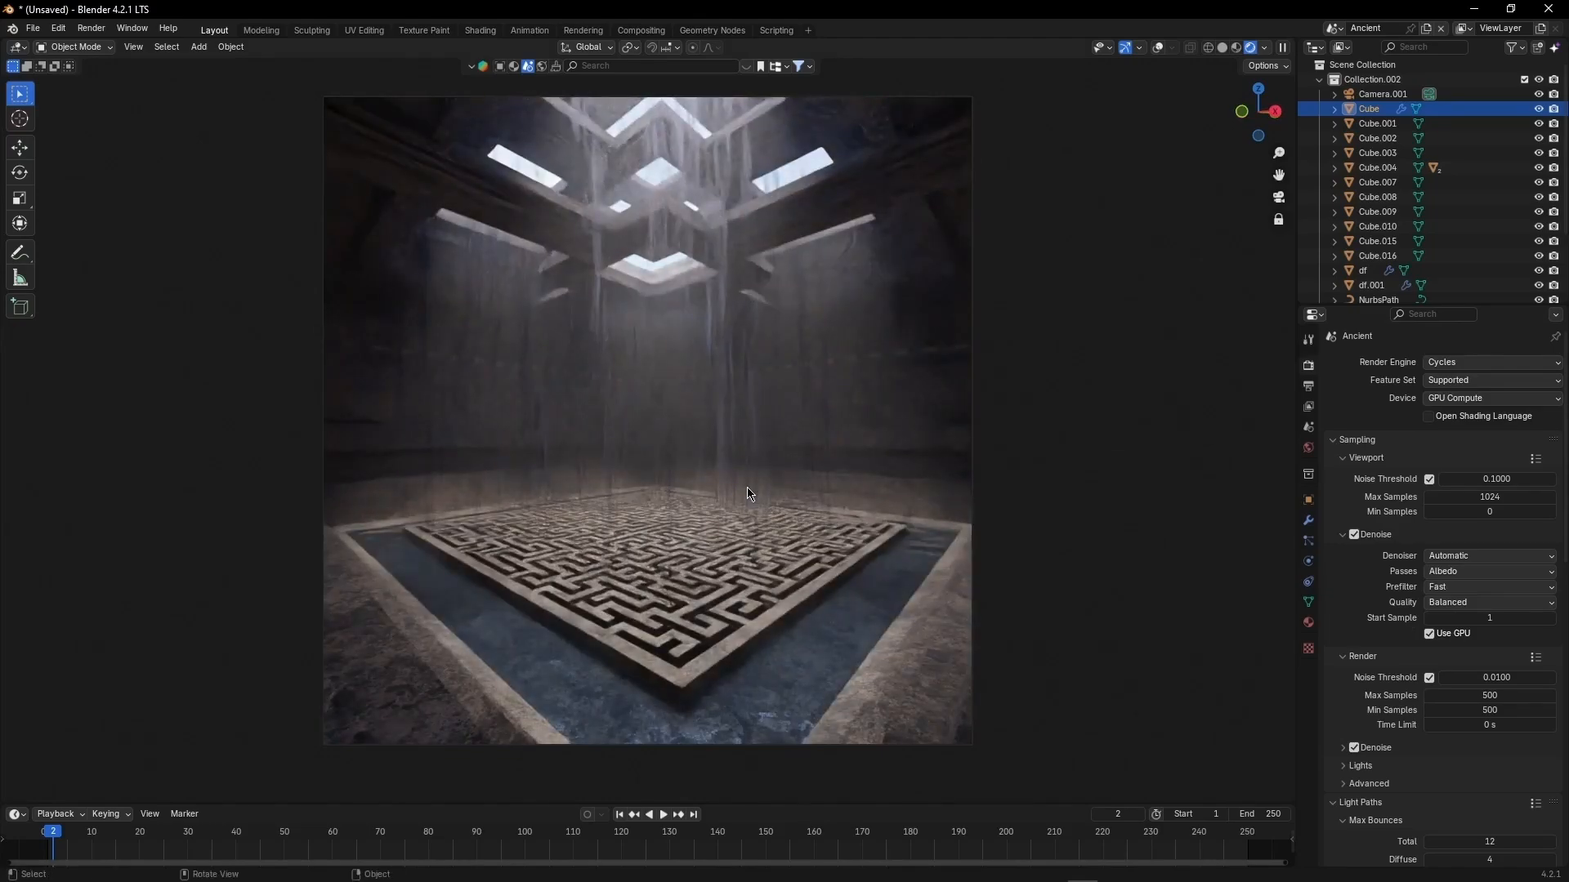
{"action": "middle_click_drag", "start_coordinate": [700, 465], "coordinate": [701, 462]}
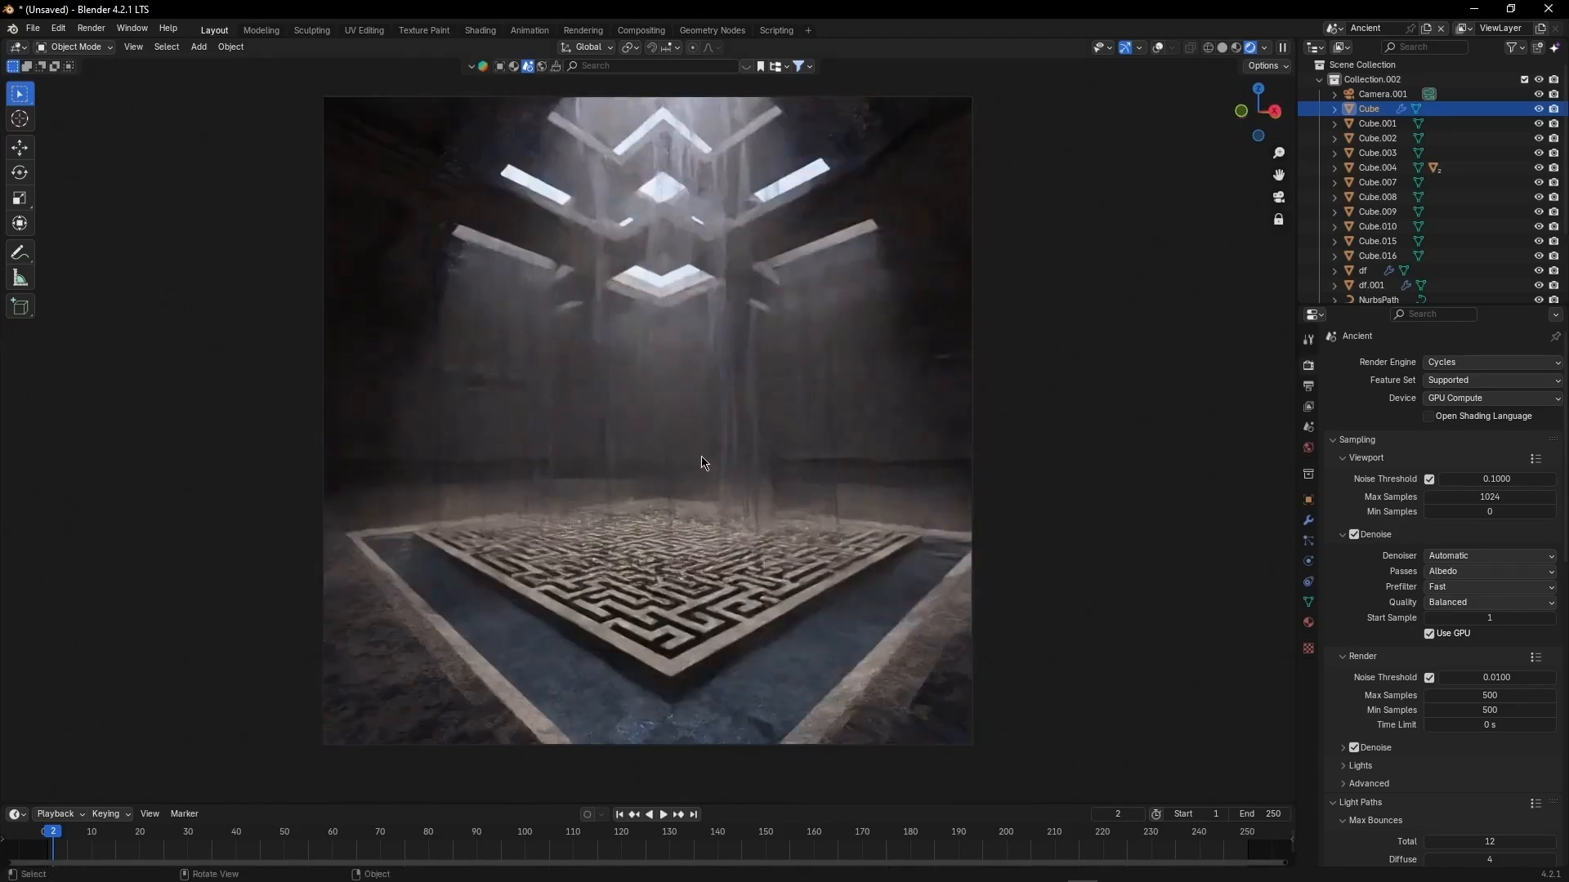
Step: Try the Direct Light and Fast Global Illumination light path presets, and apply Full Global Illumination
{"action": "scroll", "coordinate": [1389, 527], "scroll_direction": "down", "scroll_amount": 8}
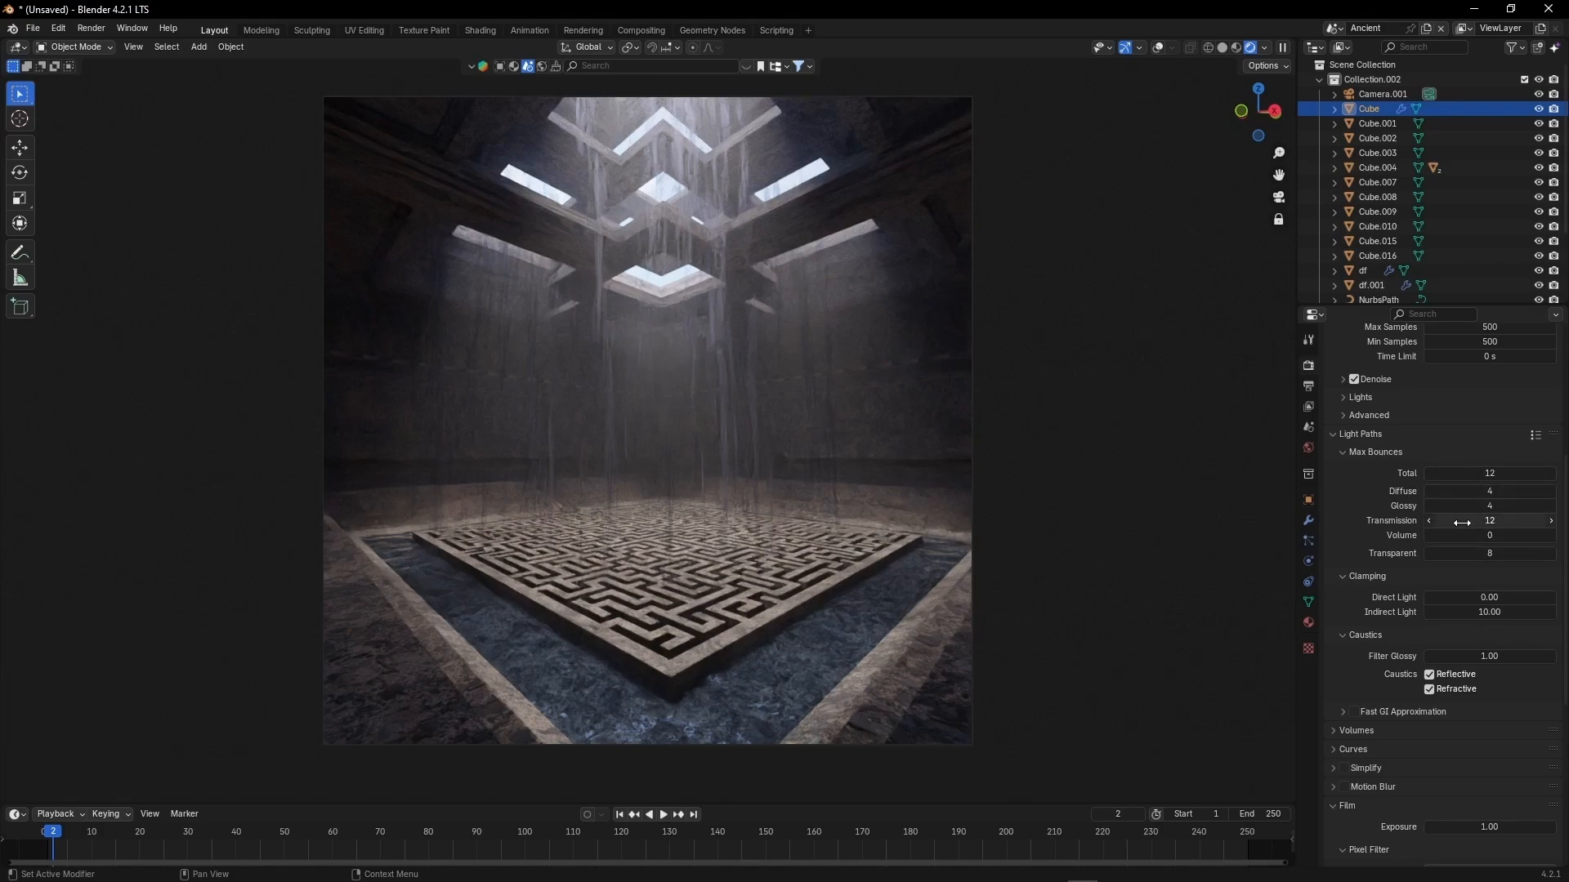
{"action": "left_click", "coordinate": [1535, 437]}
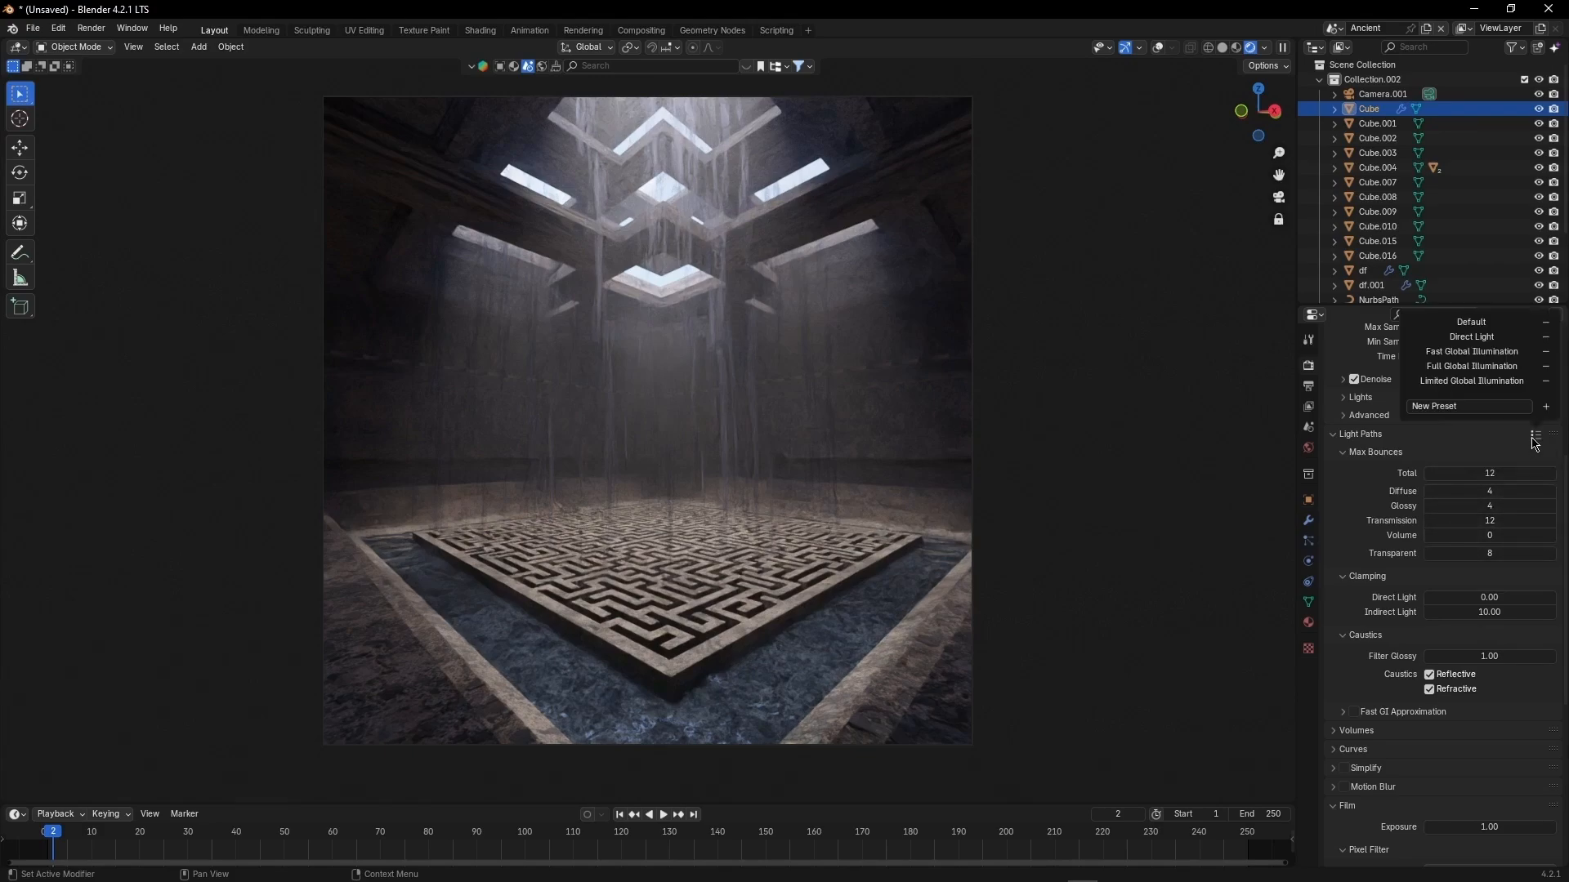
{"action": "left_click", "coordinate": [1472, 337]}
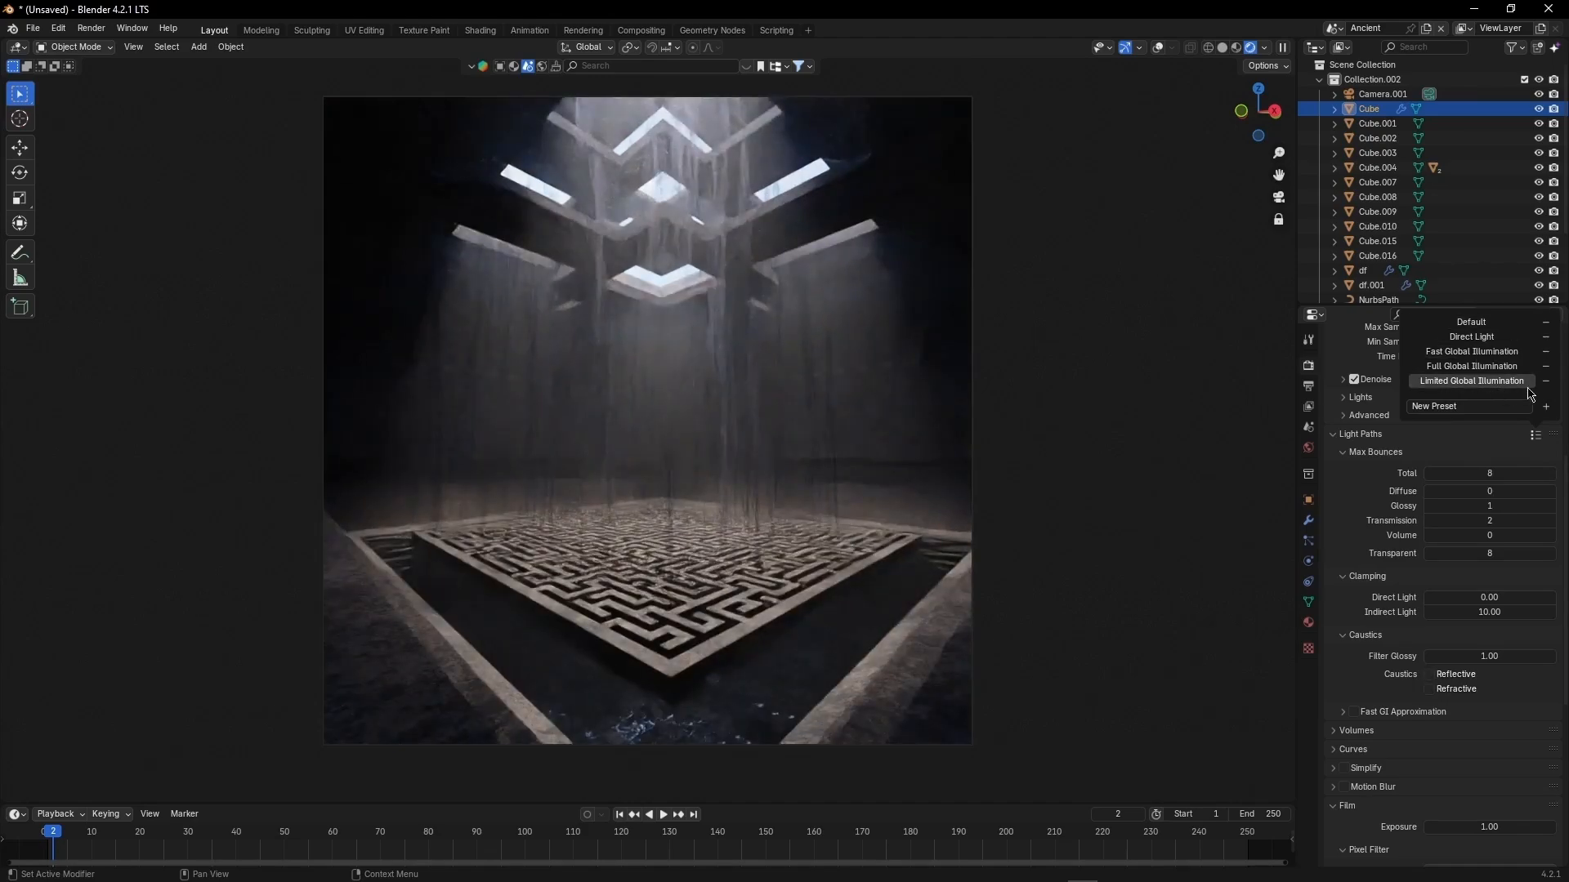
{"action": "left_click", "coordinate": [1477, 352]}
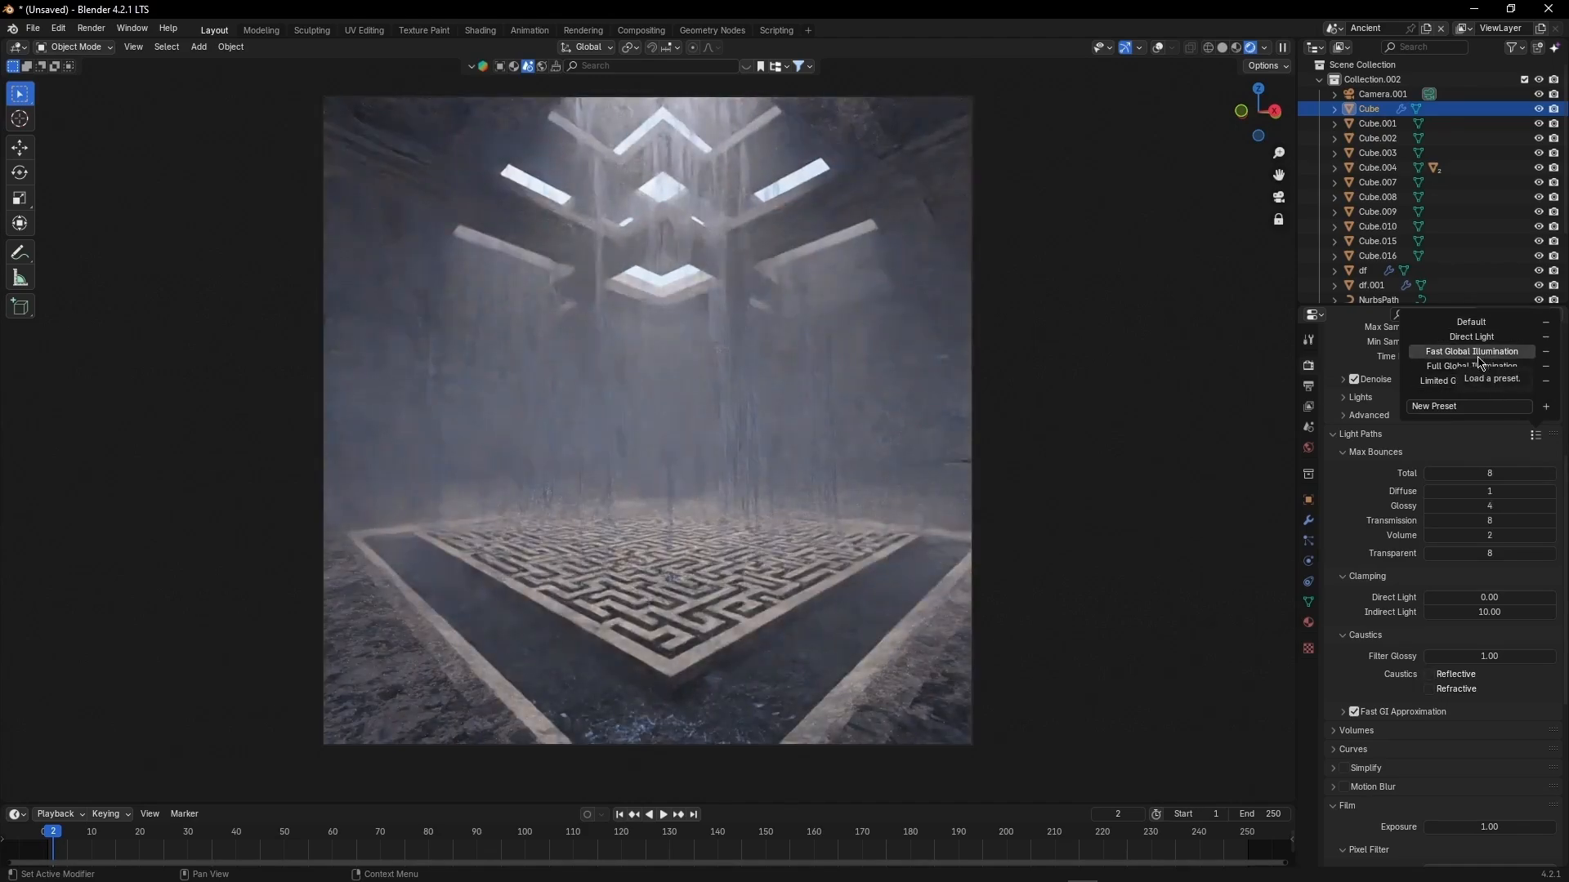
{"action": "left_click", "coordinate": [1473, 368]}
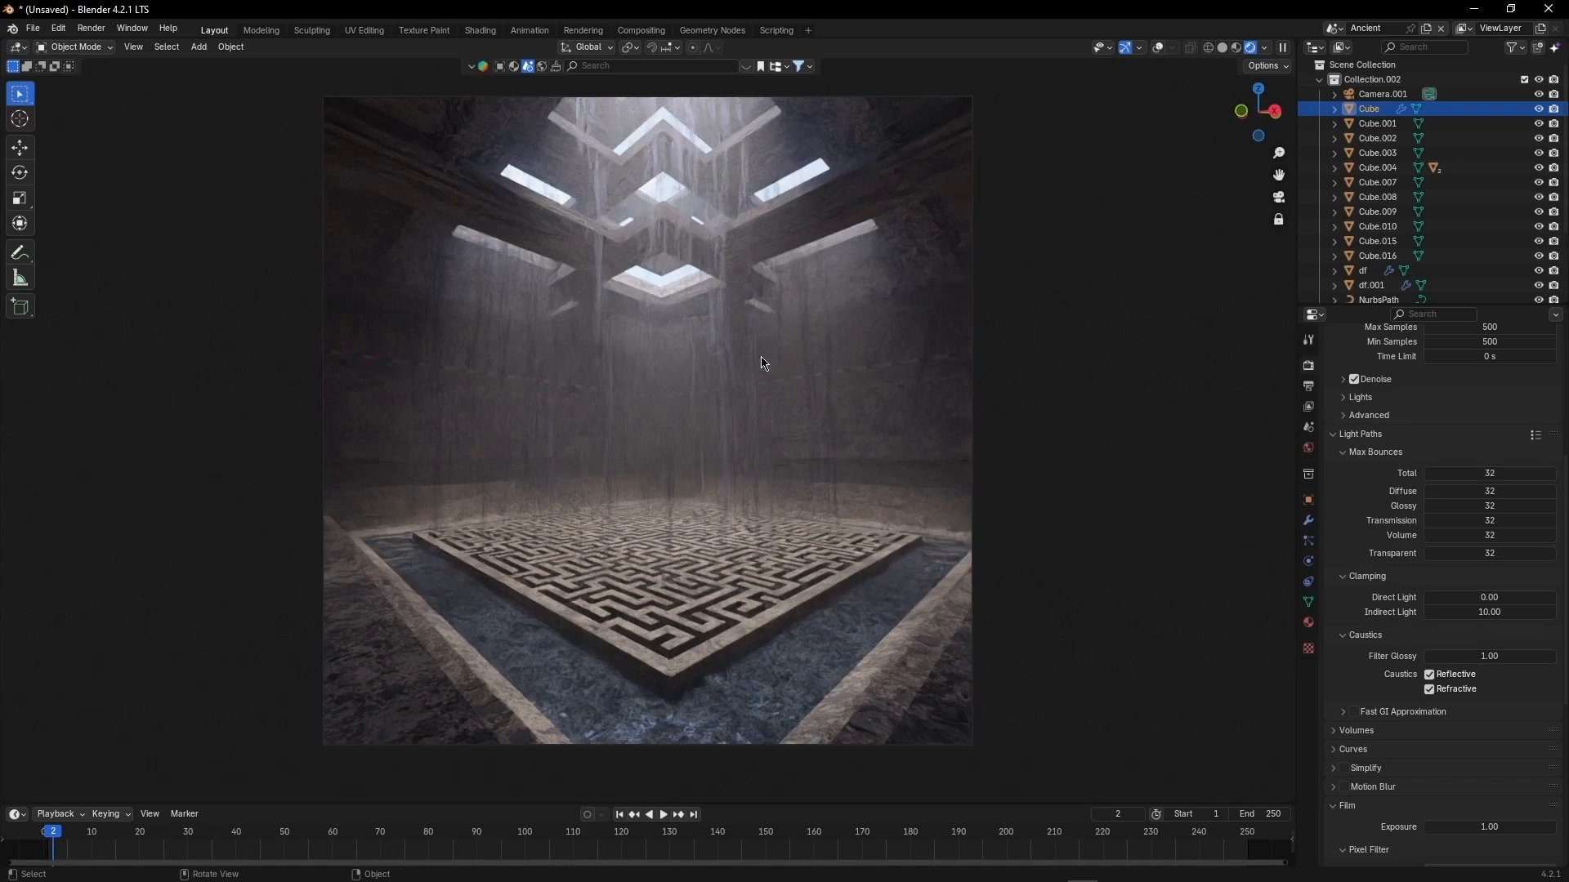
Step: Compare the Limited Global Illumination, Fast Global Illumination and Direct Light presets, and return to Full Global Illumination
{"action": "left_click", "coordinate": [1535, 436]}
{"action": "left_click", "coordinate": [1486, 382]}
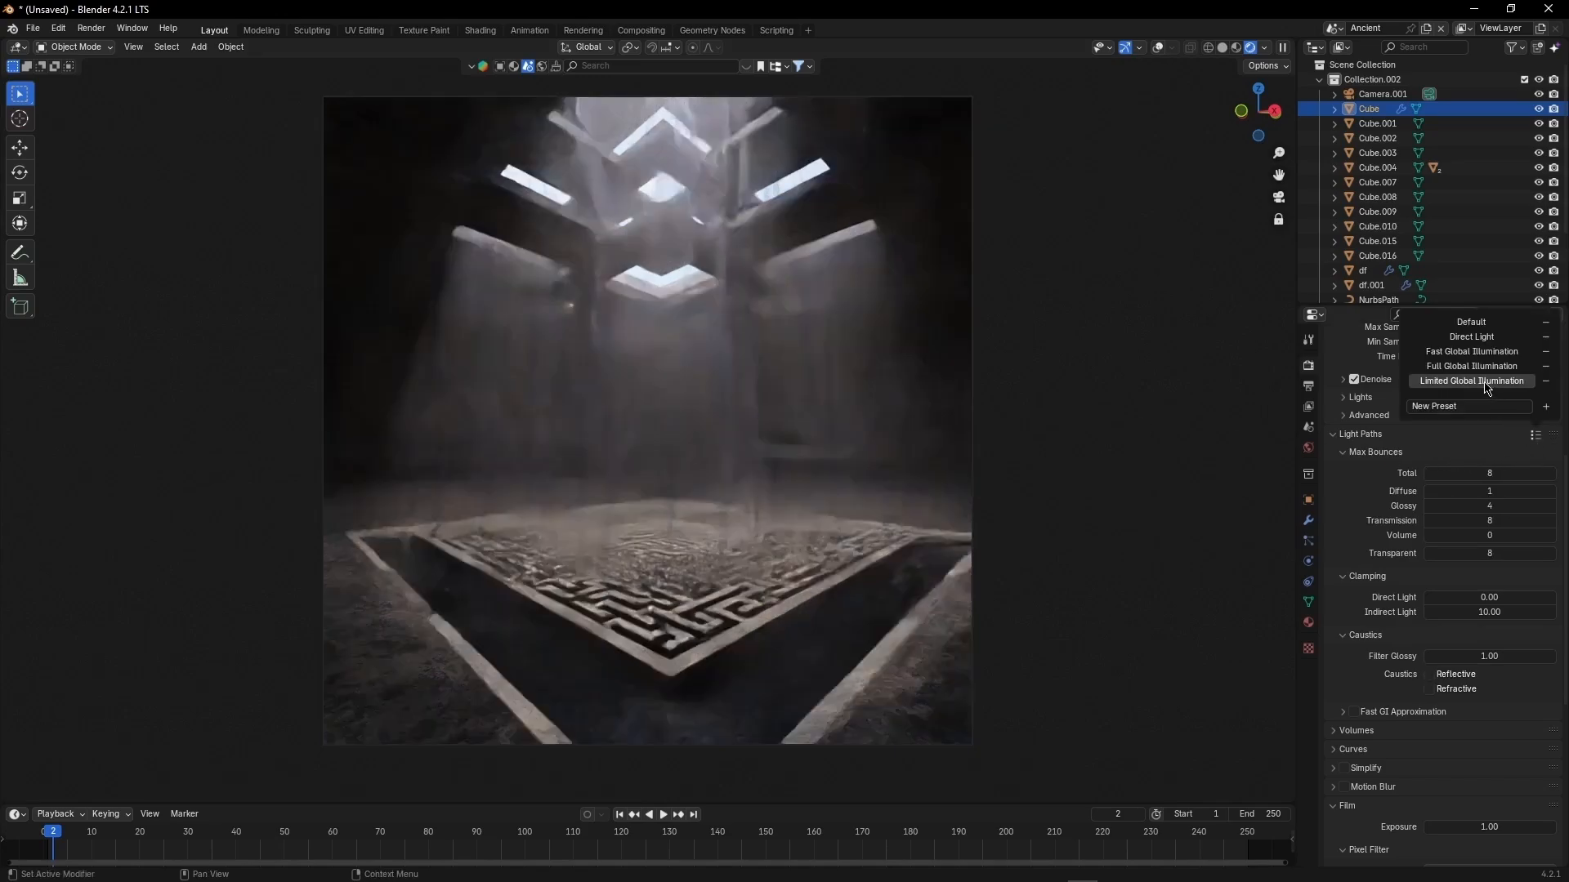
{"action": "left_click", "coordinate": [1473, 353]}
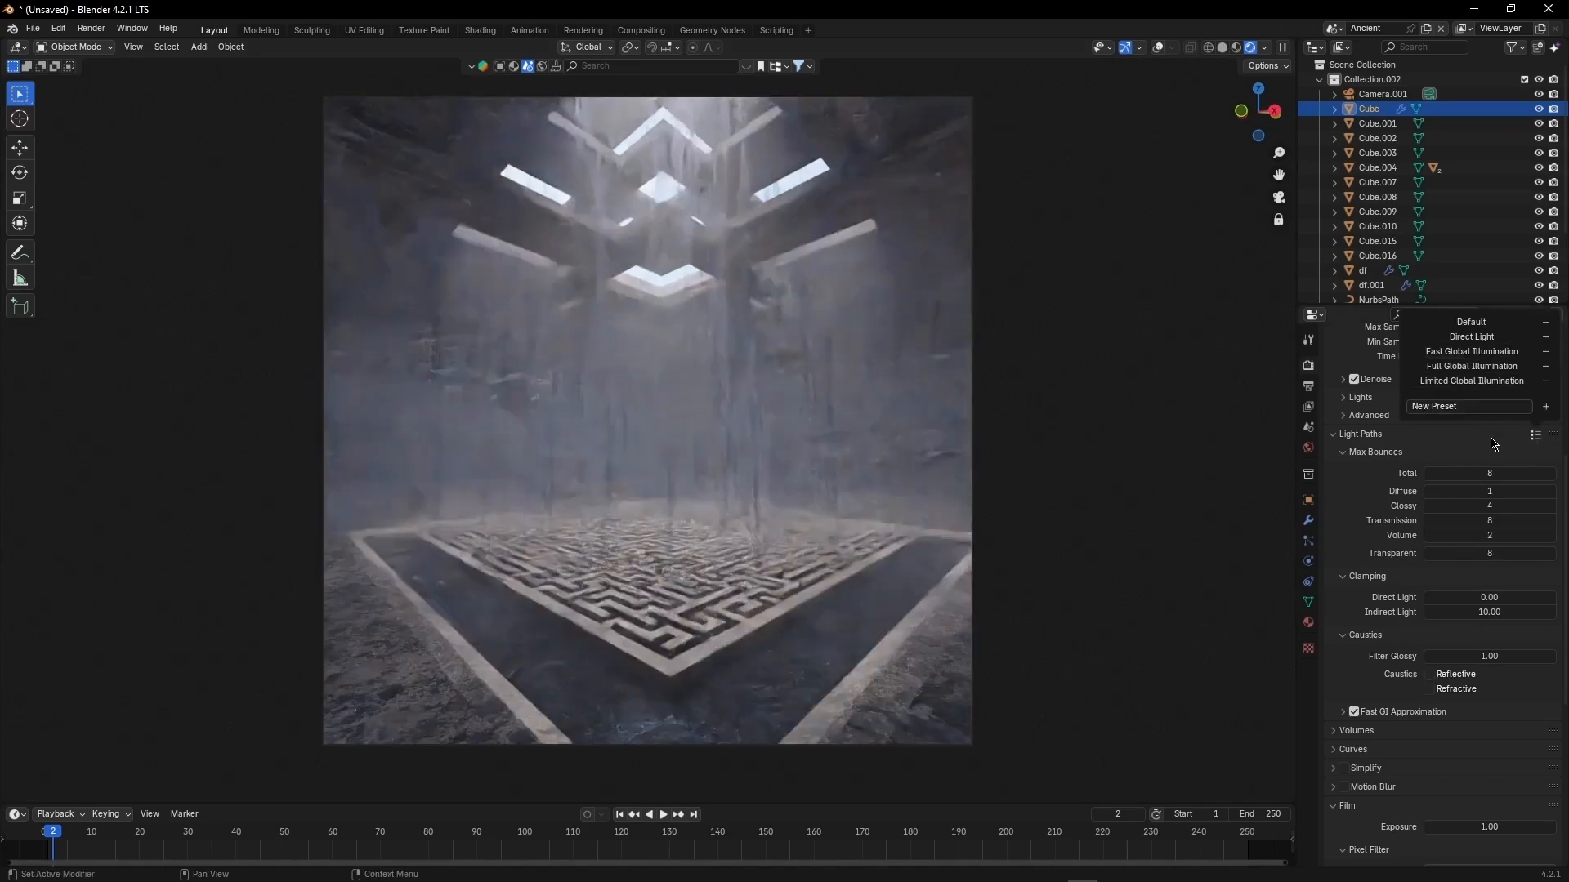
{"action": "left_click", "coordinate": [1535, 436]}
{"action": "left_click", "coordinate": [1472, 336]}
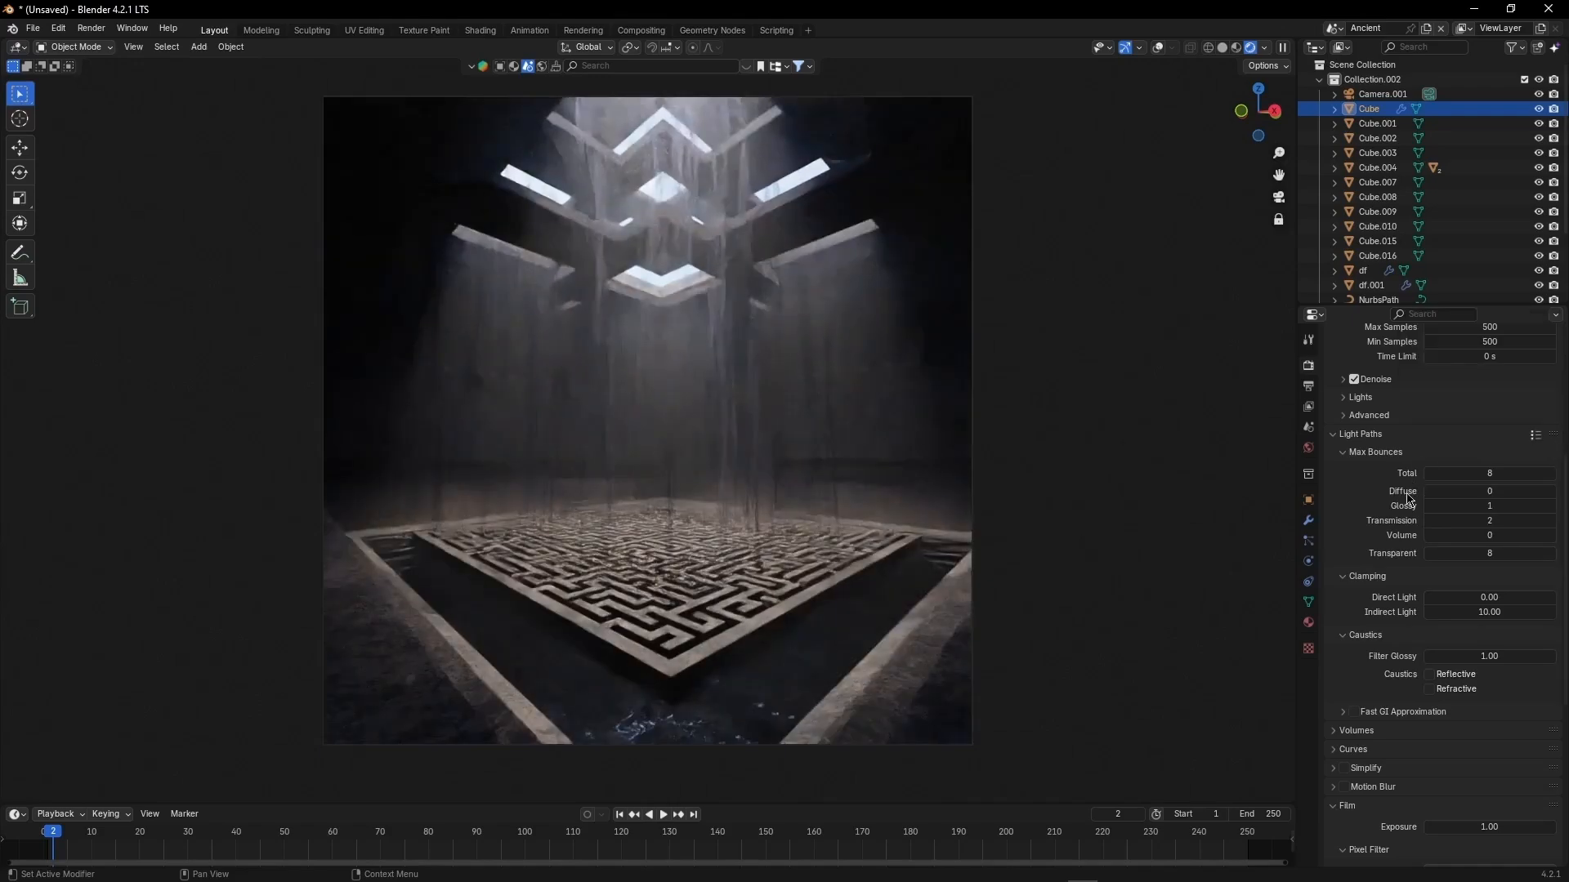
{"action": "left_click", "coordinate": [1535, 435]}
{"action": "left_click", "coordinate": [1470, 367]}
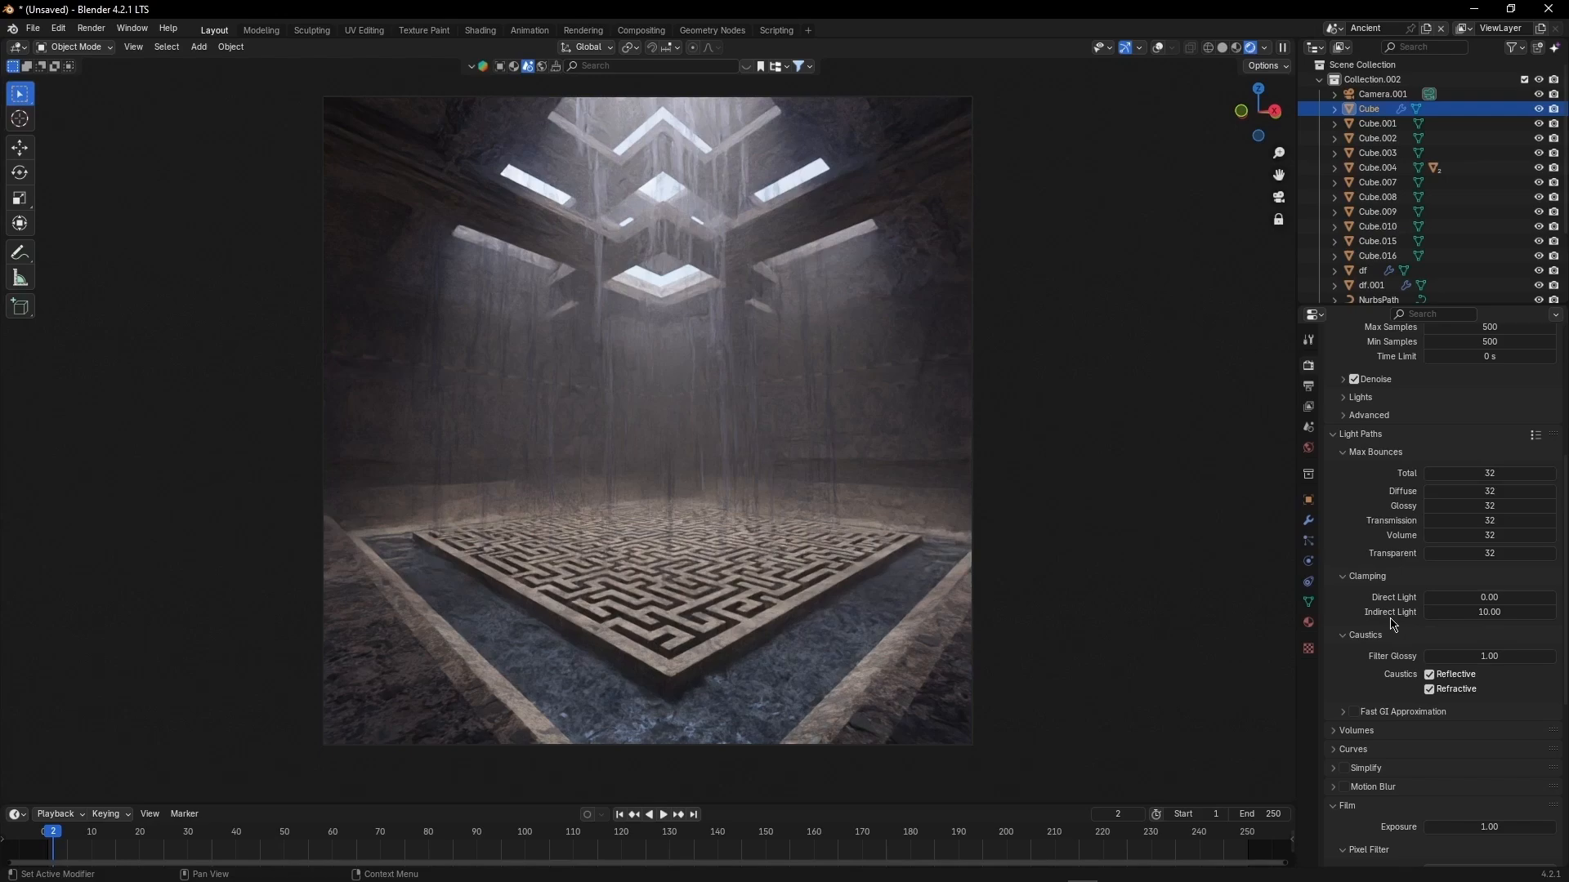
Step: Have BlendAI explain the Indirect Light clamping setting and adjust its value
{"action": "right_click", "coordinate": [1438, 614]}
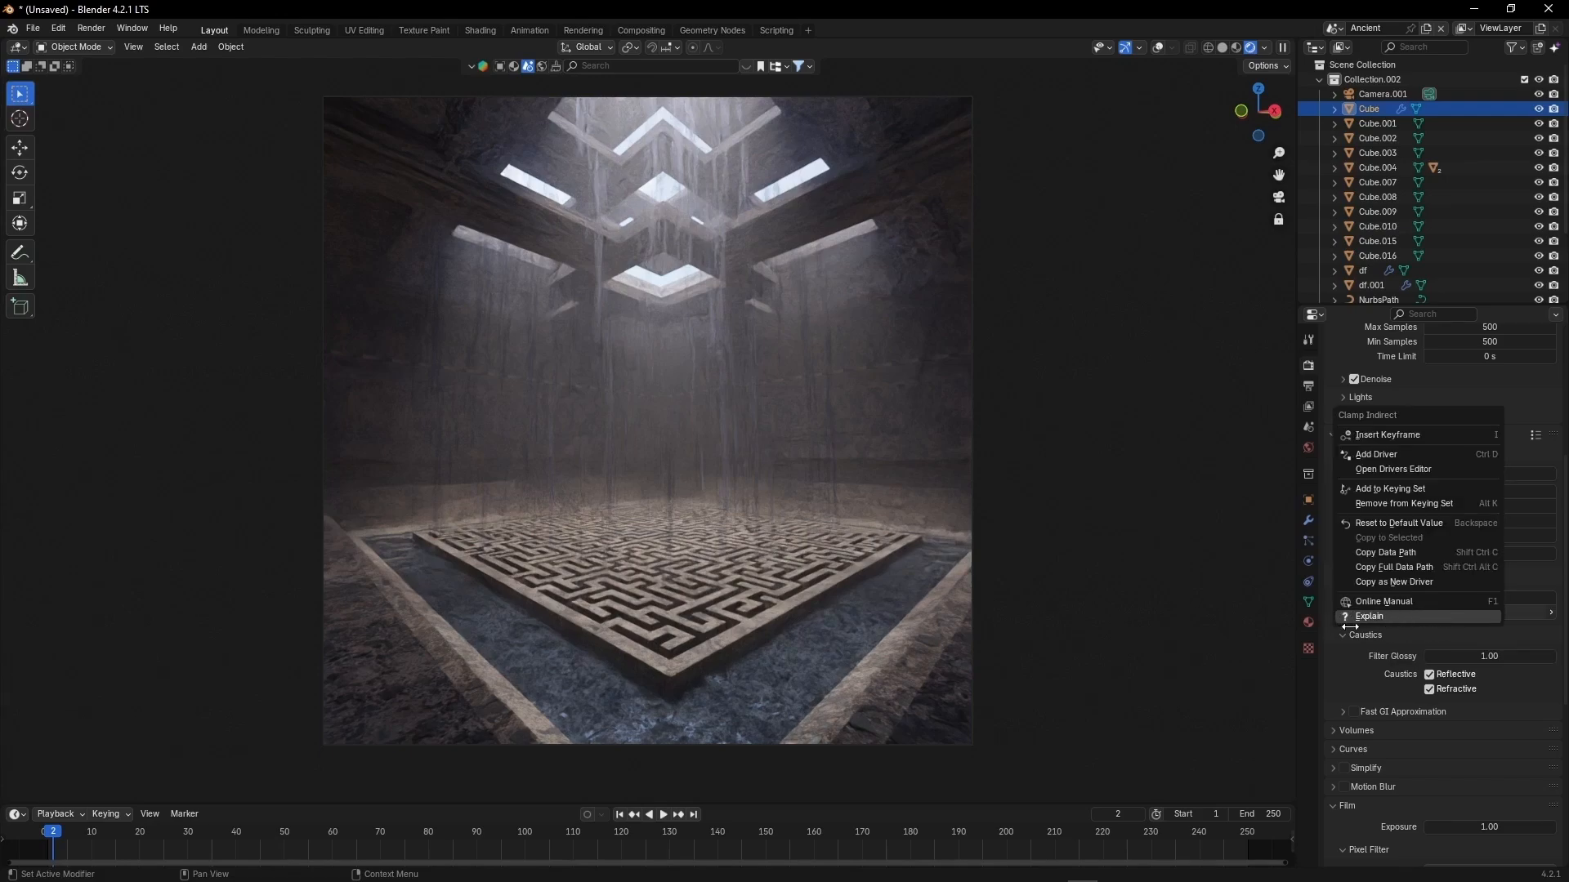
{"action": "left_click", "coordinate": [1373, 618]}
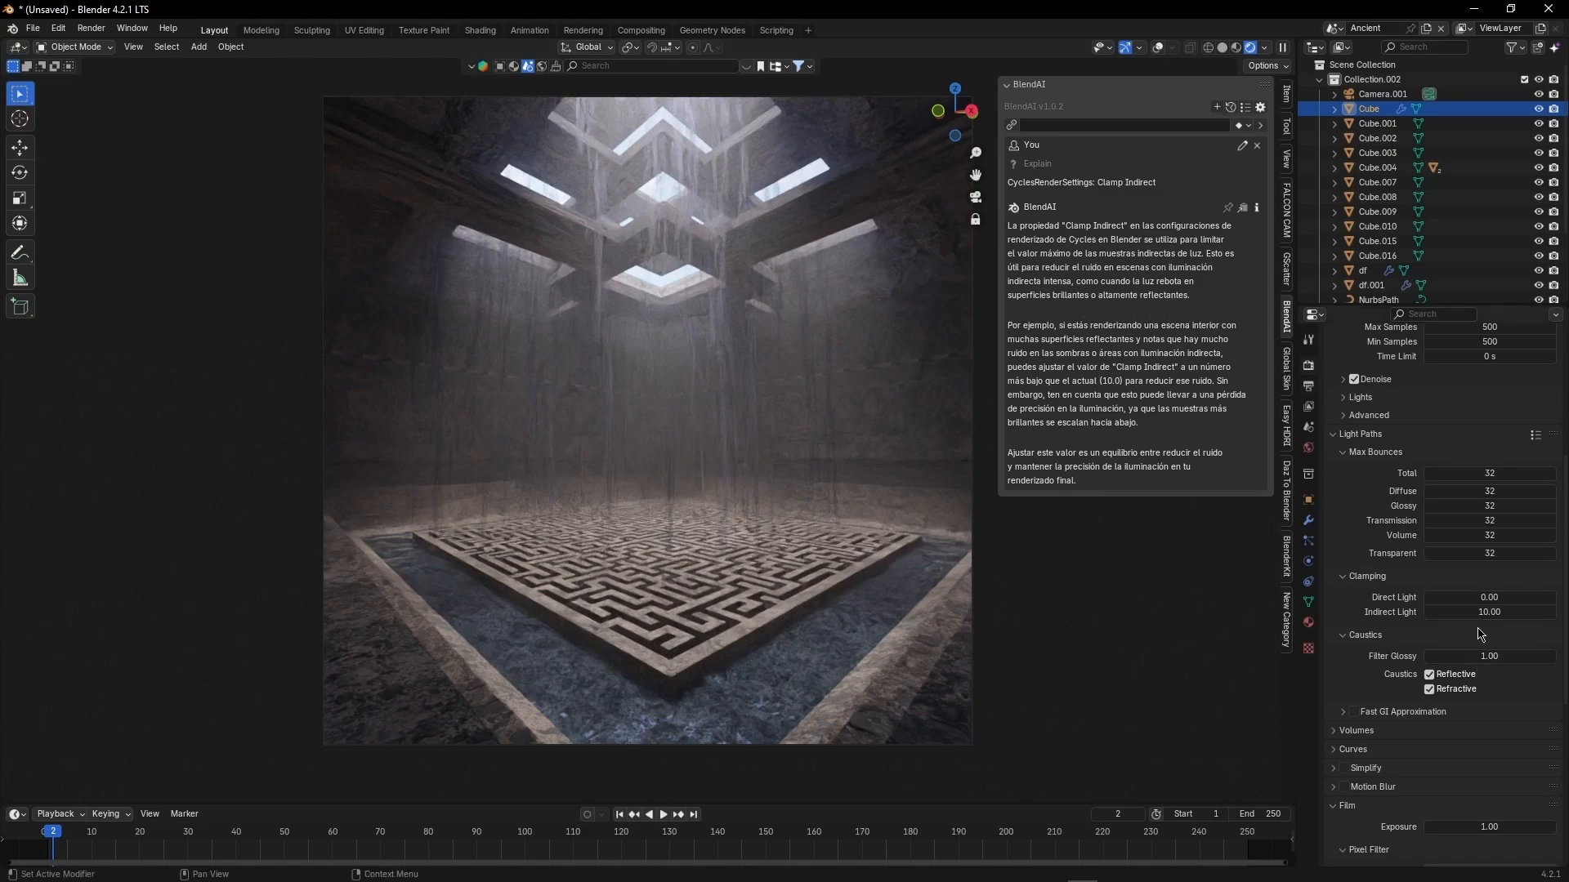
{"action": "left_click_drag", "start_coordinate": [1483, 612], "coordinate": [1492, 612]}
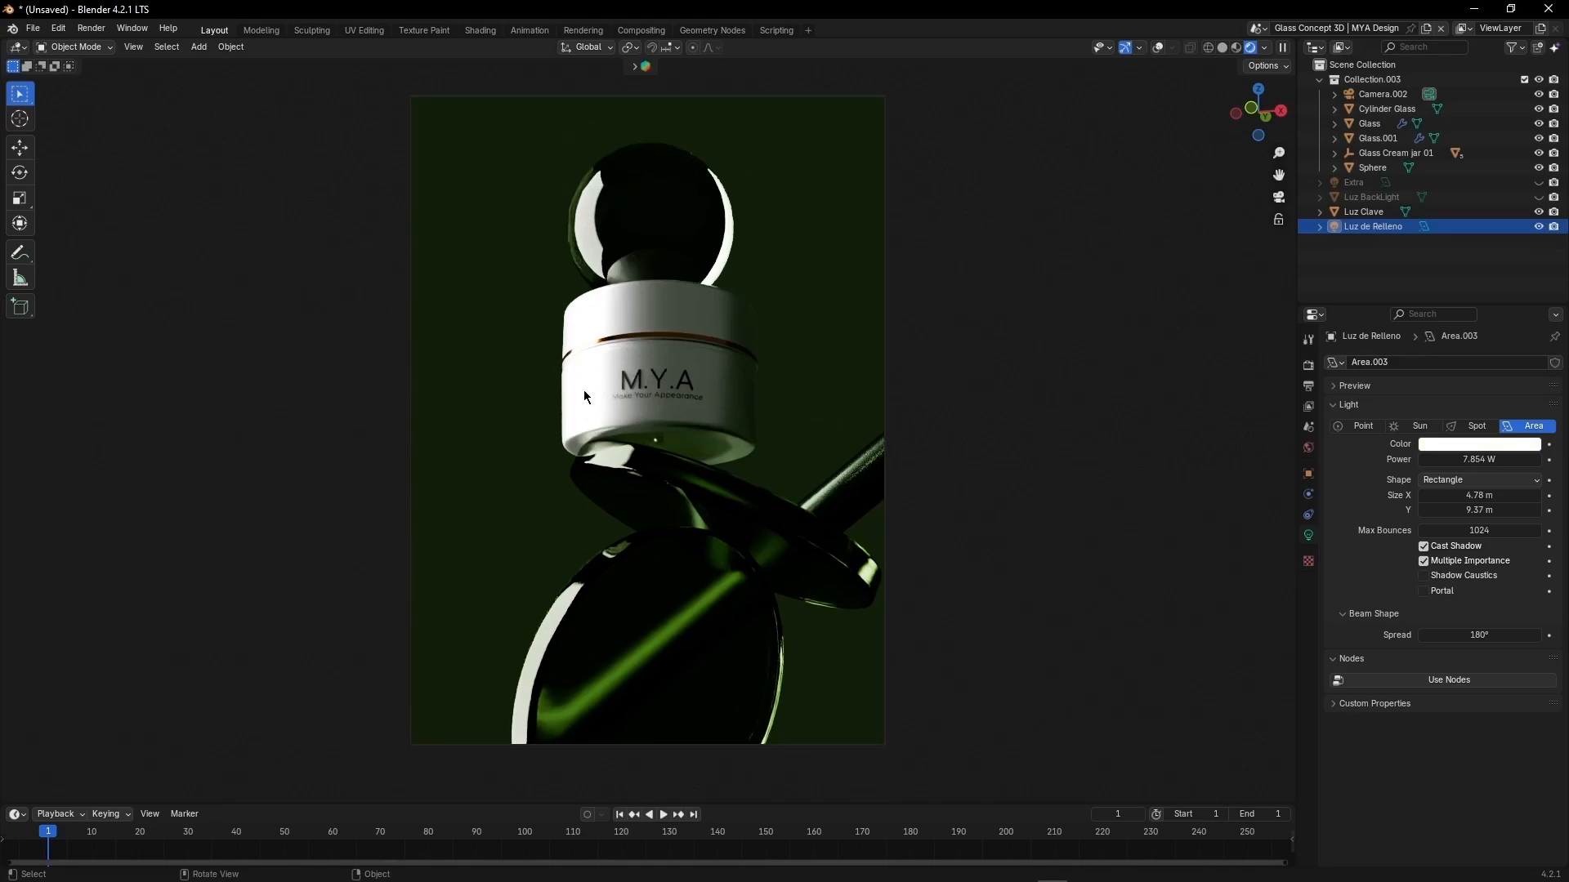
Step: Examine the cream jar up close and compare the render with and without the Luz de Relleno fill light
{"action": "scroll", "coordinate": [595, 390], "scroll_direction": "up", "scroll_amount": 5}
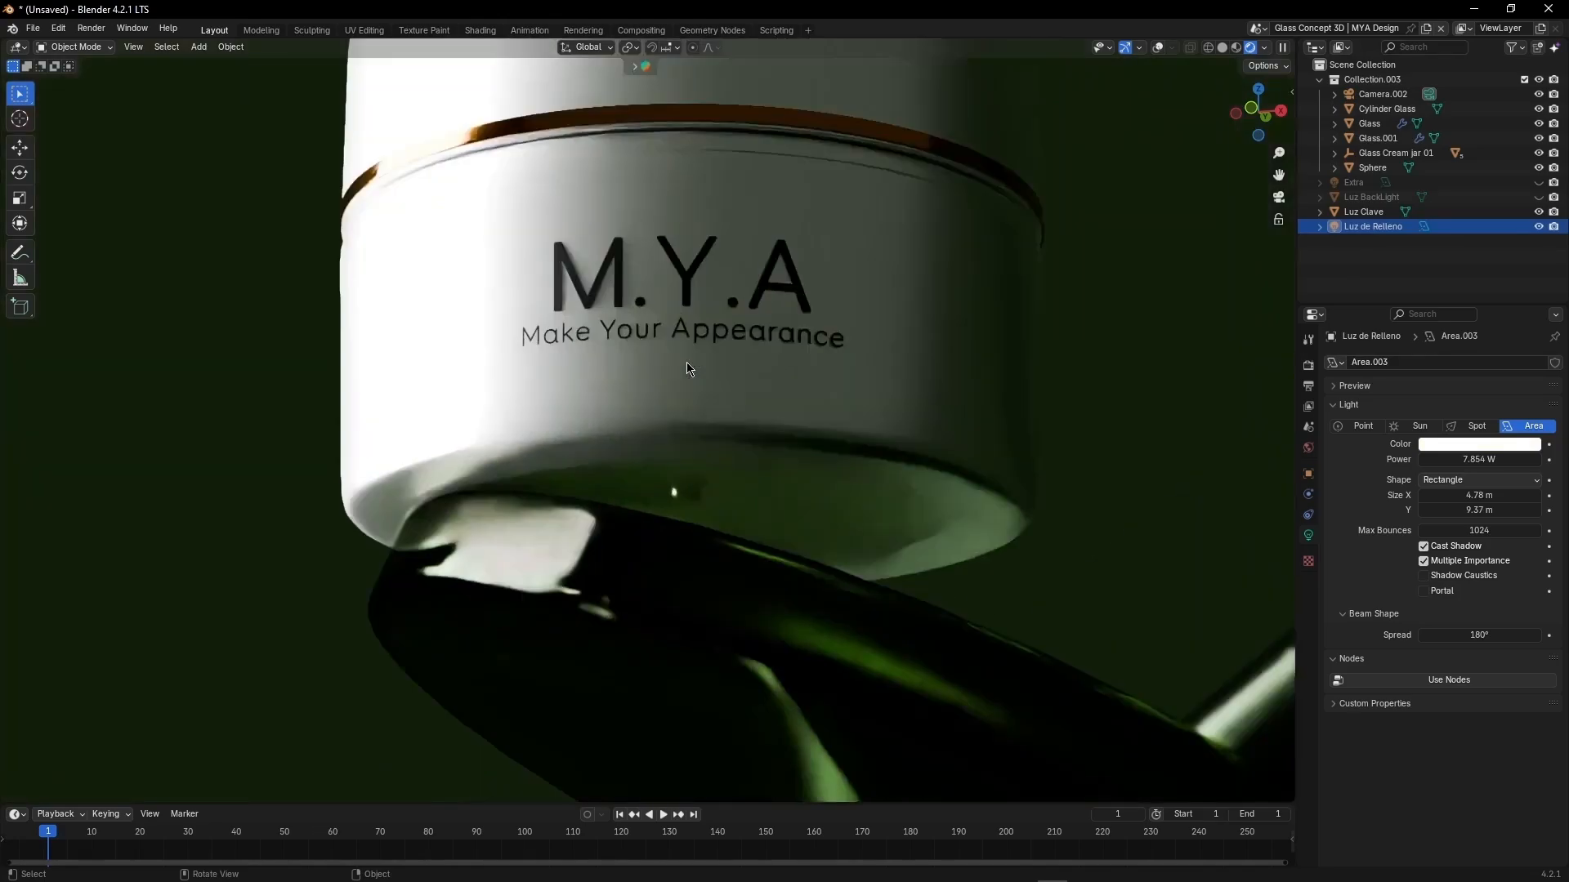
{"action": "key", "text": "KP_0"}
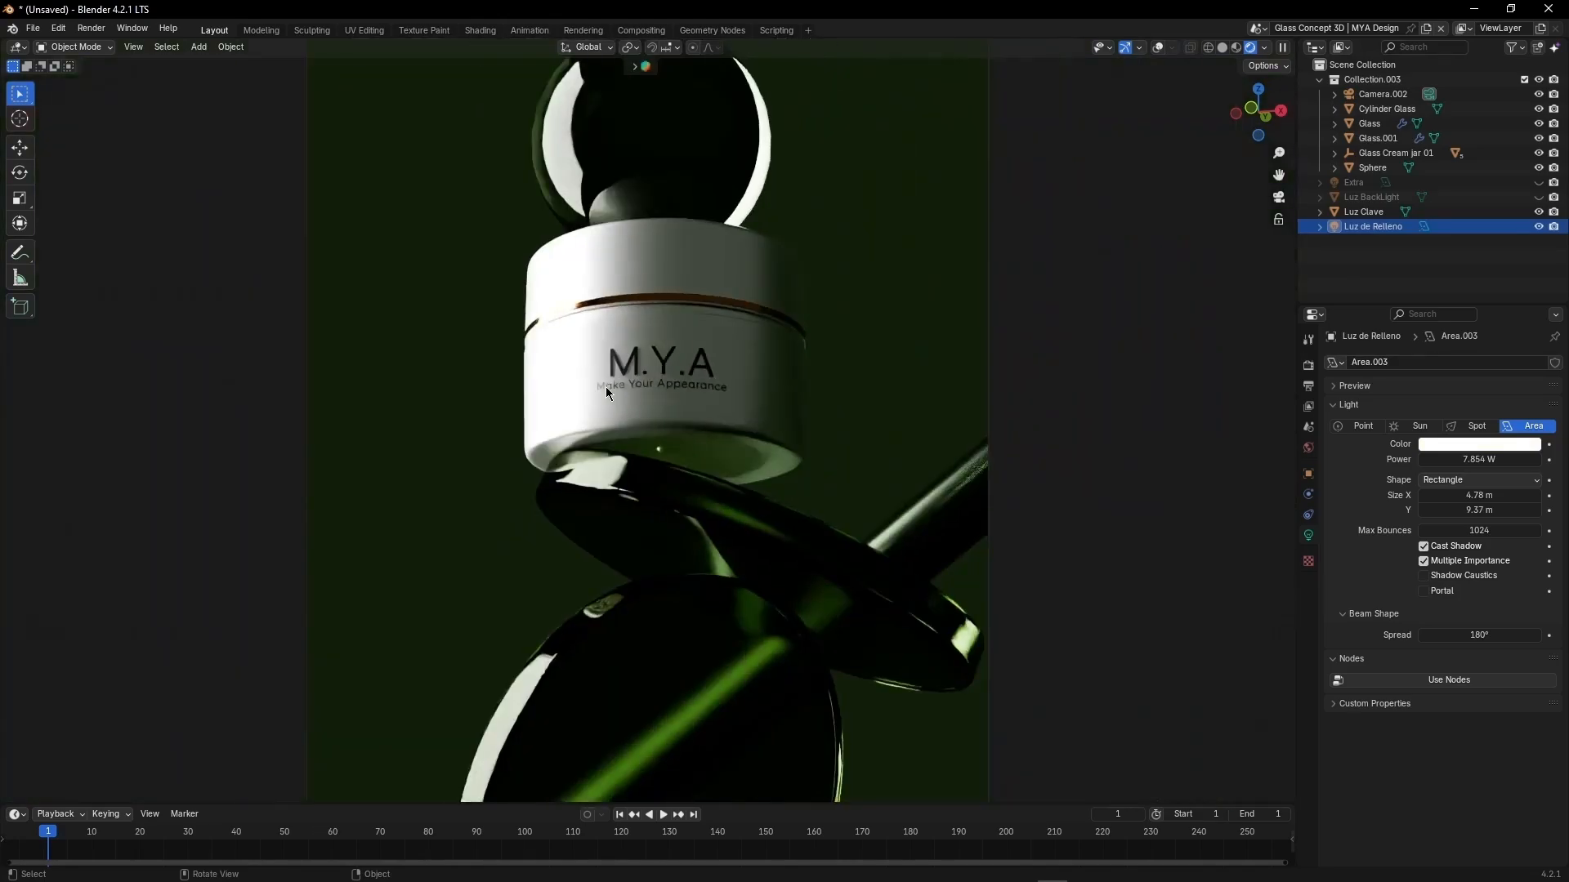
{"action": "left_click", "coordinate": [1539, 226]}
{"action": "left_click", "coordinate": [1538, 226]}
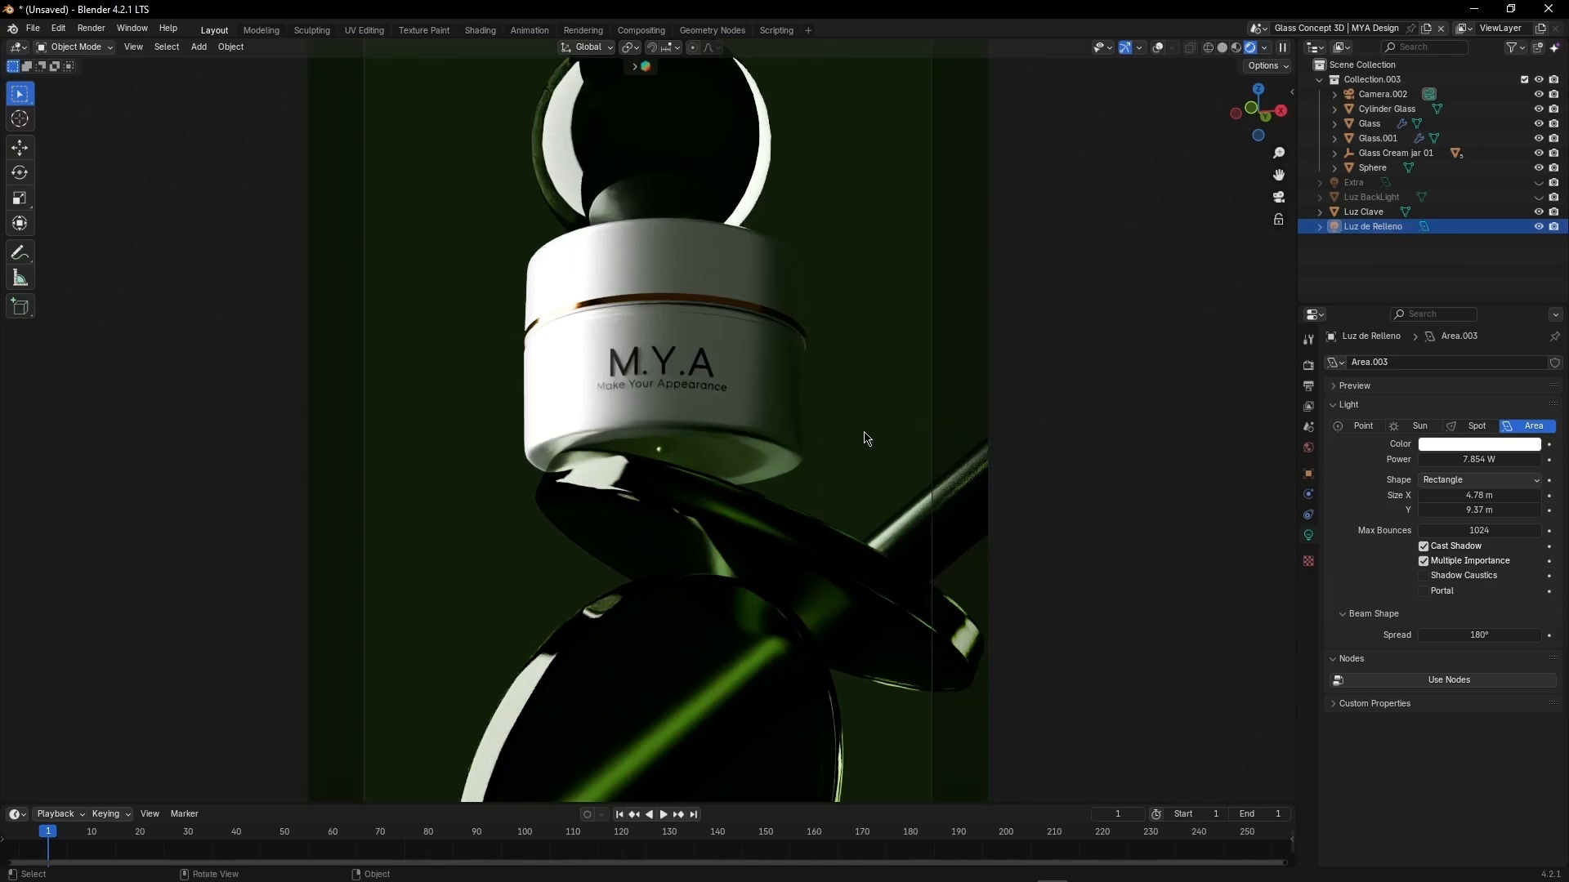
Step: Show Luz BackLight, select Luz Clave, and compare the jar lit by Luz Clave alone with all three lights on
{"action": "scroll", "coordinate": [864, 438], "scroll_direction": "down", "scroll_amount": 2}
{"action": "left_click", "coordinate": [1539, 196]}
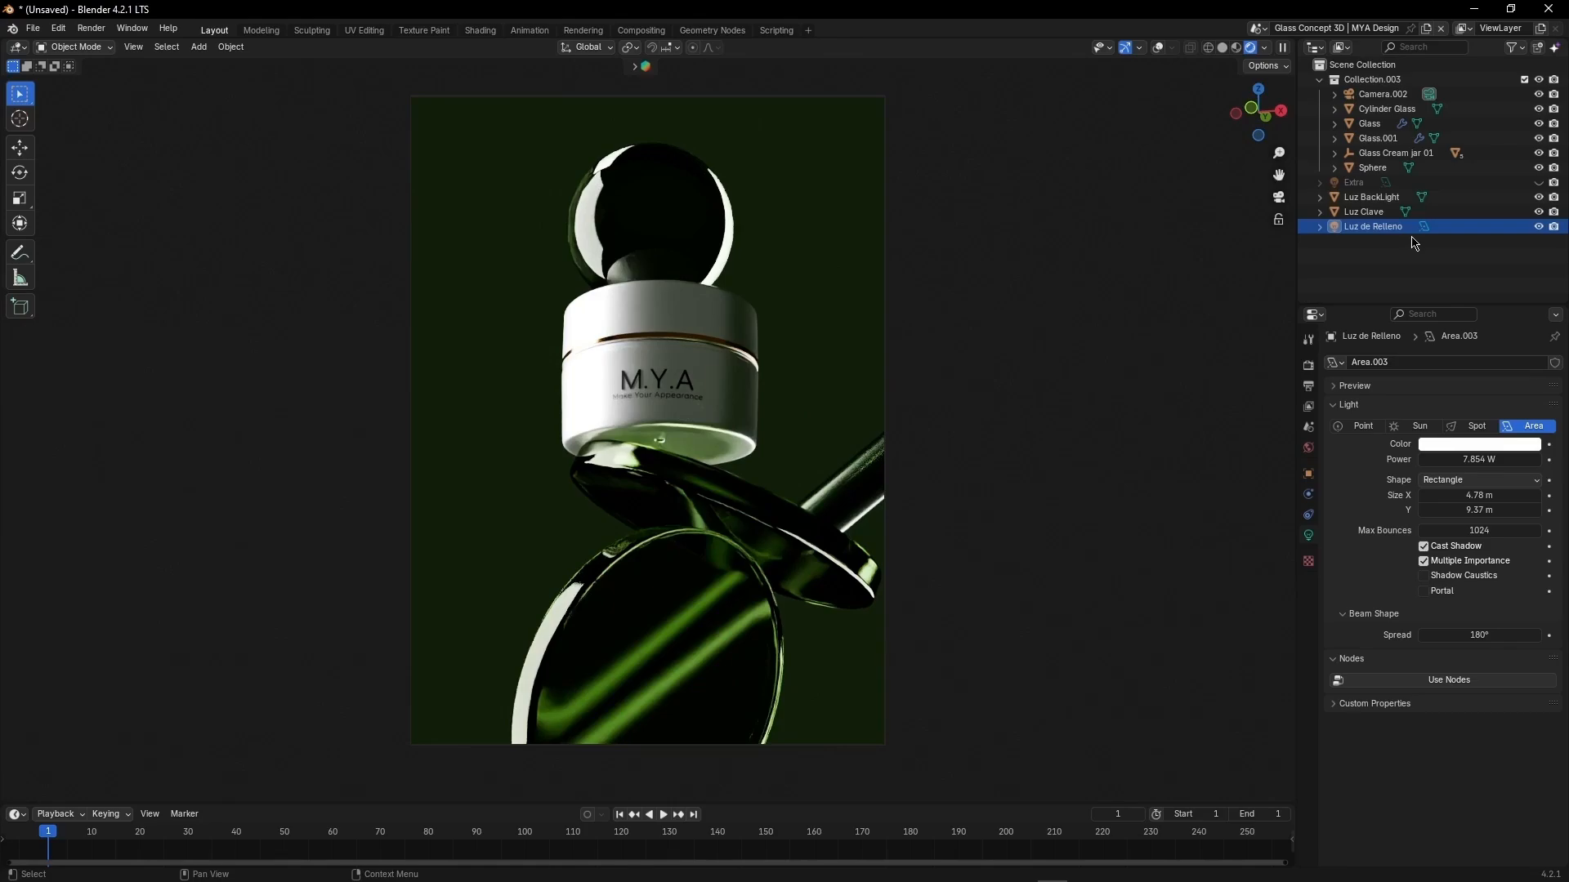
{"action": "left_click", "coordinate": [1364, 212]}
{"action": "left_click", "coordinate": [1539, 197]}
{"action": "left_click", "coordinate": [1539, 226]}
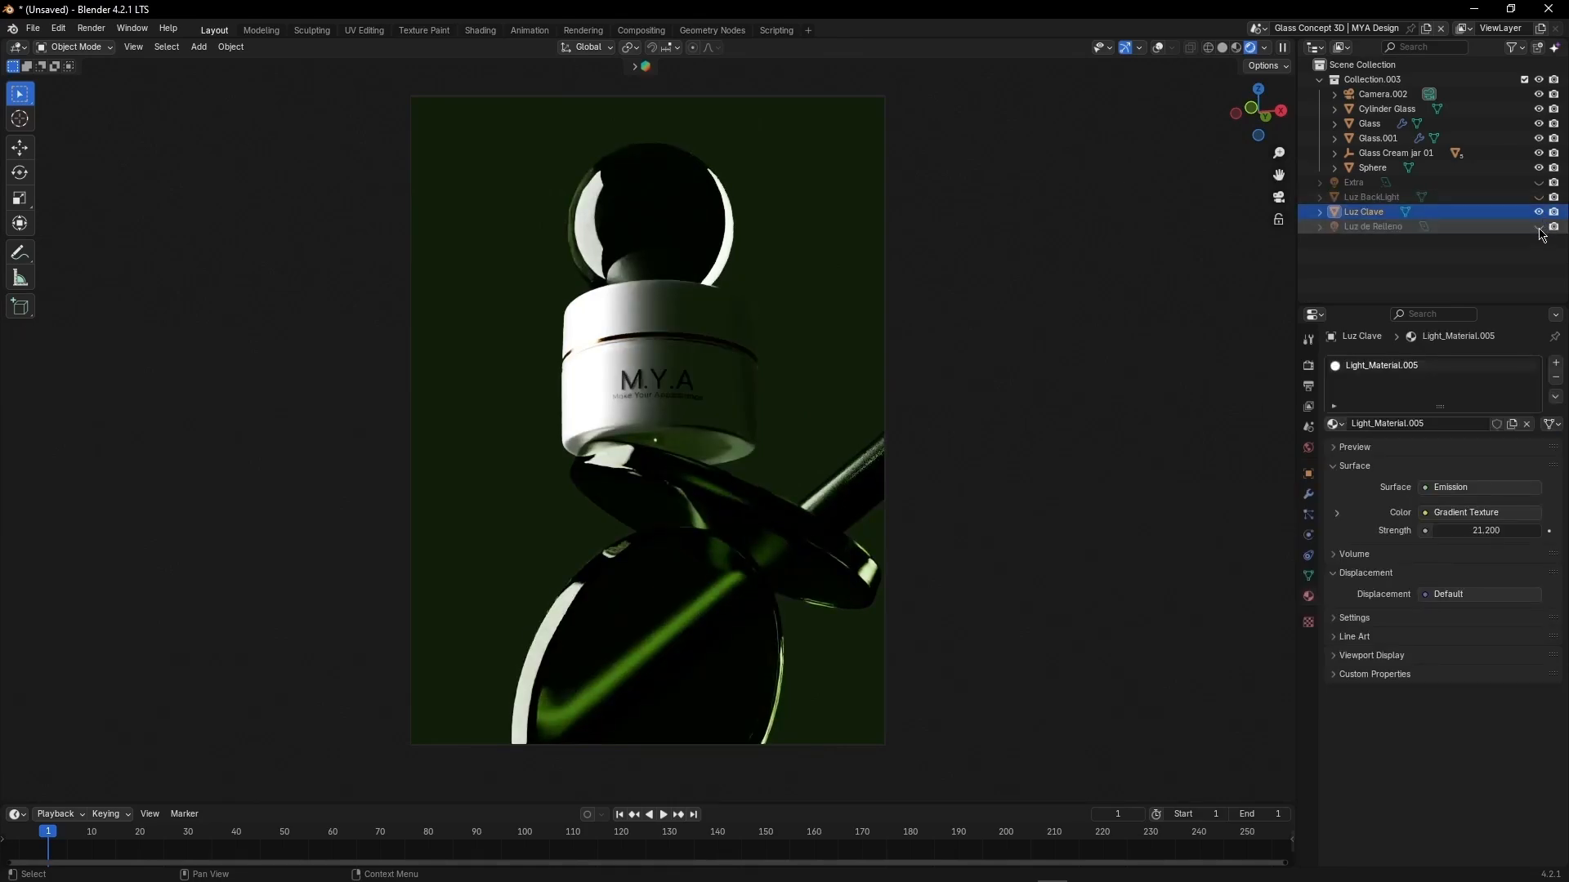
{"action": "left_click", "coordinate": [1539, 227]}
{"action": "left_click", "coordinate": [1539, 196]}
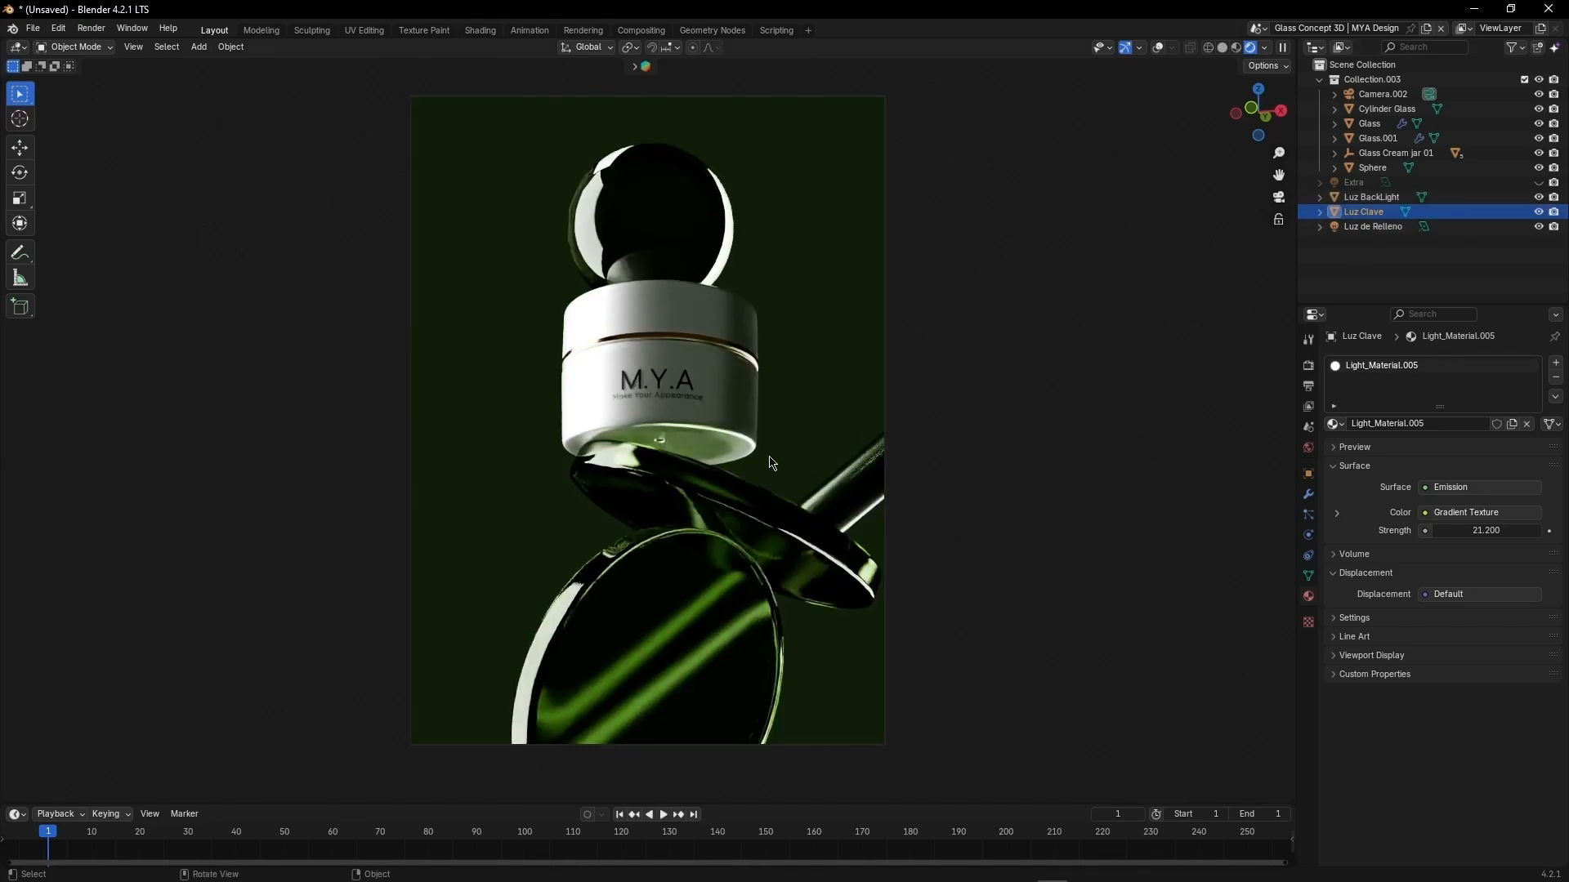
Step: Show the Extra light and examine its effect on the cream jar up close
{"action": "scroll", "coordinate": [771, 459], "scroll_direction": "up", "scroll_amount": 2}
{"action": "scroll", "coordinate": [771, 460], "scroll_direction": "down", "scroll_amount": 2}
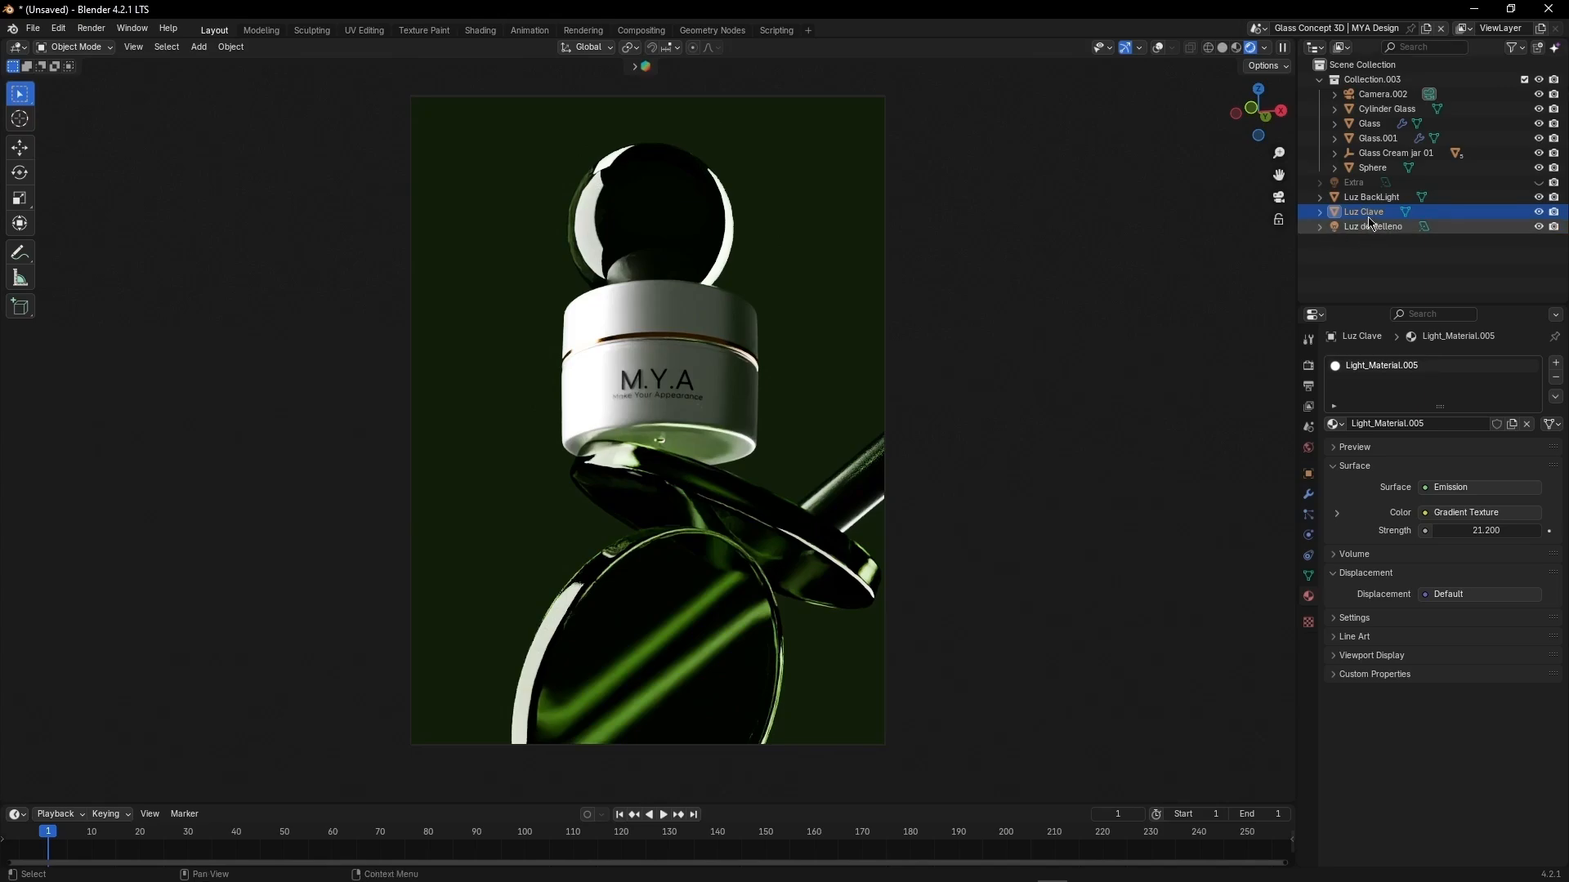
{"action": "left_click", "coordinate": [1538, 182]}
{"action": "scroll", "coordinate": [635, 379], "scroll_direction": "up", "scroll_amount": 5}
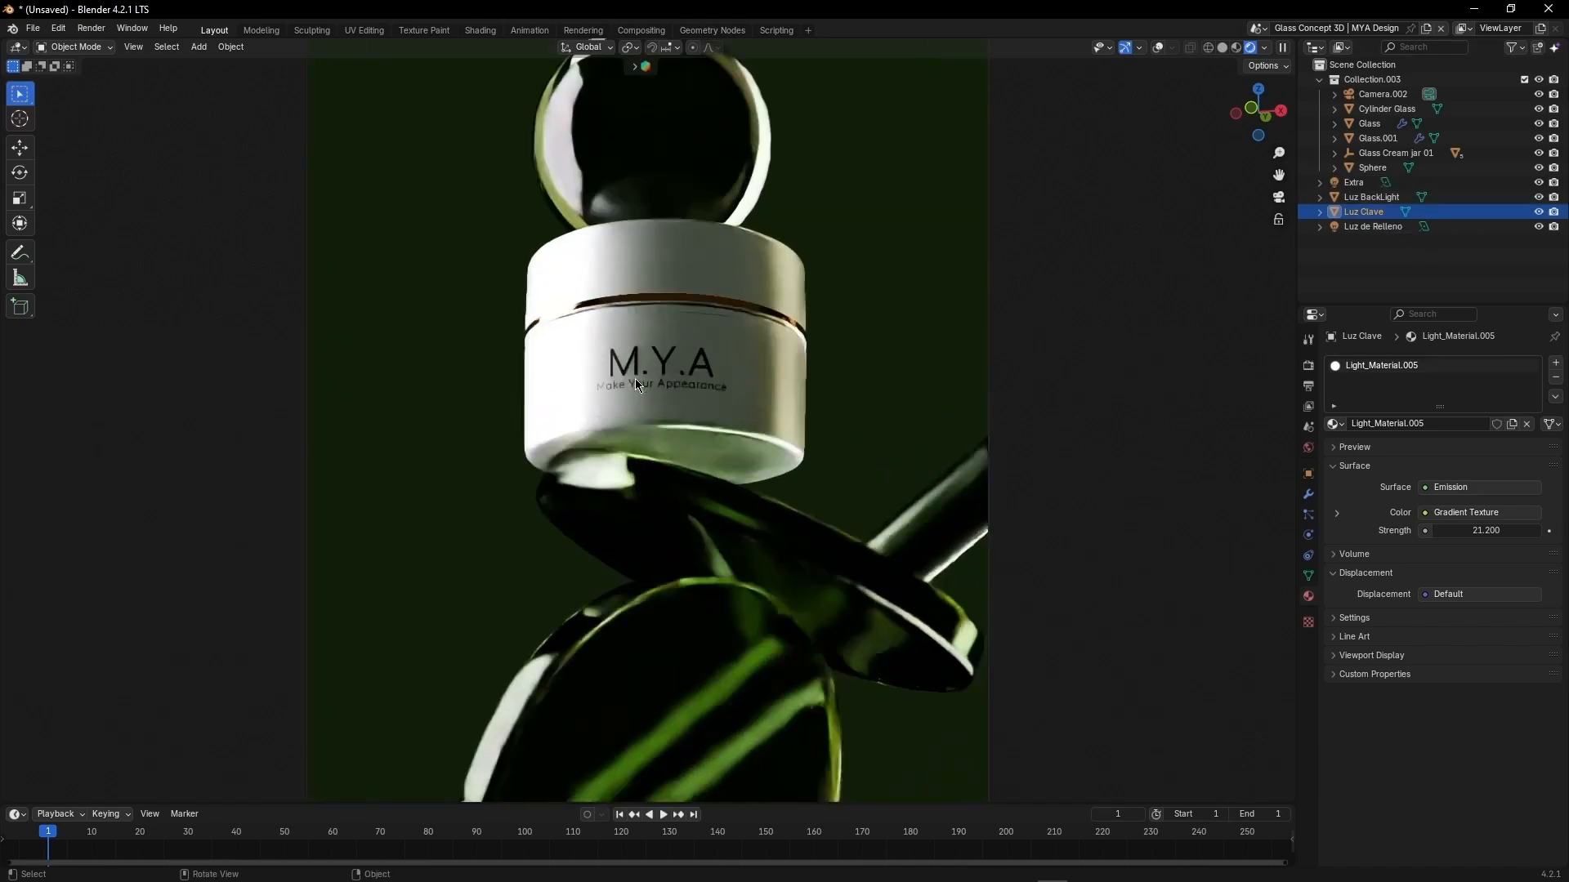
{"action": "scroll", "coordinate": [663, 352], "scroll_direction": "down", "scroll_amount": 4}
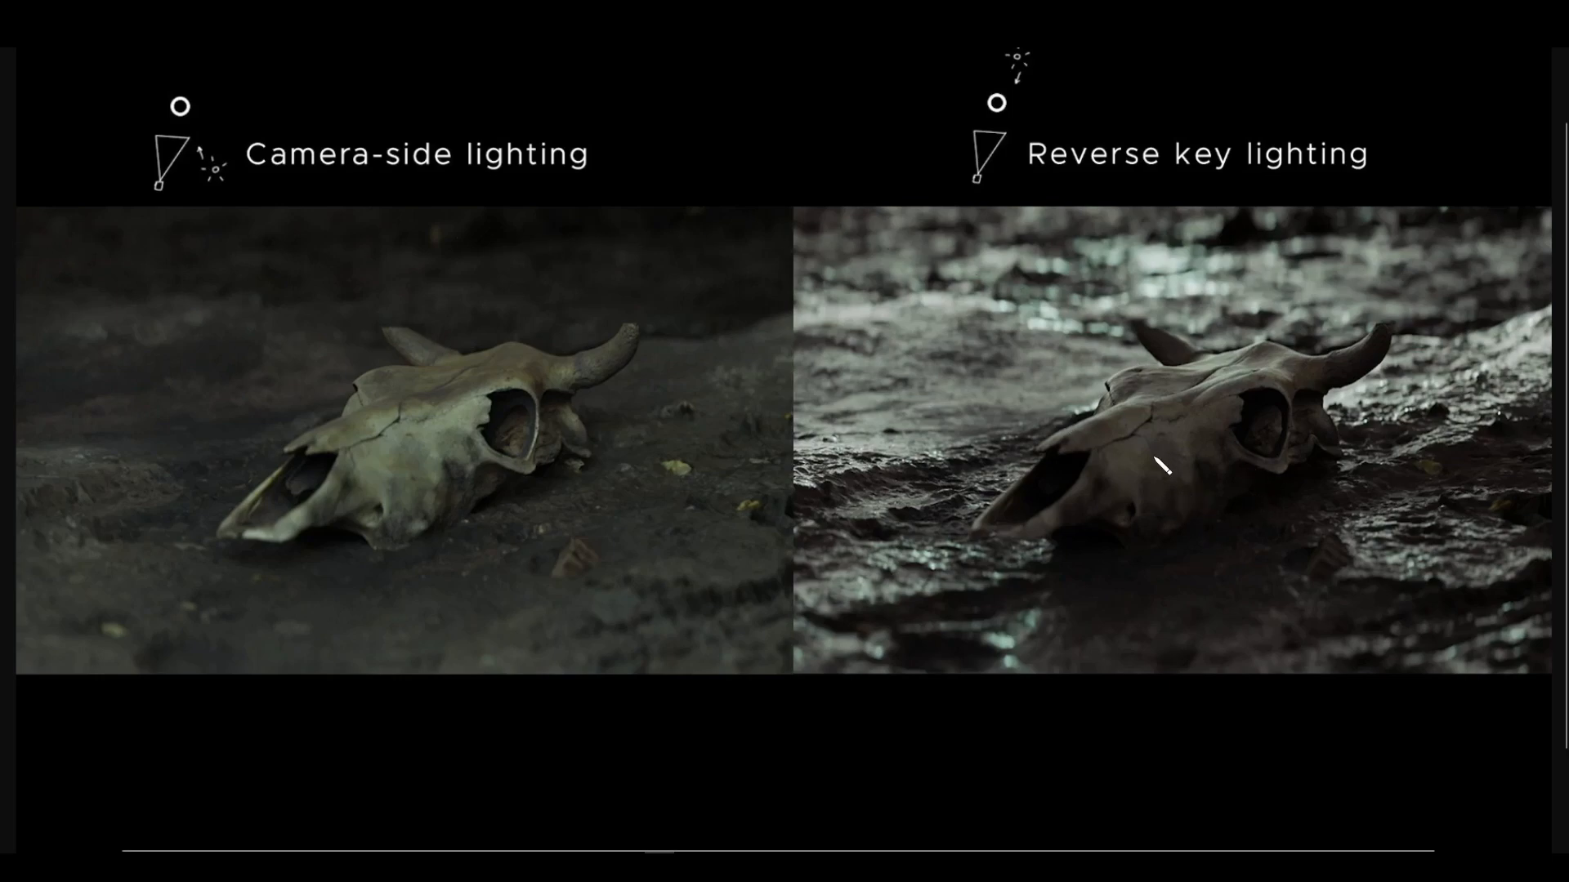
{"action": "left_click_drag", "start_coordinate": [1181, 456], "coordinate": [1182, 495]}
{"action": "left_click_drag", "start_coordinate": [1191, 458], "coordinate": [1190, 497]}
{"action": "left_click_drag", "start_coordinate": [1202, 445], "coordinate": [1213, 495]}
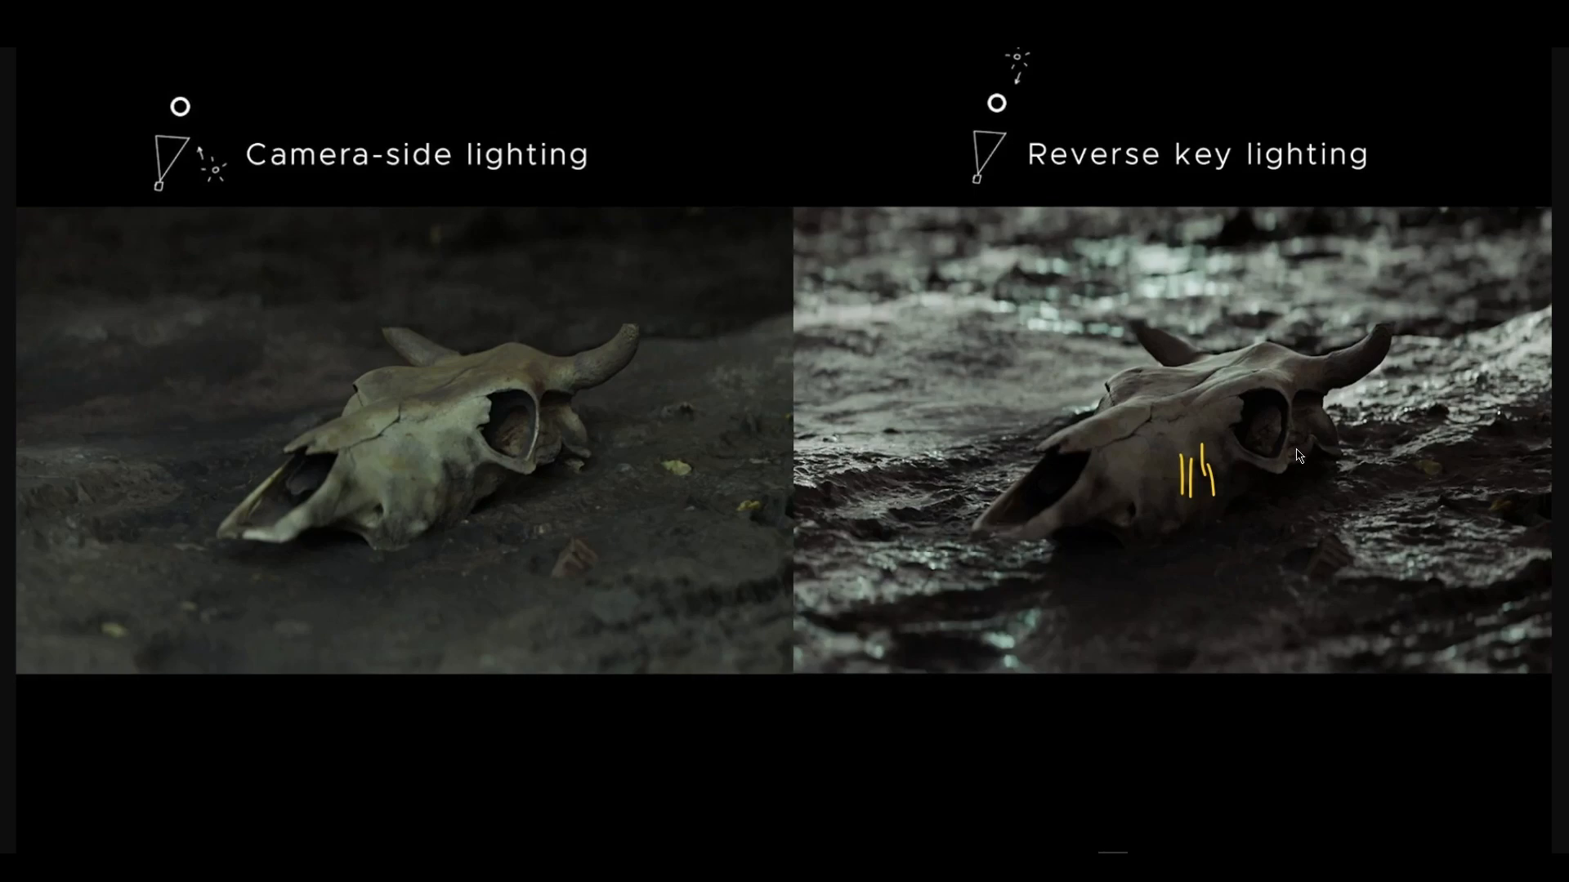
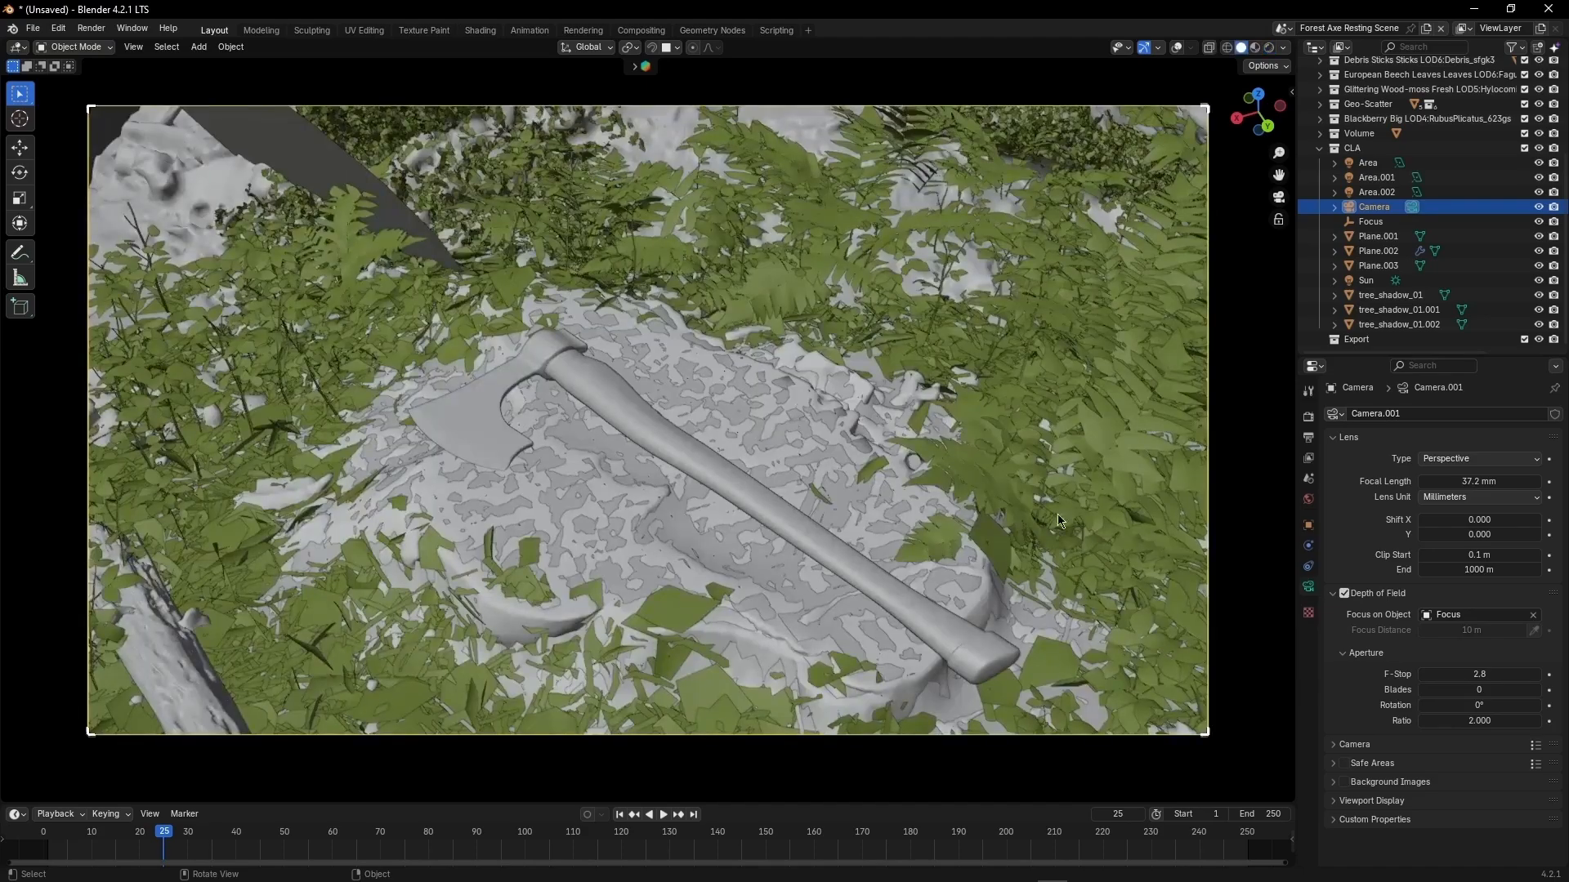
Step: Show the viewport overlays, locate the Focus empty at the axe head, and return to the camera view with the depth of field settings
{"action": "left_click", "coordinate": [1176, 48]}
{"action": "middle_click_drag", "start_coordinate": [666, 531], "coordinate": [733, 505]}
{"action": "left_click", "coordinate": [468, 407]}
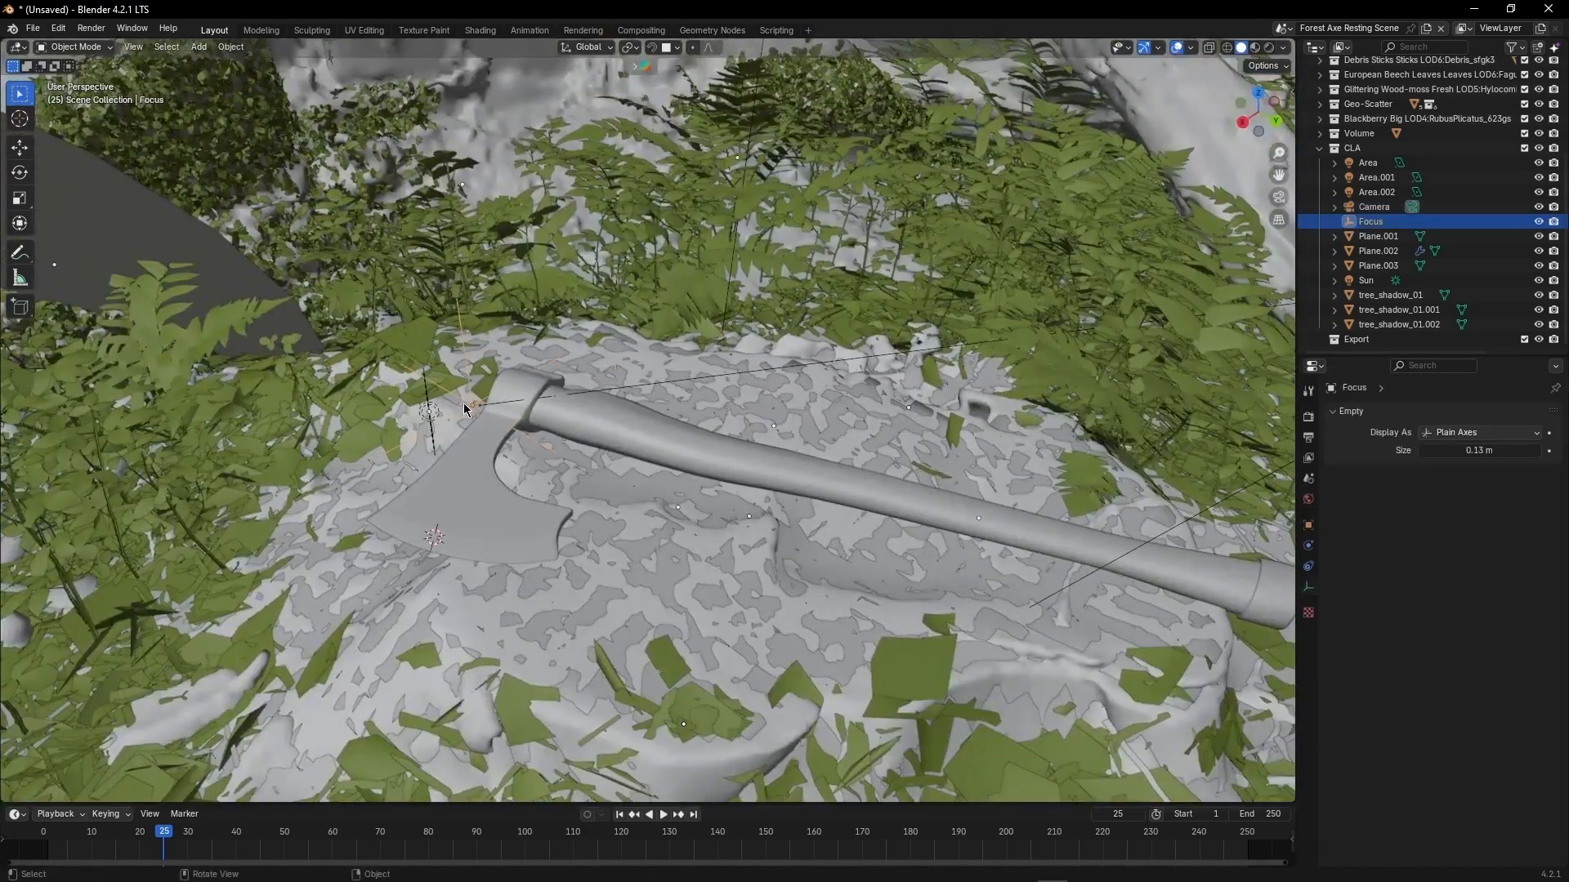
{"action": "key", "text": "shift+a"}
{"action": "mouse_move", "coordinate": [424, 564]}
{"action": "key", "text": "KP_0"}
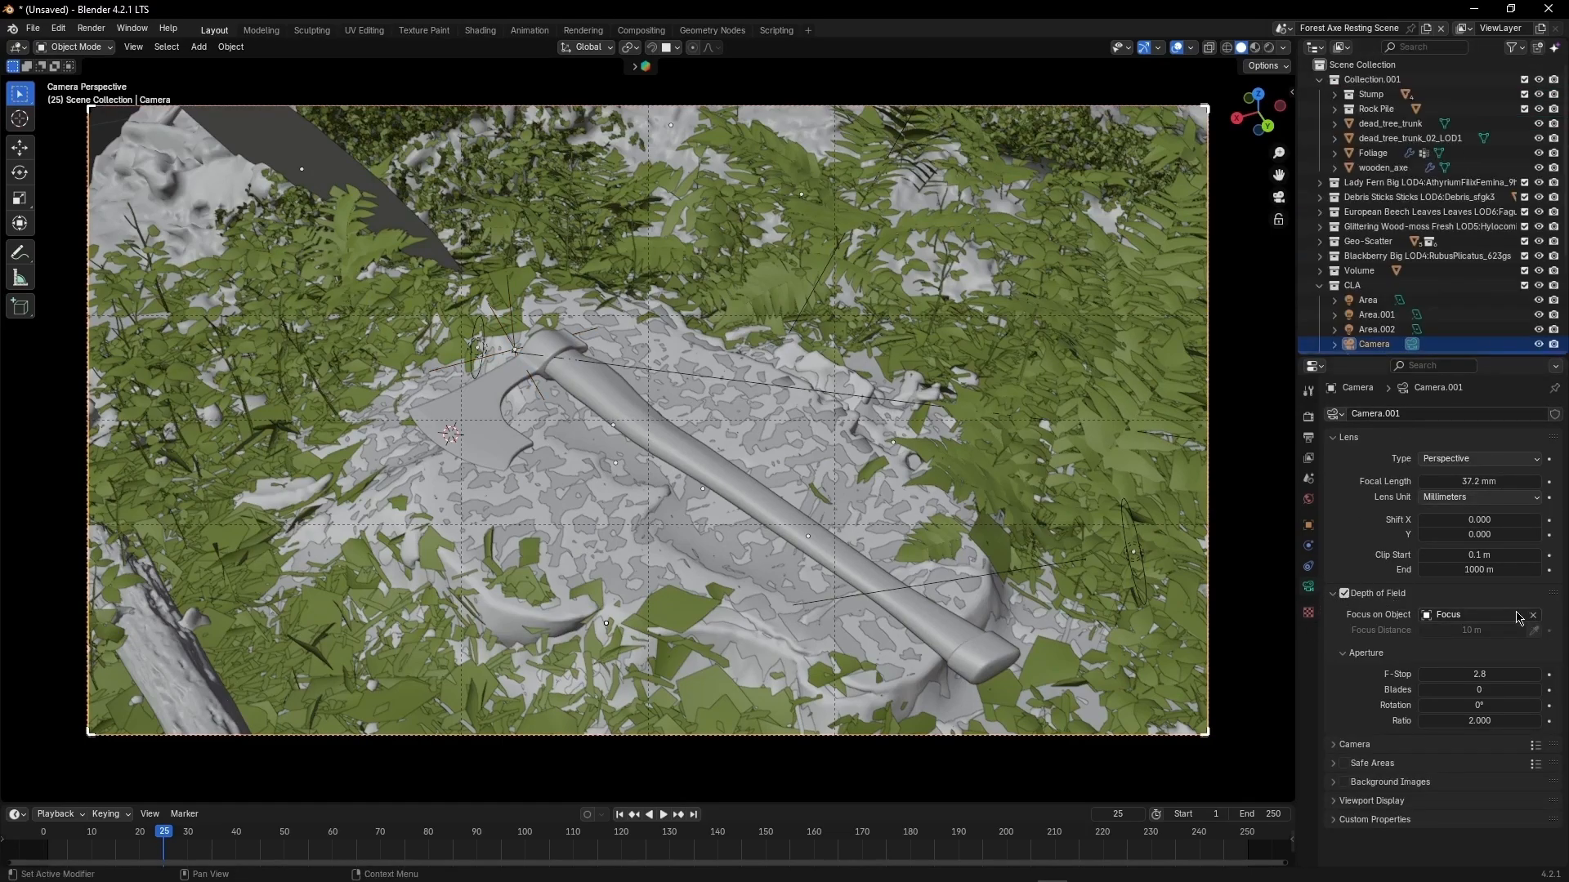
{"action": "scroll", "coordinate": [1396, 307], "scroll_direction": "down", "scroll_amount": 1}
{"action": "scroll", "coordinate": [1395, 307], "scroll_direction": "down", "scroll_amount": 2}
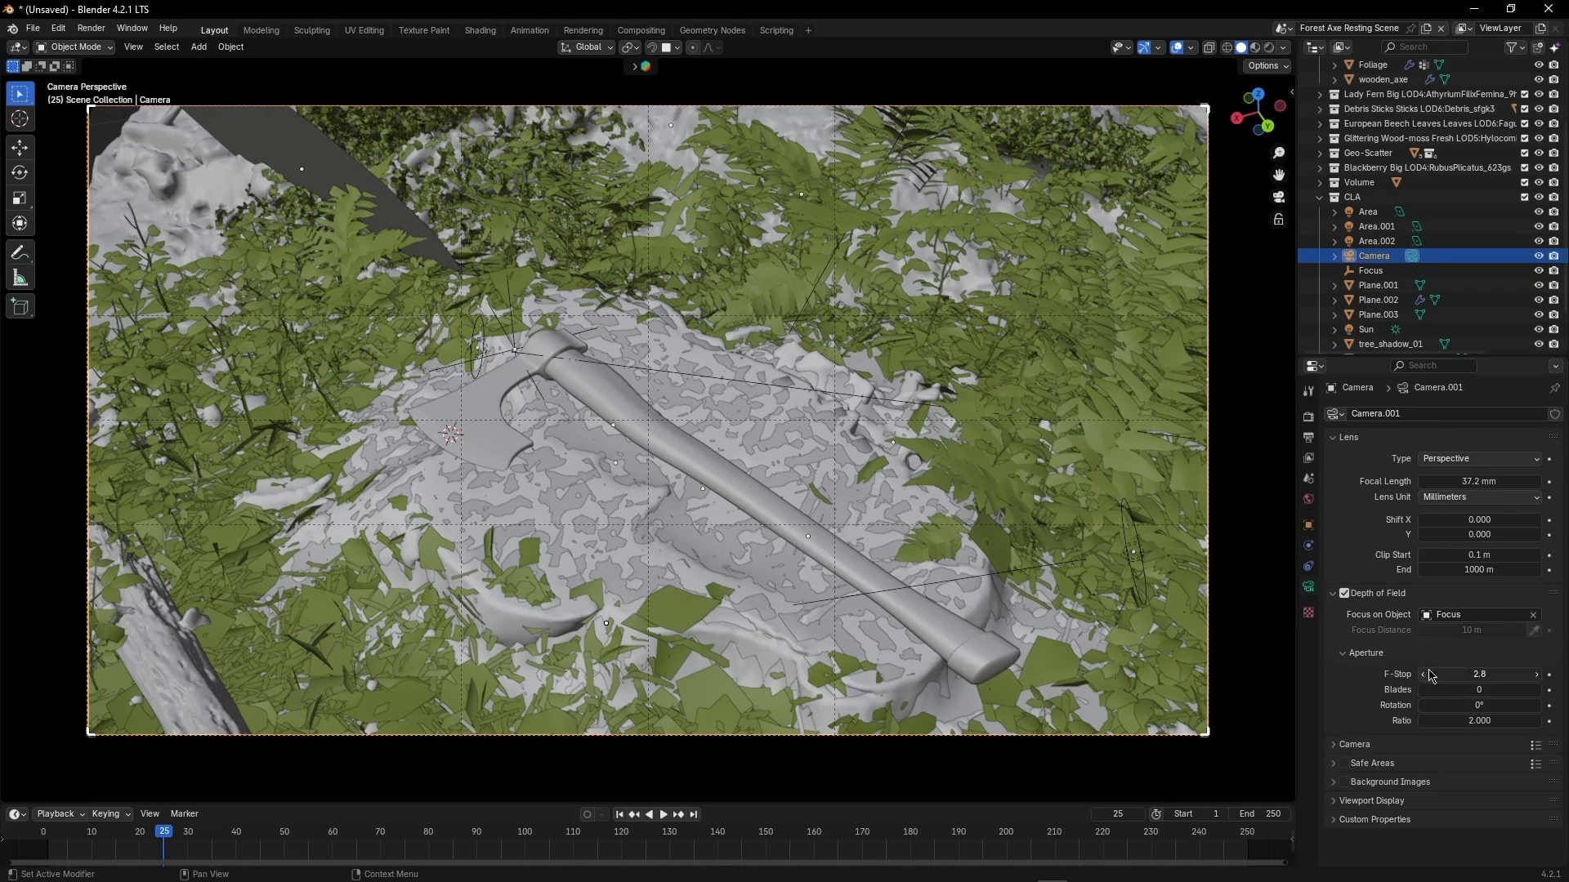
Step: Preview the axe scene in Rendered shading and enter a value for the camera's F-Stop
{"action": "key", "text": "z"}
{"action": "left_click", "coordinate": [966, 406]}
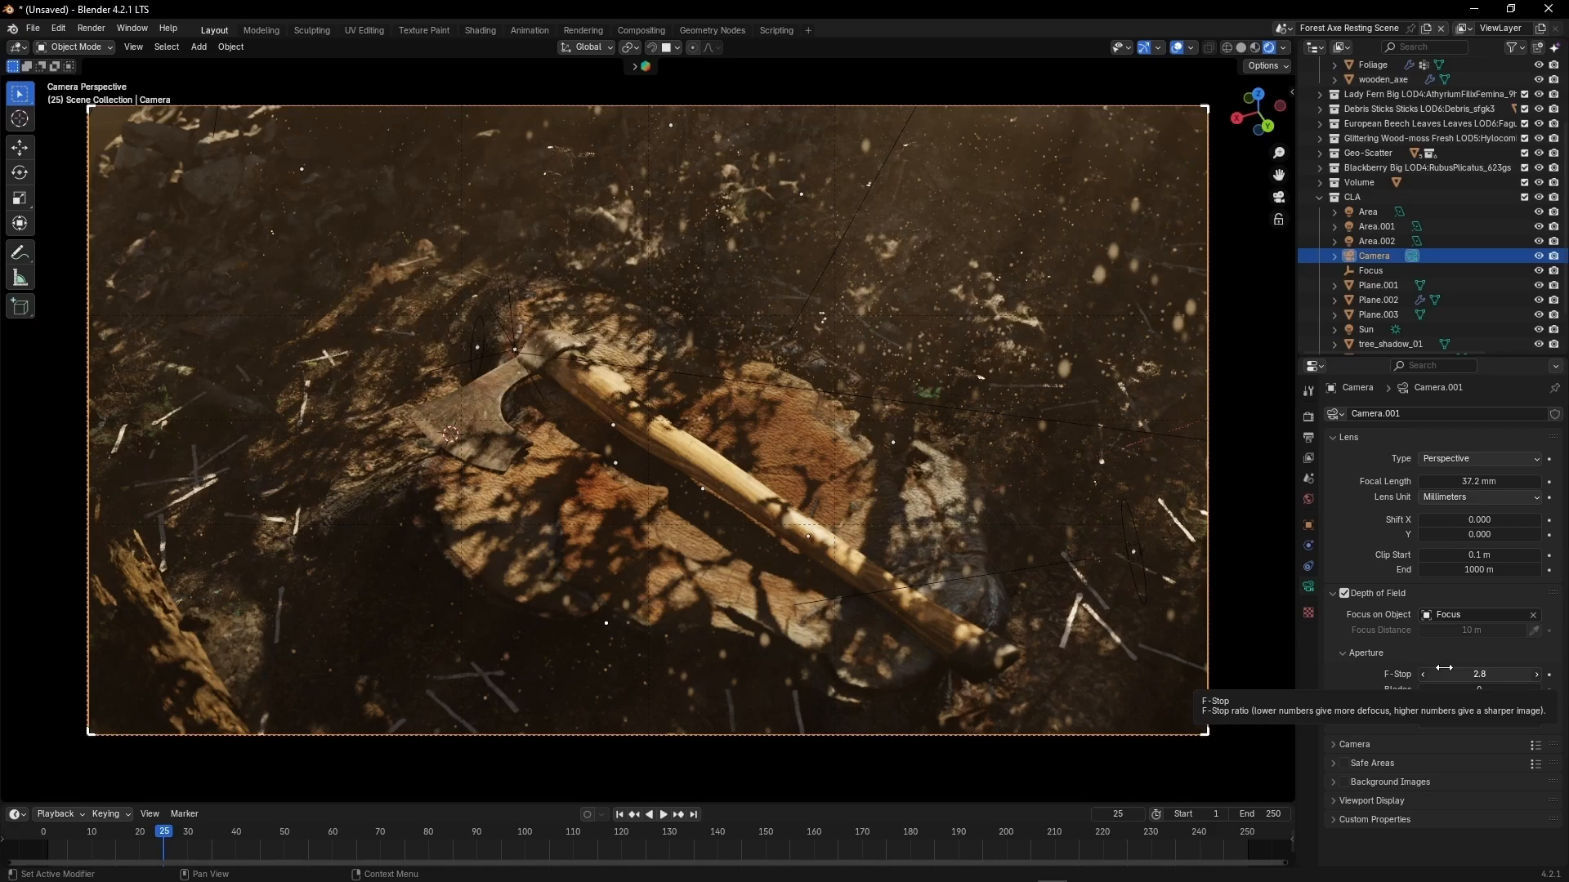
{"action": "scroll", "coordinate": [490, 521], "scroll_direction": "up", "scroll_amount": 3}
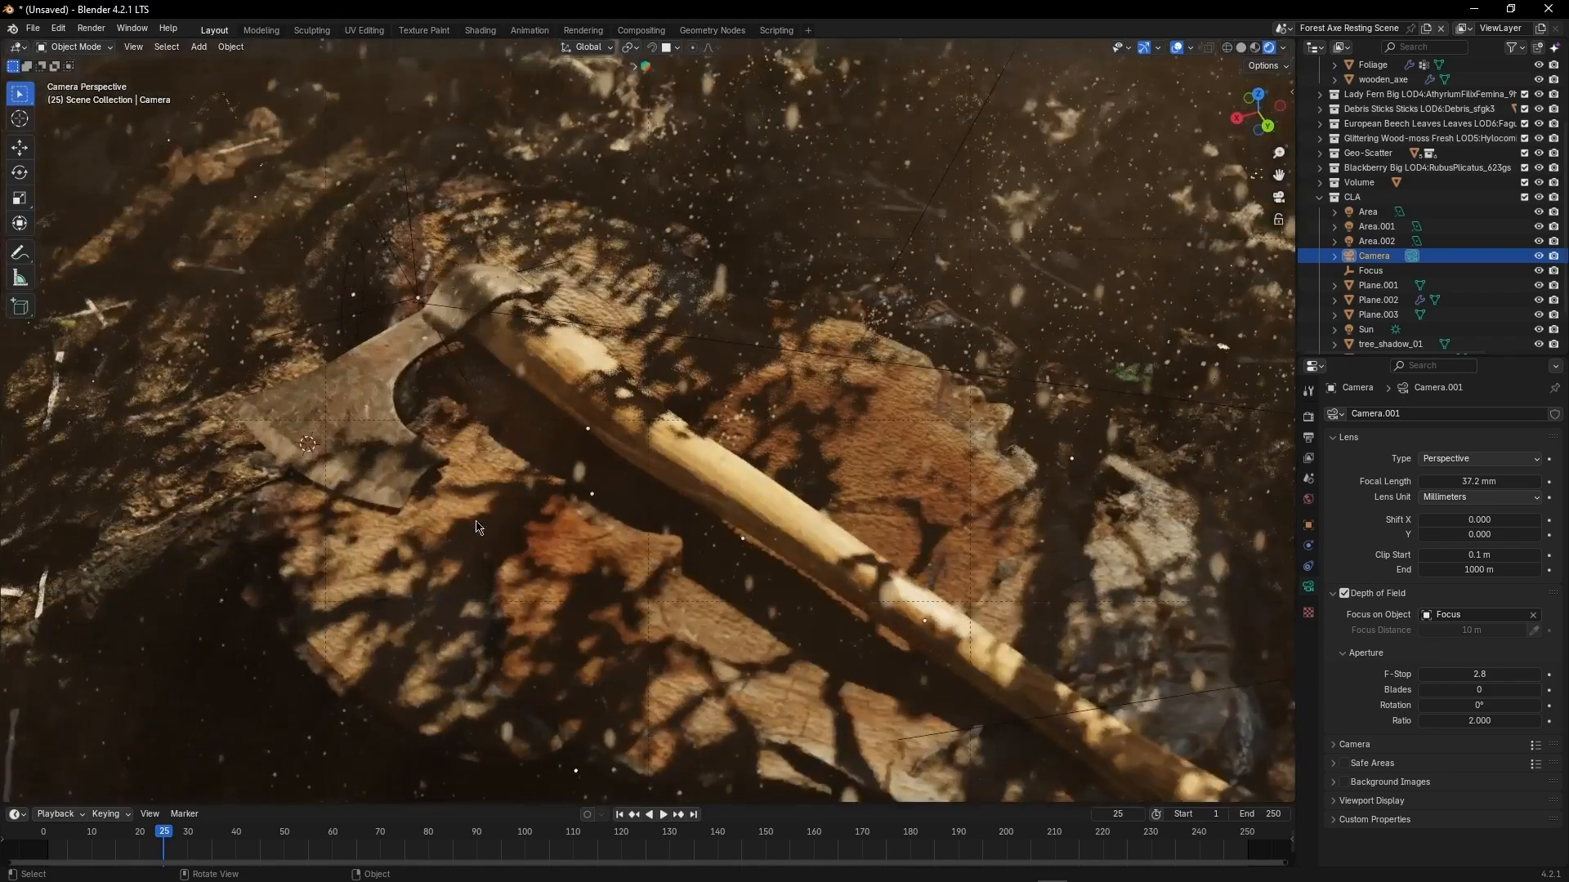
{"action": "scroll", "coordinate": [535, 525], "scroll_direction": "down", "scroll_amount": 2}
{"action": "left_click", "coordinate": [1472, 675]}
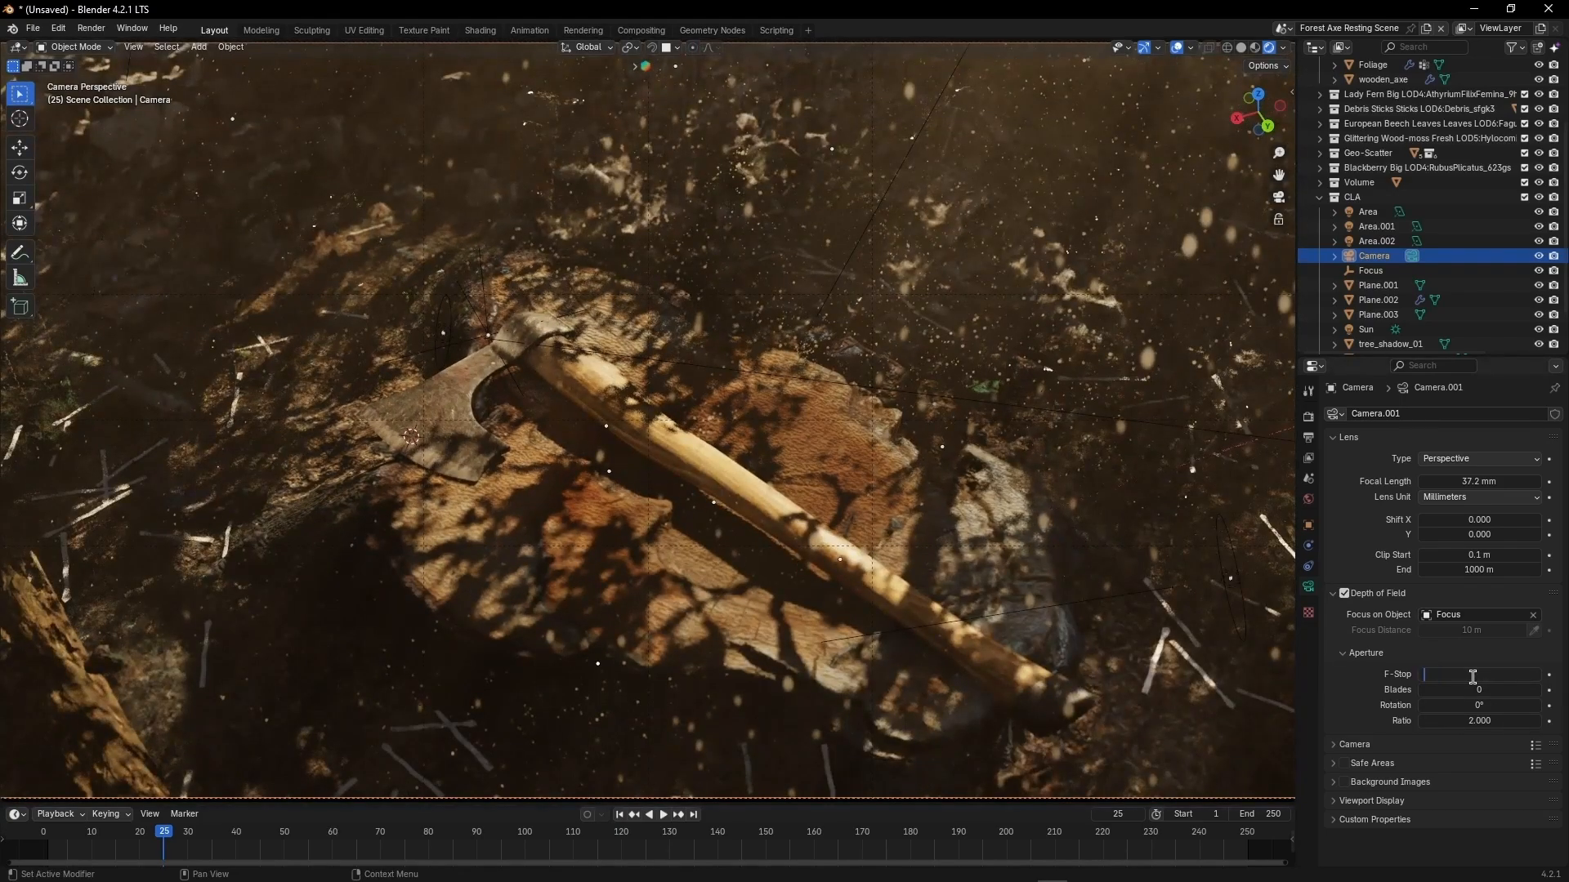
{"action": "key", "text": "Return"}
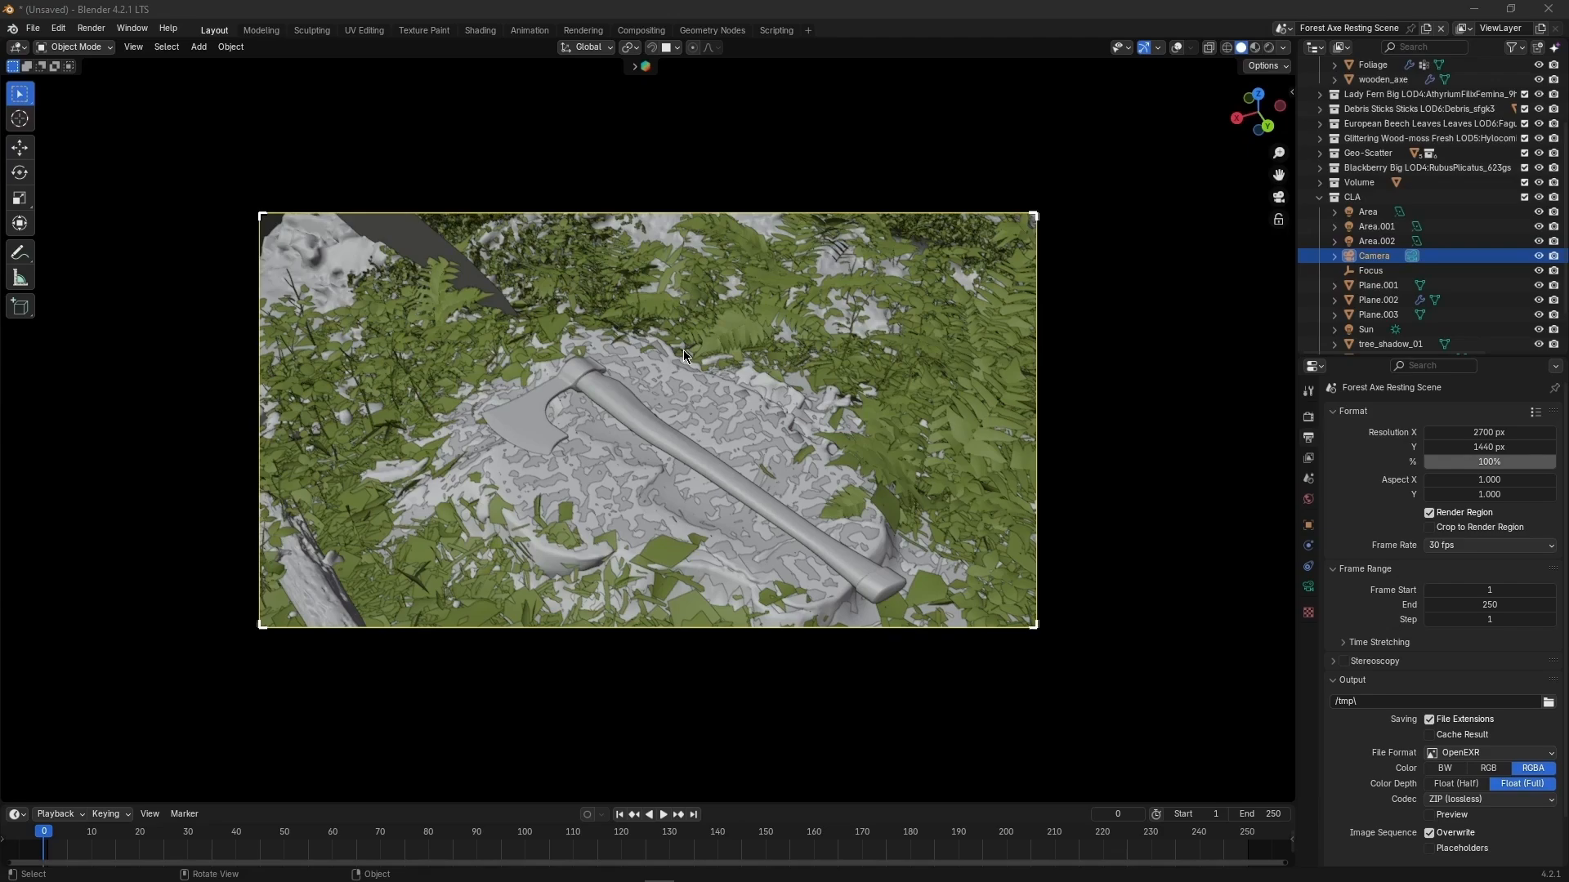
Step: Preview the axe scene in Rendered shading and bring the output's vertical resolution to 1080 px
{"action": "key", "text": "z"}
{"action": "left_click", "coordinate": [799, 281]}
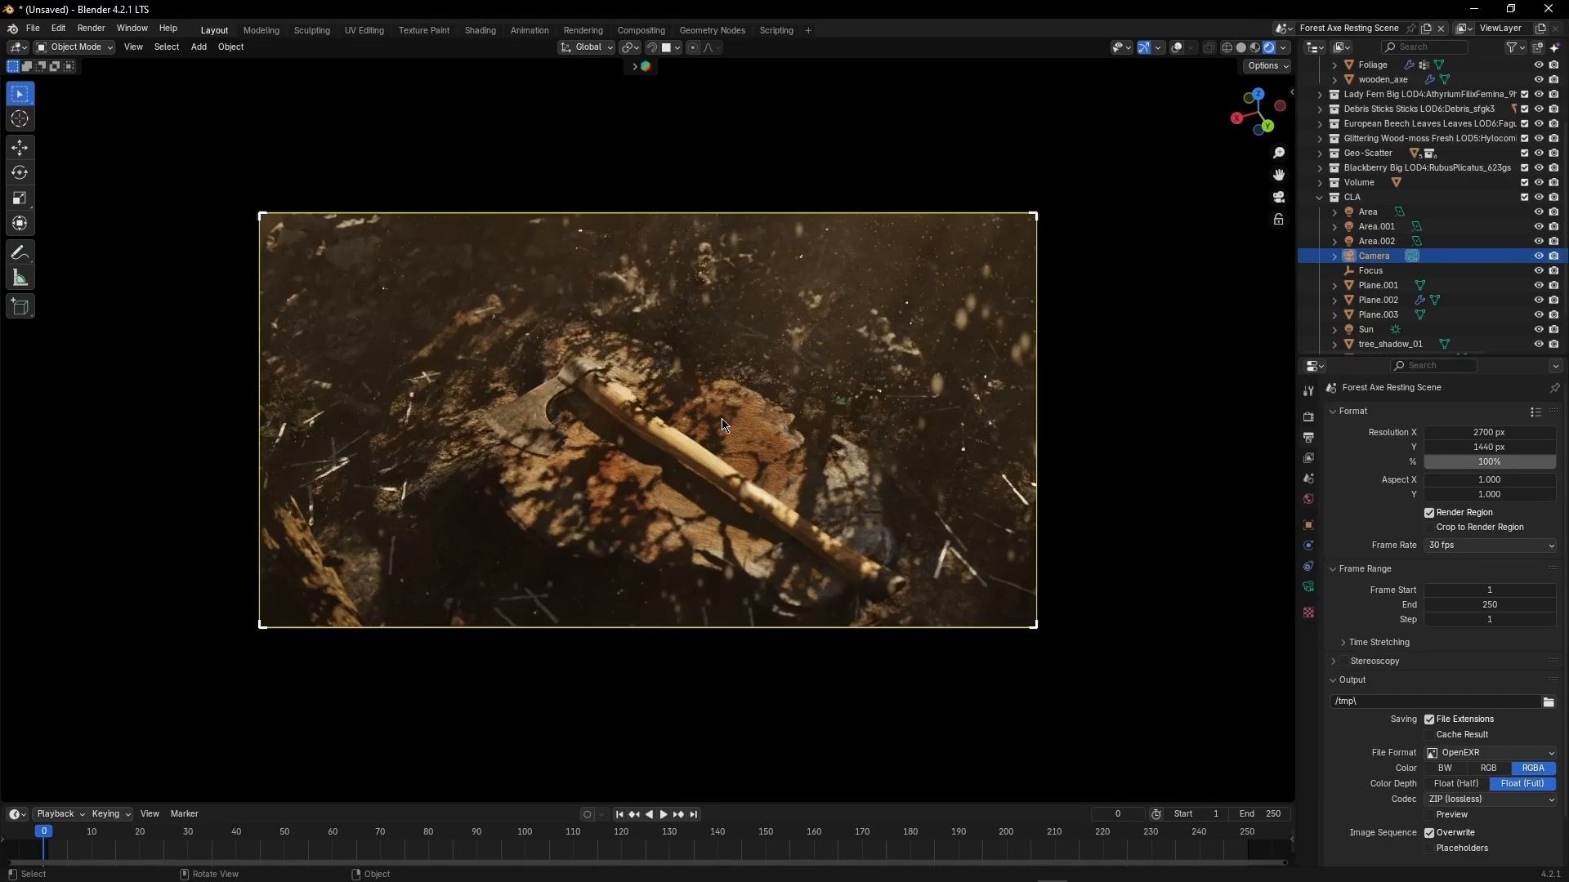
{"action": "key", "text": "ctrl+z"}
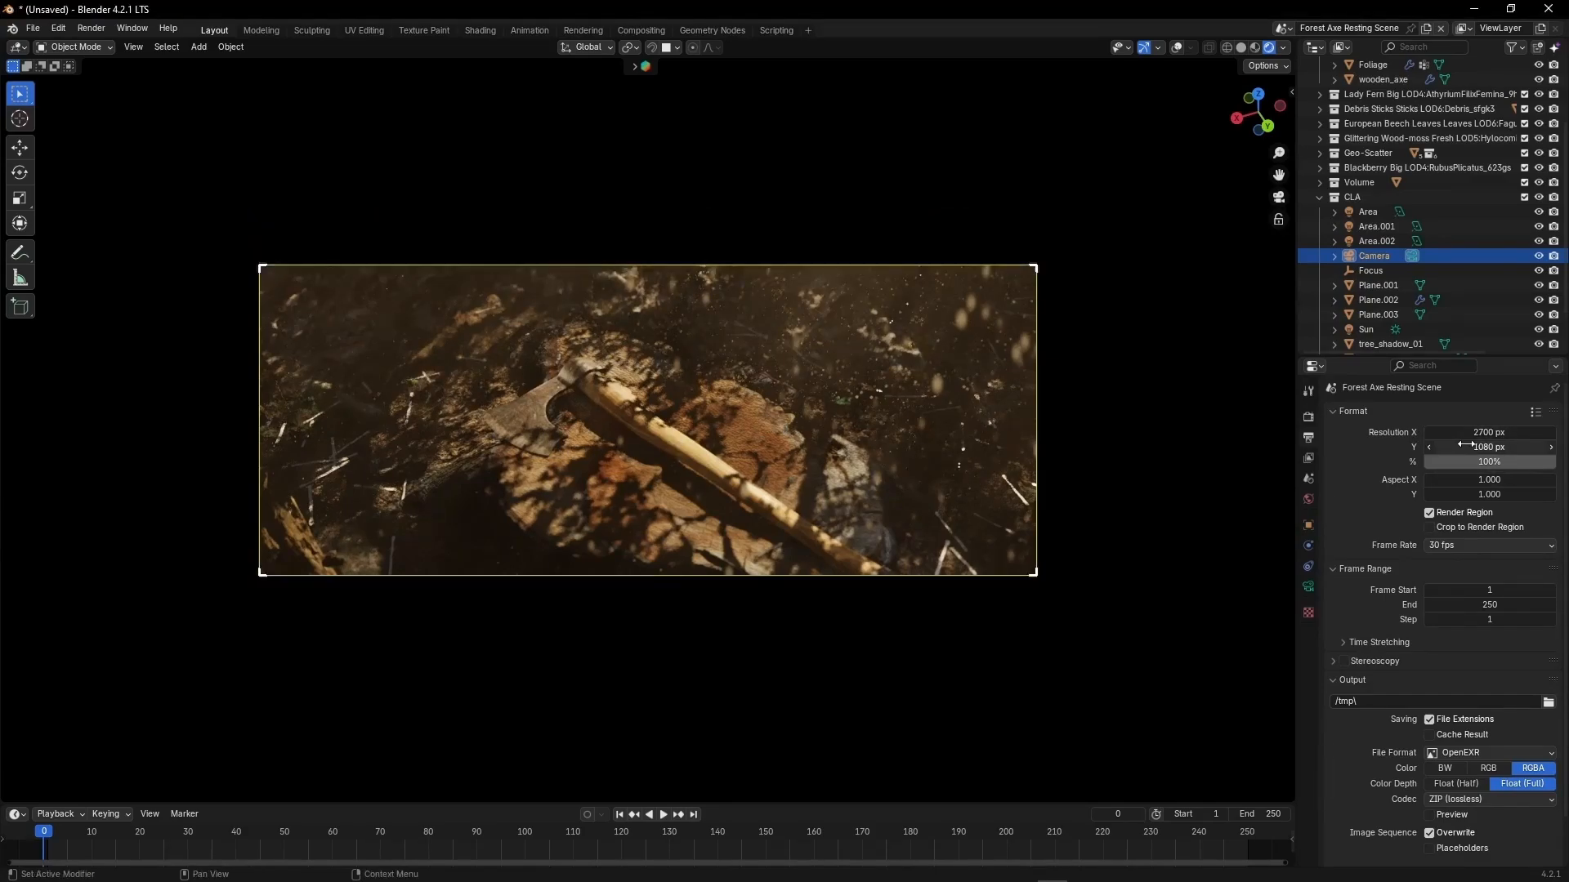
{"action": "left_click", "coordinate": [645, 460]}
{"action": "key", "text": "Home"}
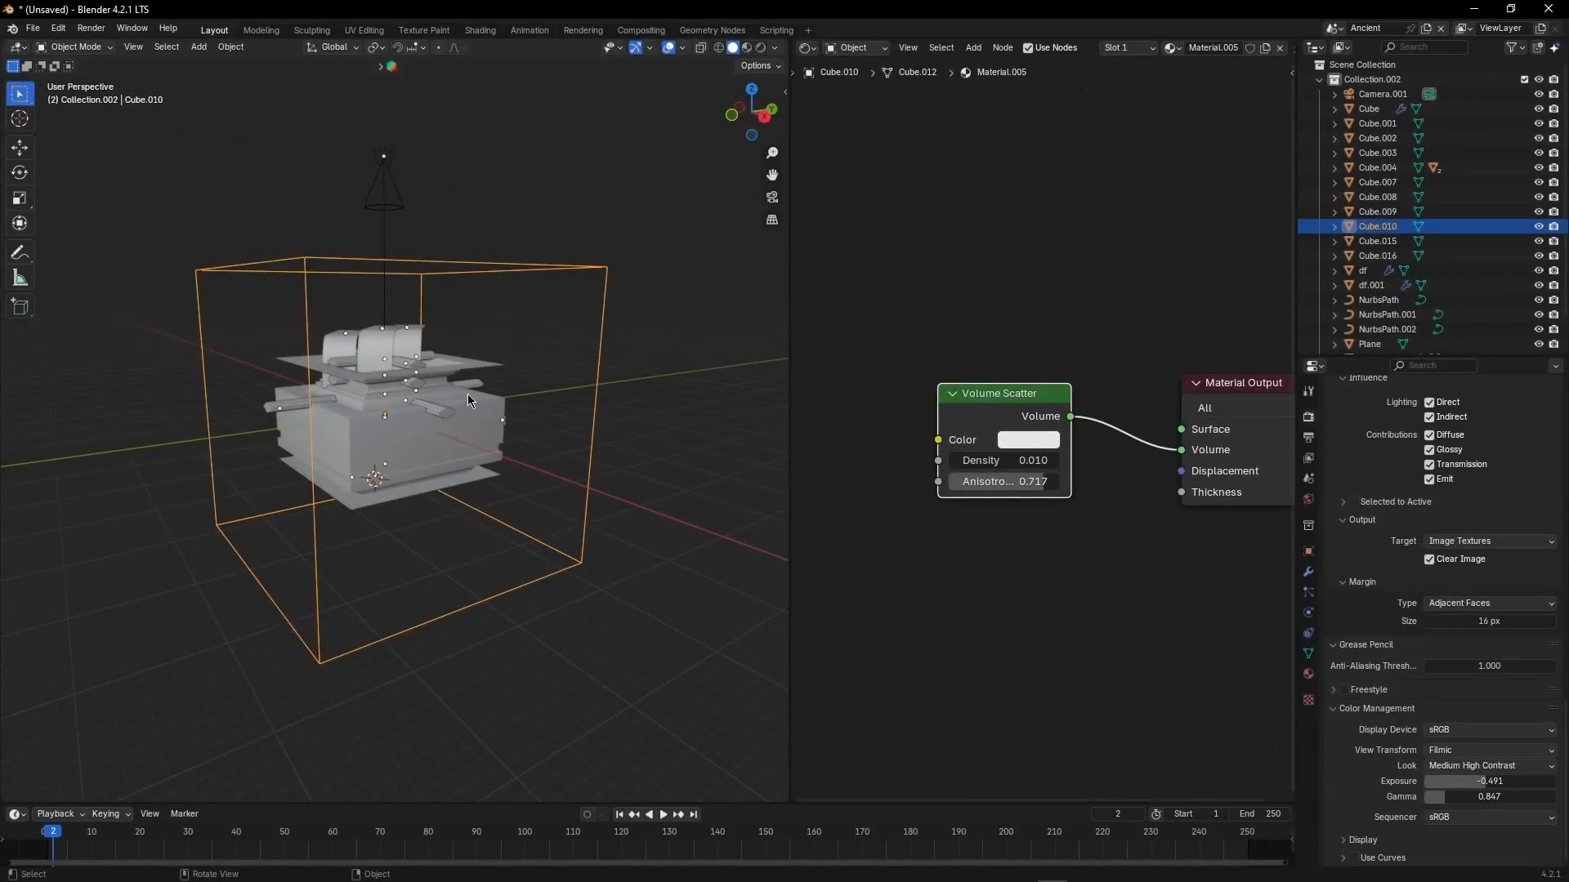
Step: Compare Cube.010's viewport display as Solid and as Bounds, and return to Bounds
{"action": "left_click", "coordinate": [1308, 551]}
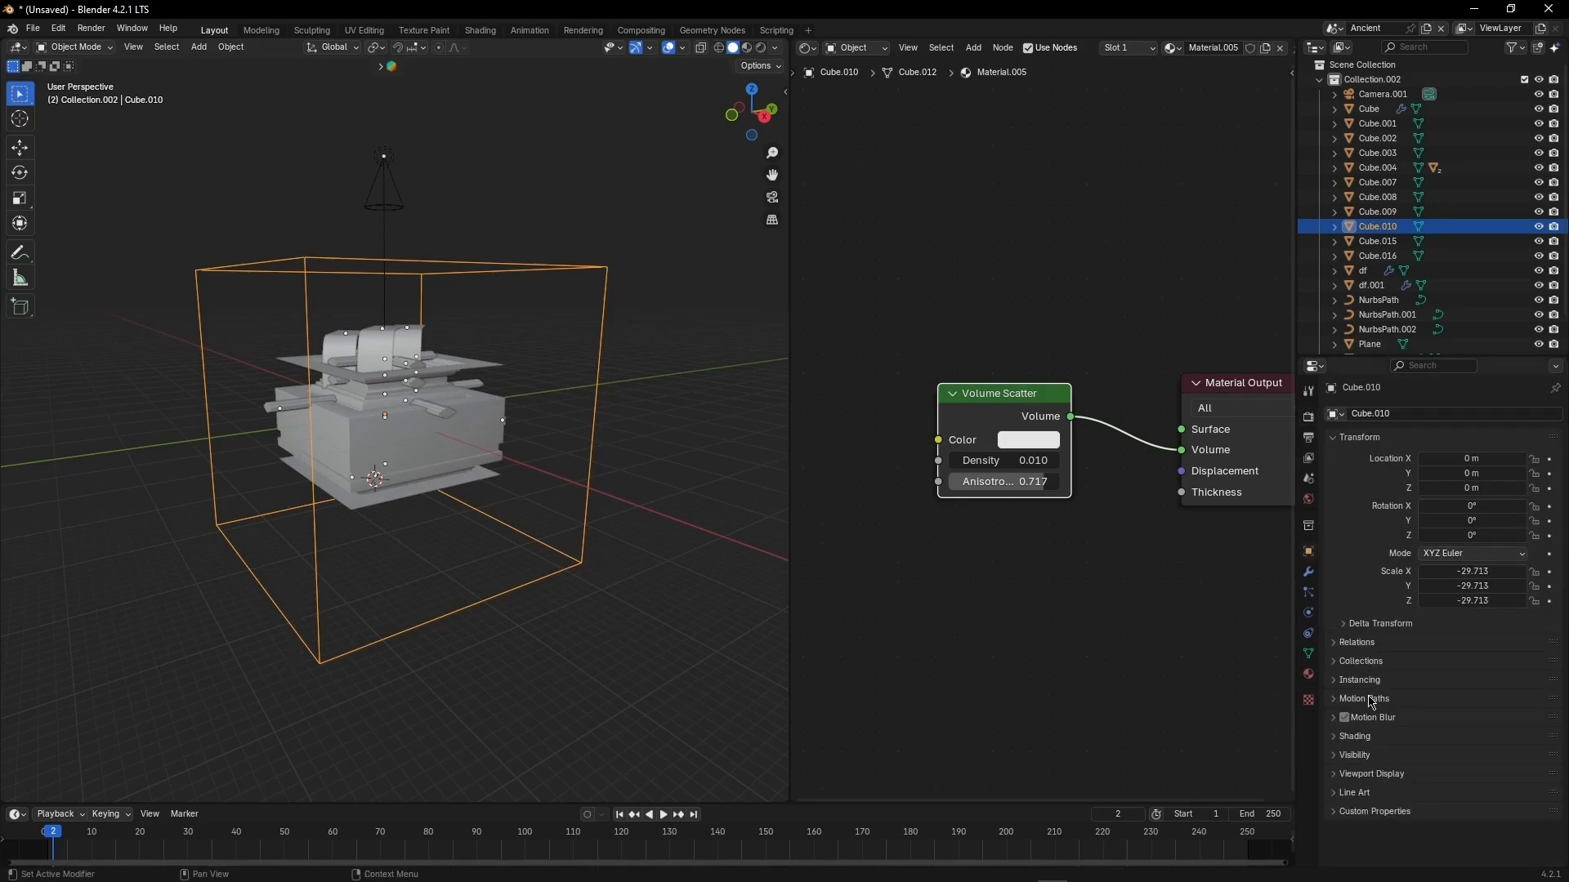
{"action": "left_click", "coordinate": [1372, 774]}
{"action": "scroll", "coordinate": [1389, 776], "scroll_direction": "down", "scroll_amount": 4}
{"action": "left_click", "coordinate": [1455, 798]}
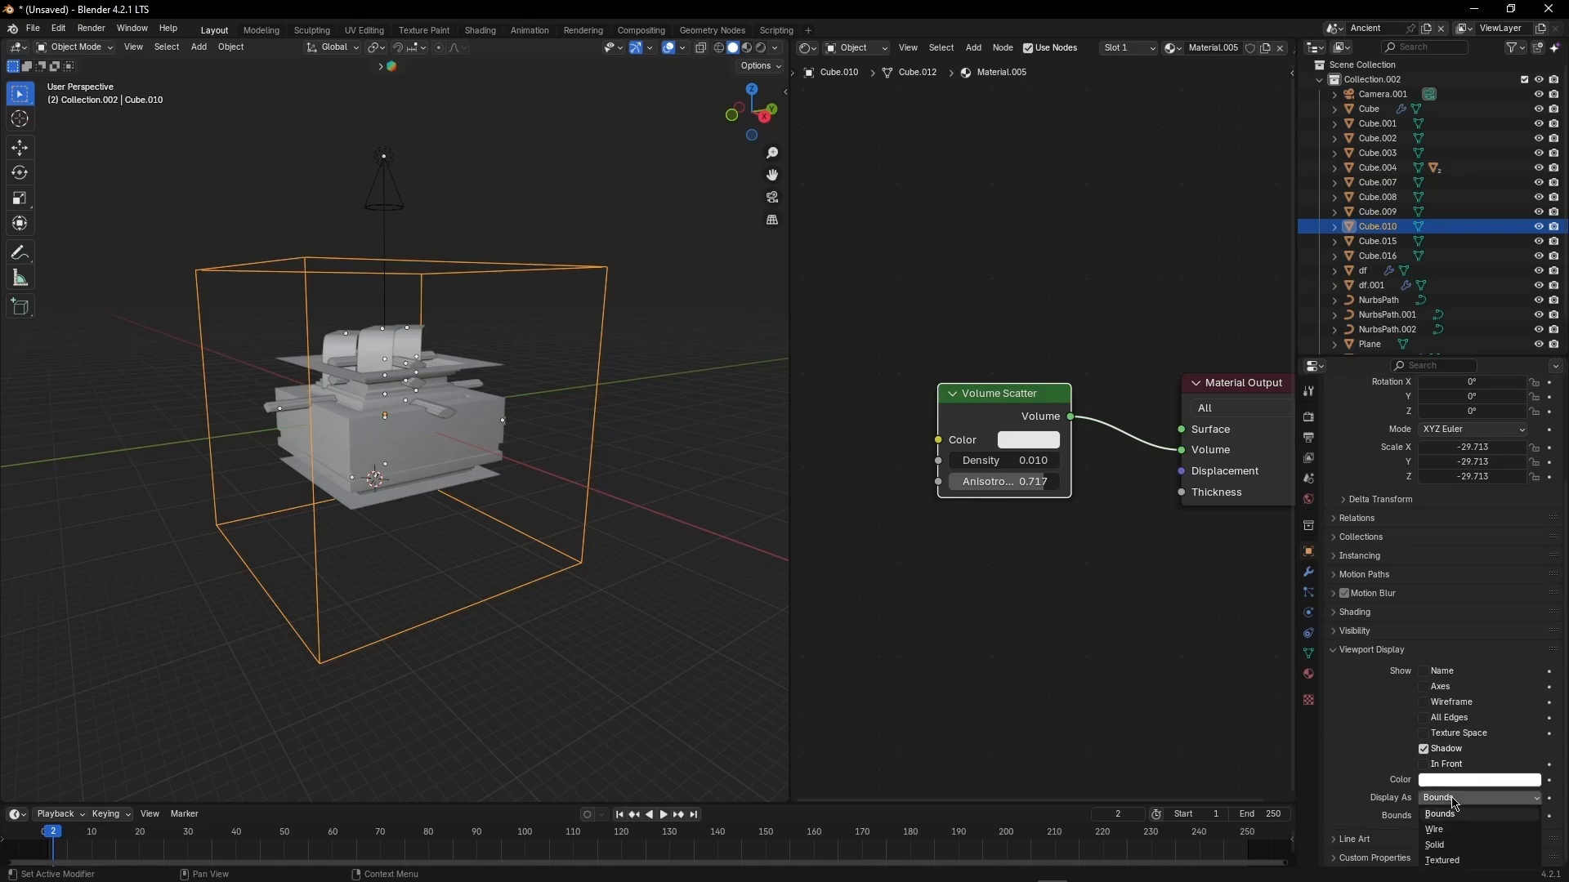
{"action": "left_click", "coordinate": [1459, 845]}
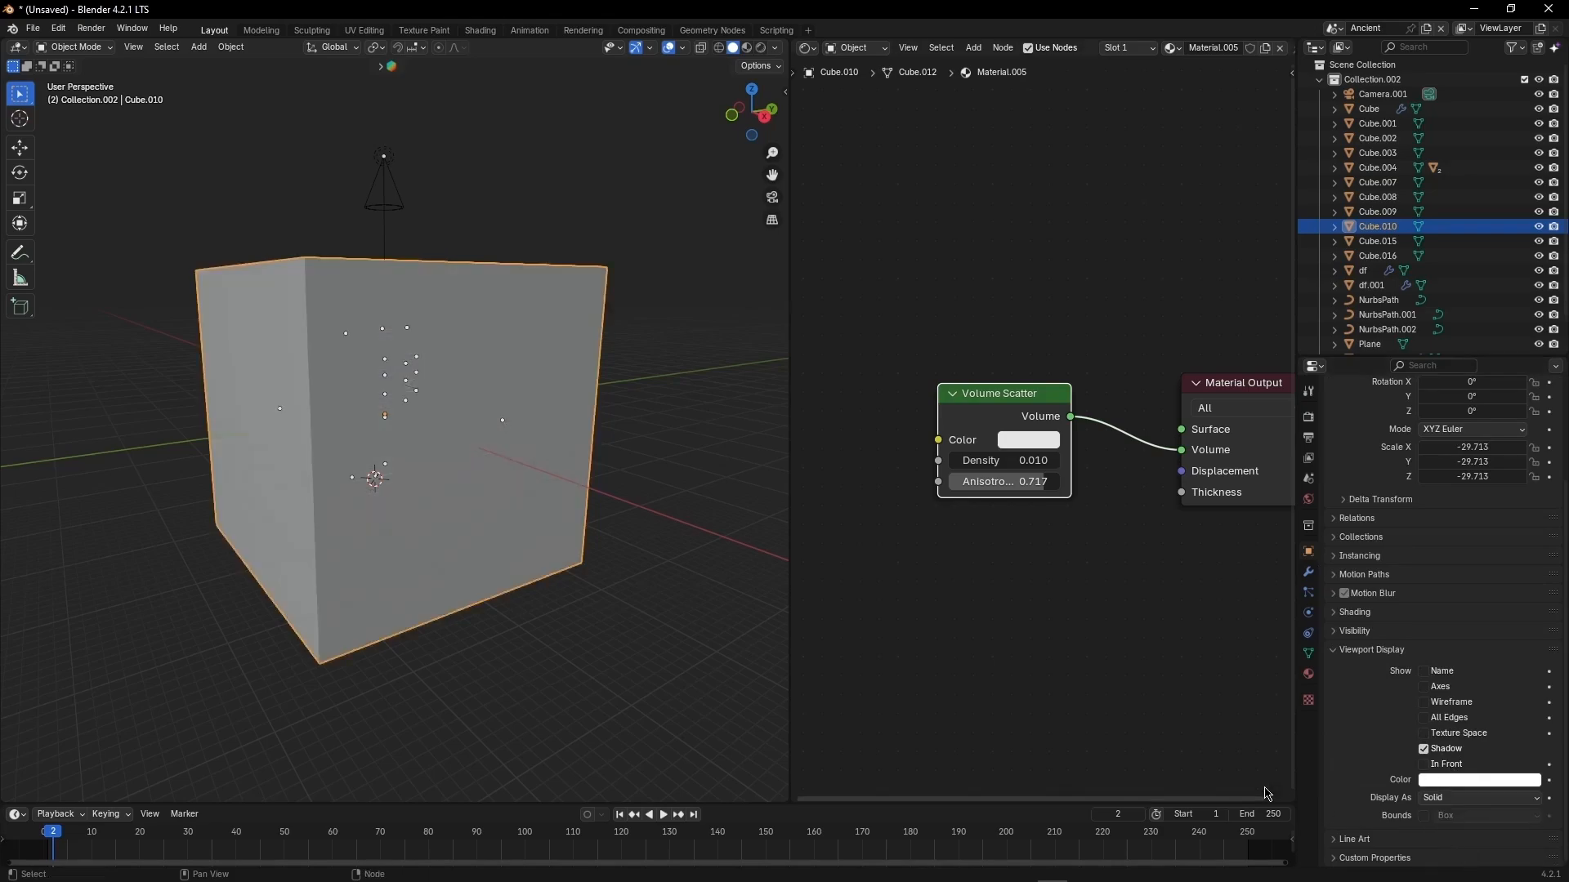
{"action": "left_click", "coordinate": [1479, 799]}
{"action": "left_click", "coordinate": [1459, 817]}
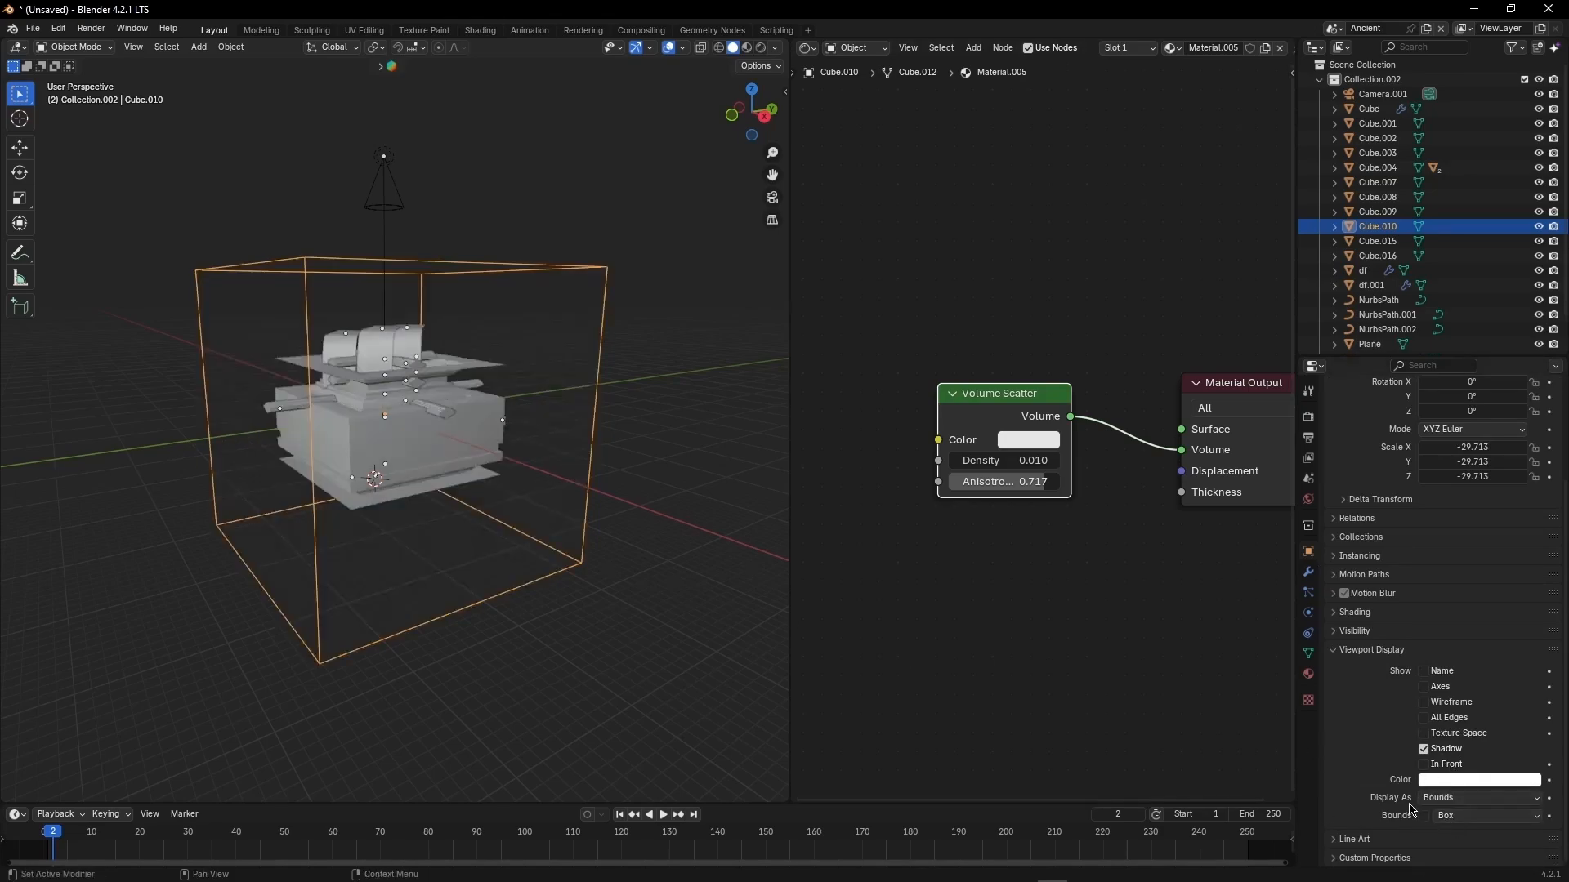
Step: Show the material settings of the volume cube and move its Volume Scatter node higher in the node graph
{"action": "middle_click_drag", "start_coordinate": [331, 470], "coordinate": [314, 392]}
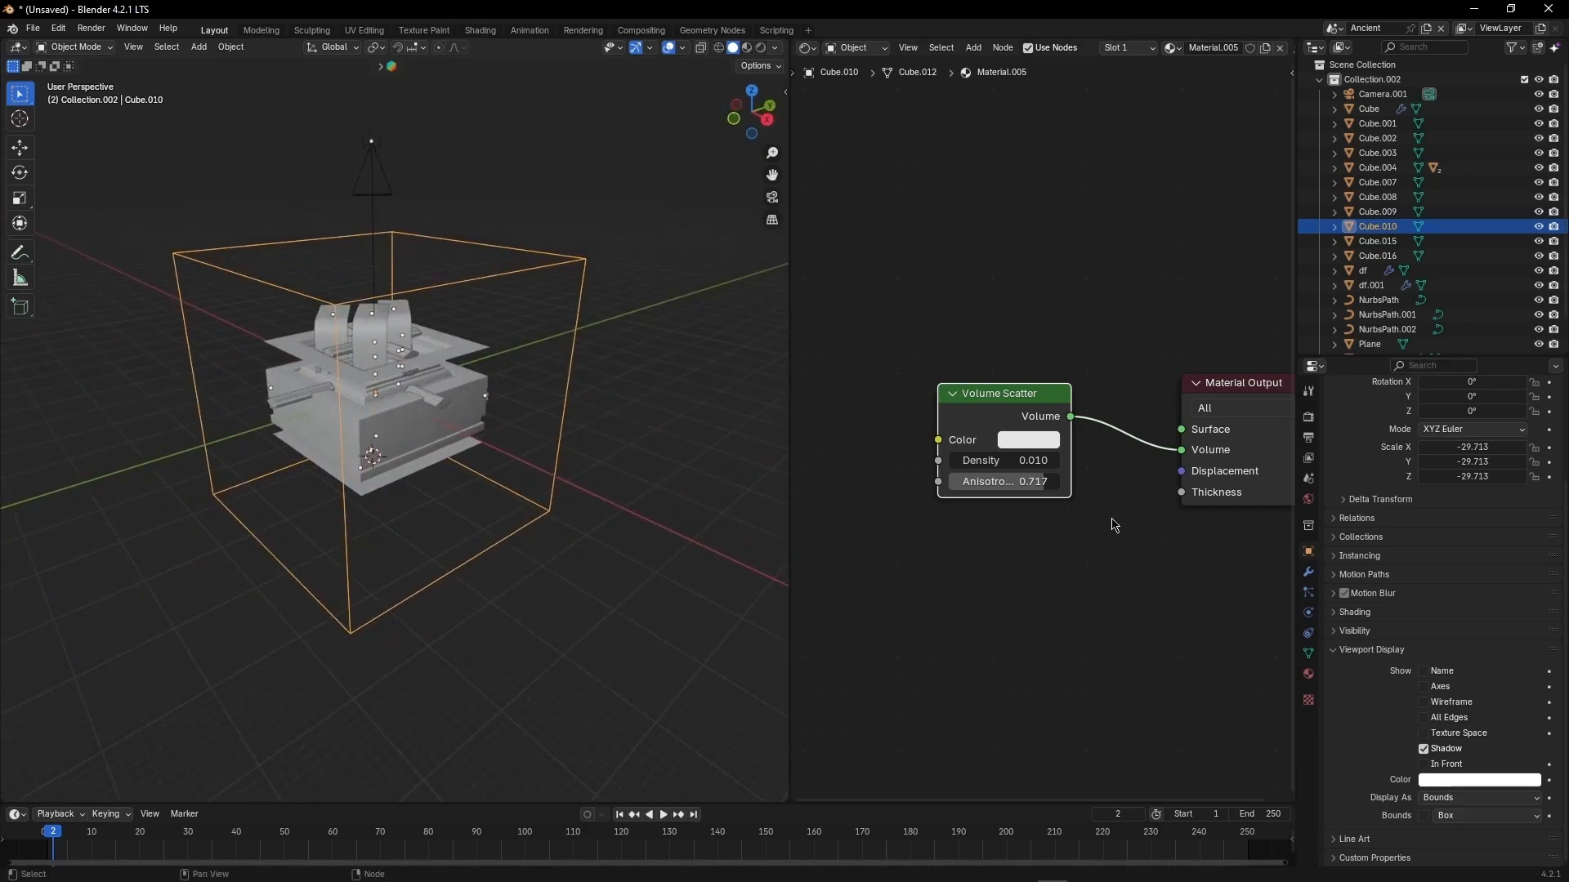
{"action": "left_click", "coordinate": [1308, 673]}
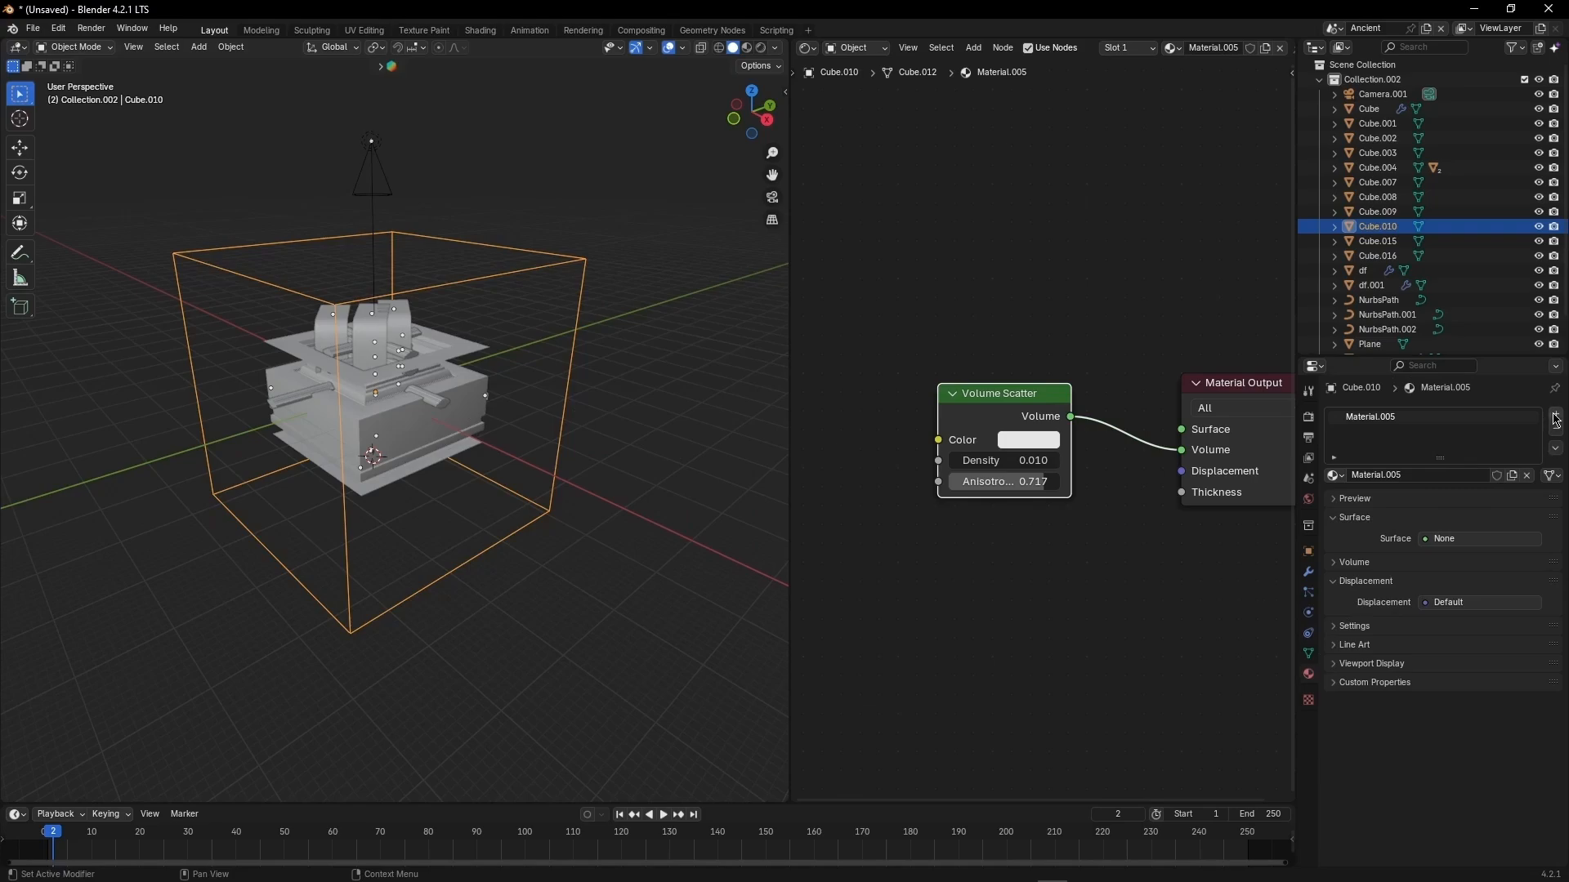
{"action": "middle_click_drag", "start_coordinate": [1050, 278], "coordinate": [991, 253]}
{"action": "scroll", "coordinate": [995, 255], "scroll_direction": "up", "scroll_amount": 1}
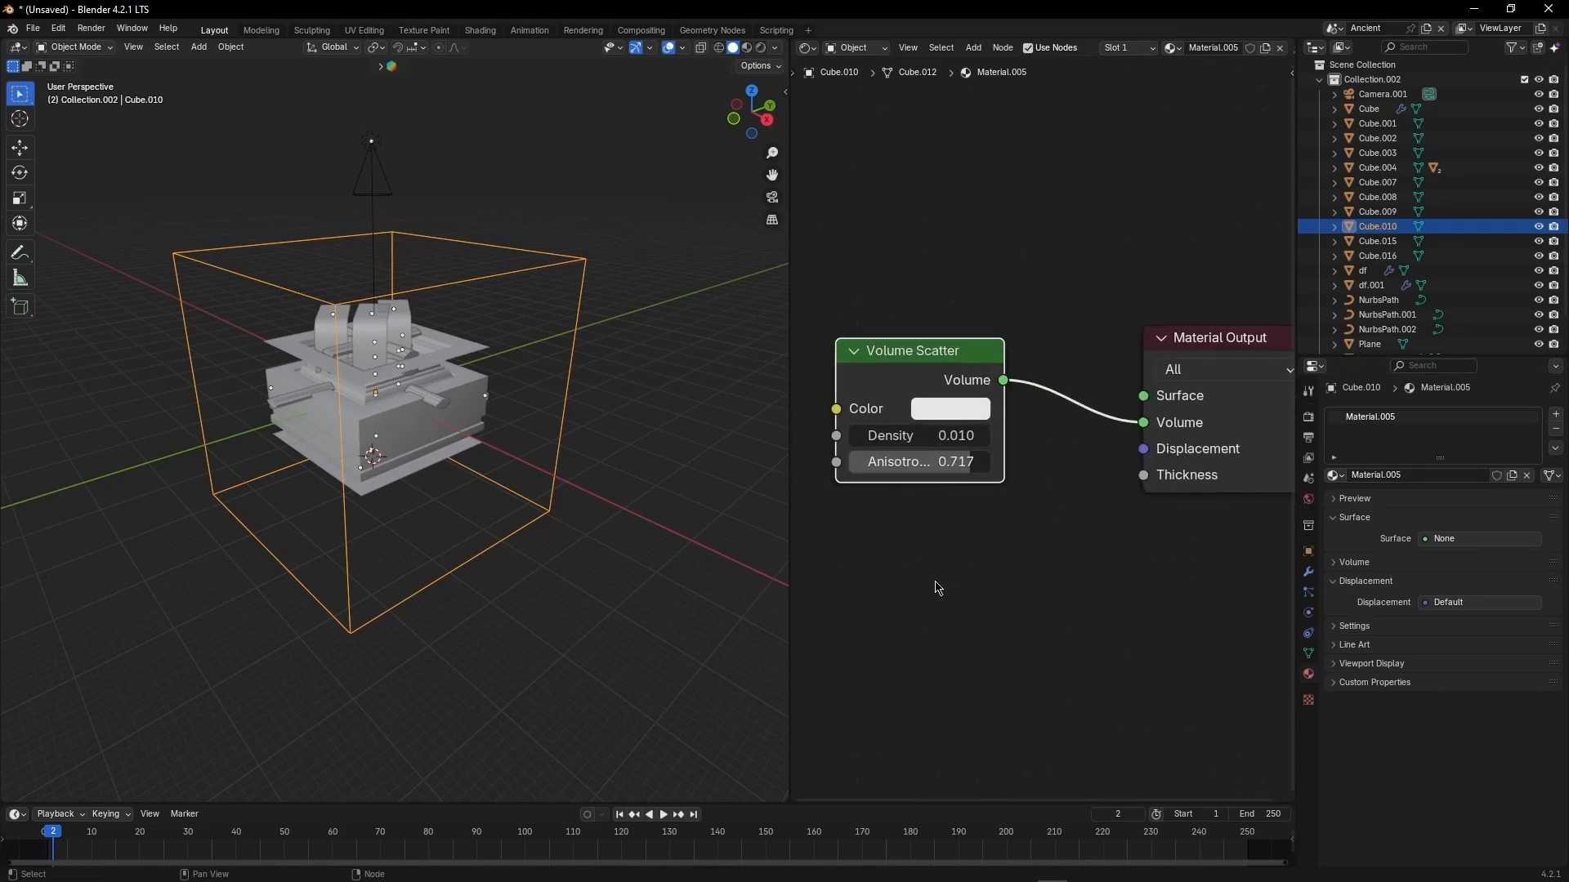
{"action": "left_click_drag", "start_coordinate": [925, 378], "coordinate": [951, 261]}
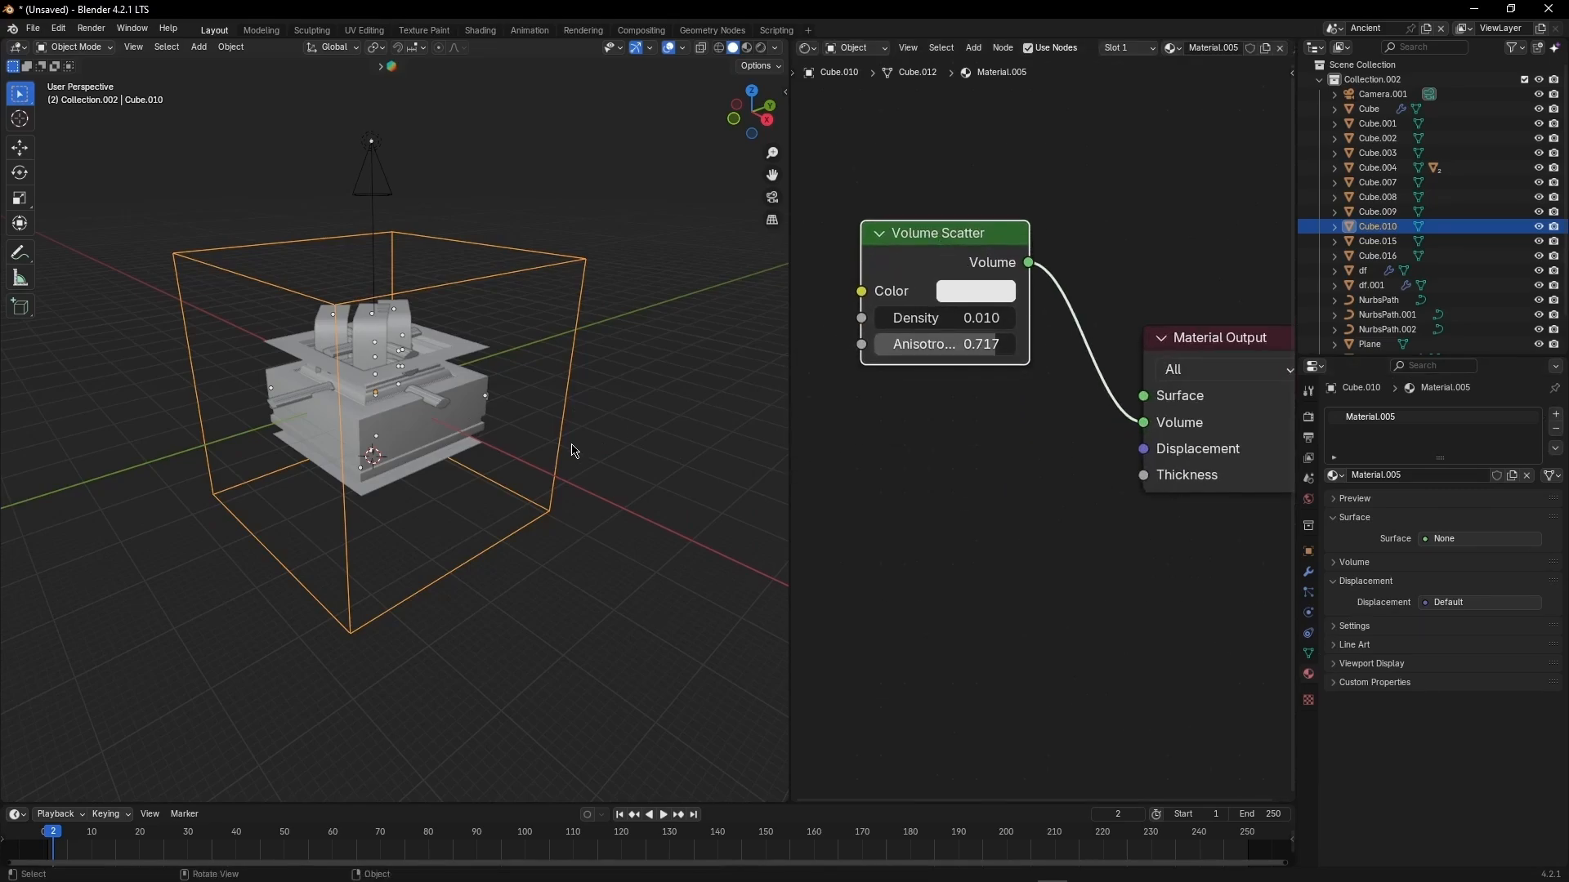
Step: Preview the volume cube in Rendered shading, both from outside and through the camera
{"action": "key", "text": "z"}
{"action": "left_click", "coordinate": [561, 390]}
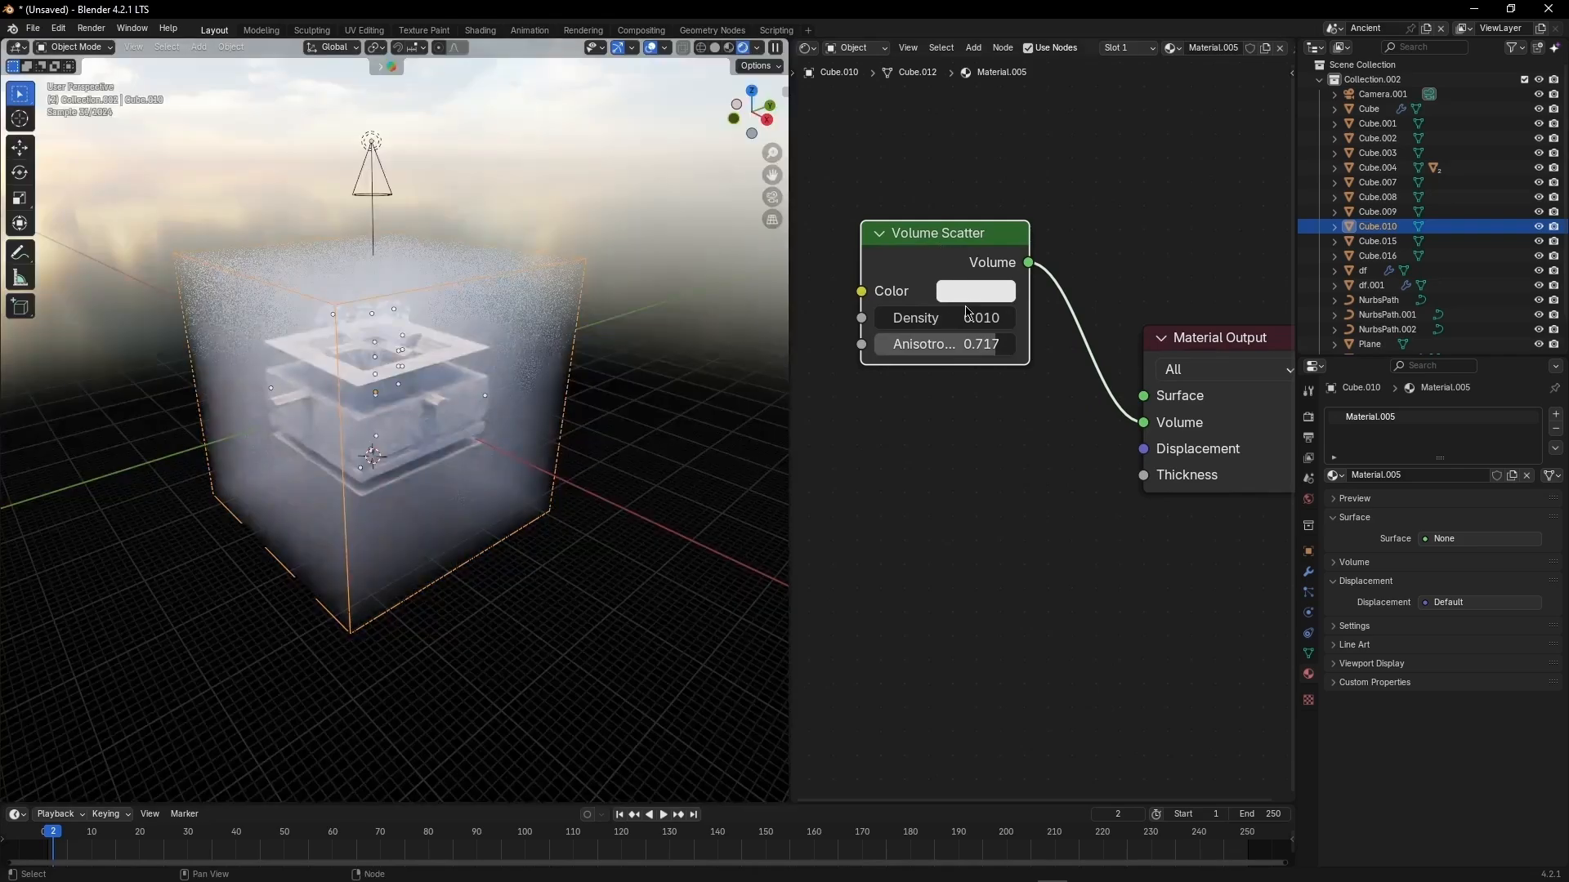
{"action": "key", "text": "KP_0"}
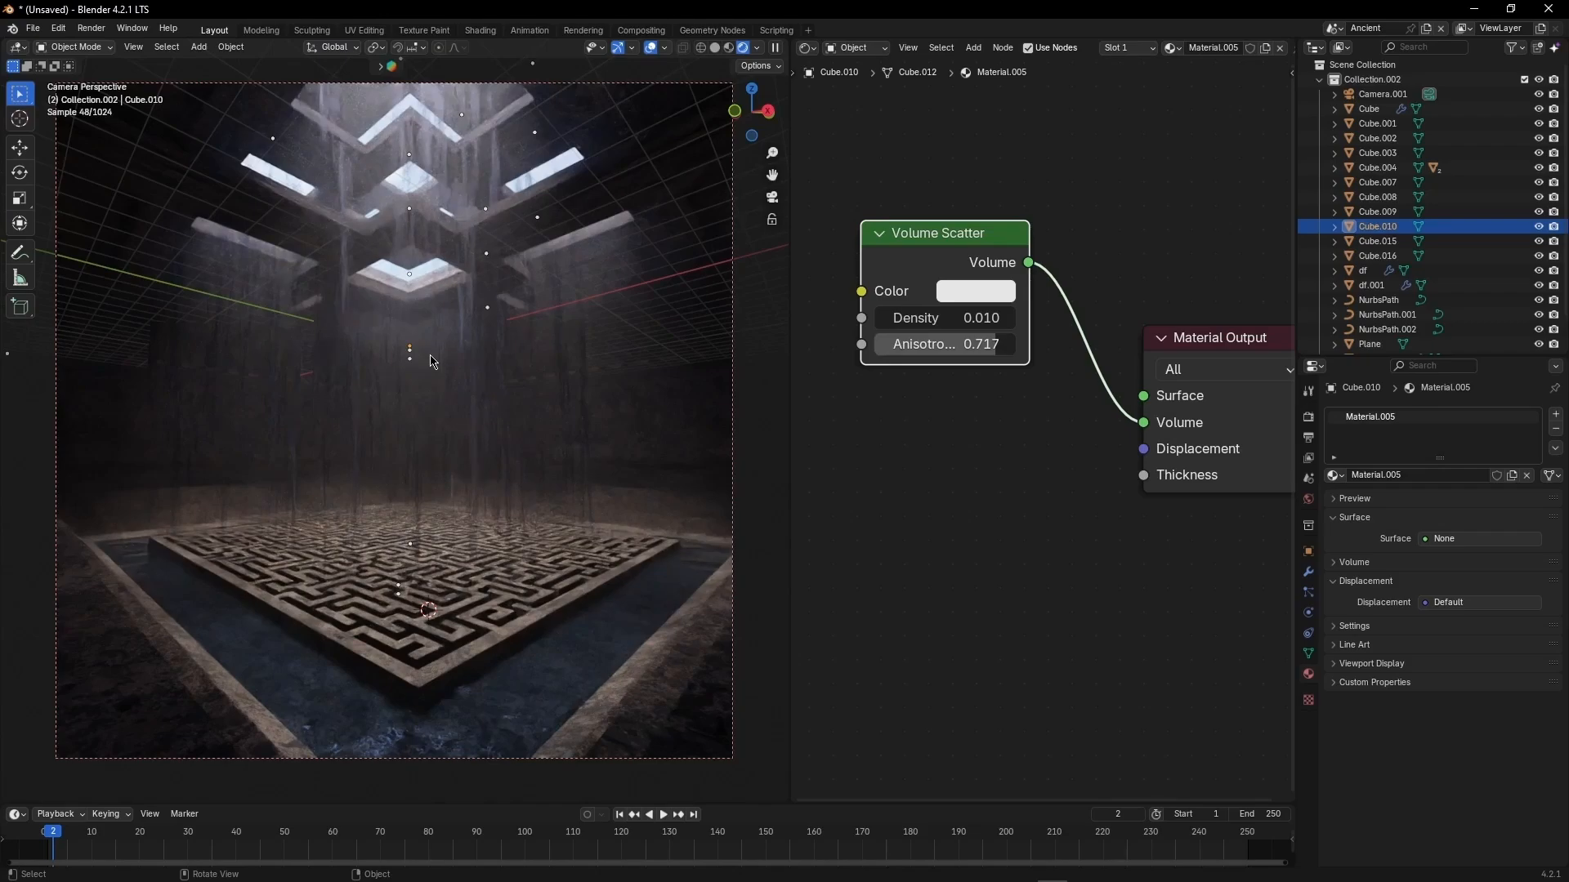
{"action": "key", "text": "KP_0"}
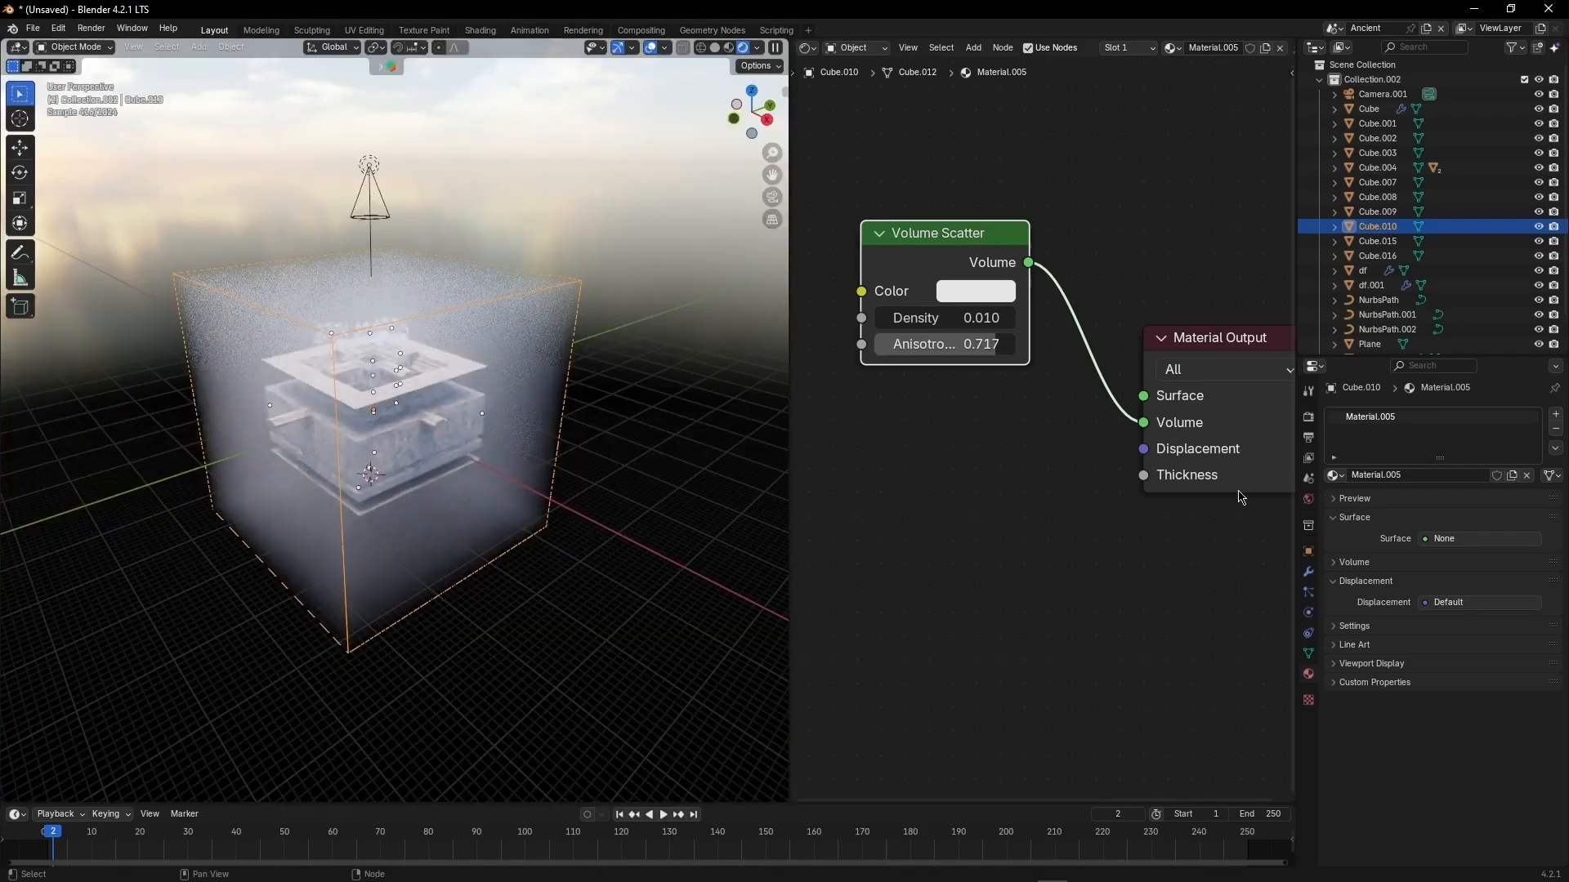
Step: Add a Principled Volume node with density 0.010 and connect it to the Material Output's Volume input
{"action": "key", "text": "shift+a"}
{"action": "type", "text": "vol"}
{"action": "key", "text": "Return"}
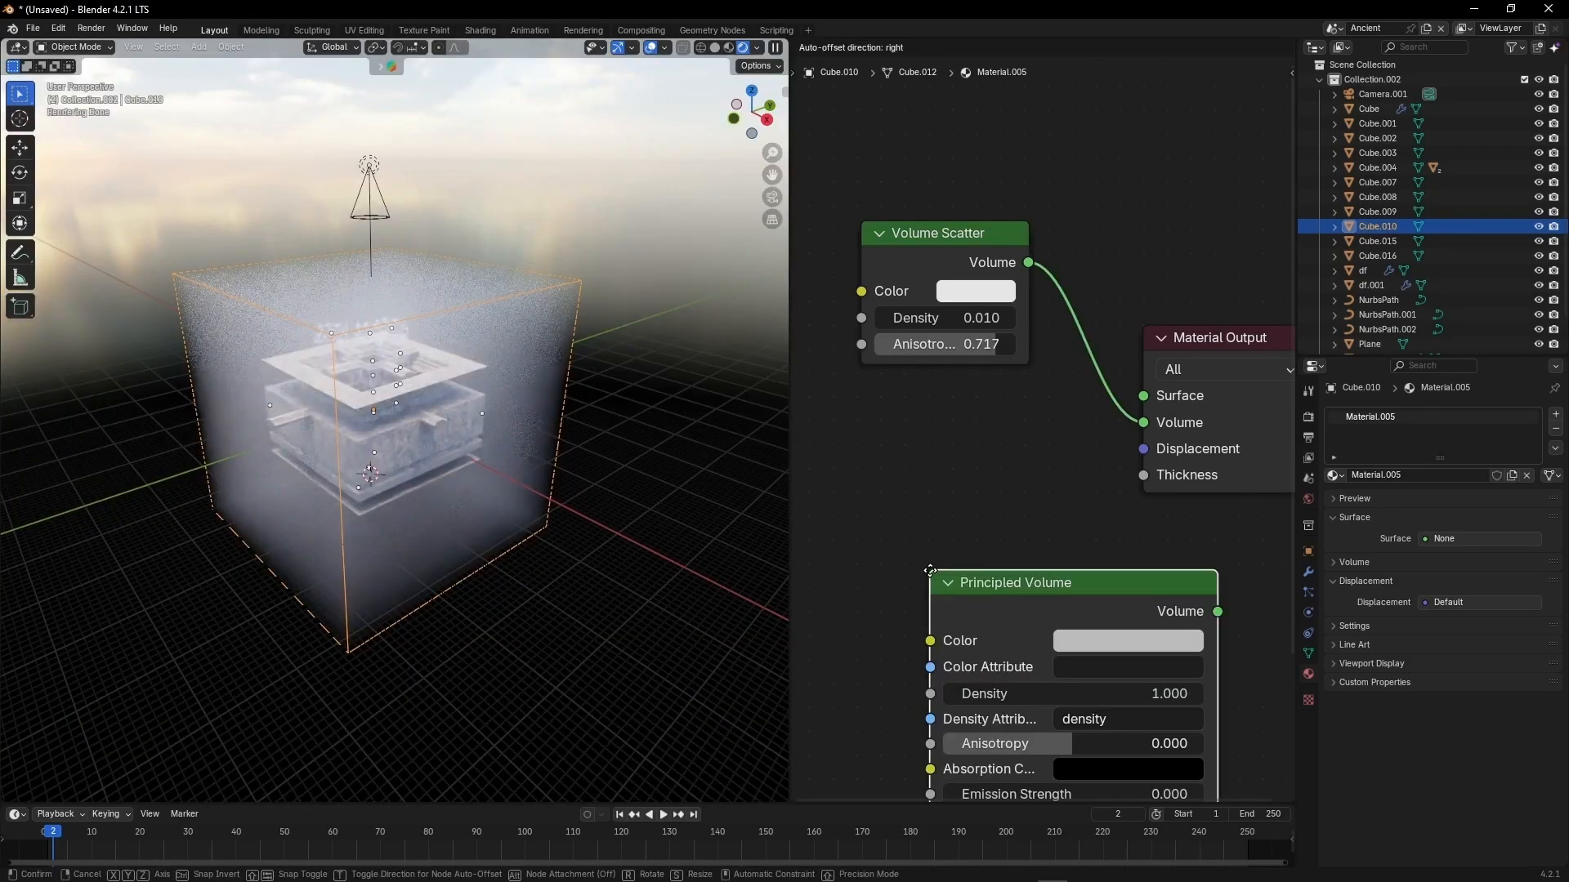
{"action": "left_click", "coordinate": [800, 413]}
{"action": "left_click_drag", "start_coordinate": [1088, 453], "coordinate": [1154, 409]}
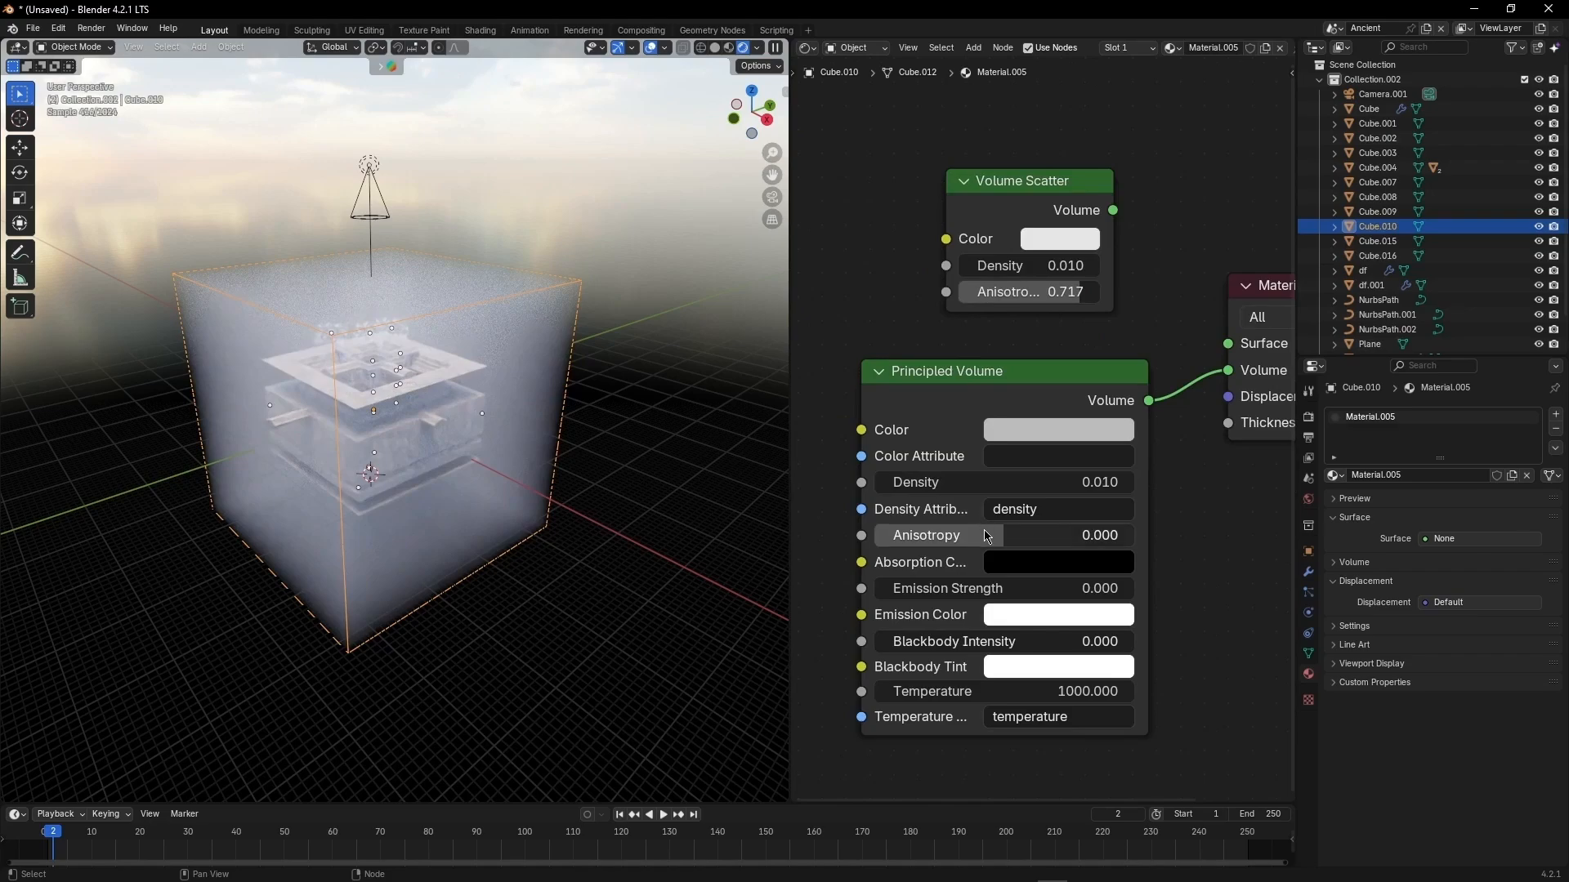
Step: Set the Principled Volume's anisotropy to 0.717 and compare its camera render with the Volume Scatter version
{"action": "left_click_drag", "start_coordinate": [987, 537], "coordinate": [1054, 537]}
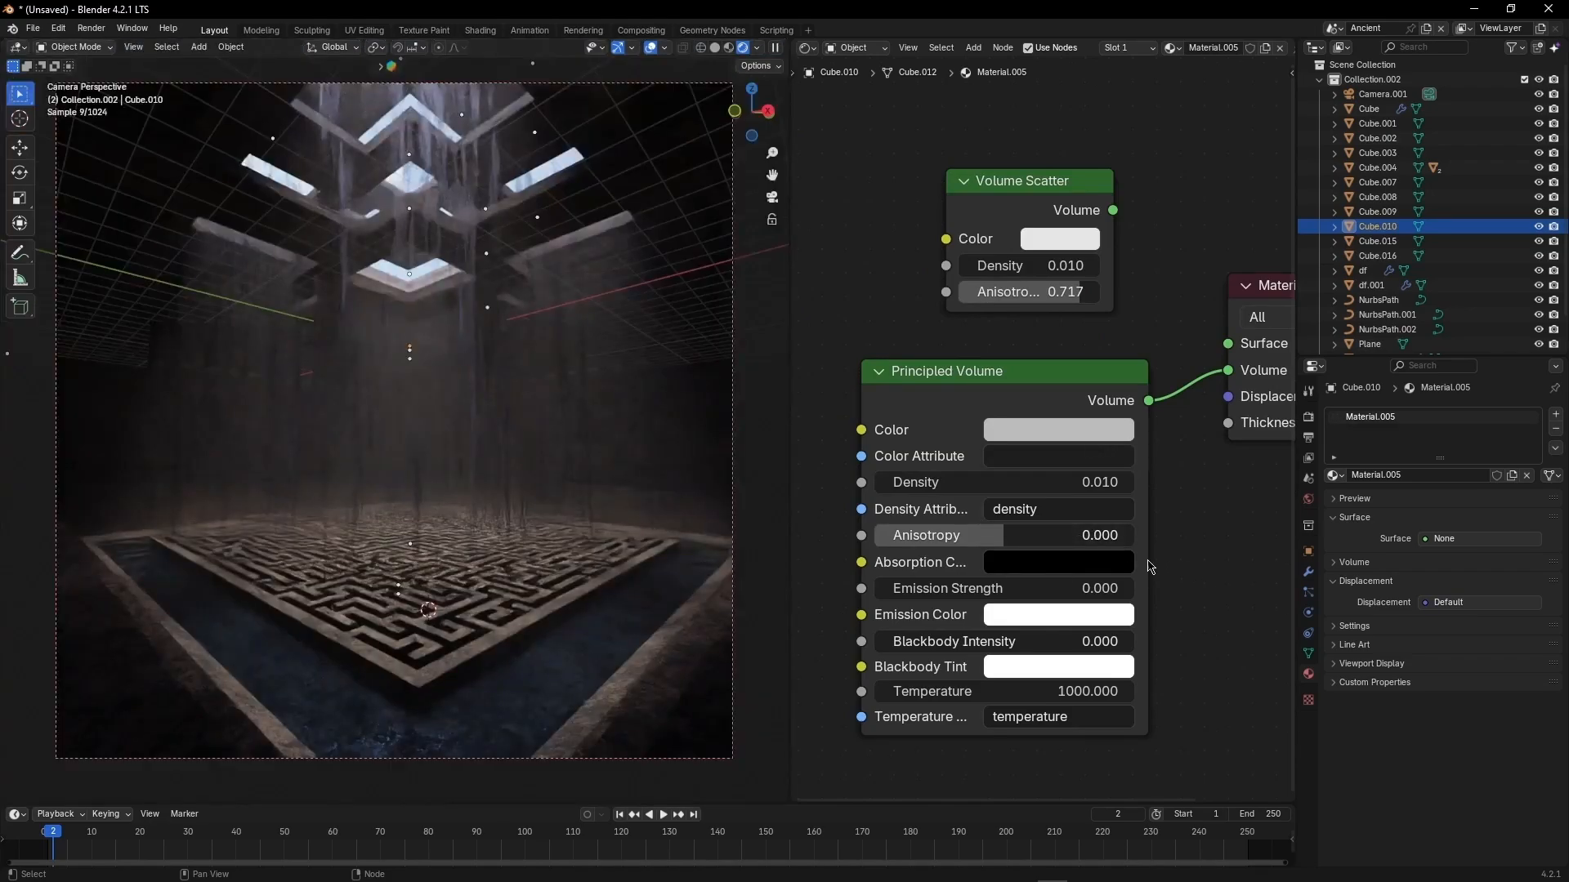
{"action": "left_click", "coordinate": [1021, 510]}
{"action": "left_click", "coordinate": [1020, 535]}
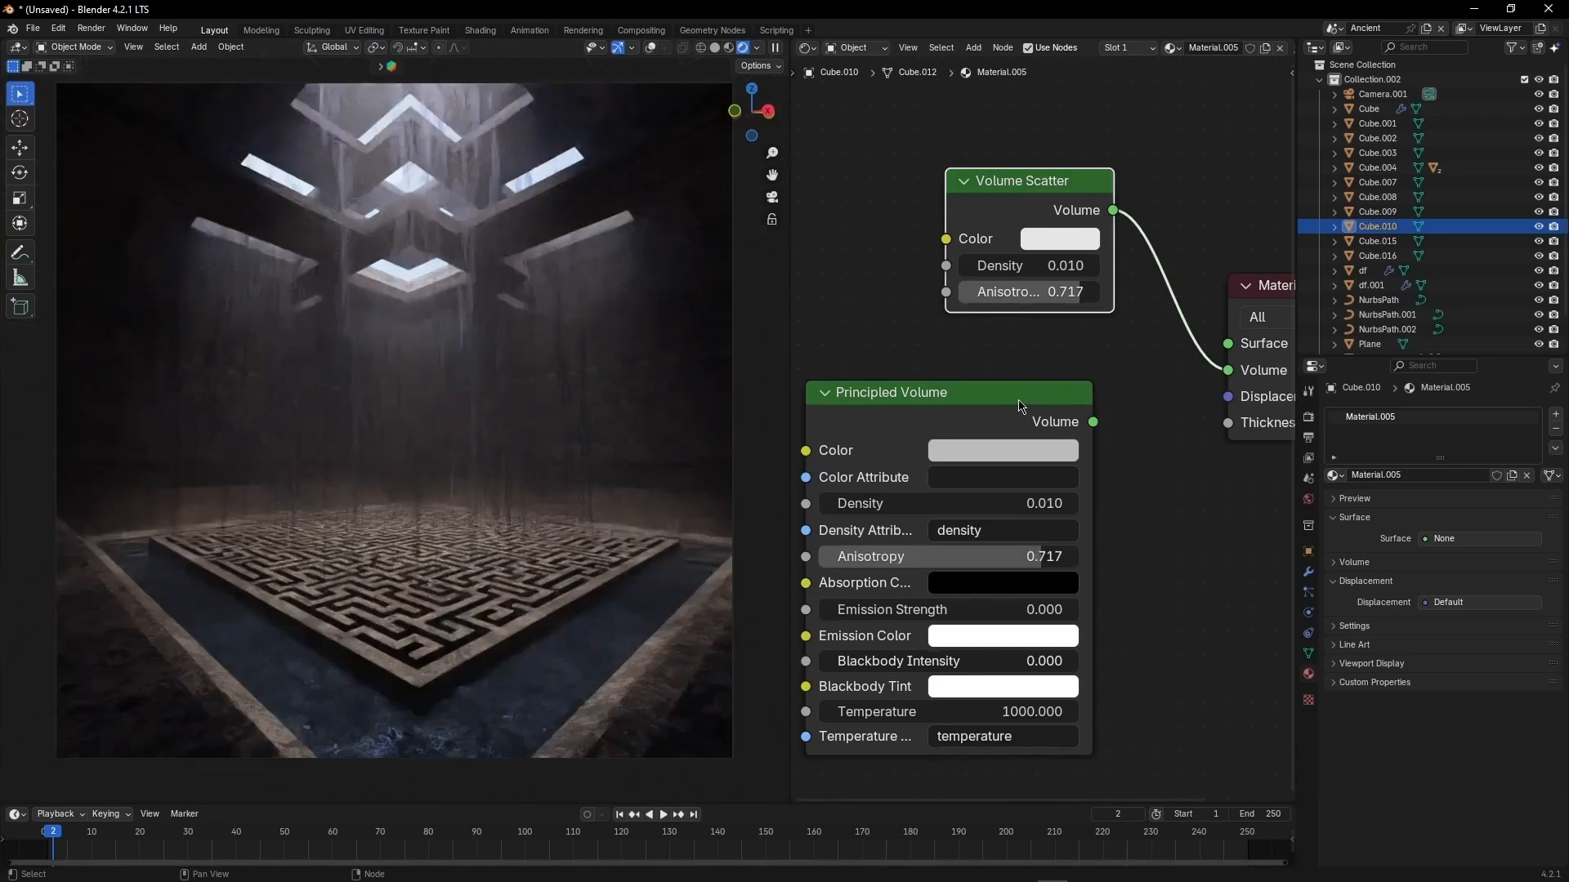
{"action": "left_click_drag", "start_coordinate": [1018, 402], "coordinate": [1066, 375]}
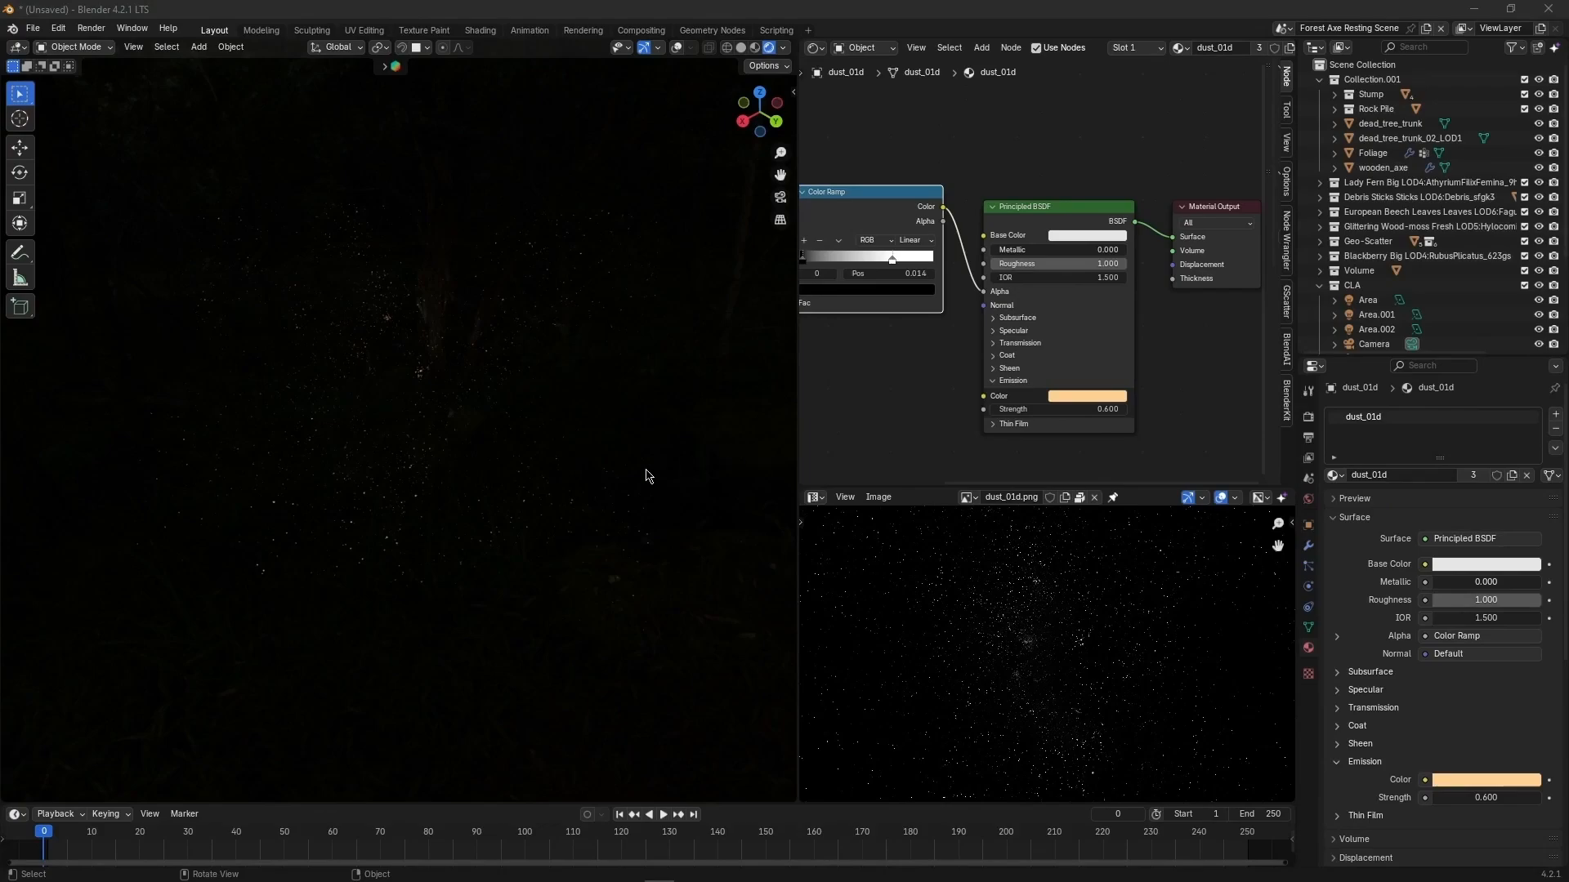
Step: Compare the dust plane in Solid and Rendered shading
{"action": "left_click", "coordinate": [608, 388]}
{"action": "key", "text": "z"}
{"action": "left_click", "coordinate": [685, 395]}
{"action": "key", "text": "z"}
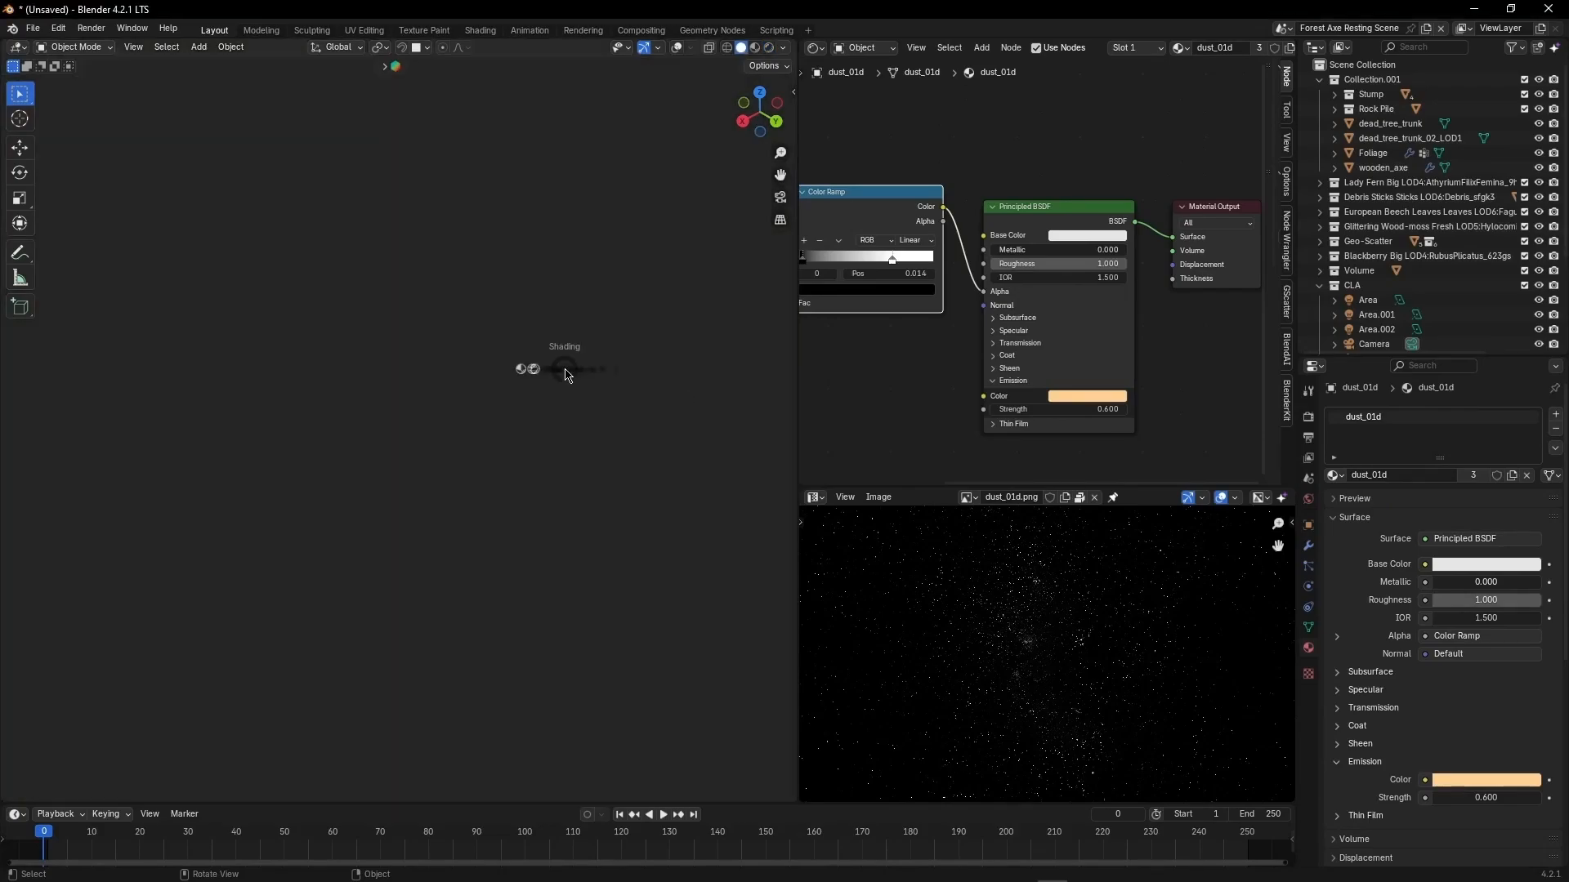
{"action": "left_click", "coordinate": [549, 293]}
Step: Examine the whole dust_01d.png image and select the dust plane in the viewport
{"action": "scroll", "coordinate": [1007, 637], "scroll_direction": "down", "scroll_amount": 5}
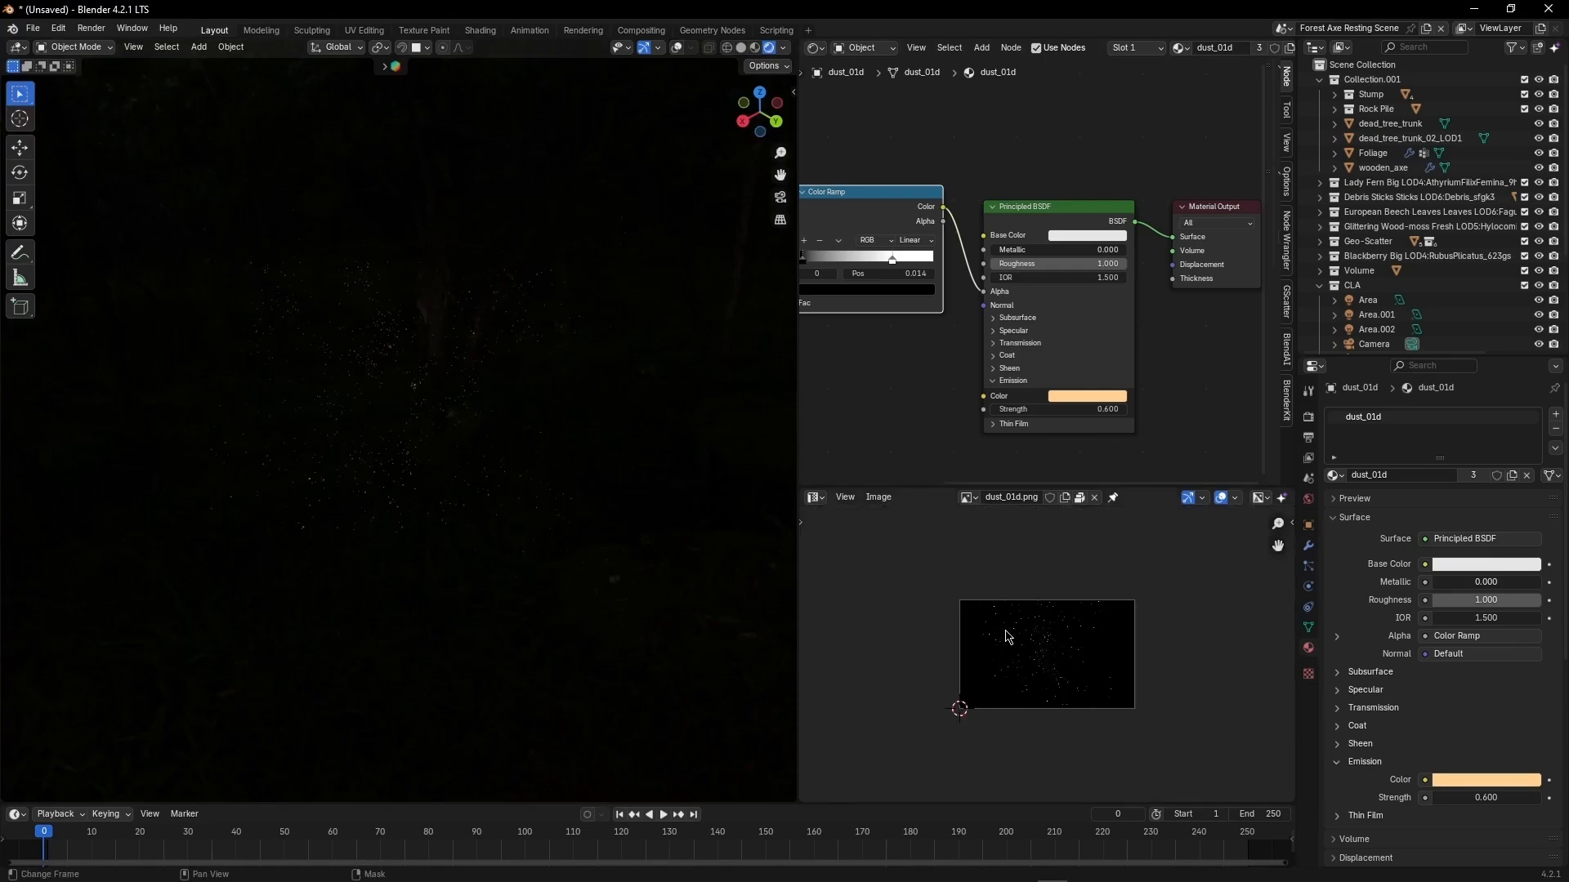
{"action": "scroll", "coordinate": [1008, 637], "scroll_direction": "up", "scroll_amount": 2}
{"action": "scroll", "coordinate": [1008, 638], "scroll_direction": "up", "scroll_amount": 1}
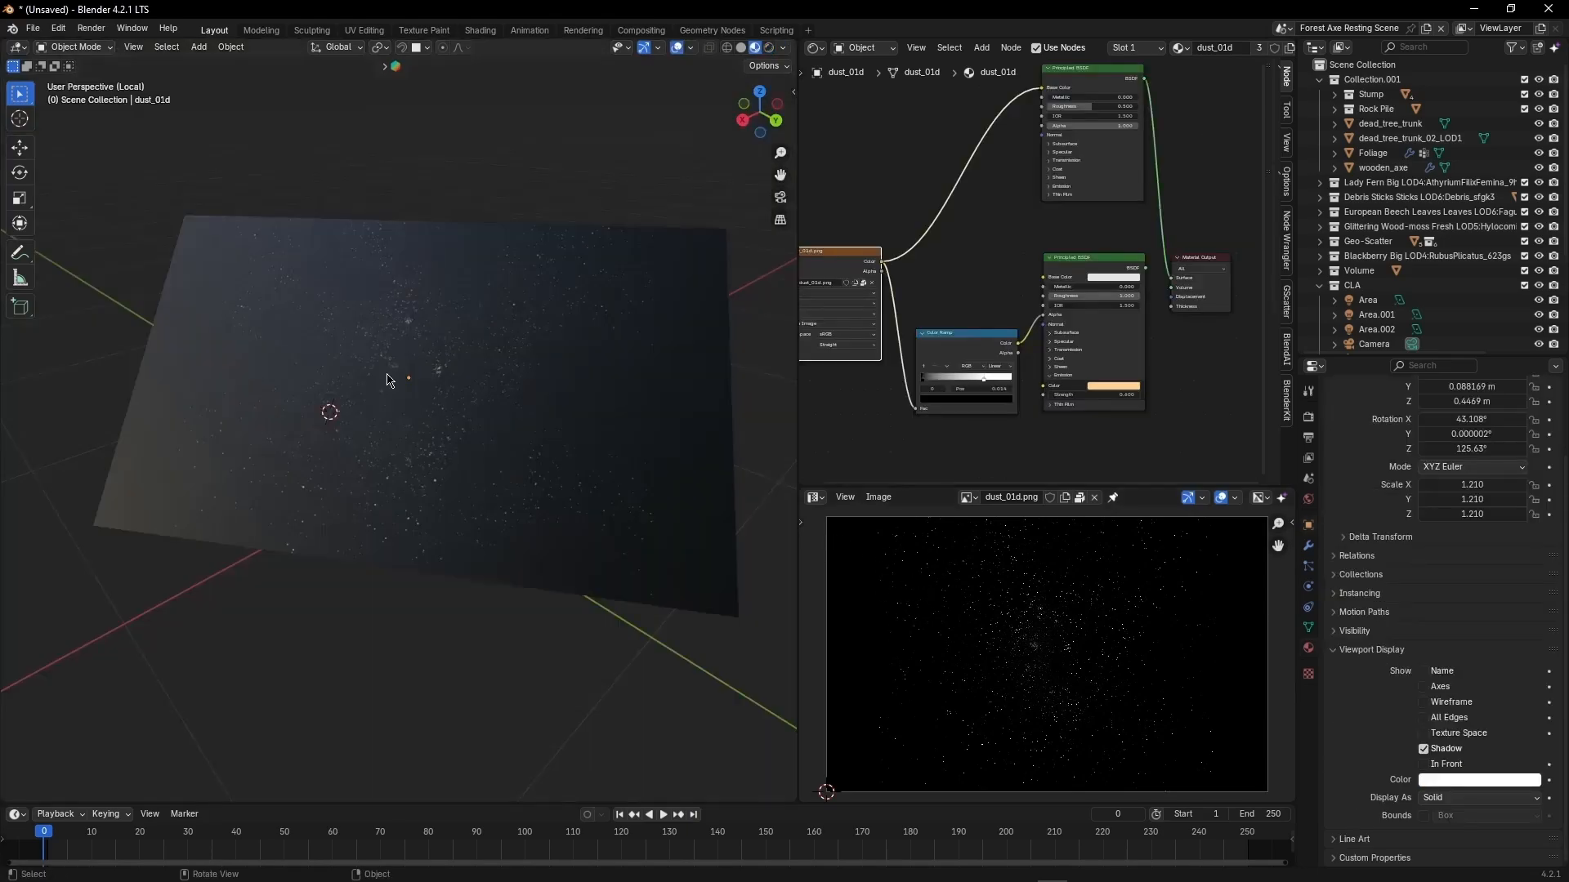
{"action": "middle_click_drag", "start_coordinate": [389, 374], "coordinate": [444, 607]}
{"action": "left_click", "coordinate": [434, 322]}
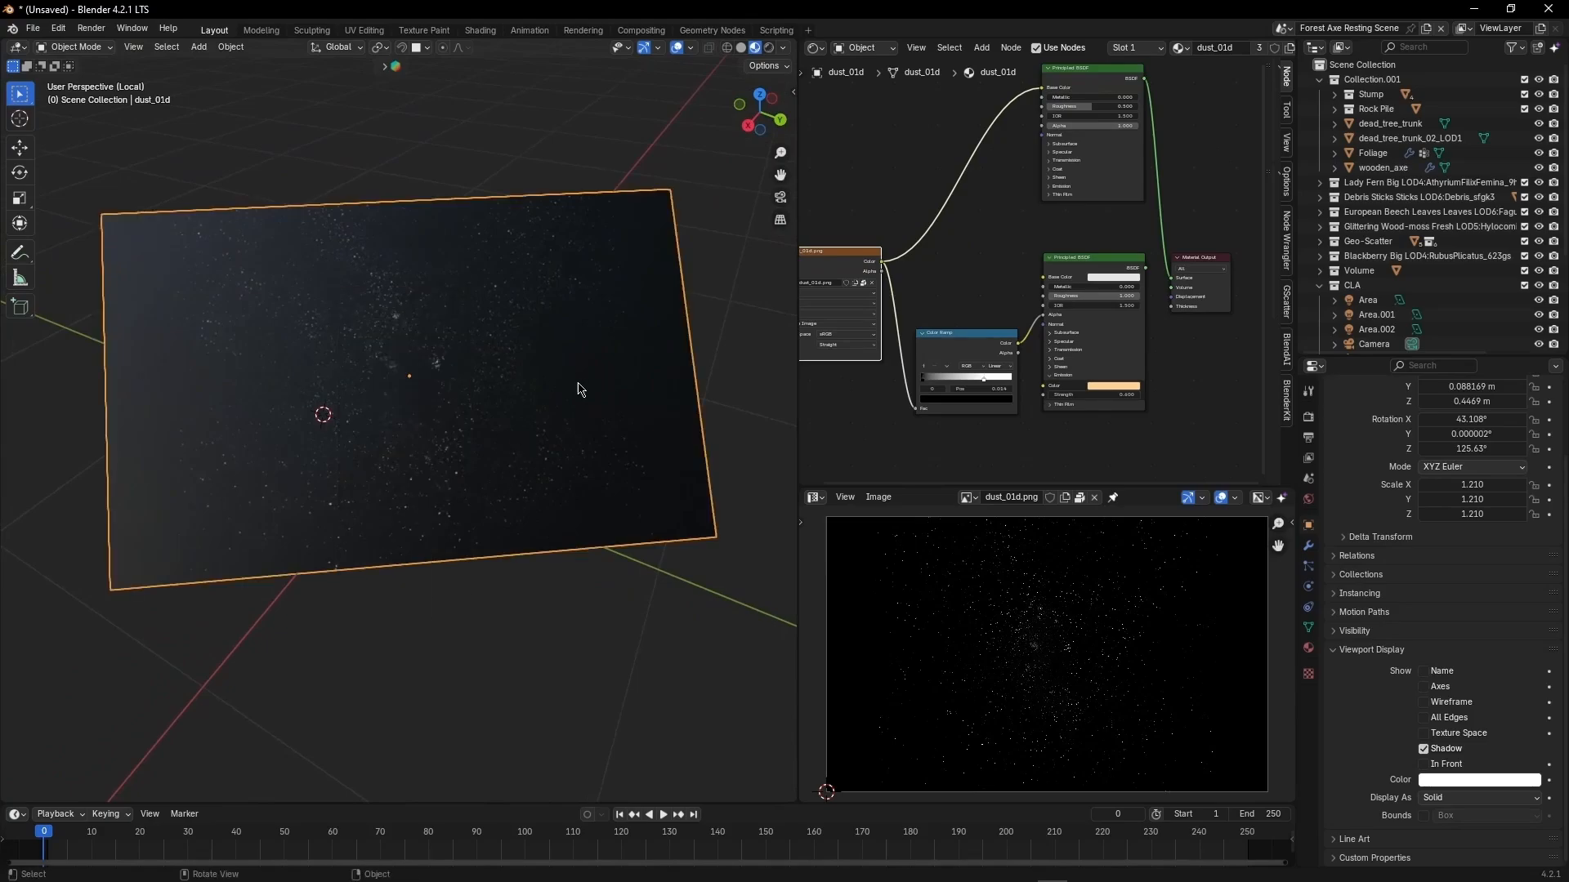
{"action": "key", "text": "shift+a"}
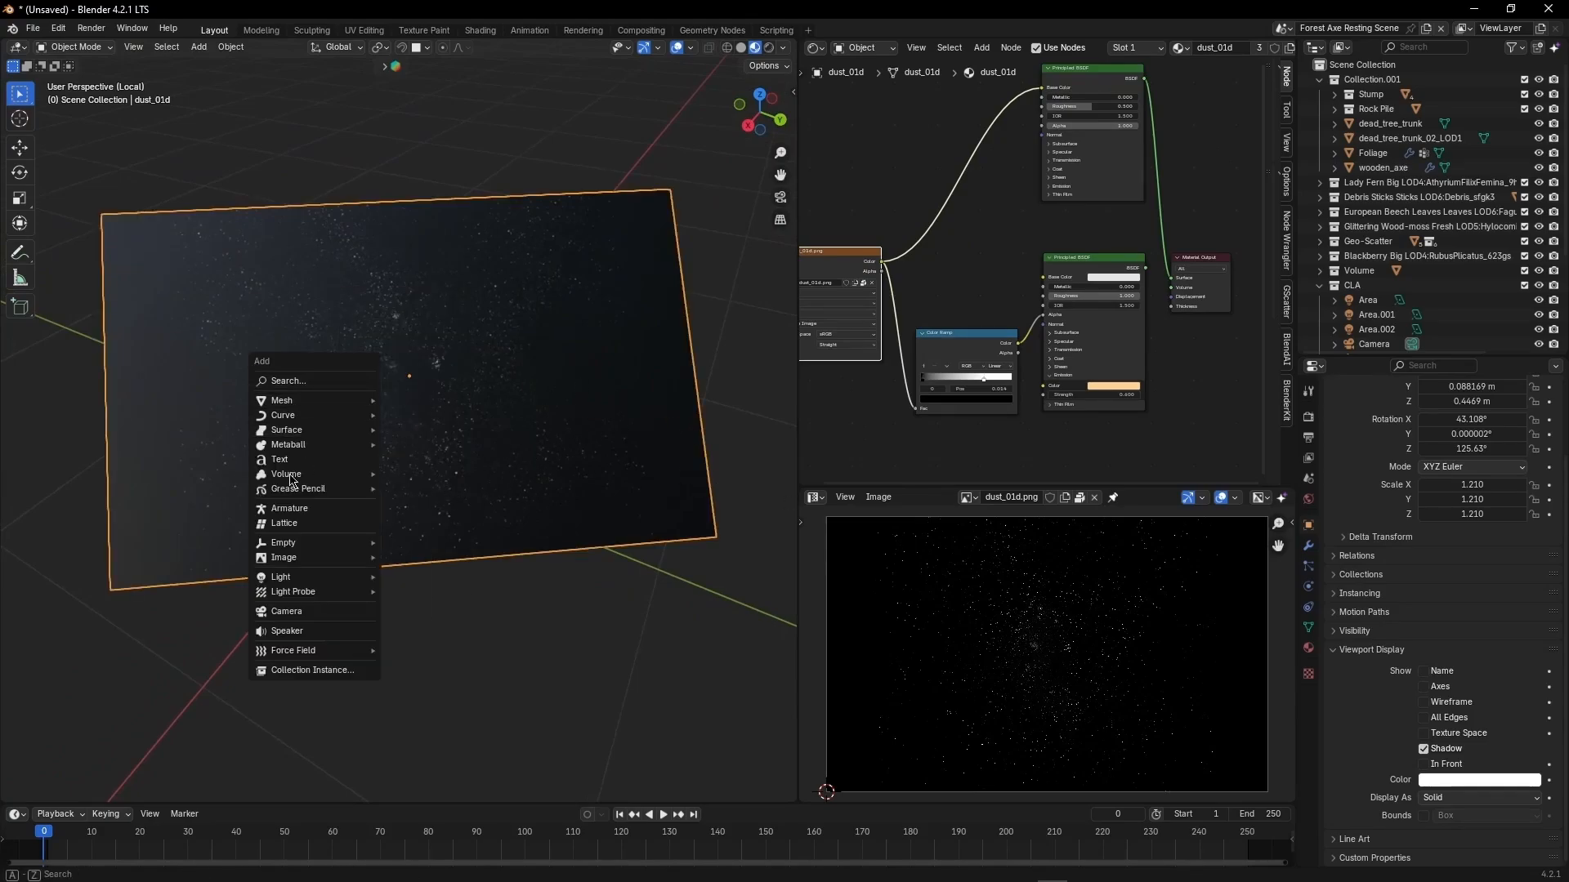
{"action": "mouse_move", "coordinate": [343, 557]}
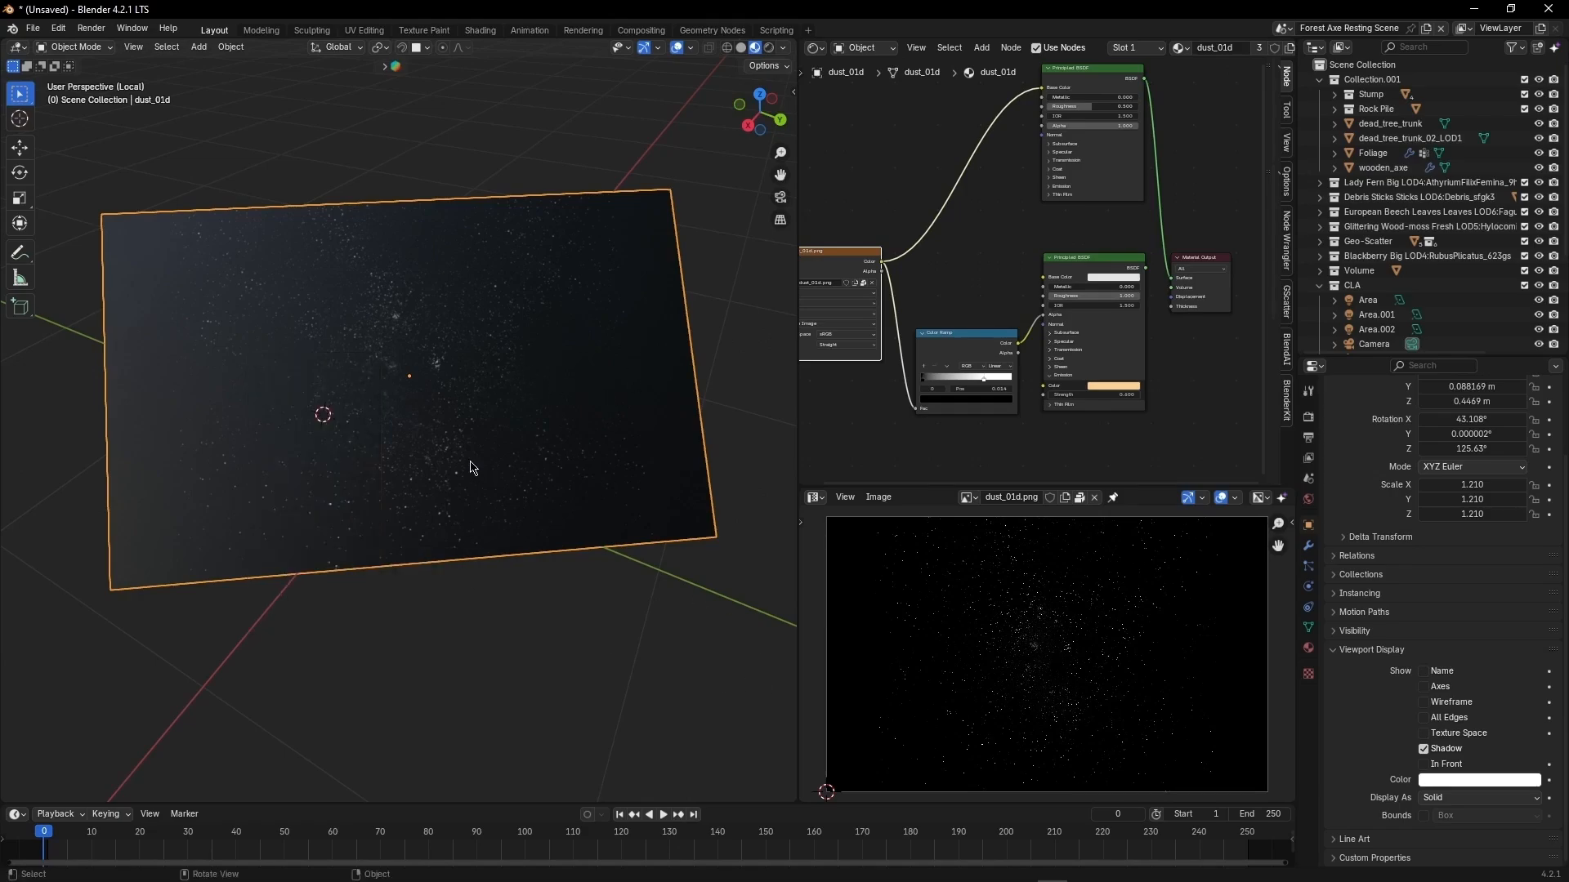
{"action": "middle_click_drag", "start_coordinate": [472, 463], "coordinate": [554, 356]}
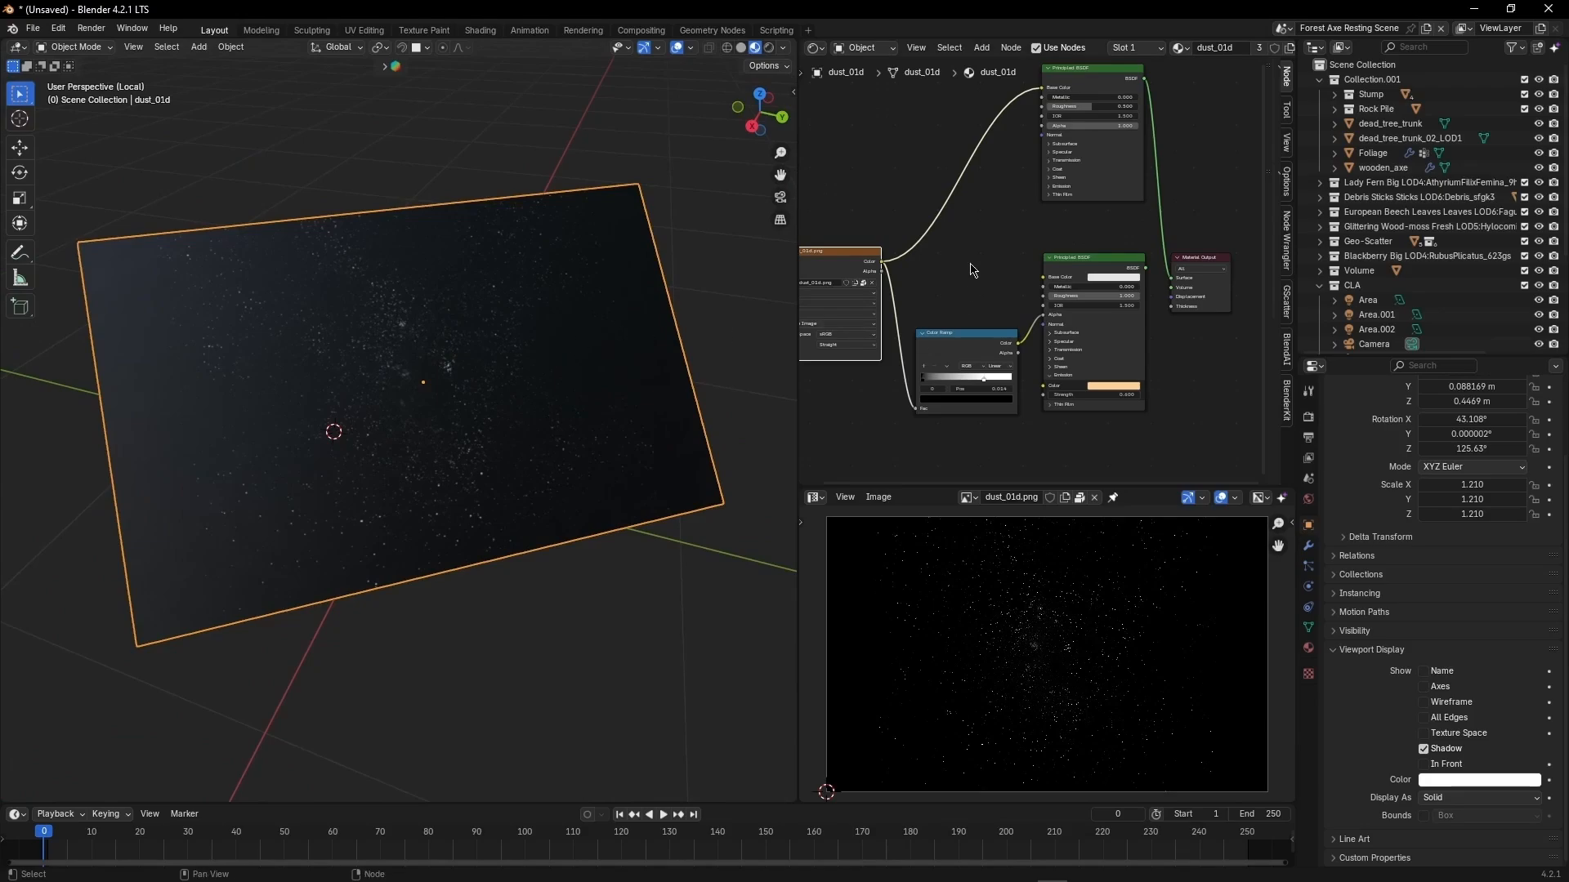
{"action": "middle_click_drag", "start_coordinate": [523, 384], "coordinate": [581, 406]}
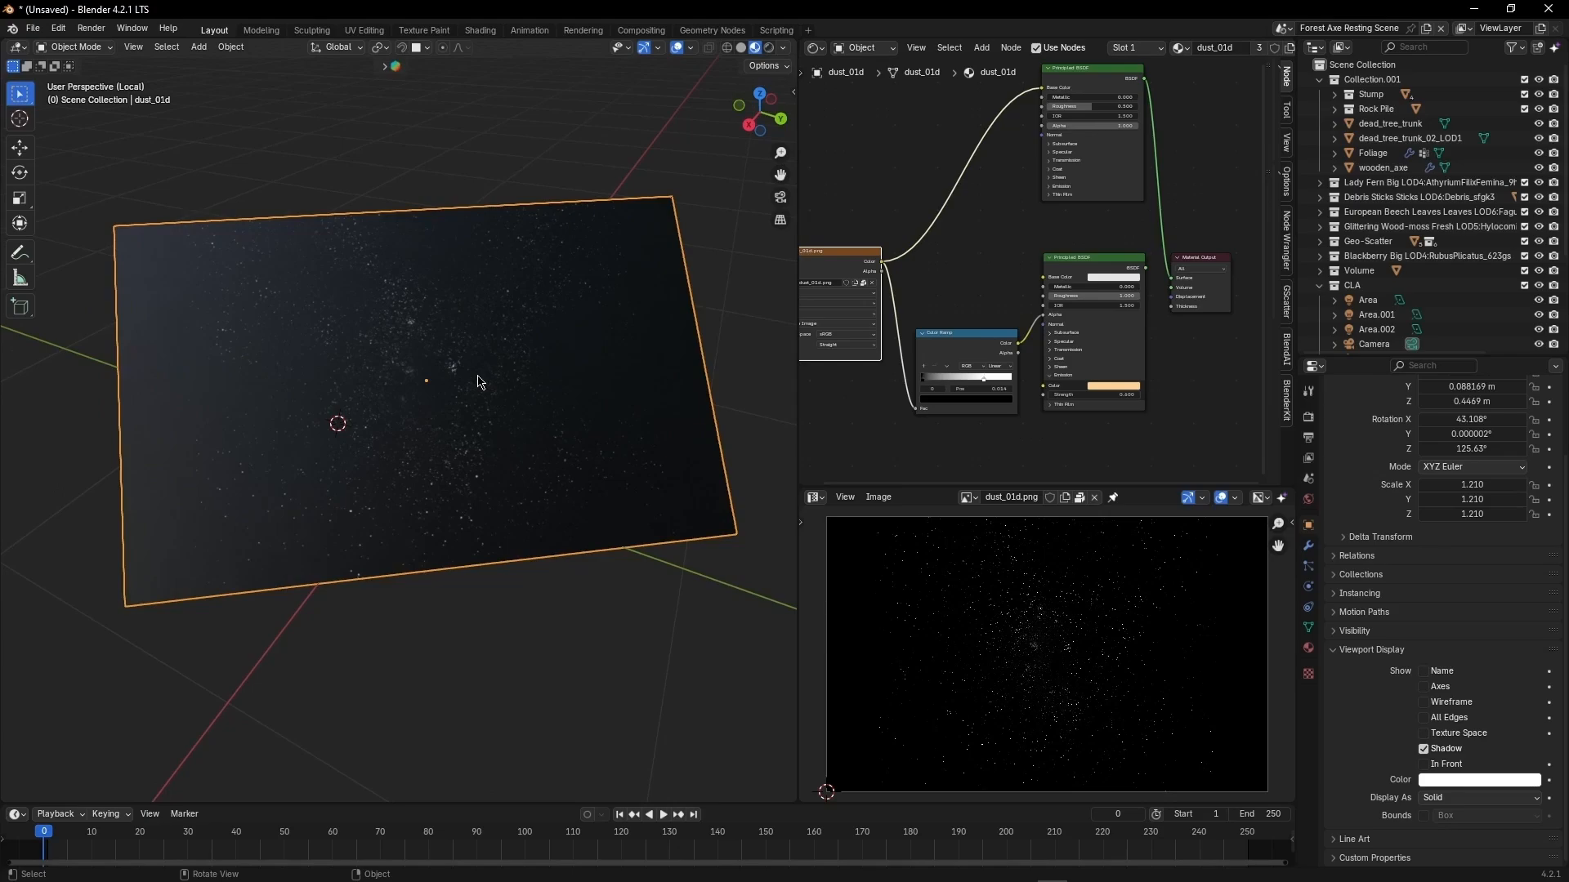
Step: Use the Principled BSDF fed by the Color Ramp as the material's surface and rearrange the dust_01d.png and Color Ramp nodes
{"action": "middle_click_drag", "start_coordinate": [1201, 237], "coordinate": [1029, 200]}
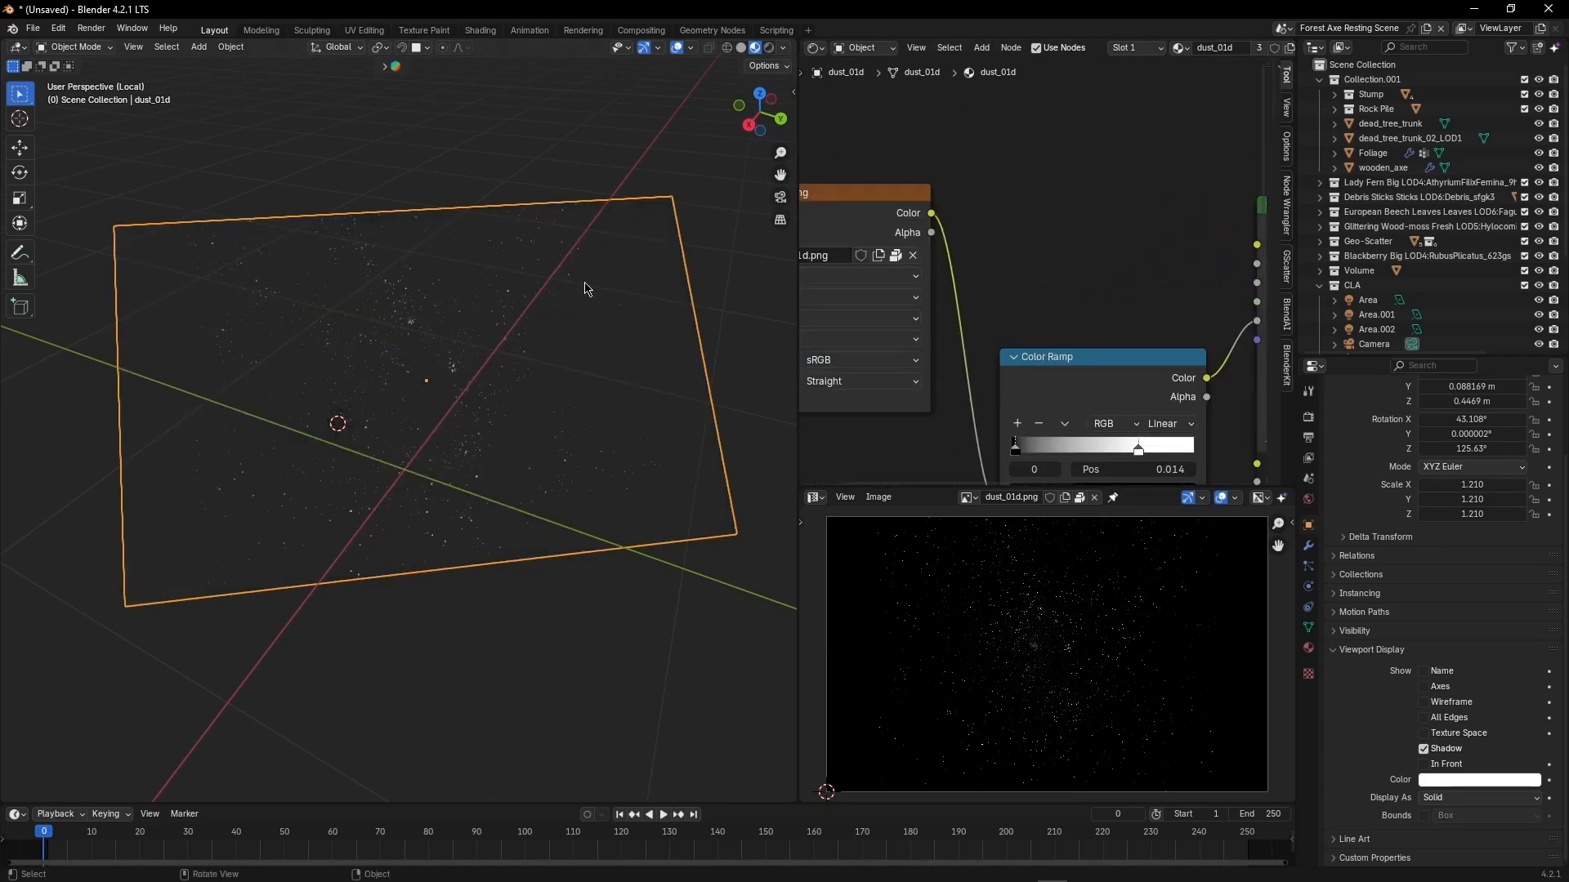
{"action": "scroll", "coordinate": [934, 222], "scroll_direction": "down", "scroll_amount": 2}
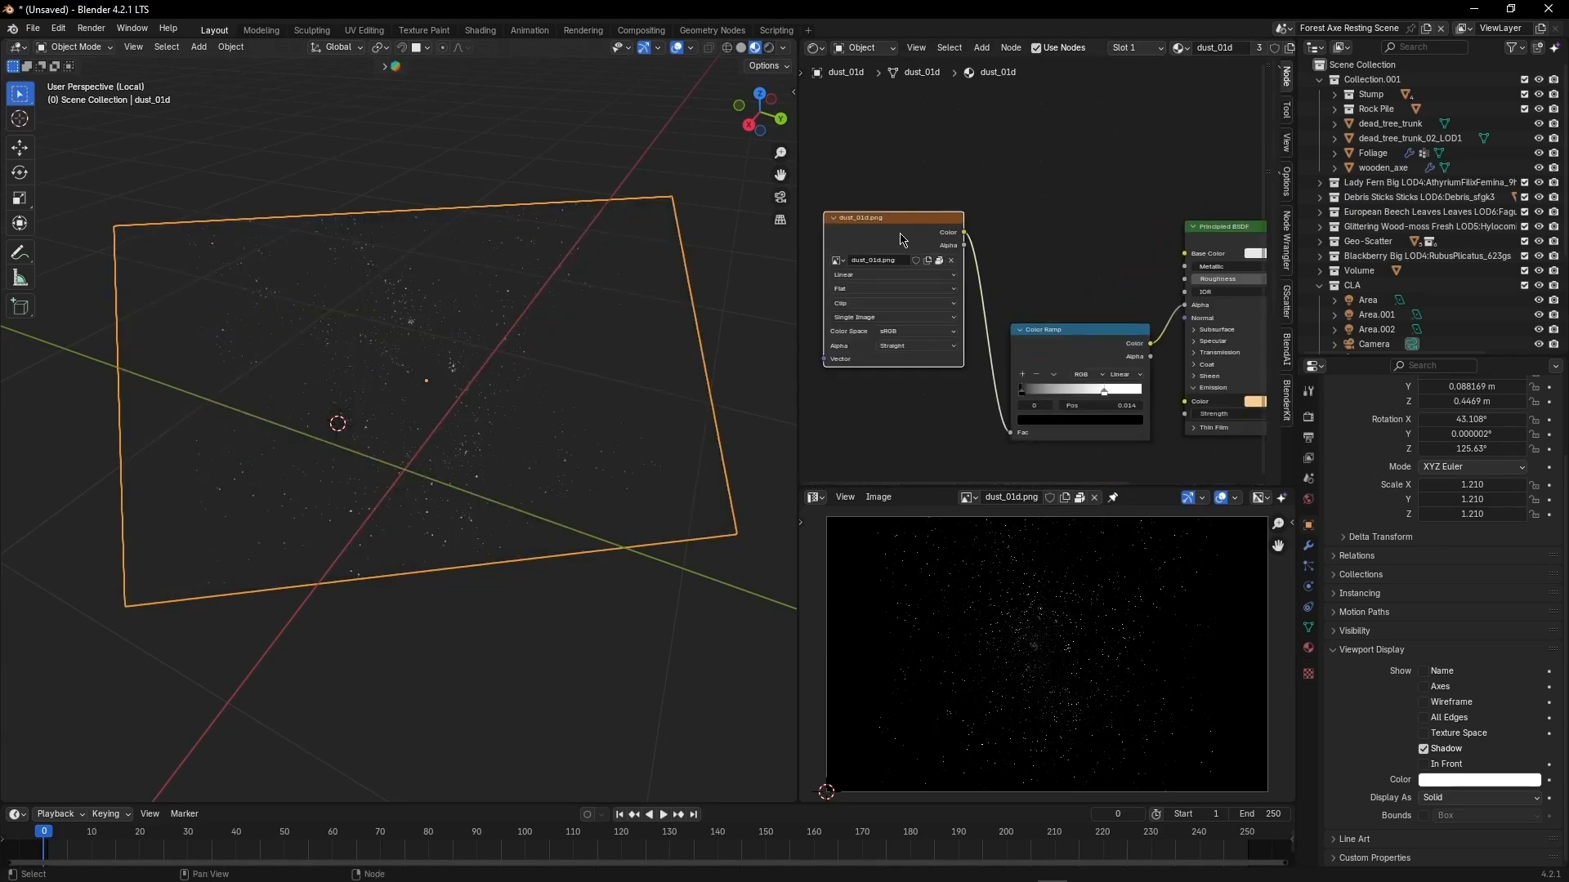
{"action": "left_click_drag", "start_coordinate": [901, 238], "coordinate": [885, 257]}
{"action": "left_click_drag", "start_coordinate": [1063, 337], "coordinate": [1052, 263]}
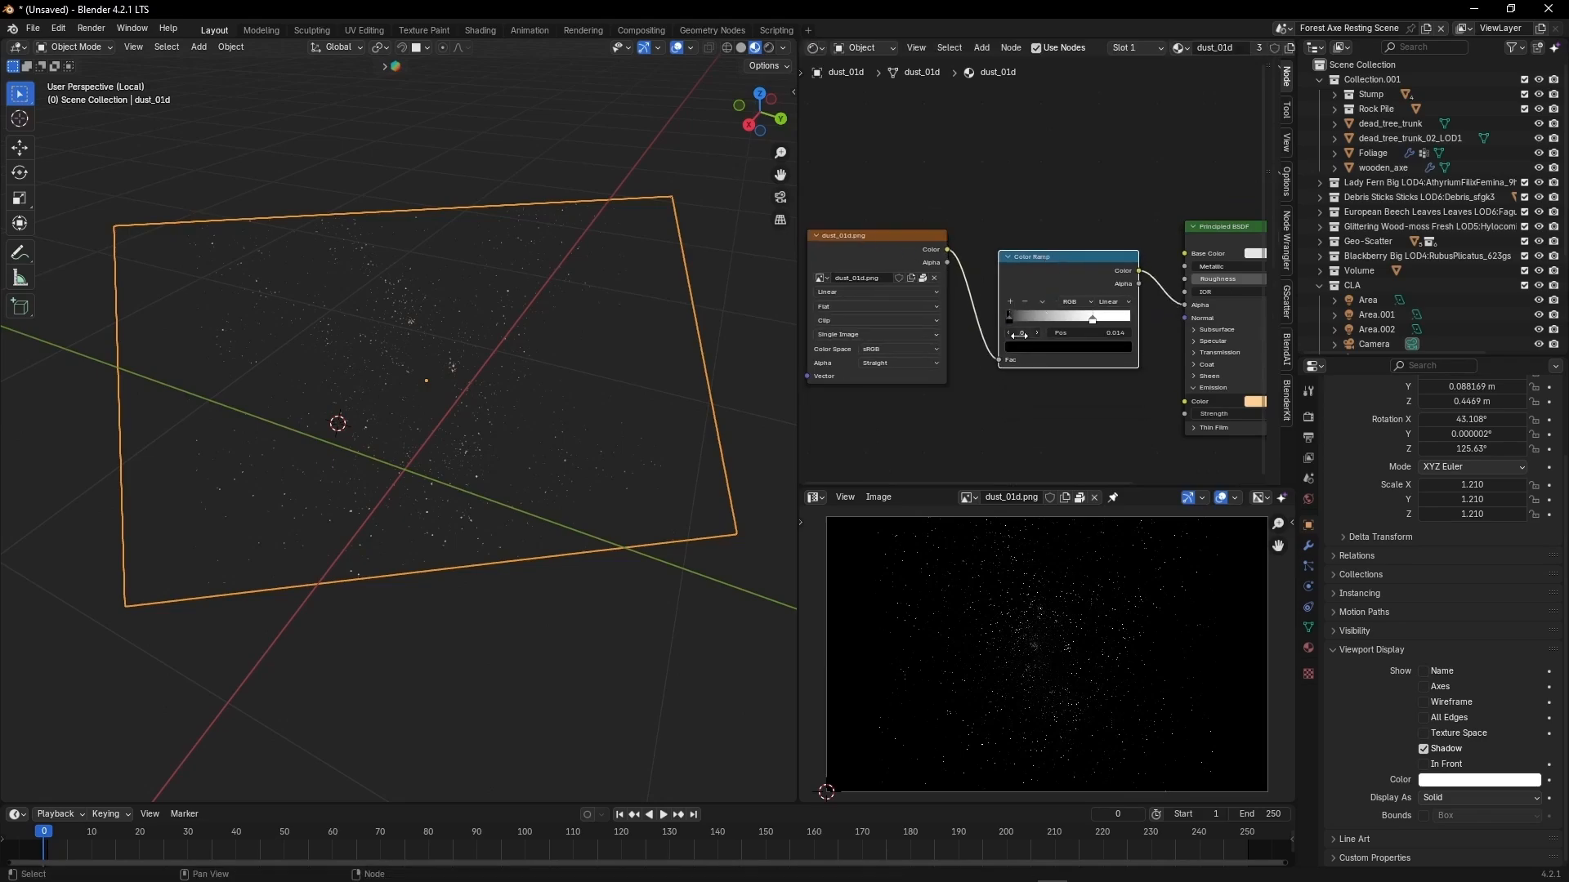
Step: Set the Color Ramp's black stop to position 0.000 and inspect the dust particles up close
{"action": "scroll", "coordinate": [1020, 335], "scroll_direction": "up", "scroll_amount": 1}
{"action": "mouse_move", "coordinate": [1010, 333]}
{"action": "left_mouse_down"}
{"action": "mouse_move", "coordinate": [1087, 331]}
{"action": "mouse_move", "coordinate": [998, 332]}
{"action": "left_mouse_up"}
{"action": "scroll", "coordinate": [470, 342], "scroll_direction": "up", "scroll_amount": 4}
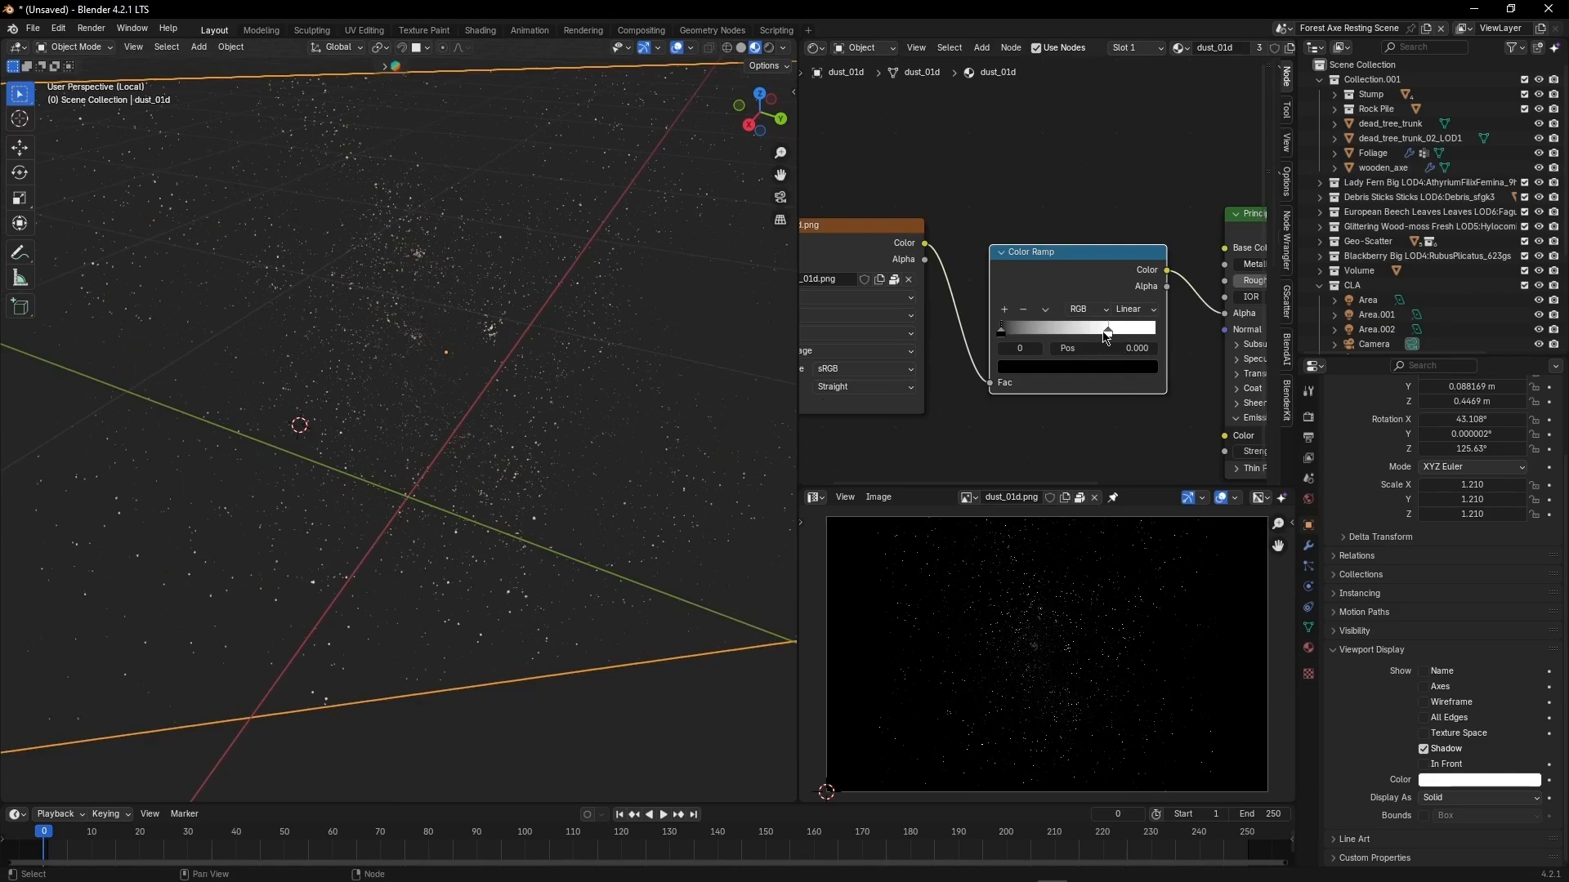
Step: Try moving the Color Ramp's white stop to position 0.120 to reveal more dust, and undo it
{"action": "left_click_drag", "start_coordinate": [1105, 337], "coordinate": [1017, 339]}
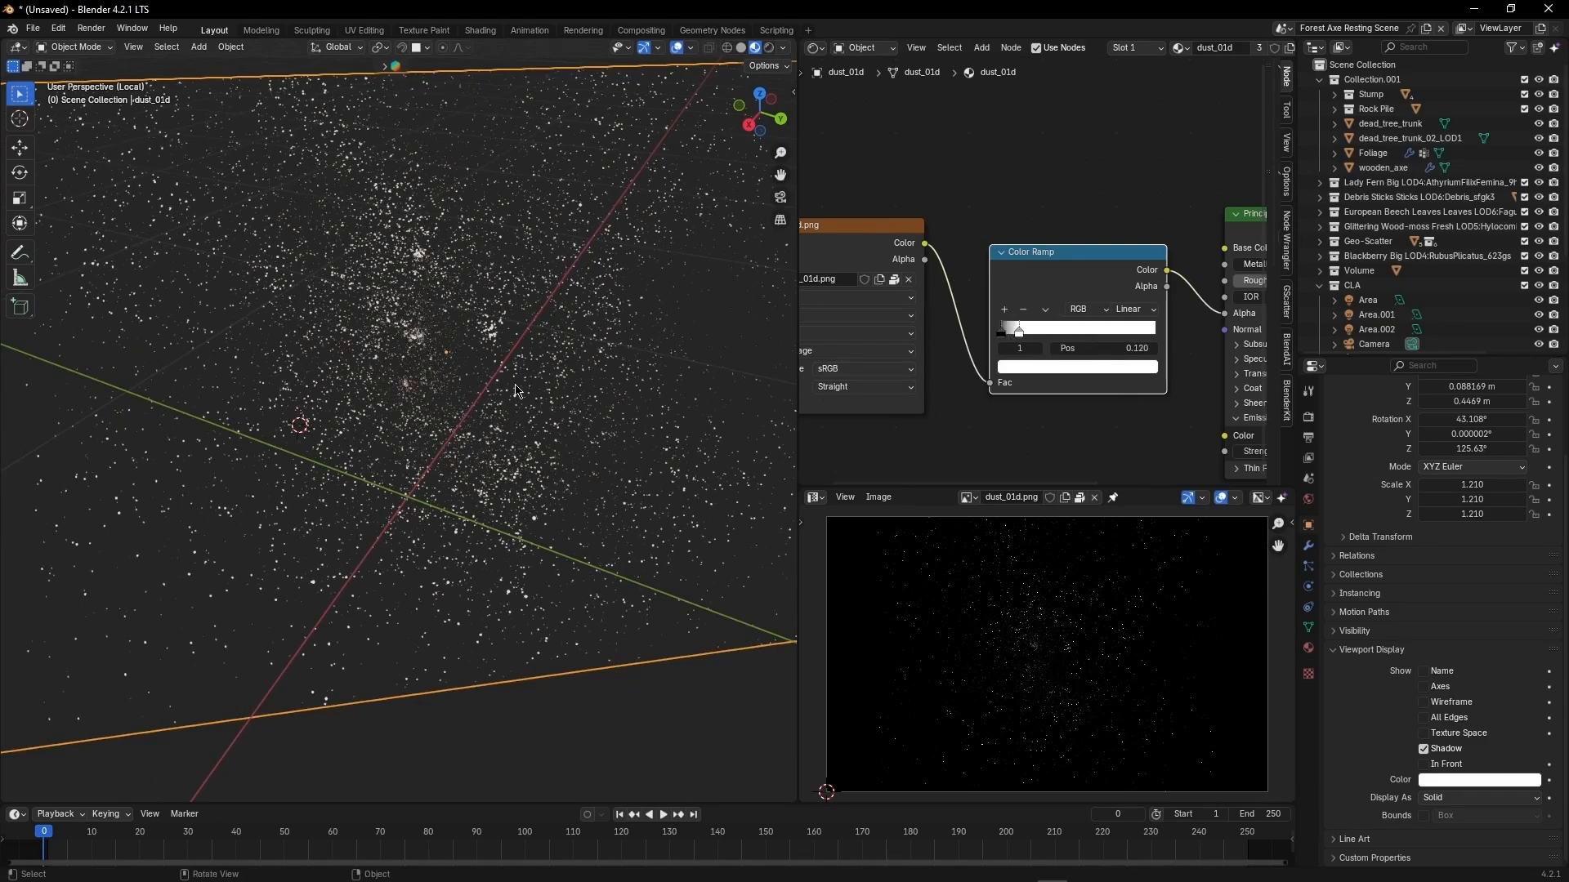
{"action": "key", "text": "ctrl+z"}
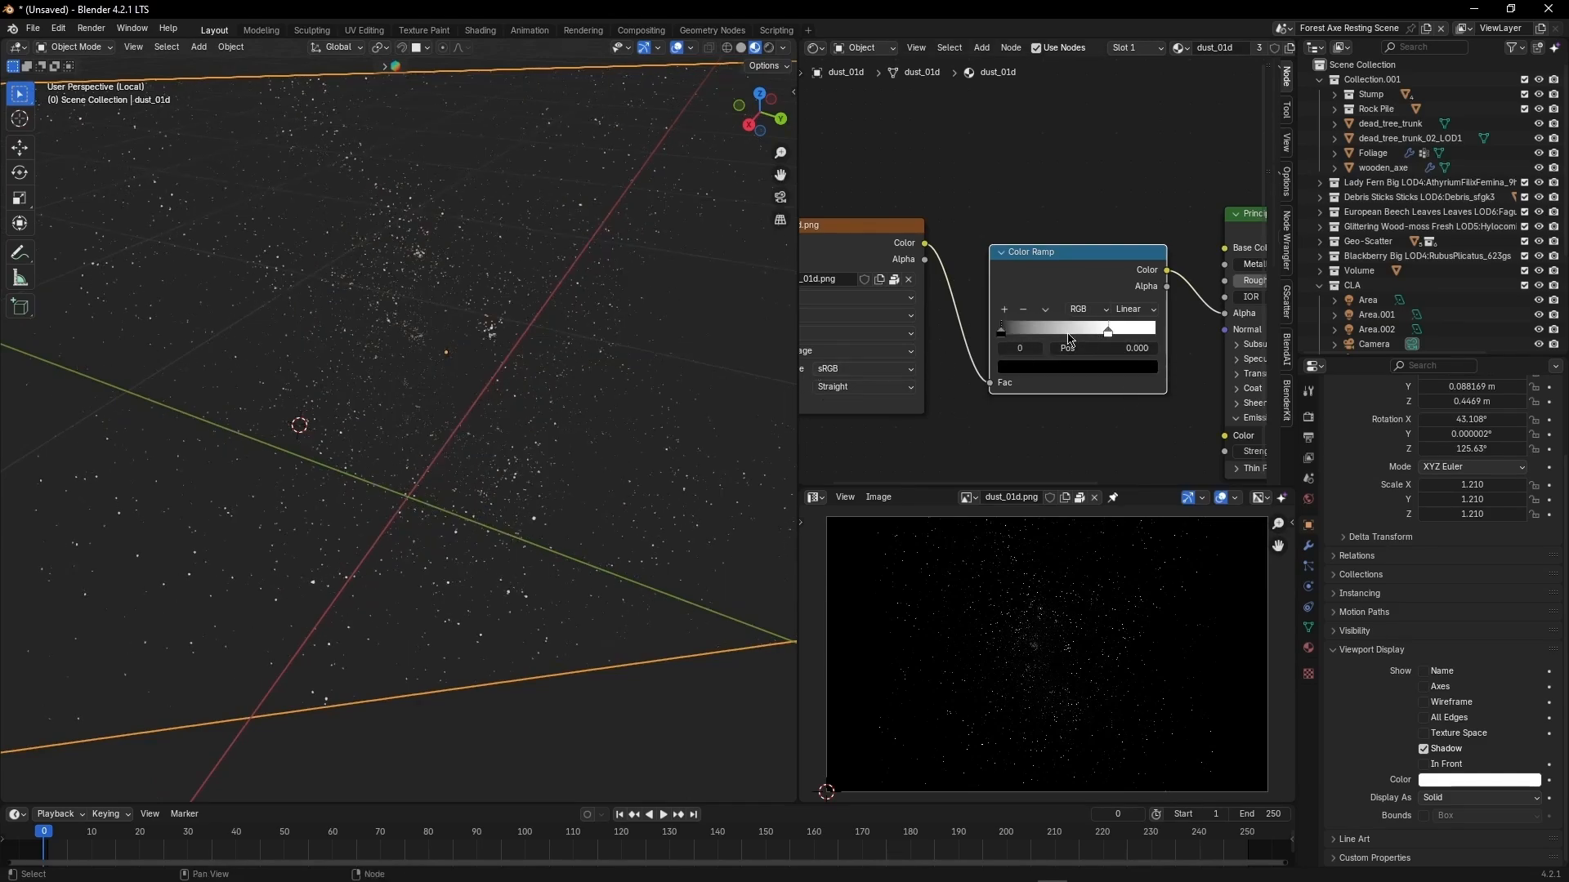
{"action": "scroll", "coordinate": [1065, 320], "scroll_direction": "down", "scroll_amount": 1}
{"action": "scroll", "coordinate": [1060, 298], "scroll_direction": "up", "scroll_amount": 2}
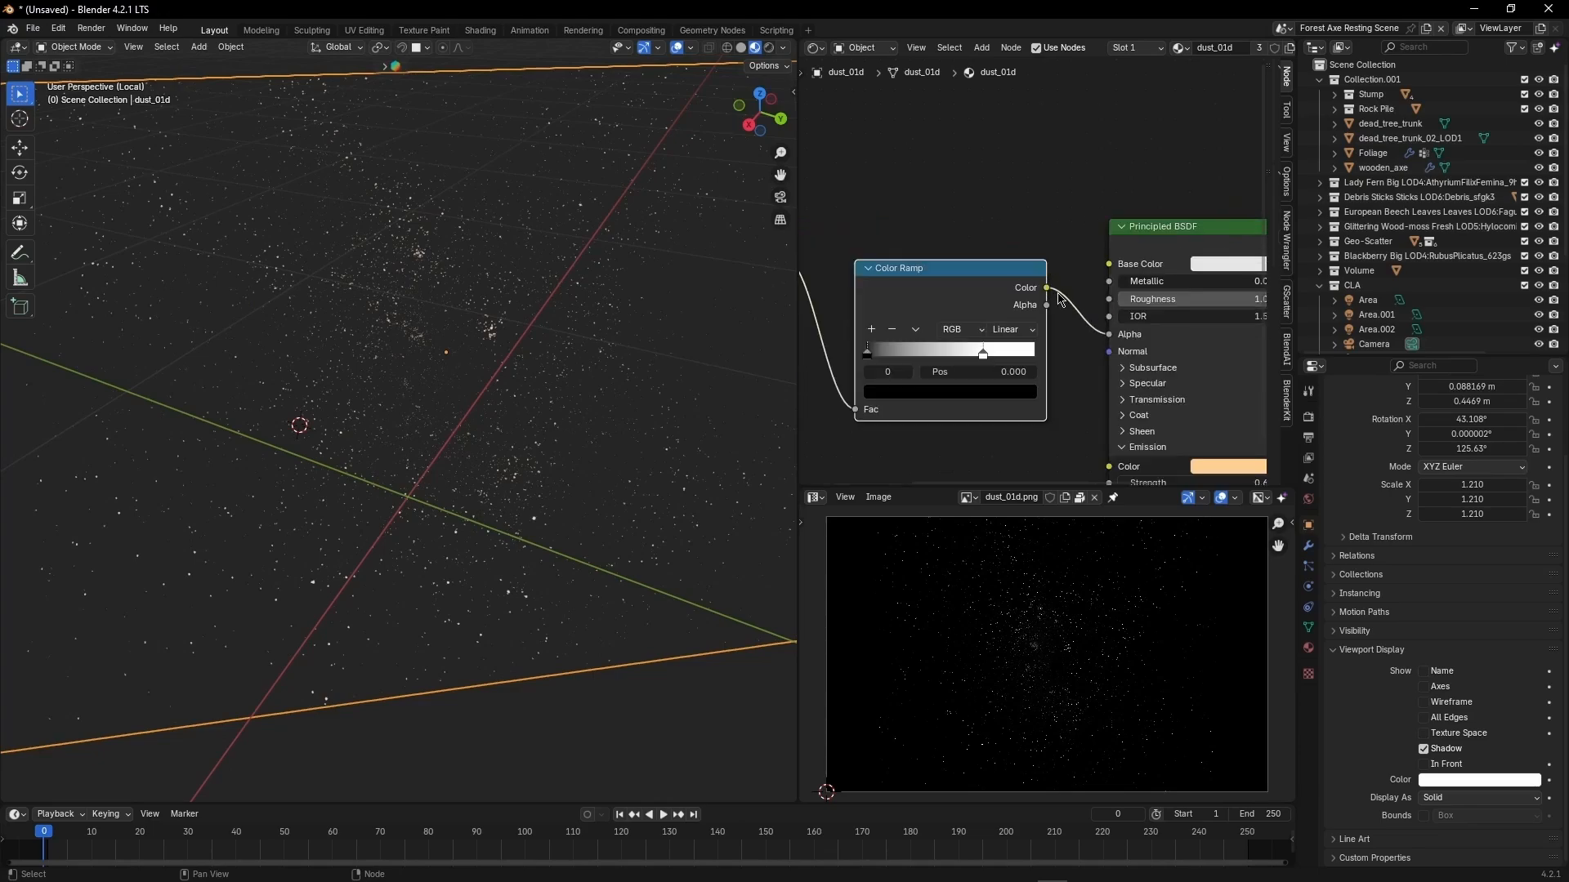
{"action": "mouse_move", "coordinate": [1108, 330]}
{"action": "left_mouse_down"}
{"action": "mouse_move", "coordinate": [1106, 273]}
{"action": "mouse_move", "coordinate": [1109, 334]}
{"action": "left_mouse_up"}
{"action": "scroll", "coordinate": [485, 294], "scroll_direction": "down", "scroll_amount": 3}
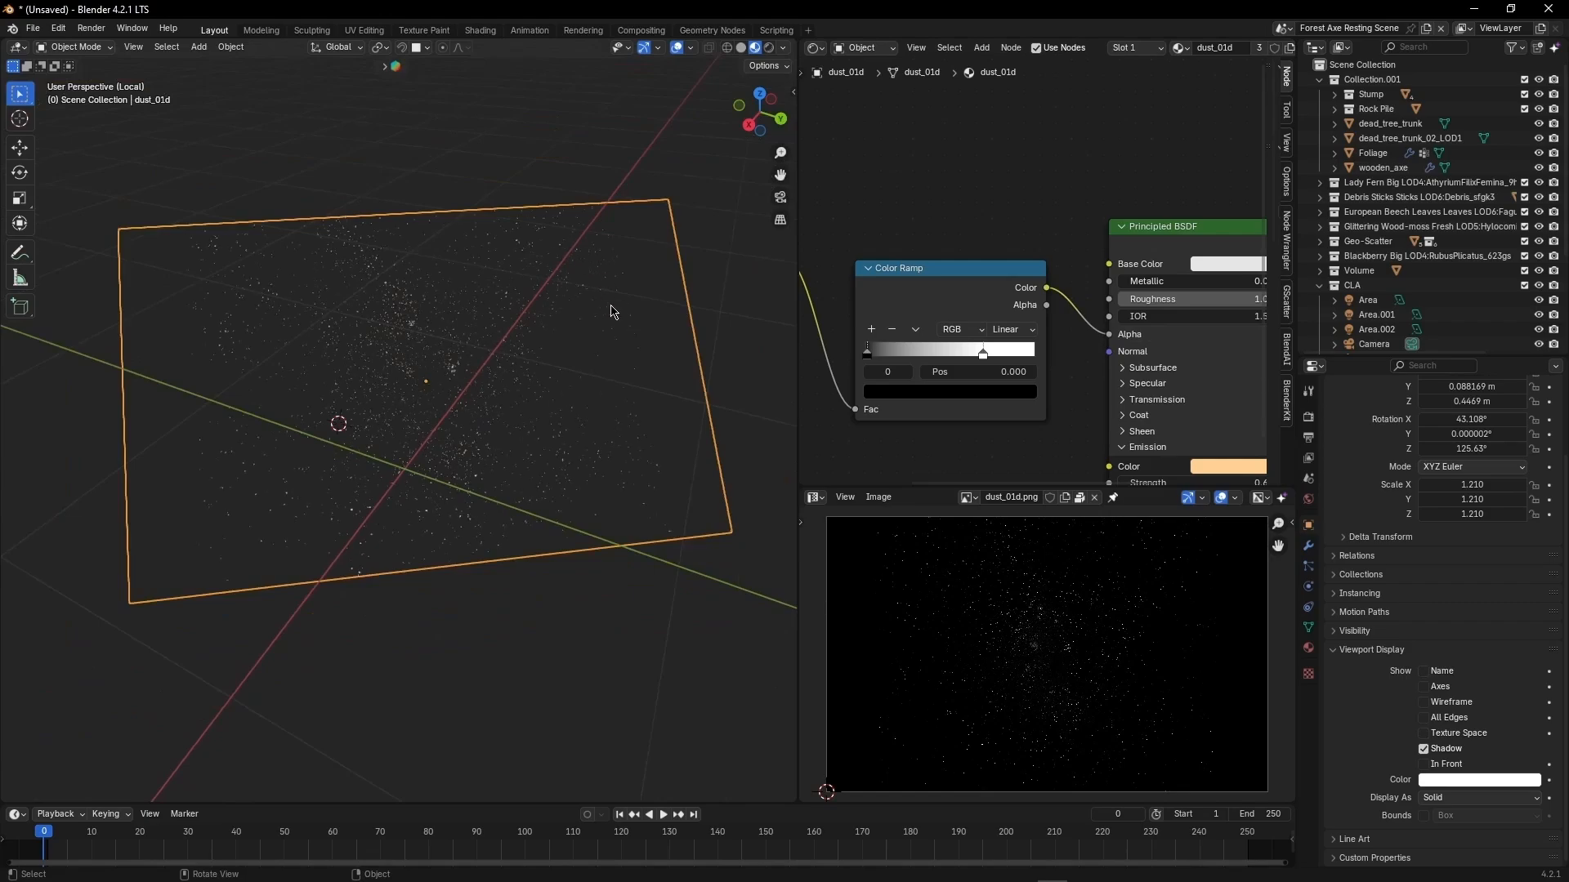
Step: Try the Principled BSDF's emission strength at 0, check its emission color, and return the strength to 0.600
{"action": "scroll", "coordinate": [1019, 382], "scroll_direction": "down", "scroll_amount": 2}
{"action": "middle_click_drag", "start_coordinate": [1019, 382], "coordinate": [874, 286]}
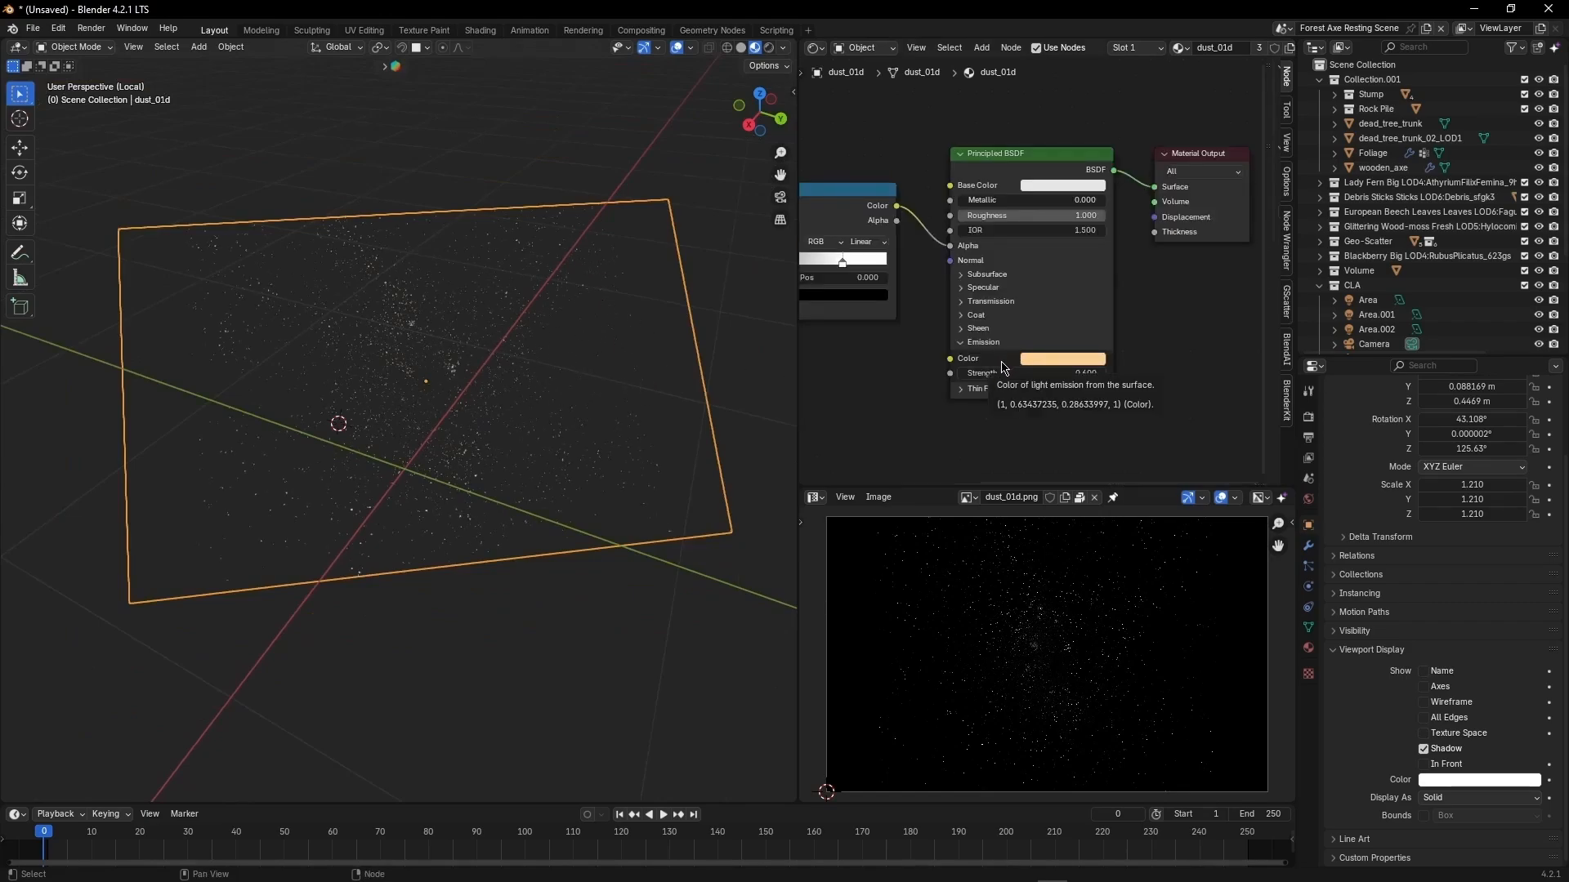
{"action": "left_click", "coordinate": [1062, 373]}
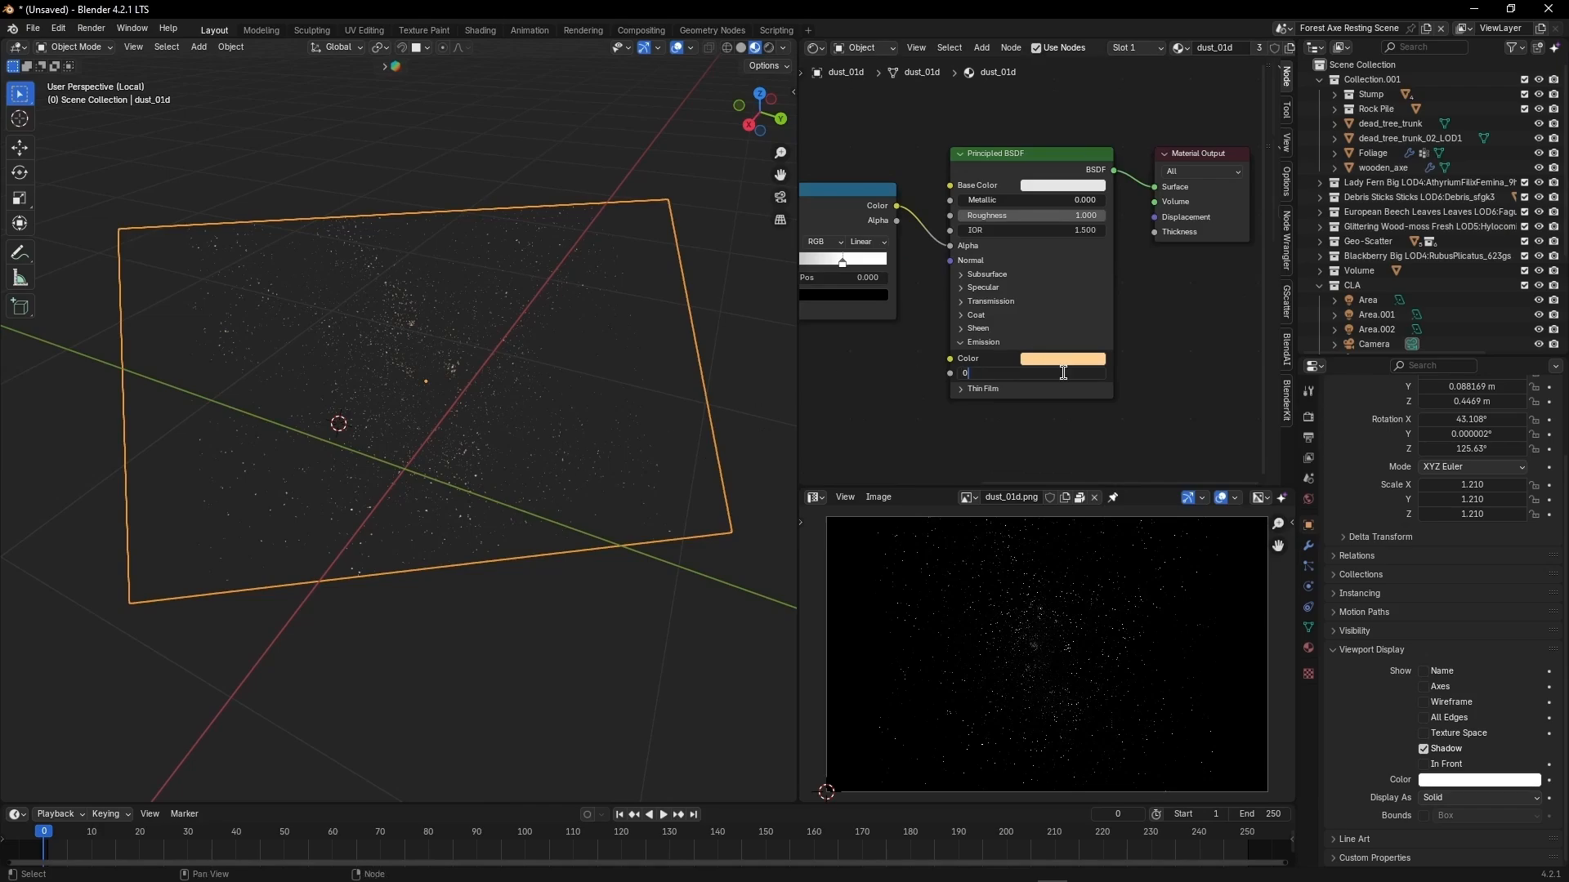
{"action": "key", "text": "Return"}
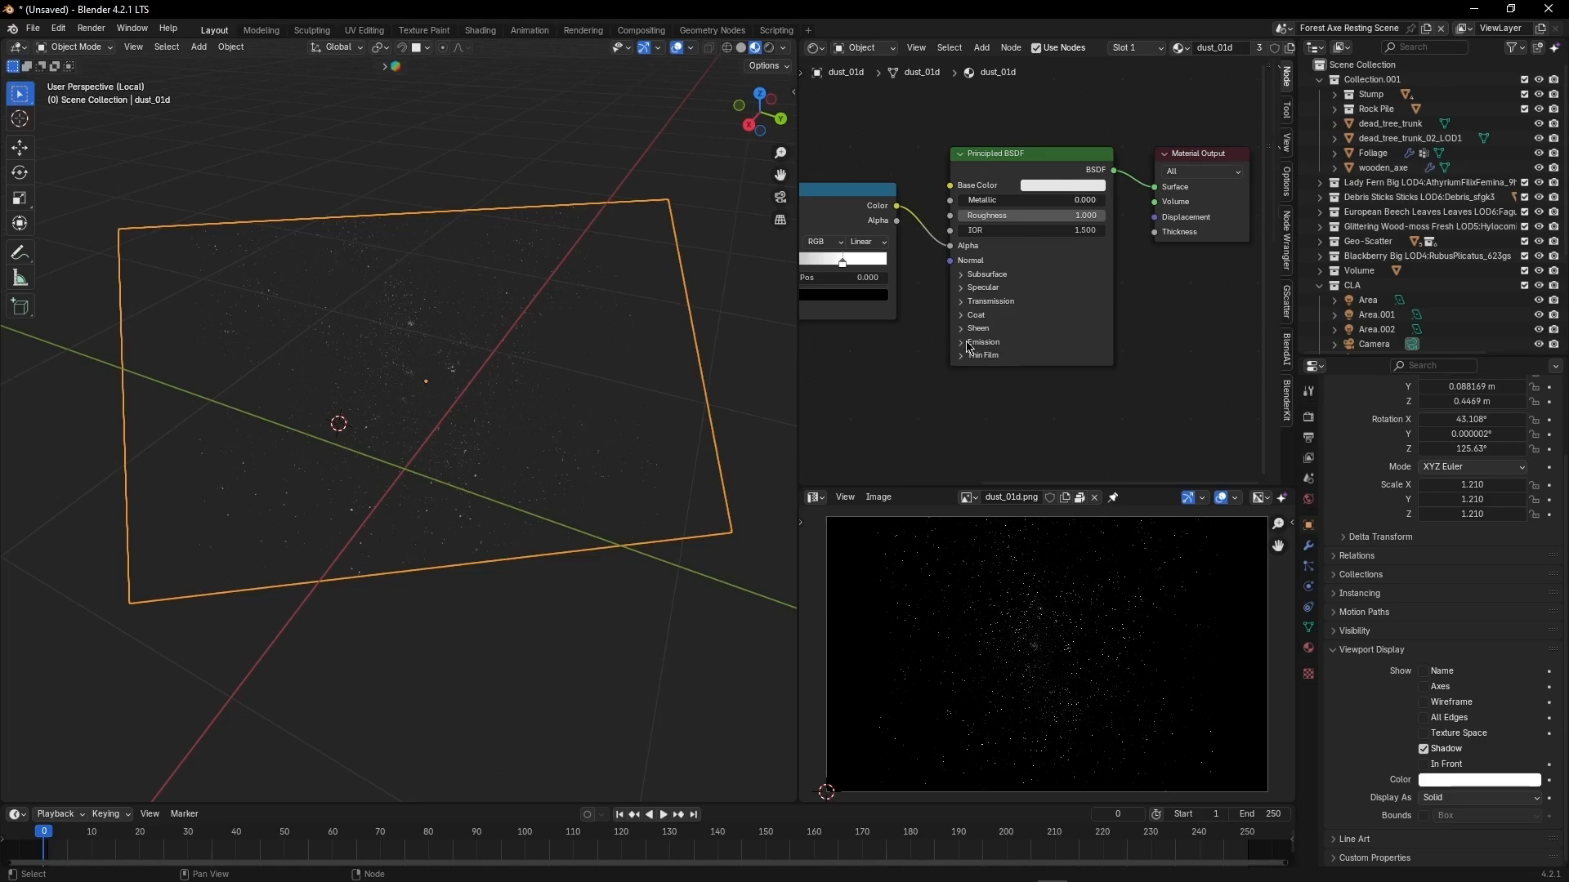
{"action": "left_click", "coordinate": [1066, 360]}
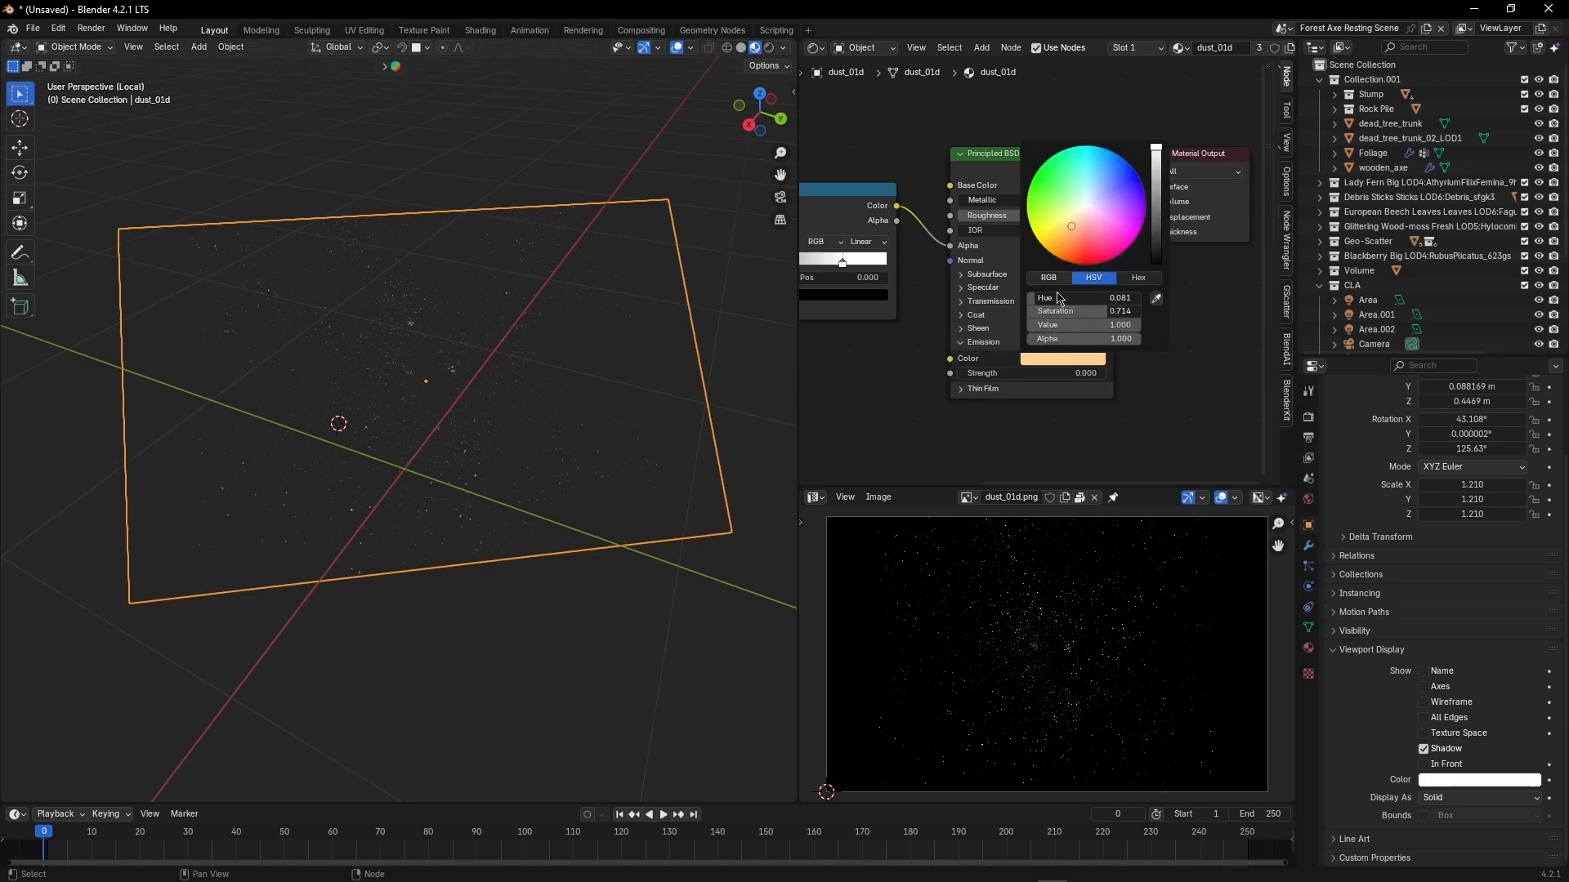
{"action": "left_click_drag", "start_coordinate": [1010, 374], "coordinate": [1037, 373]}
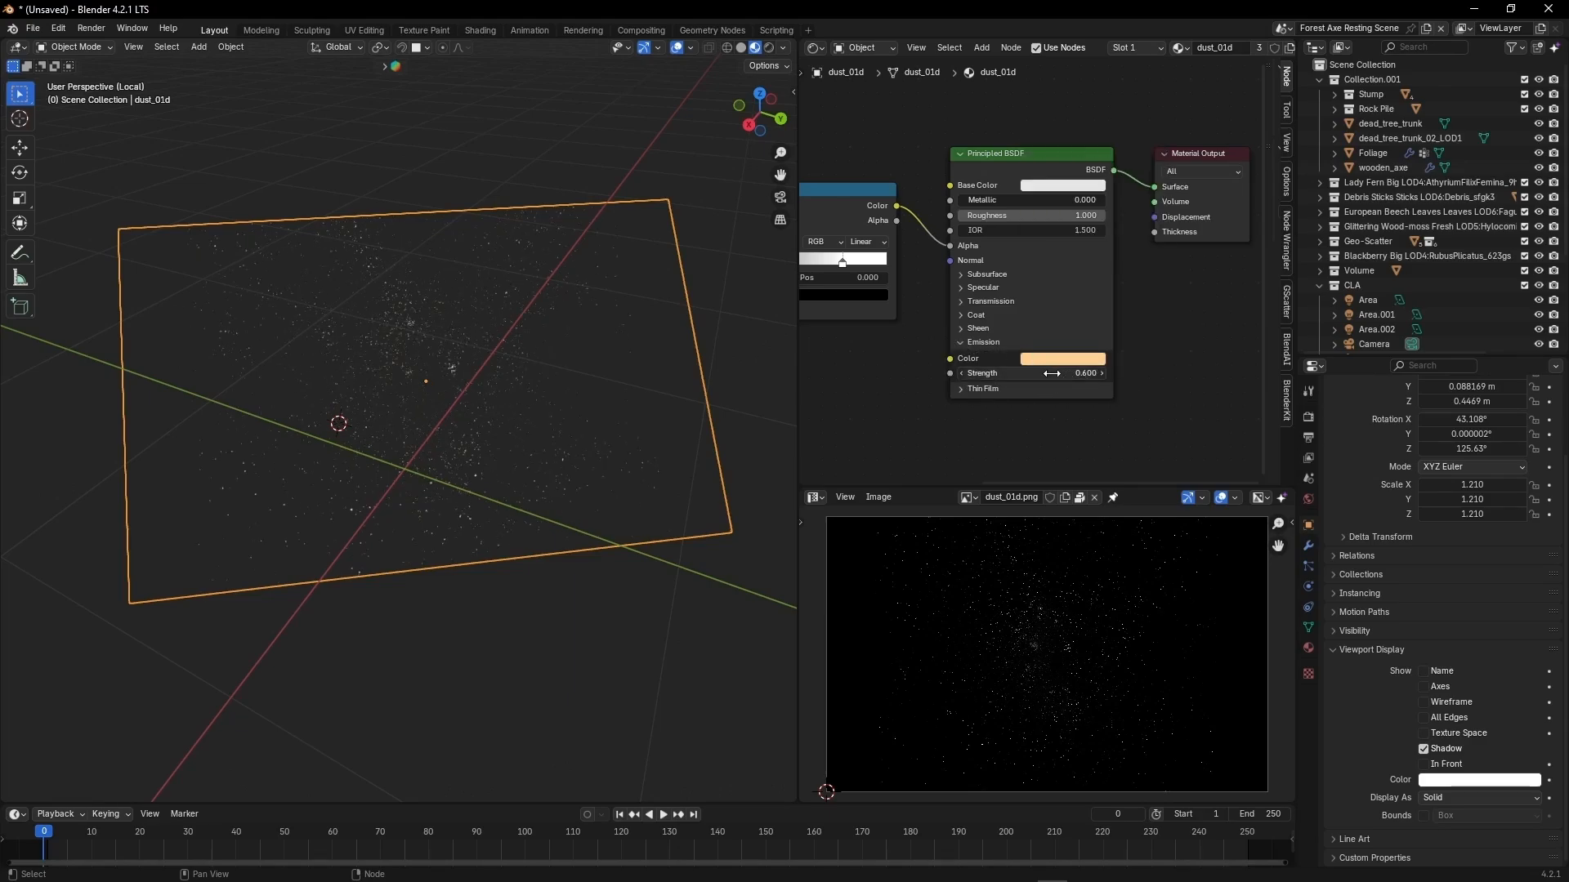
Step: Examine the glowing dust particles up close in Rendered shading
{"action": "middle_click_drag", "start_coordinate": [1117, 243], "coordinate": [1122, 317]}
{"action": "key", "text": "z"}
{"action": "left_click", "coordinate": [616, 312]}
{"action": "scroll", "coordinate": [528, 346], "scroll_direction": "up", "scroll_amount": 3}
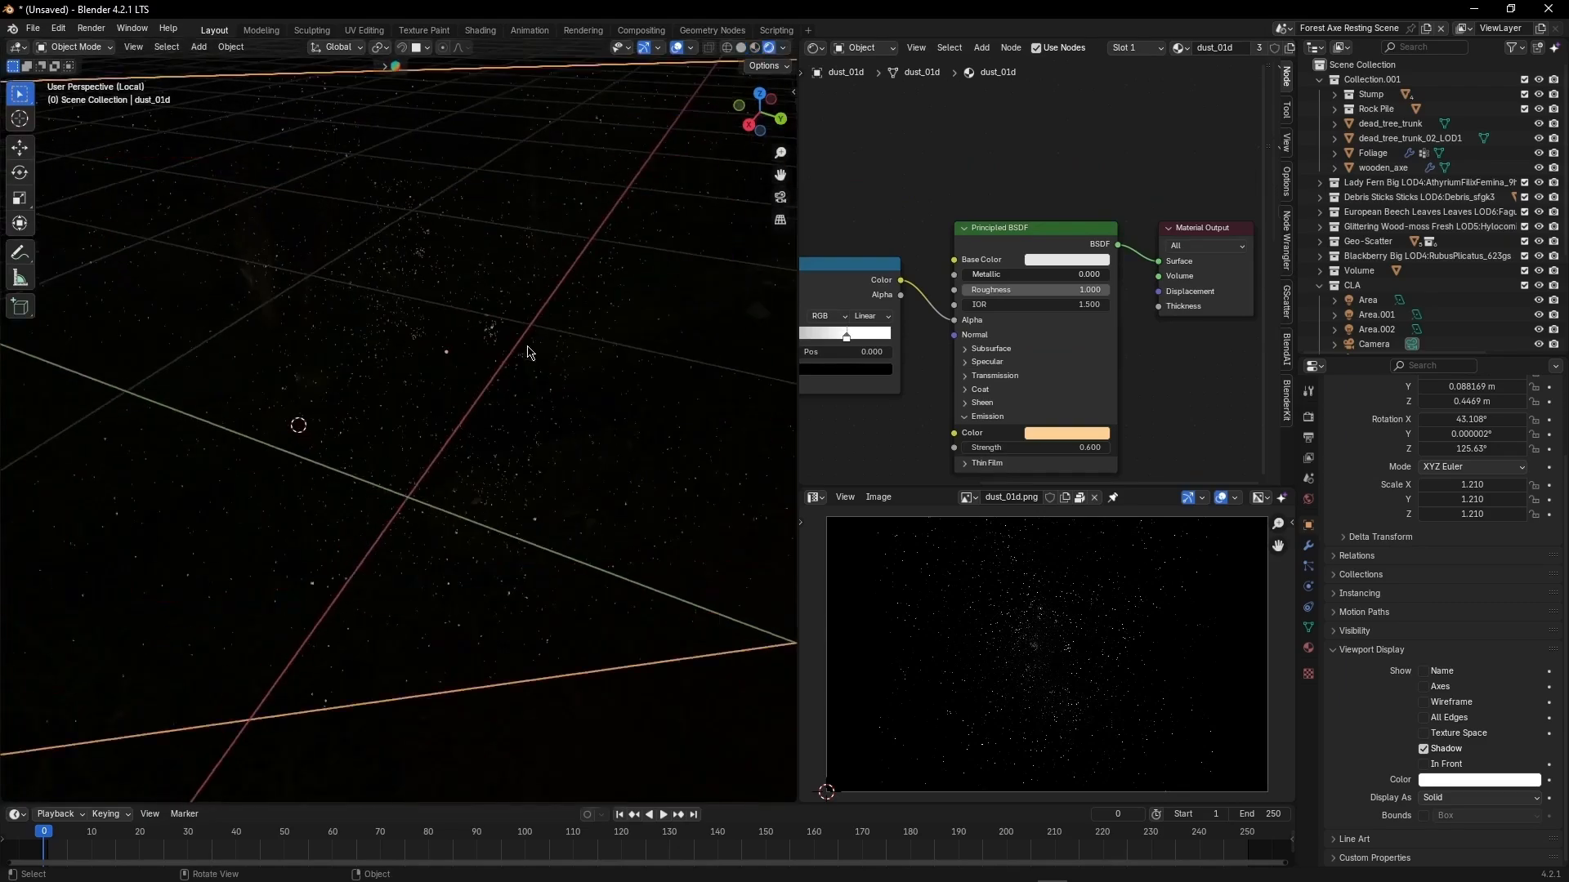
Step: Show the whole scene in Solid shading with overlays and set the dust plane's viewport display to Wire
{"action": "key", "text": "shift+alt+z"}
{"action": "key", "text": "z"}
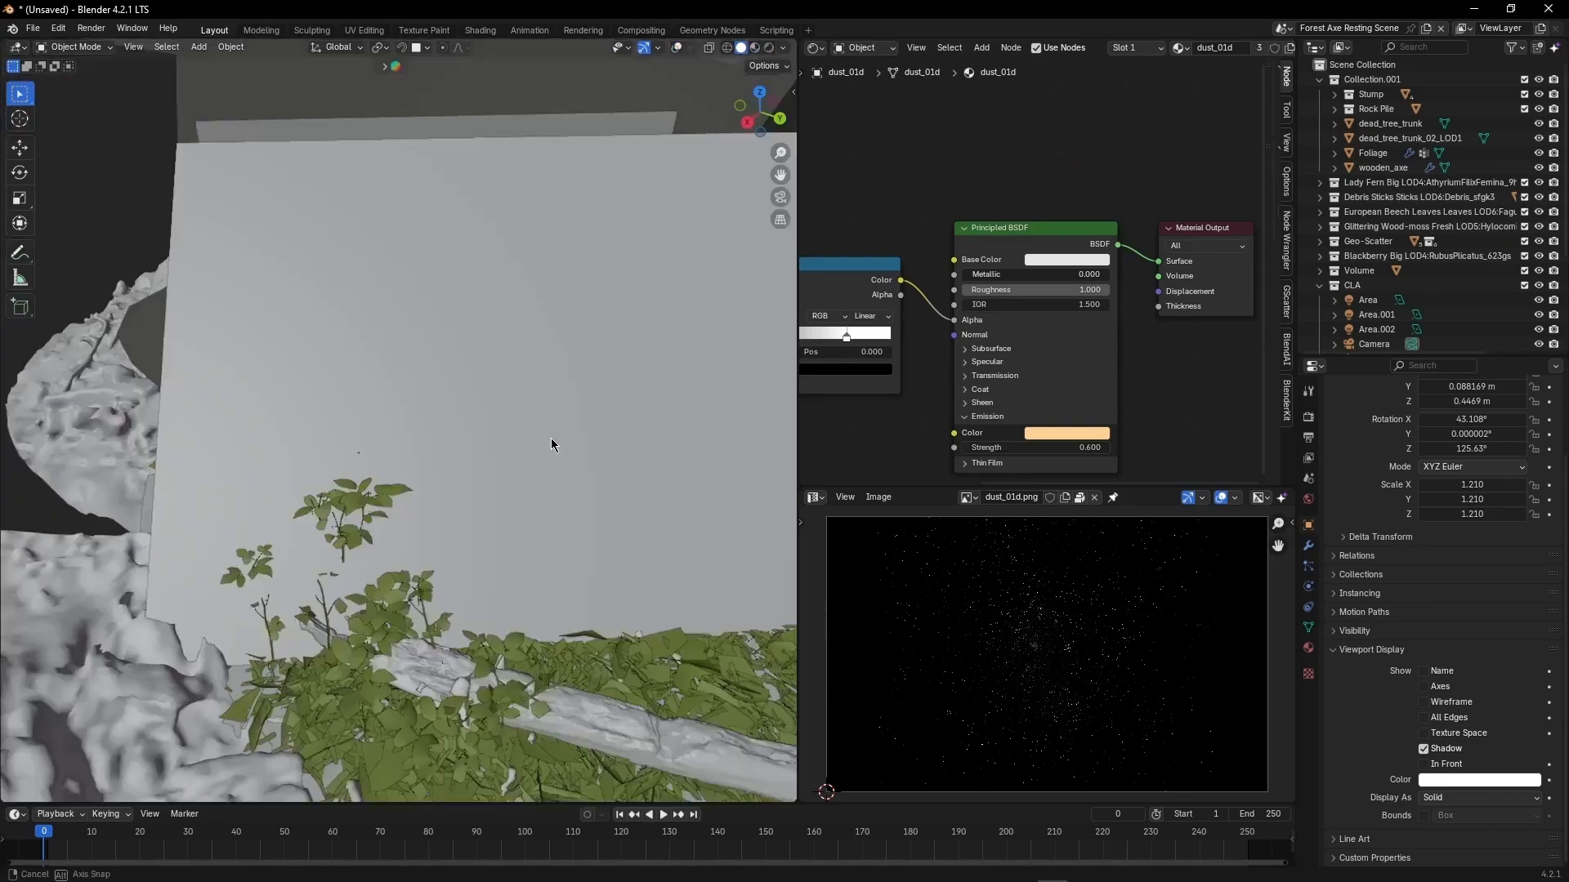
{"action": "middle_click_drag", "start_coordinate": [553, 445], "coordinate": [444, 451], "text": "shift"}
{"action": "scroll", "coordinate": [607, 159], "scroll_direction": "down", "scroll_amount": 4}
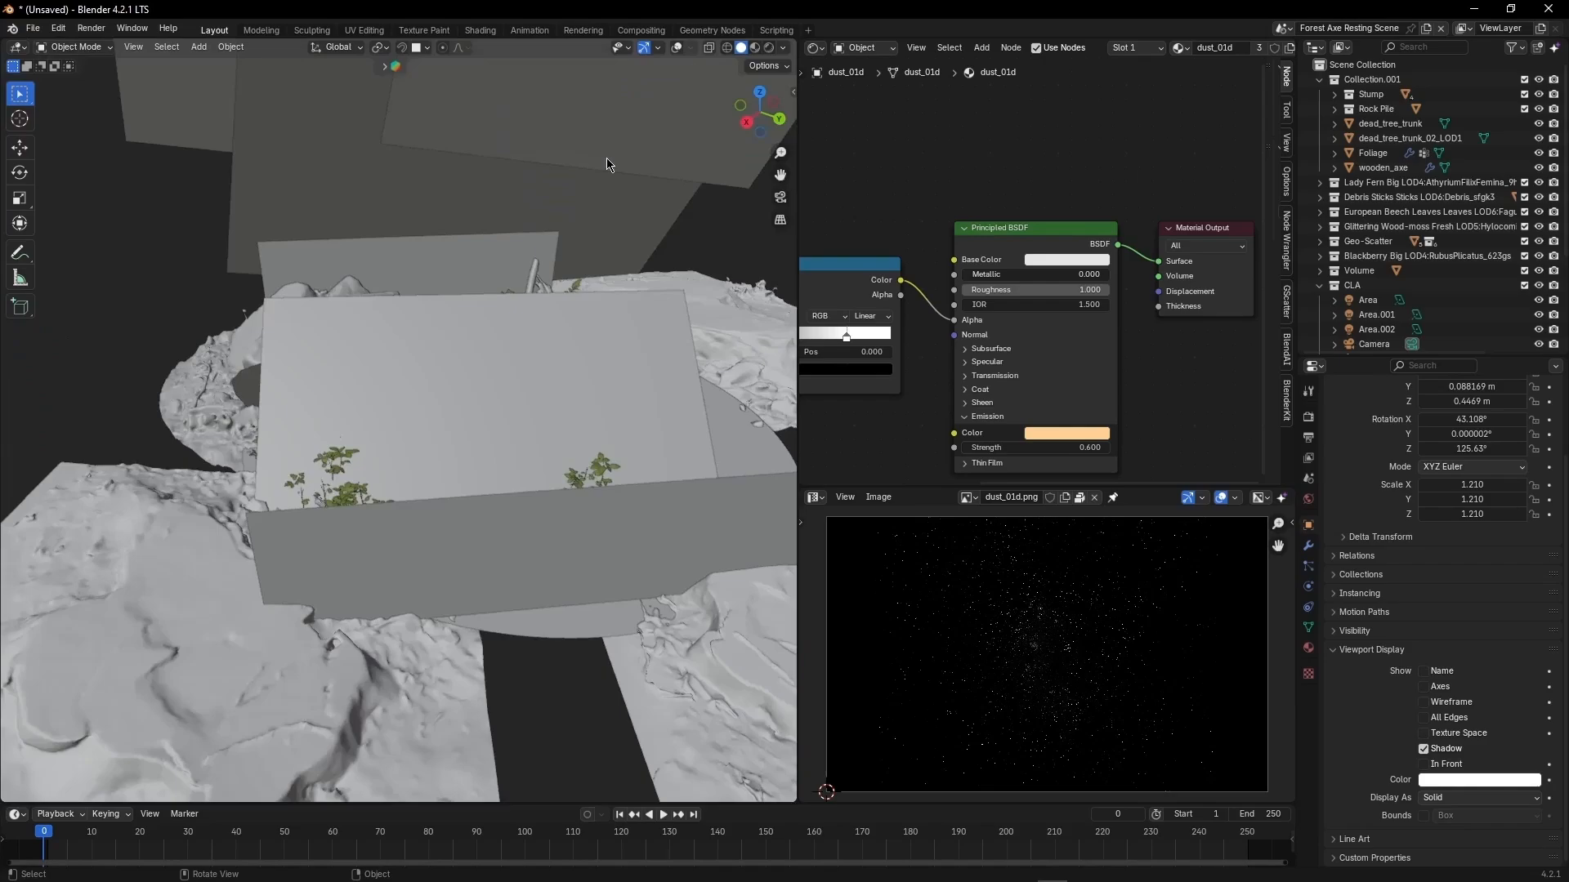
{"action": "left_click", "coordinate": [678, 49]}
{"action": "scroll", "coordinate": [616, 225], "scroll_direction": "up", "scroll_amount": 4}
{"action": "scroll", "coordinate": [534, 308], "scroll_direction": "down", "scroll_amount": 4}
{"action": "middle_click_drag", "start_coordinate": [533, 309], "coordinate": [504, 392]}
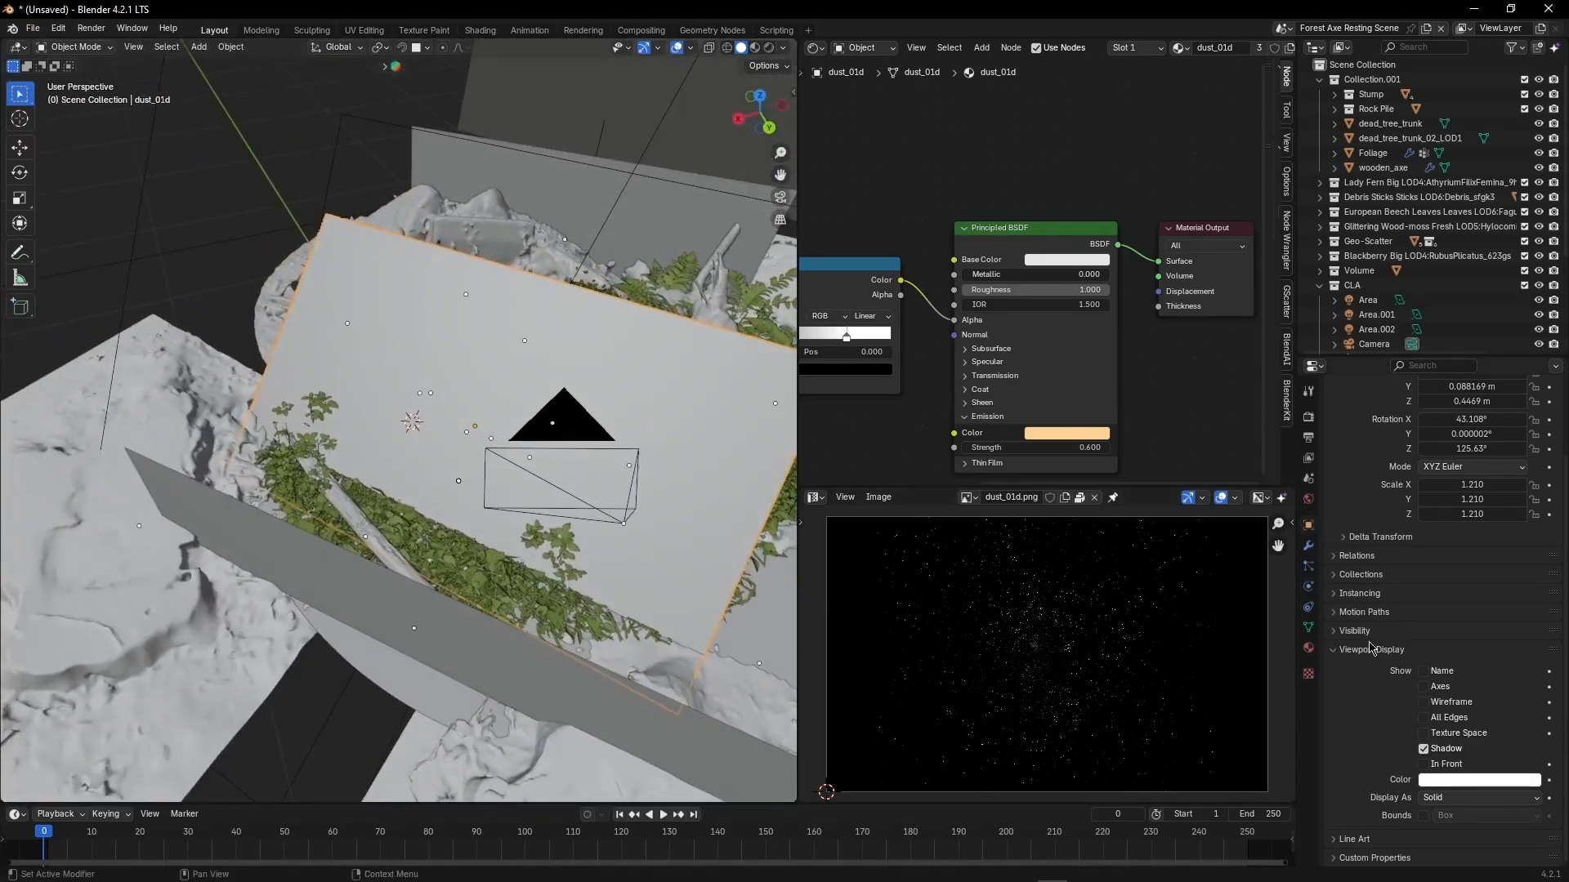
{"action": "left_click", "coordinate": [1478, 797]}
{"action": "left_click", "coordinate": [1463, 829]}
Step: View the axe scene with its dust through the camera in Rendered shading
{"action": "key", "text": "KP_0"}
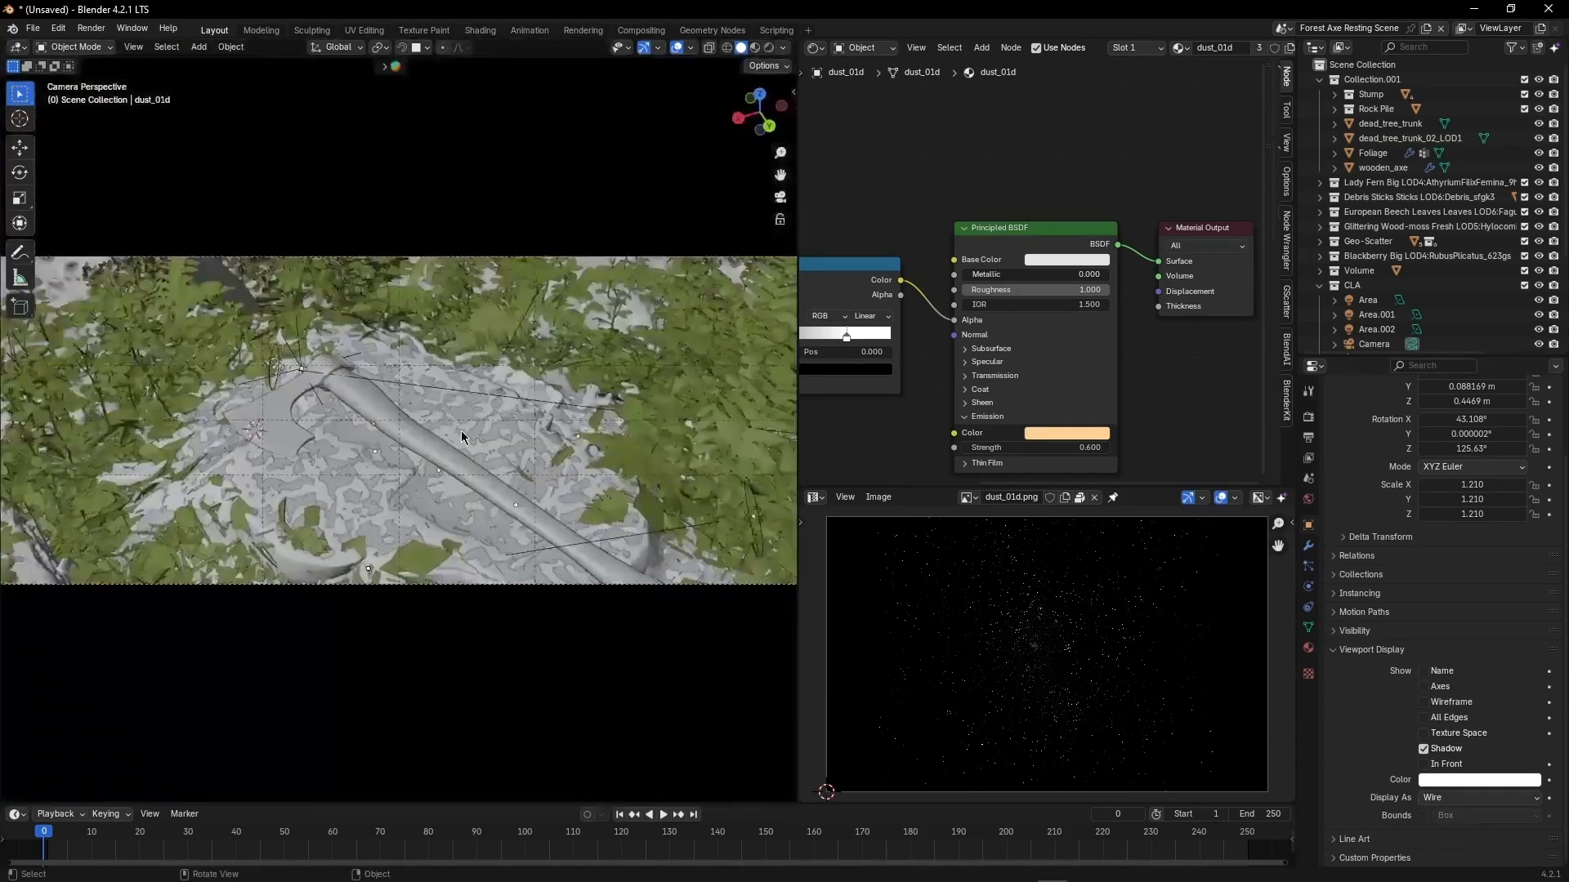
{"action": "key", "text": "z"}
{"action": "left_click", "coordinate": [449, 386]}
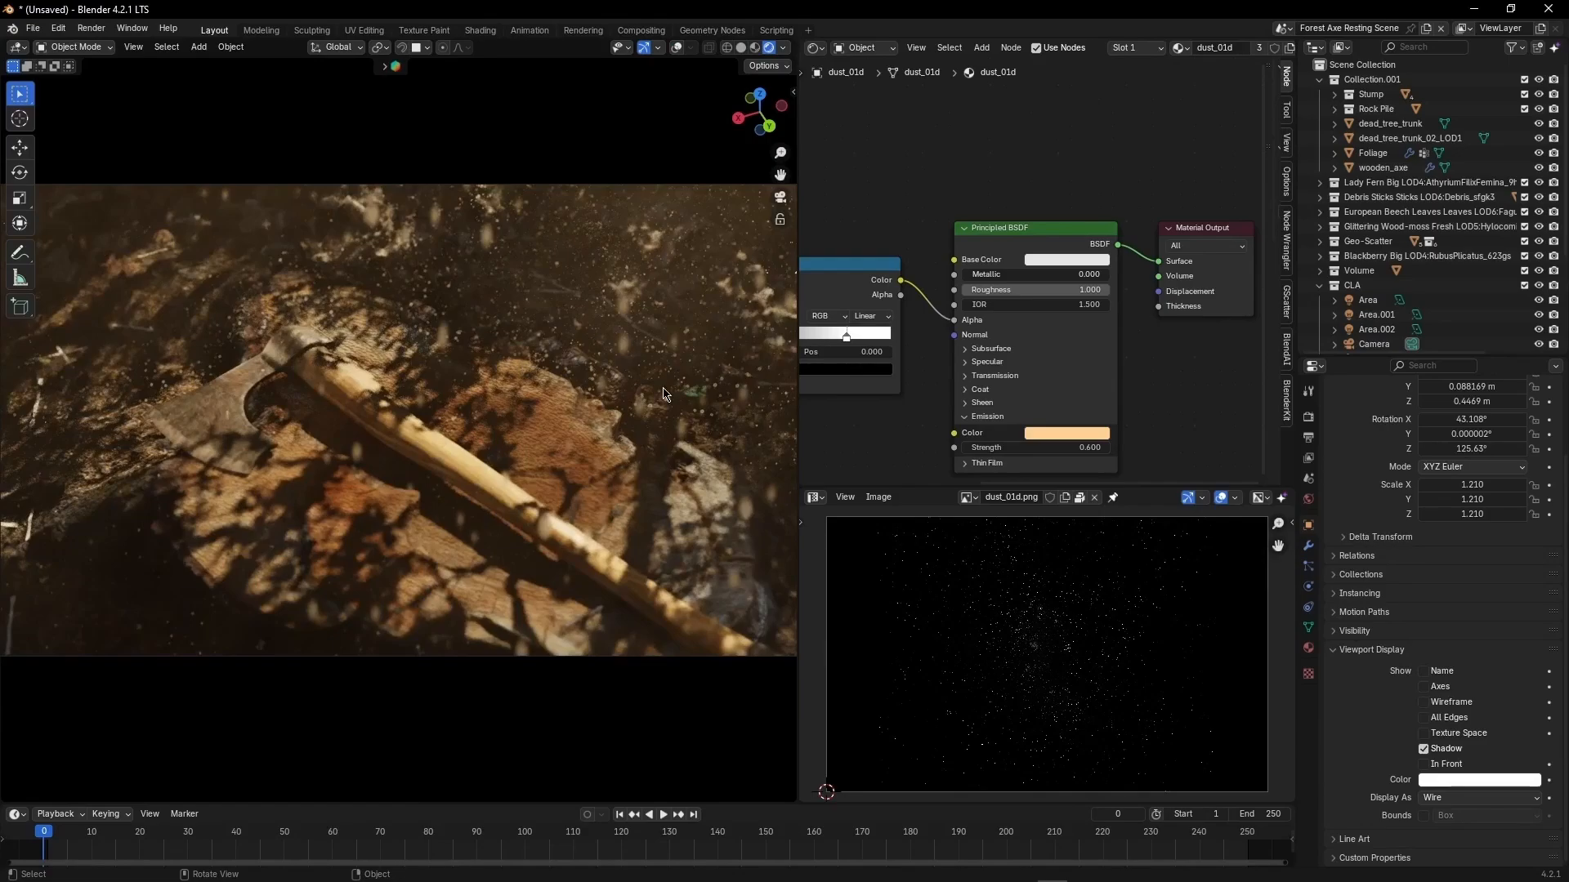
{"action": "scroll", "coordinate": [533, 423], "scroll_direction": "up", "scroll_amount": 3}
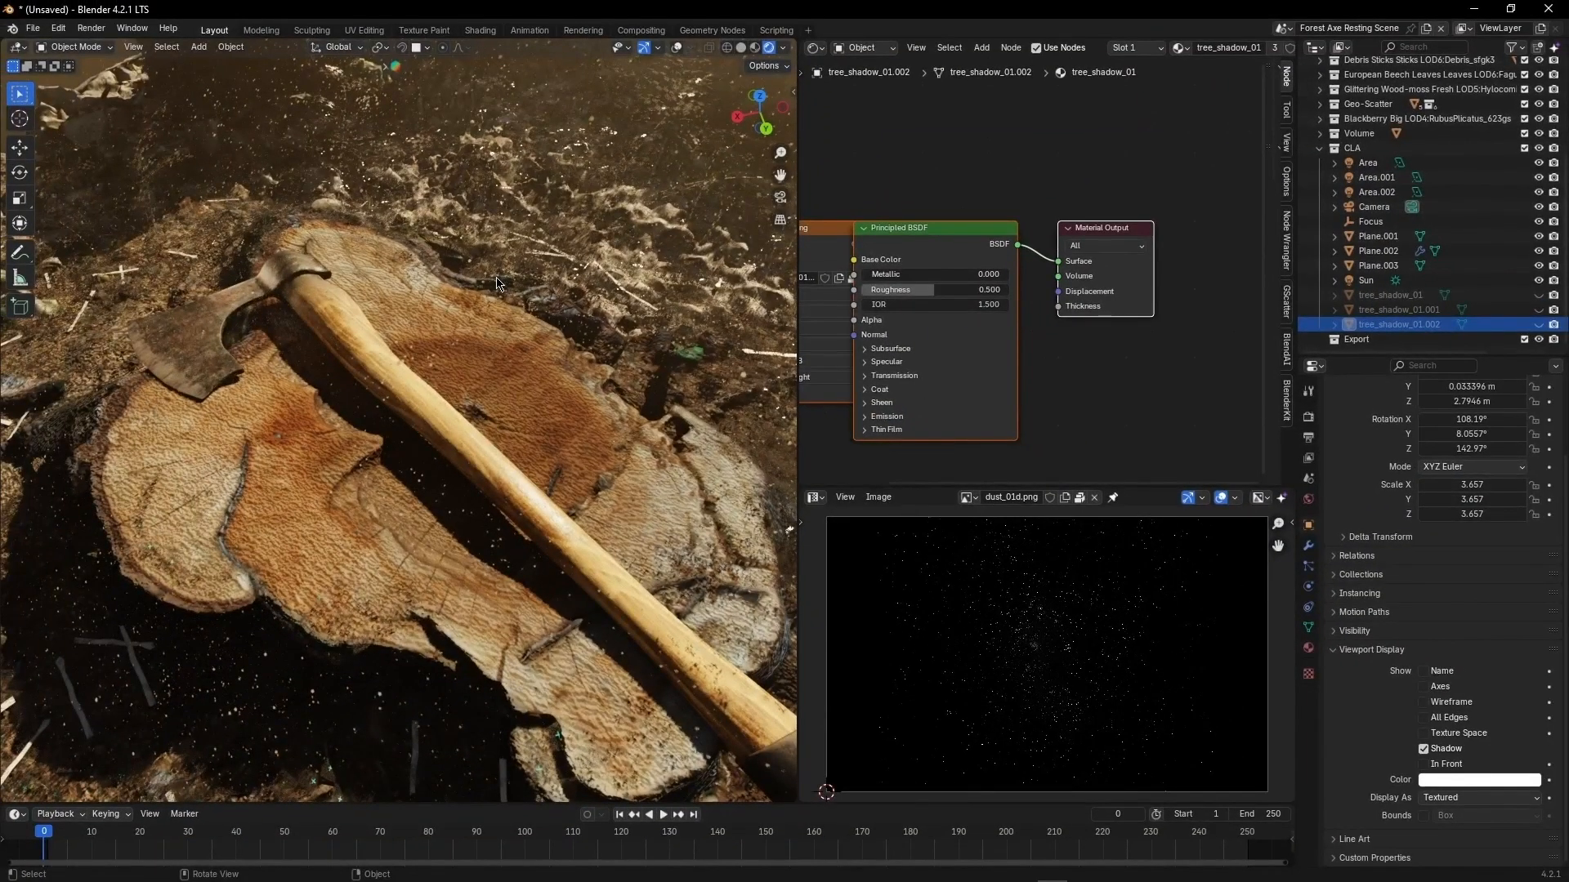
Step: Unhide the tree_shadow_01, tree_shadow_01.001 and tree_shadow_01.002 planes in the viewport
{"action": "middle_click_drag", "start_coordinate": [484, 284], "coordinate": [498, 333]}
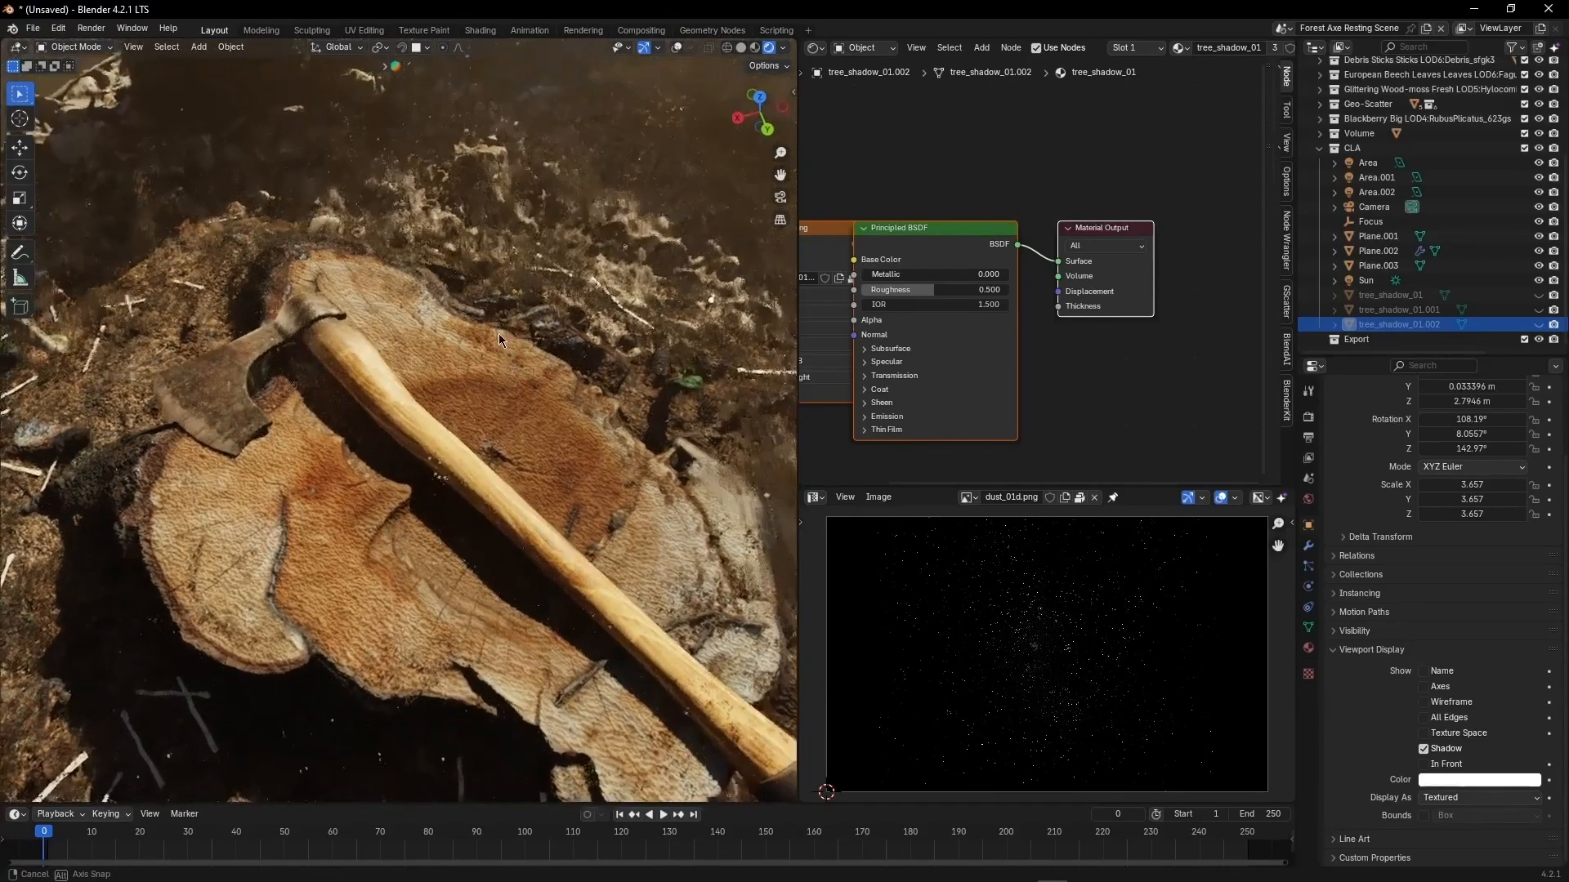
{"action": "left_click", "coordinate": [1539, 295]}
{"action": "left_click_drag", "start_coordinate": [1539, 309], "coordinate": [1539, 325]}
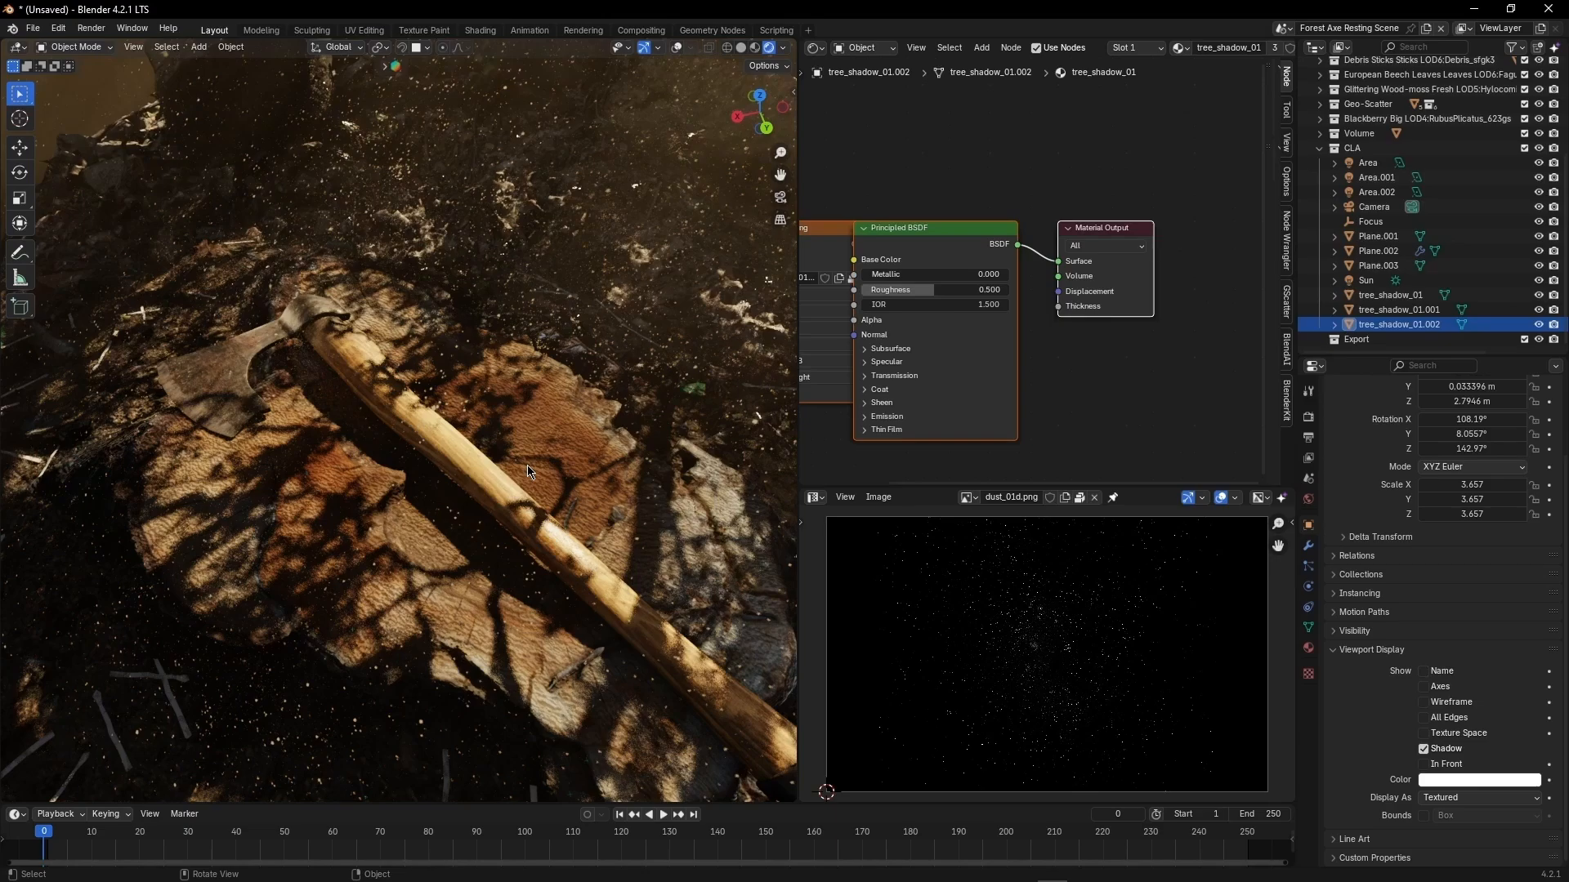
Step: Examine the dust, the tree shadows on the axe and stump, and the light rays in the rendered view
{"action": "middle_click_drag", "start_coordinate": [527, 464], "coordinate": [426, 457]}
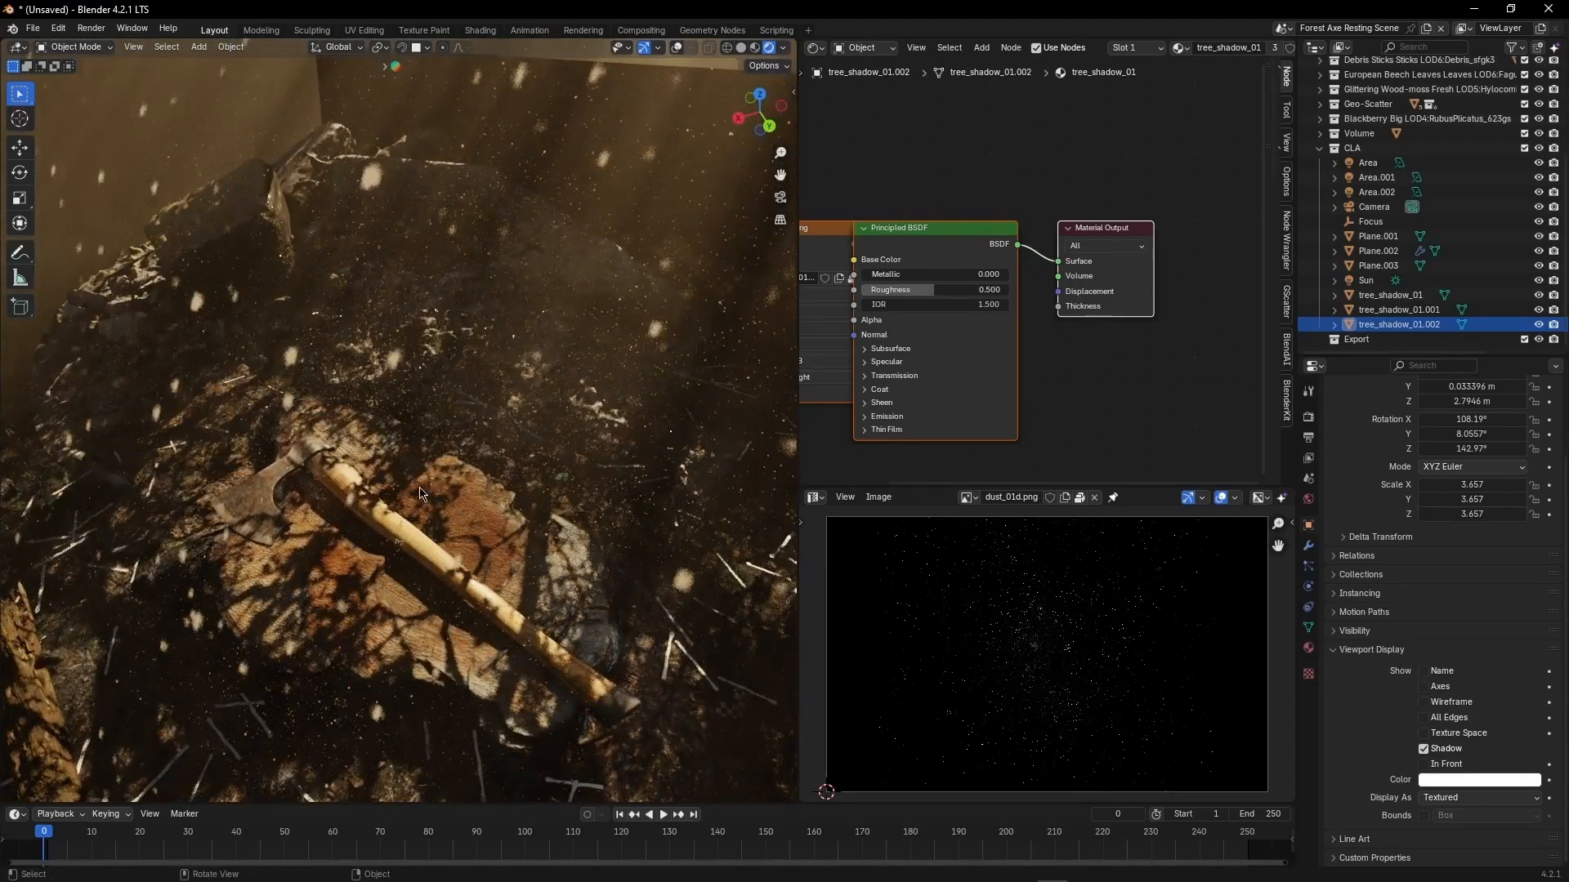
{"action": "mouse_move", "coordinate": [426, 497]}
{"action": "middle_mouse_down"}
{"action": "mouse_move", "coordinate": [550, 315]}
{"action": "mouse_move", "coordinate": [494, 424]}
{"action": "mouse_move", "coordinate": [691, 493]}
{"action": "mouse_move", "coordinate": [354, 501]}
{"action": "mouse_move", "coordinate": [441, 482]}
{"action": "mouse_move", "coordinate": [537, 523]}
{"action": "mouse_move", "coordinate": [469, 567]}
{"action": "mouse_move", "coordinate": [489, 519]}
{"action": "middle_mouse_up"}
{"action": "scroll", "coordinate": [491, 515], "scroll_direction": "up", "scroll_amount": 3}
{"action": "key", "text": "z"}
{"action": "middle_click_drag", "start_coordinate": [495, 430], "coordinate": [457, 517]}
{"action": "scroll", "coordinate": [455, 519], "scroll_direction": "up", "scroll_amount": 2}
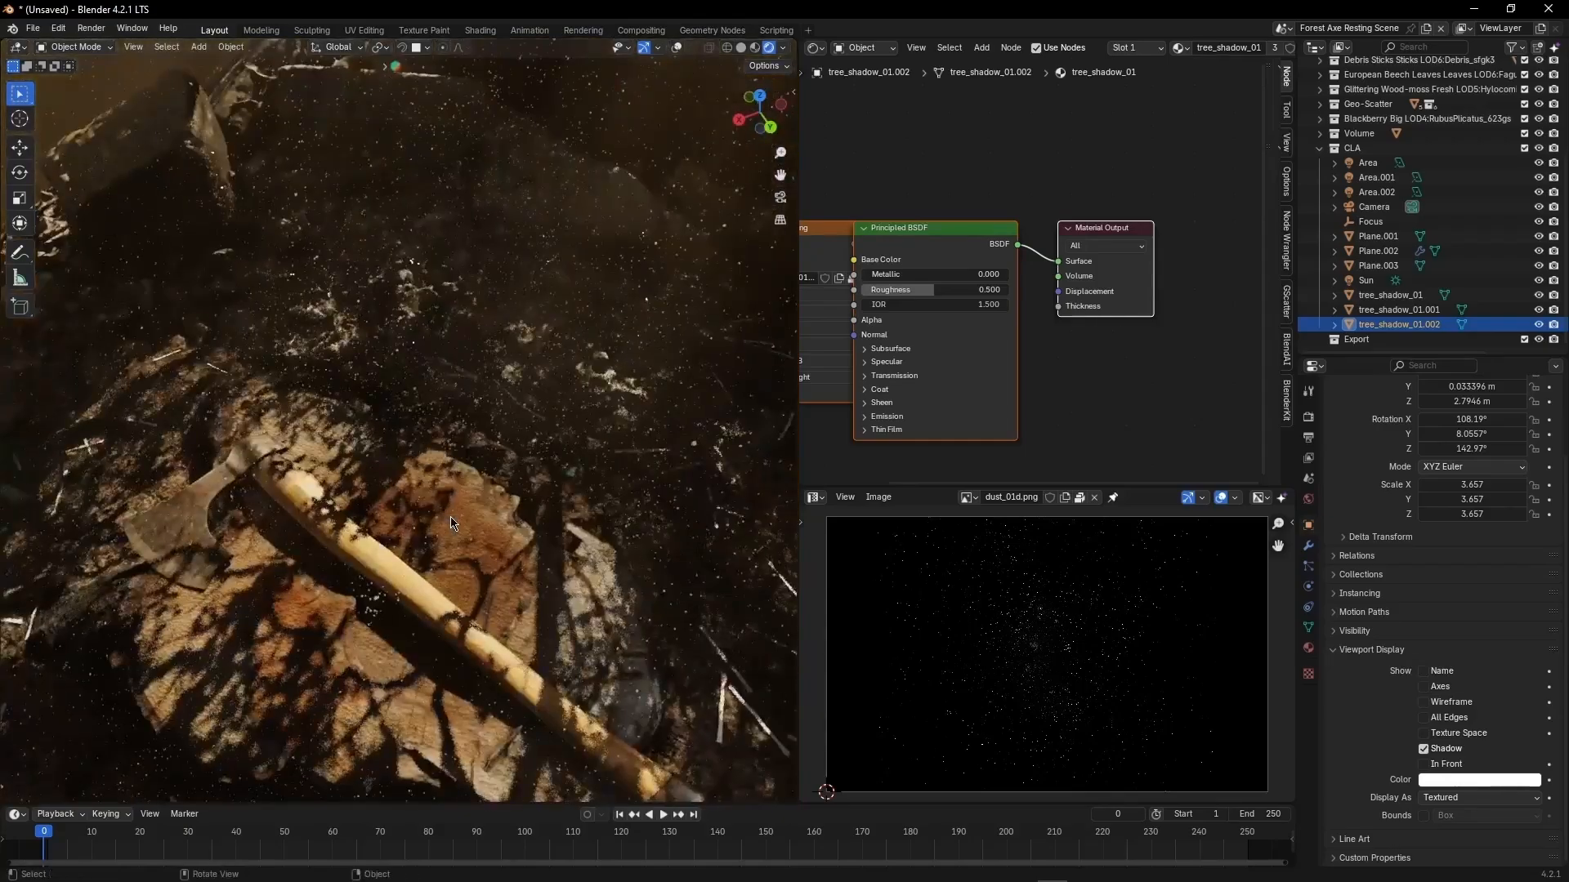
{"action": "key", "text": "z"}
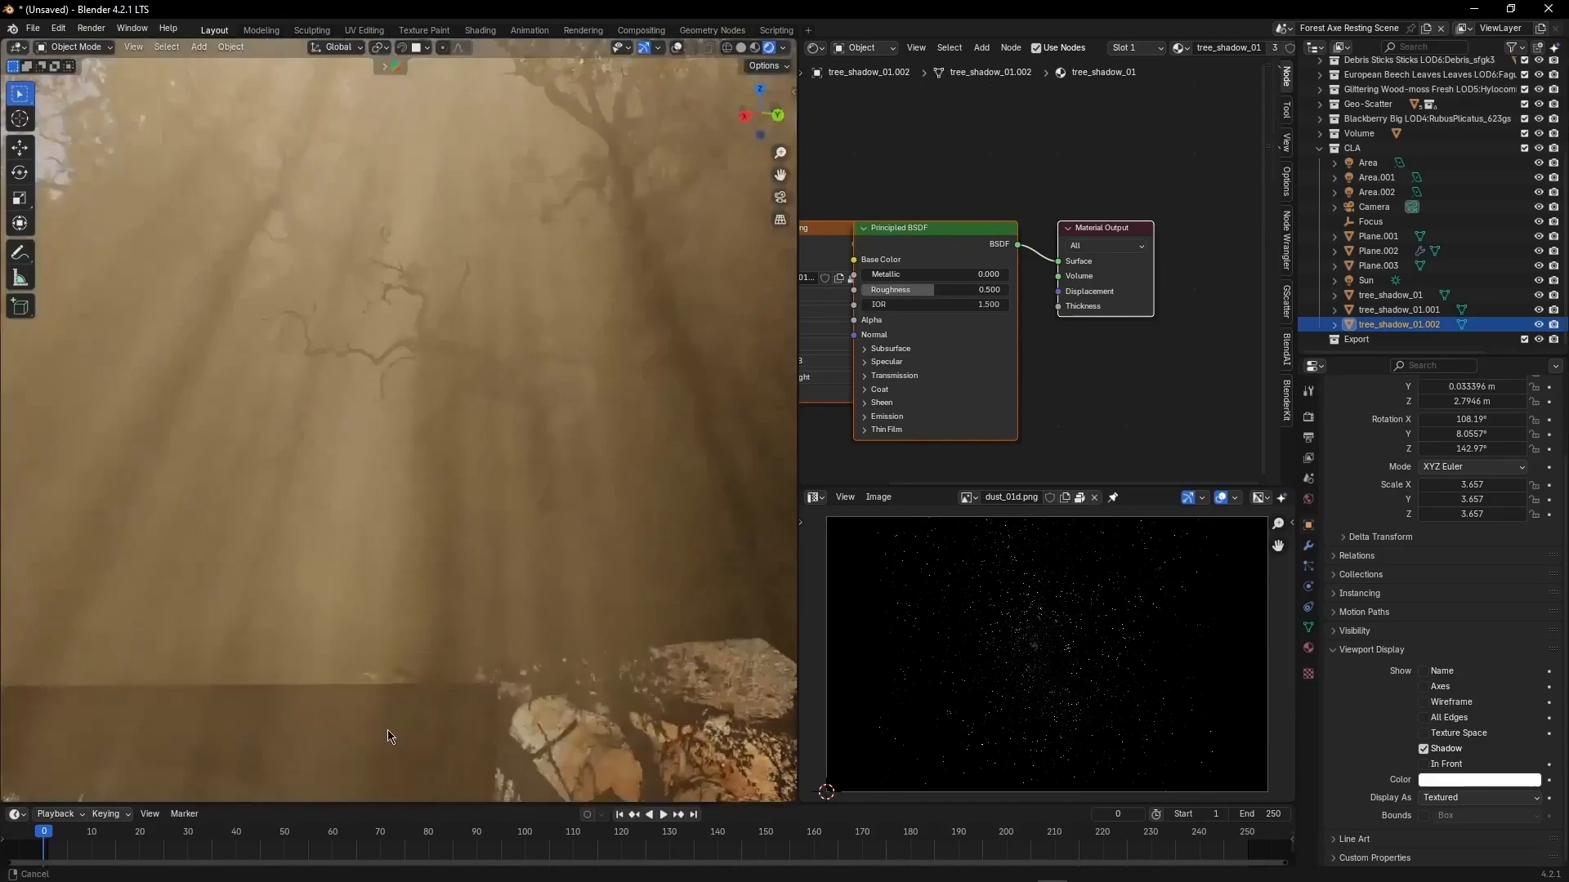
Step: Compare the tree shadow planes in Material Preview and Rendered shading, with the Area light and tree_shadow_01 selected
{"action": "key", "text": "z"}
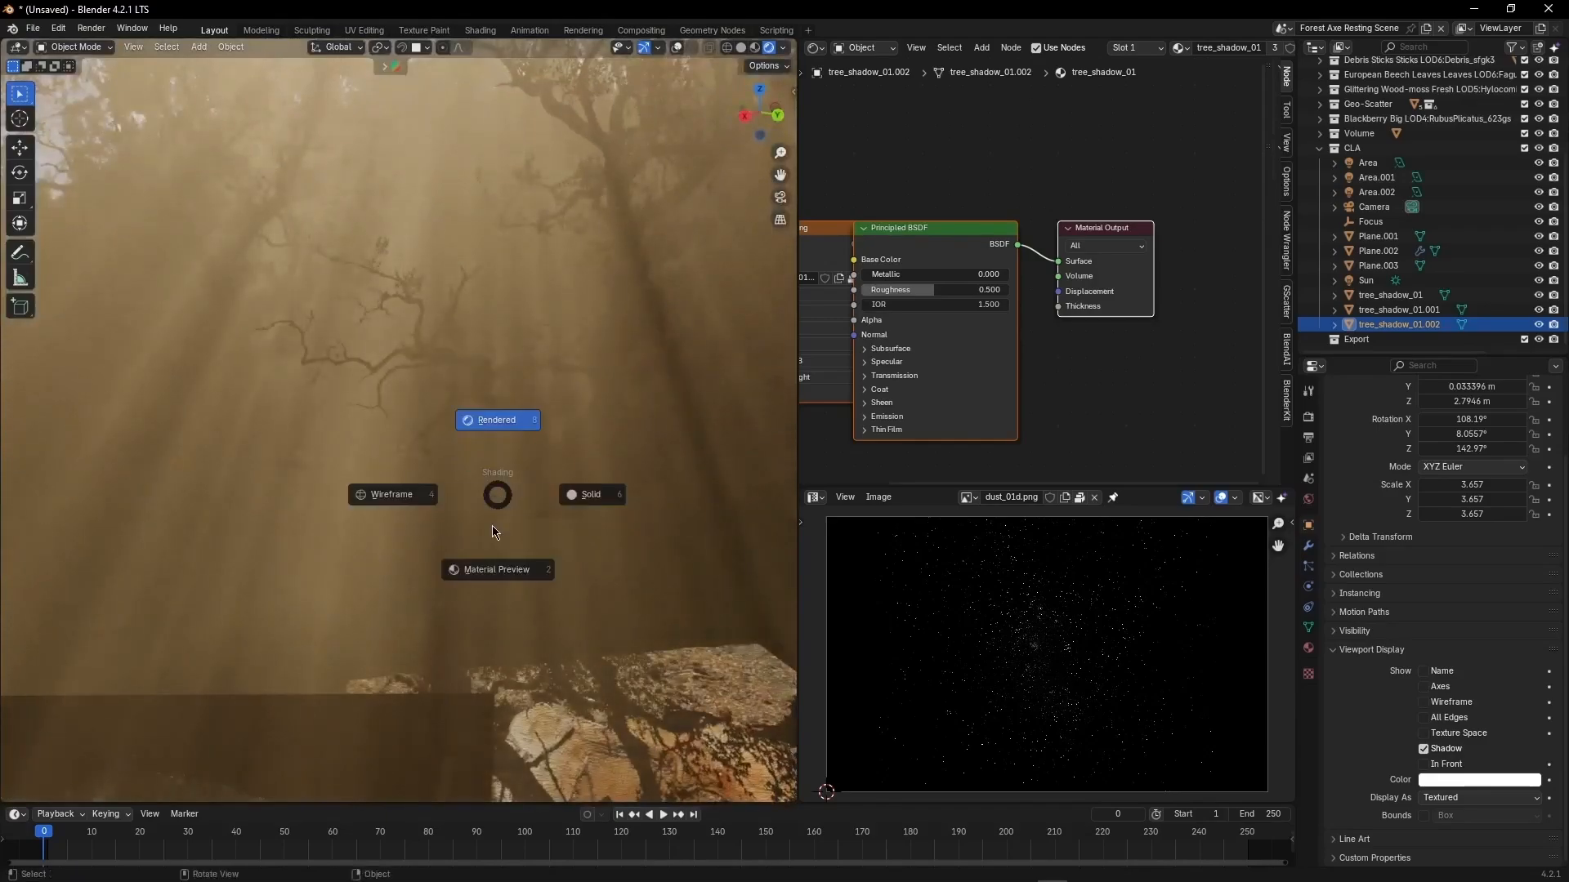
{"action": "key", "text": "2"}
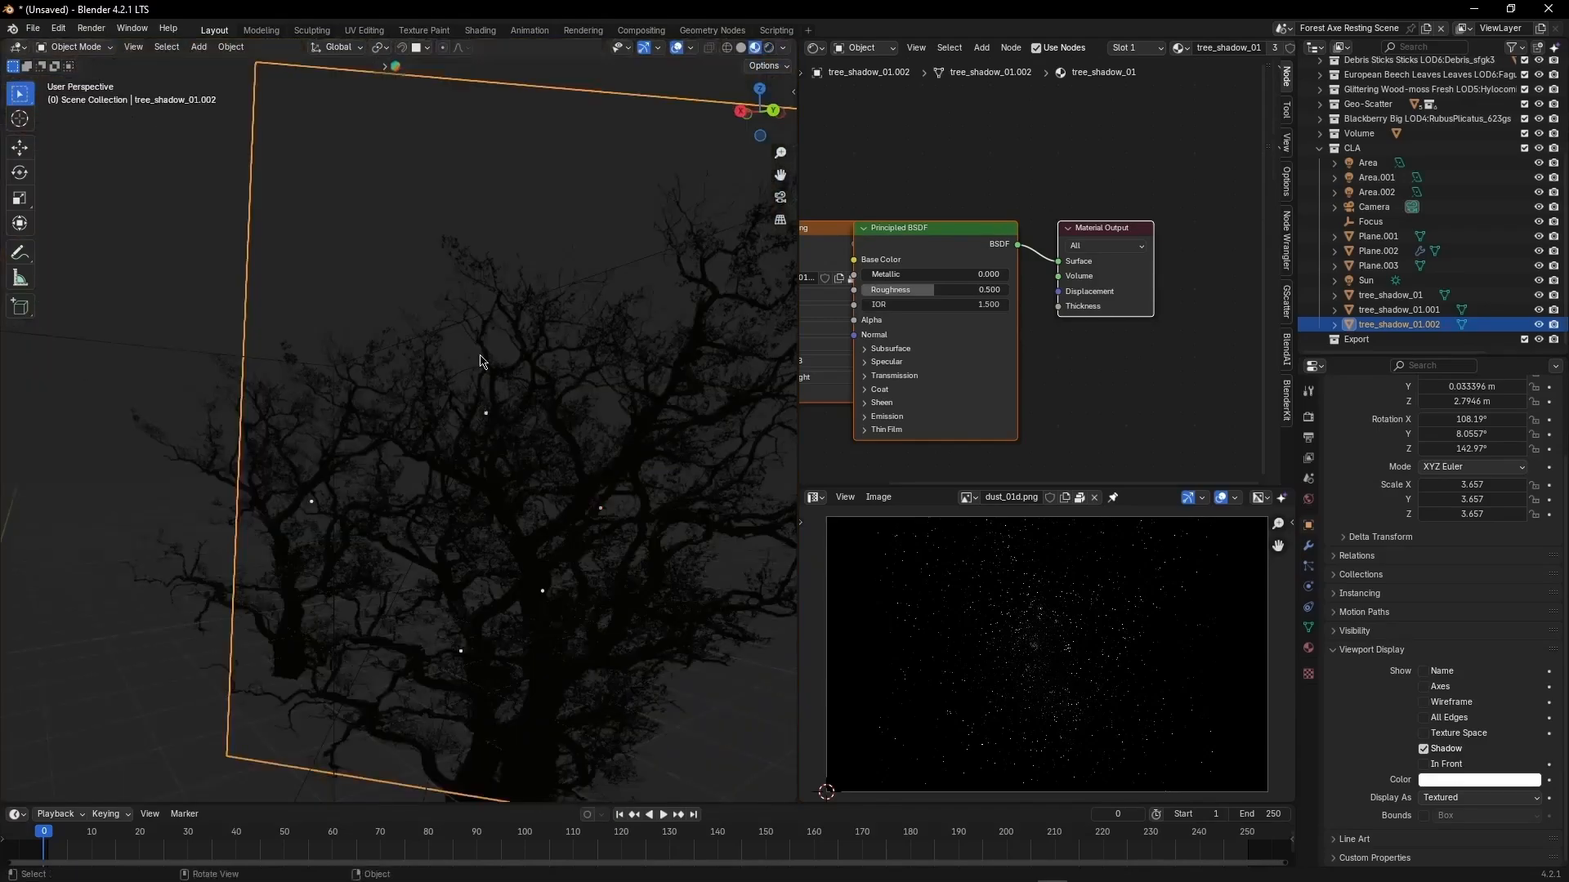
{"action": "mouse_move", "coordinate": [478, 354]}
{"action": "middle_mouse_down"}
{"action": "mouse_move", "coordinate": [446, 347]}
{"action": "mouse_move", "coordinate": [523, 564]}
{"action": "middle_mouse_up"}
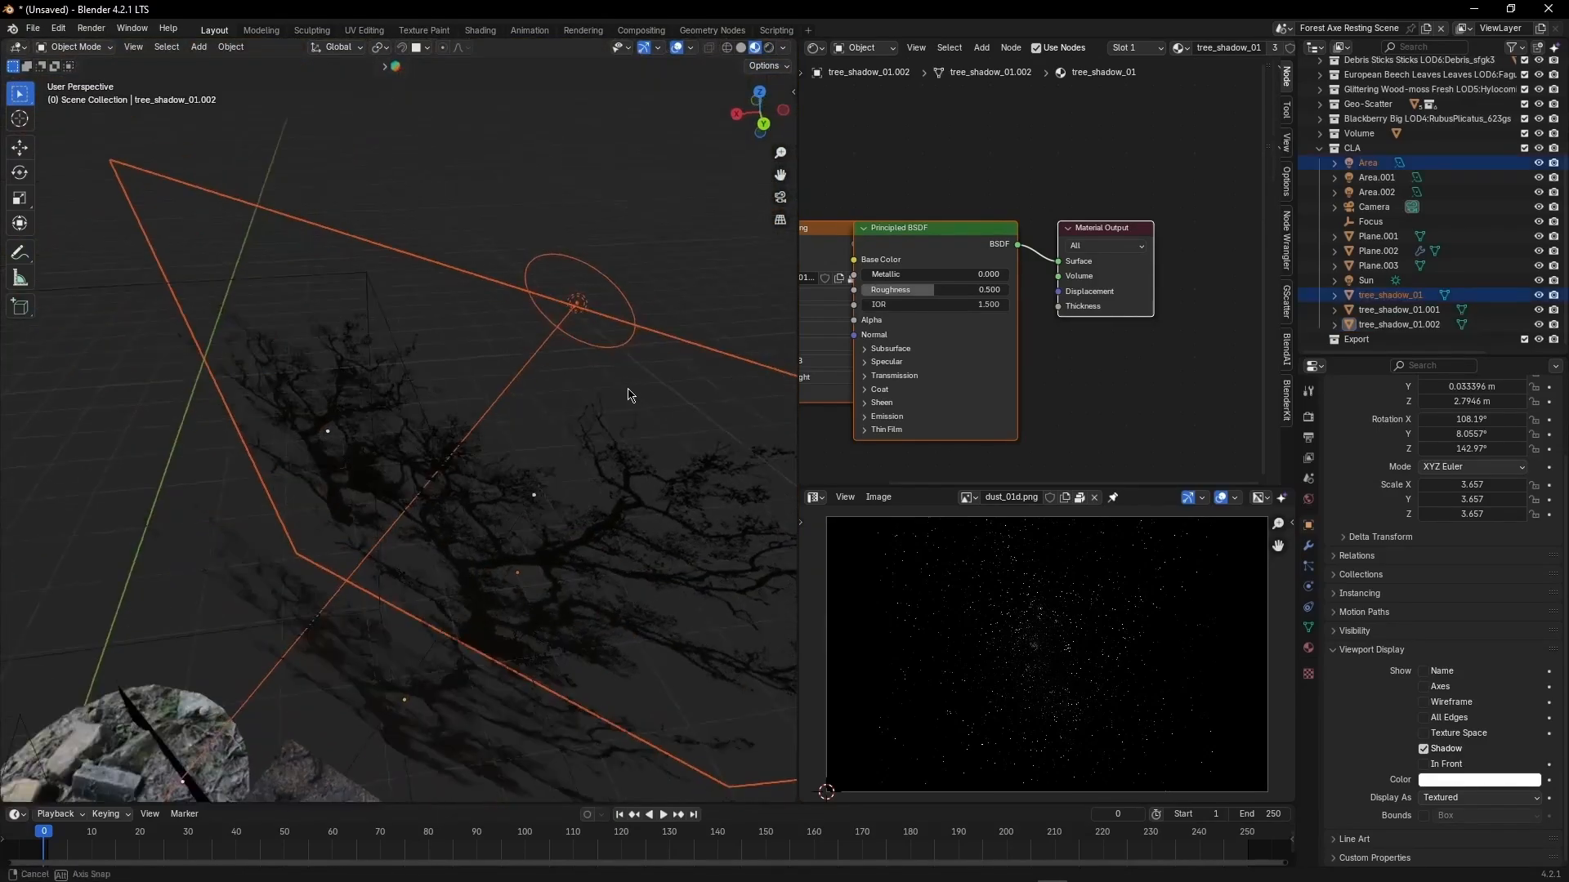
{"action": "key", "text": "z"}
{"action": "left_click", "coordinate": [637, 341]}
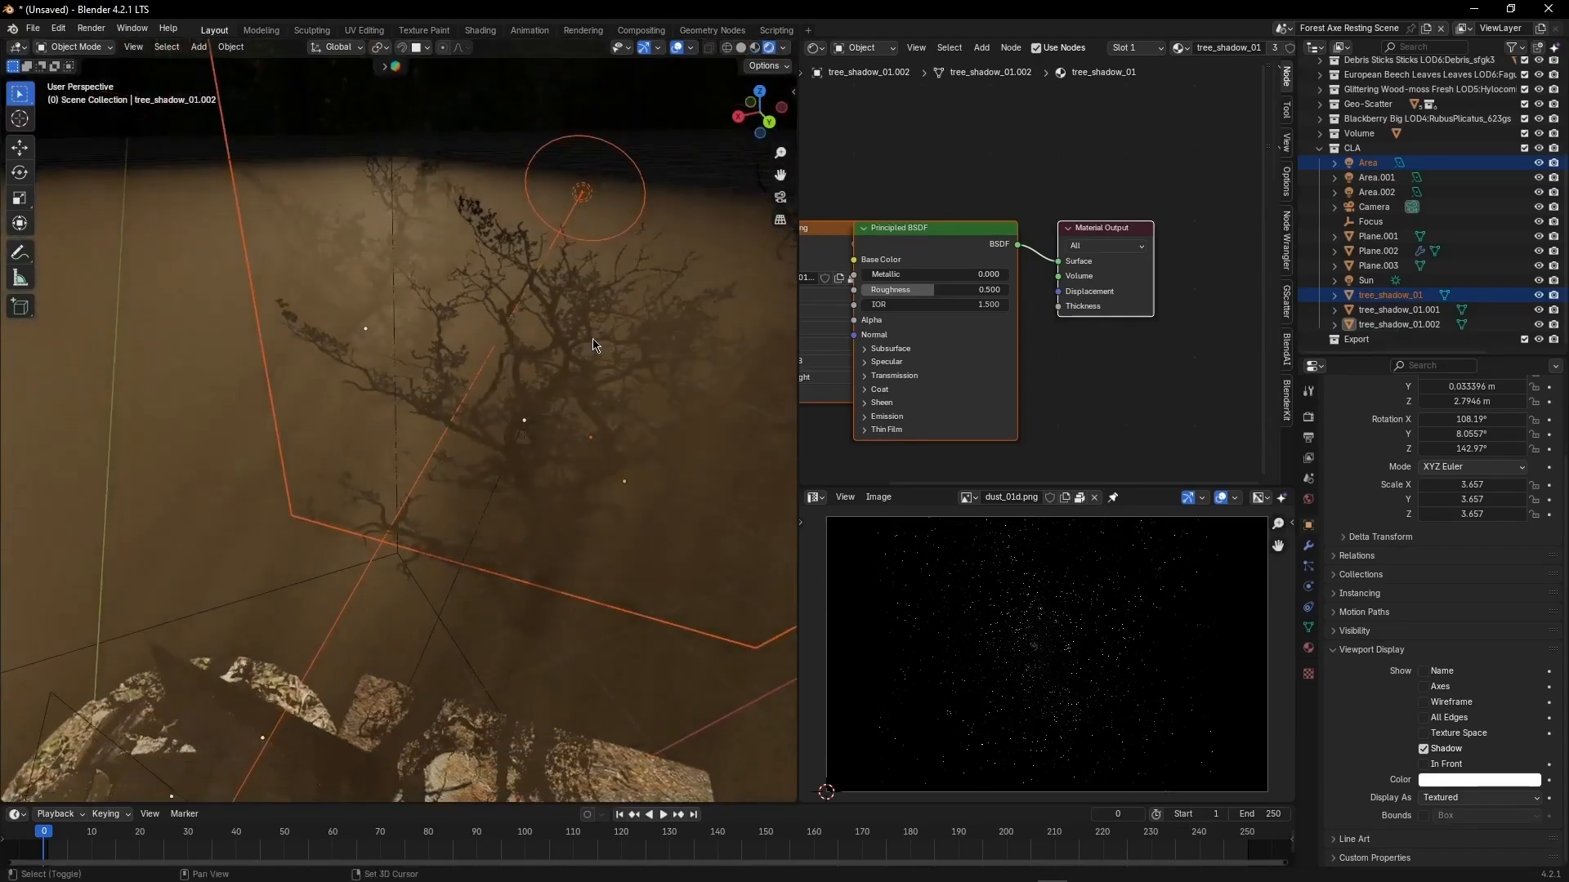
Step: Hide the tree_shadow_01.001 and tree_shadow_01 planes while viewing the rendered axe
{"action": "key", "text": "z"}
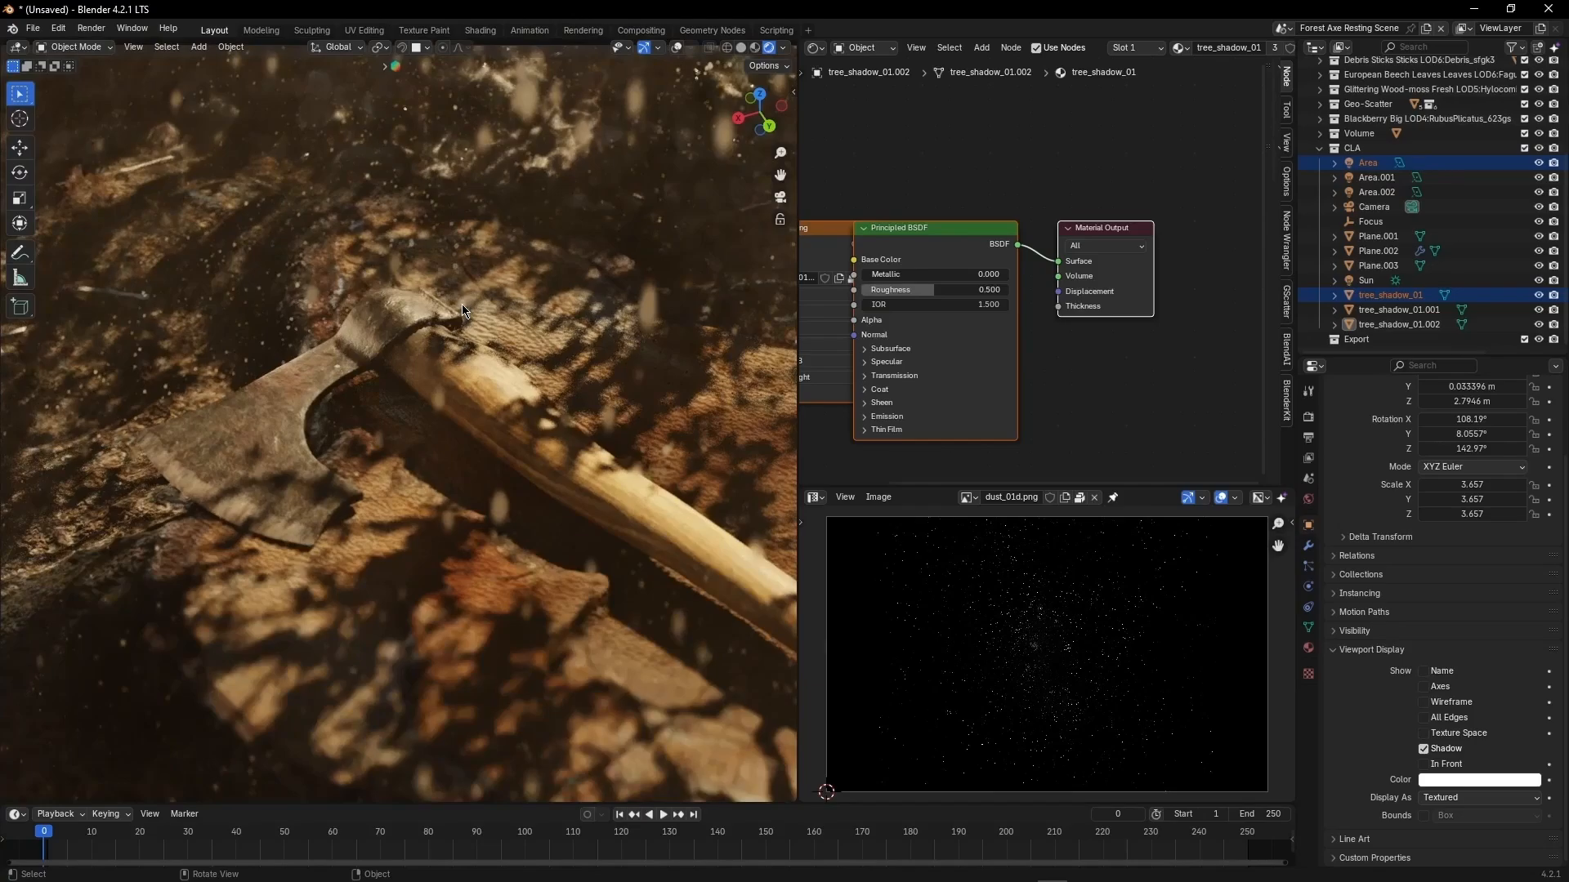
{"action": "left_click", "coordinate": [1538, 310]}
{"action": "left_click", "coordinate": [1538, 295]}
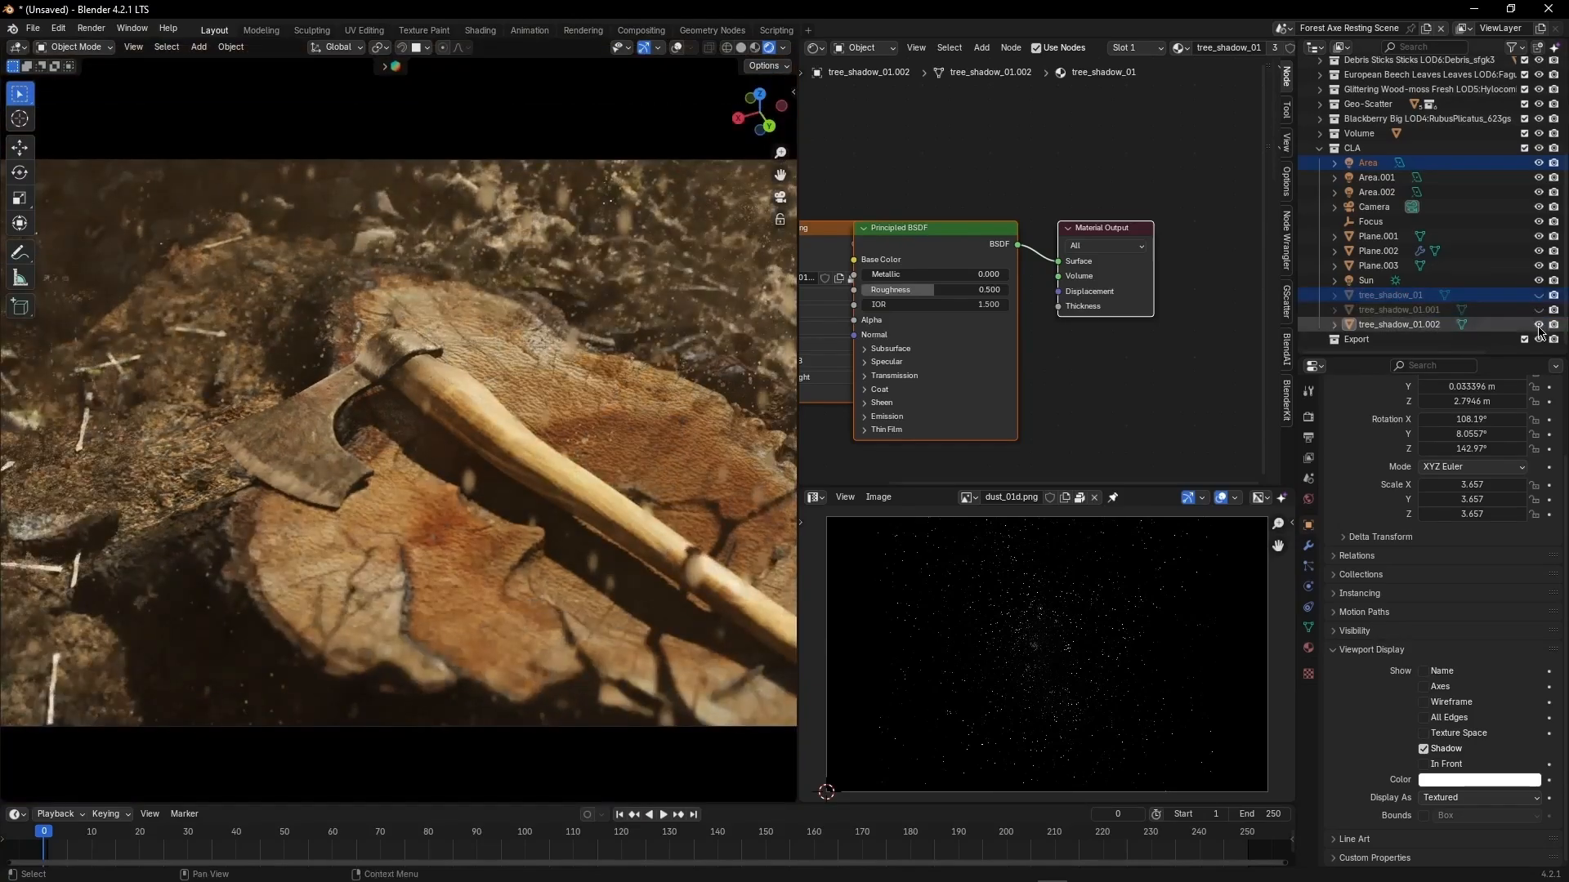
Step: Hide the tree_shadow_01.002 plane in the viewport
{"action": "left_click", "coordinate": [1539, 325]}
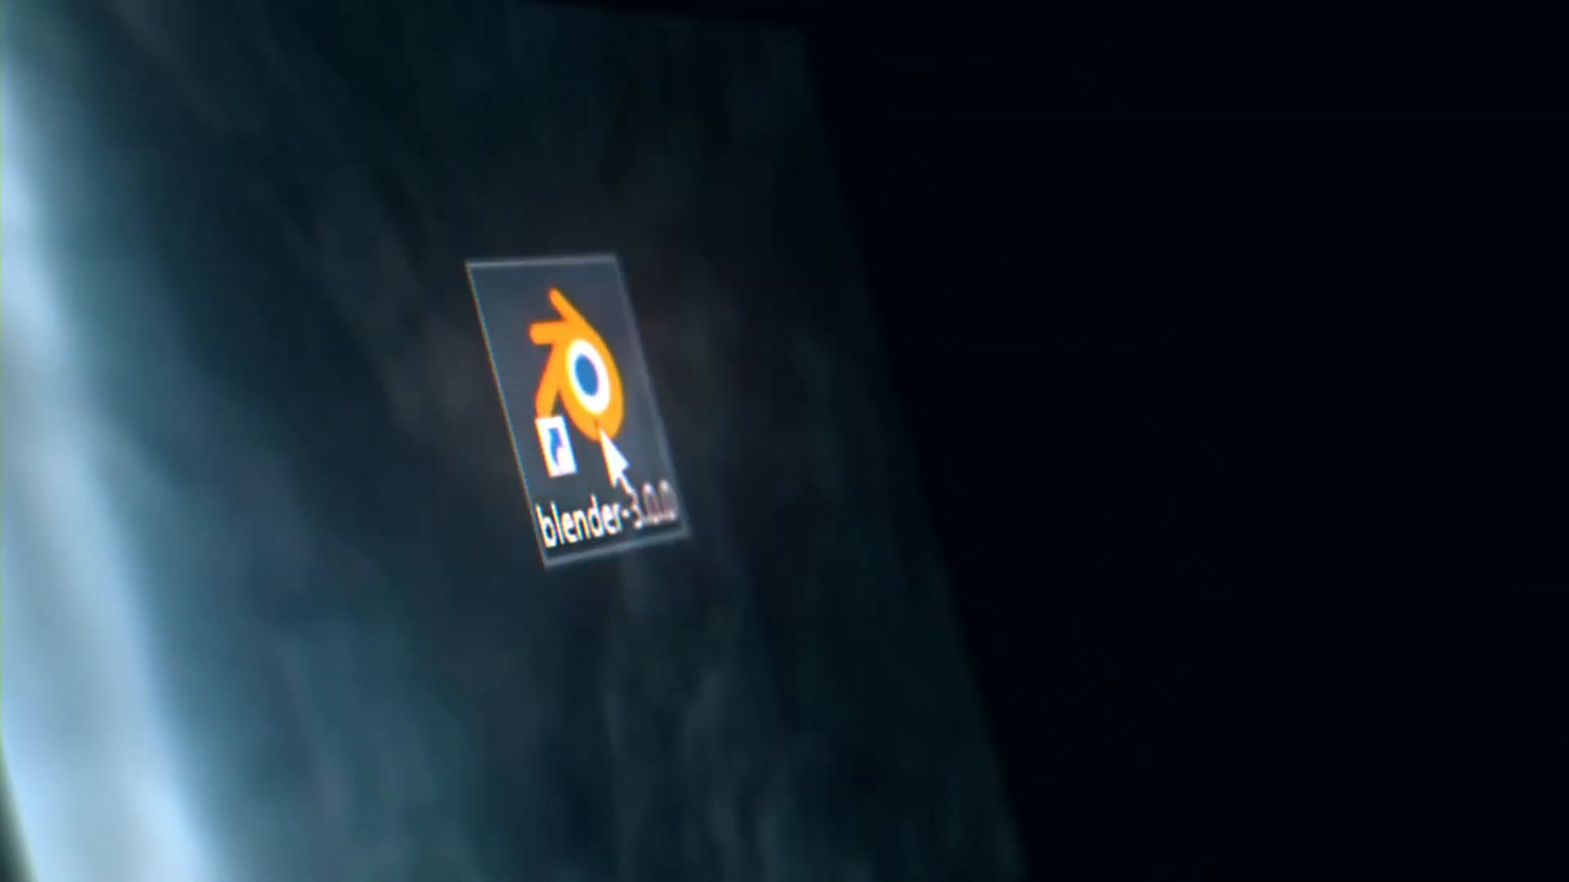
{"action": "double_click", "coordinate": [603, 431]}
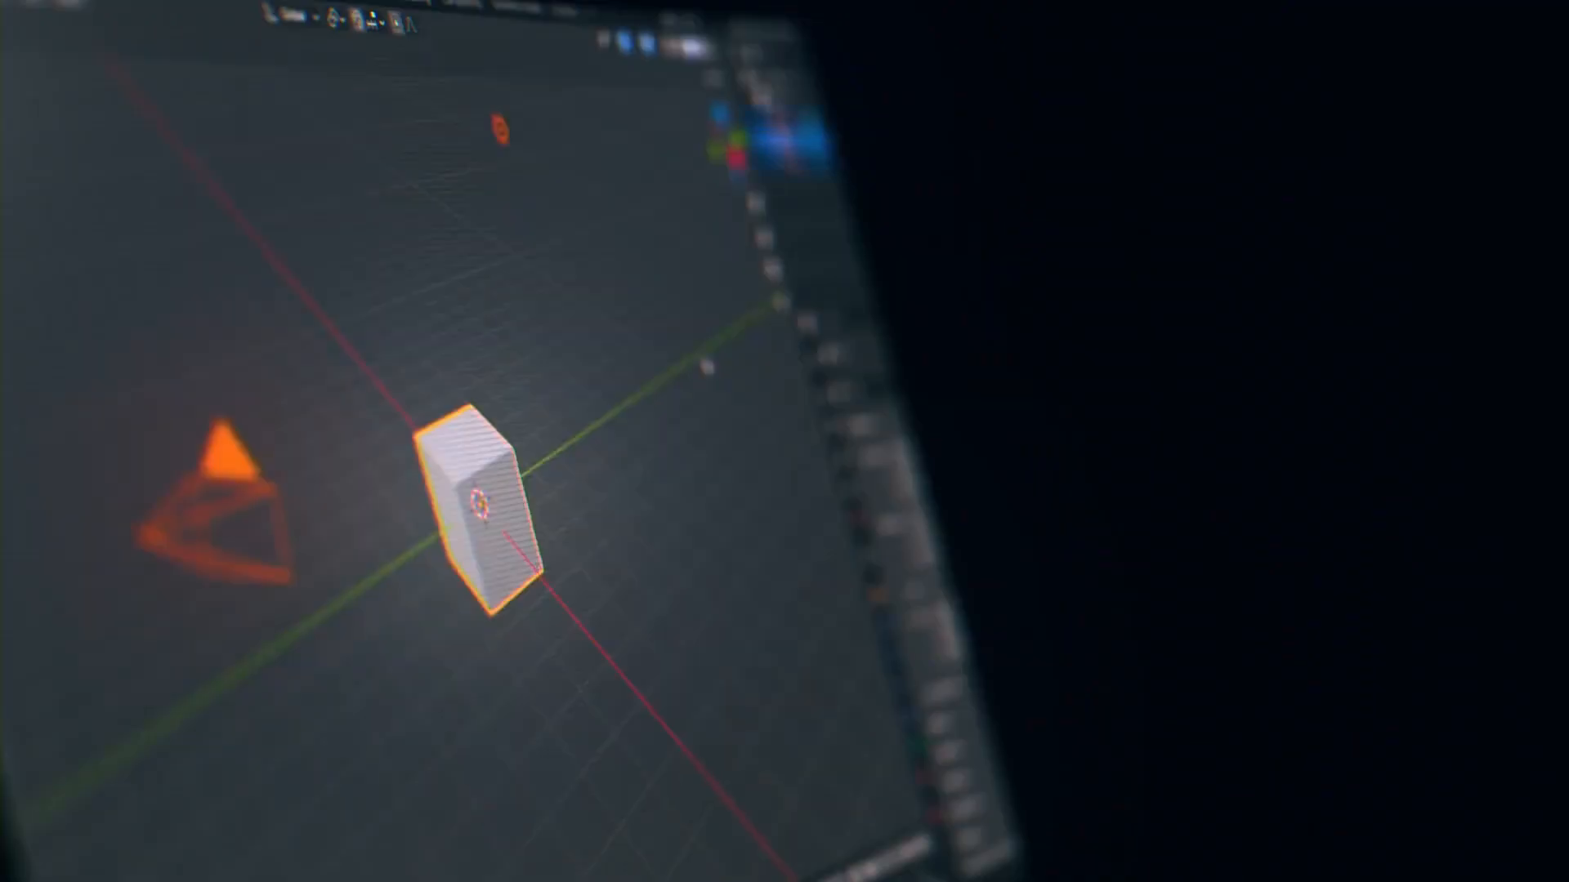
{"action": "key", "text": "Delete"}
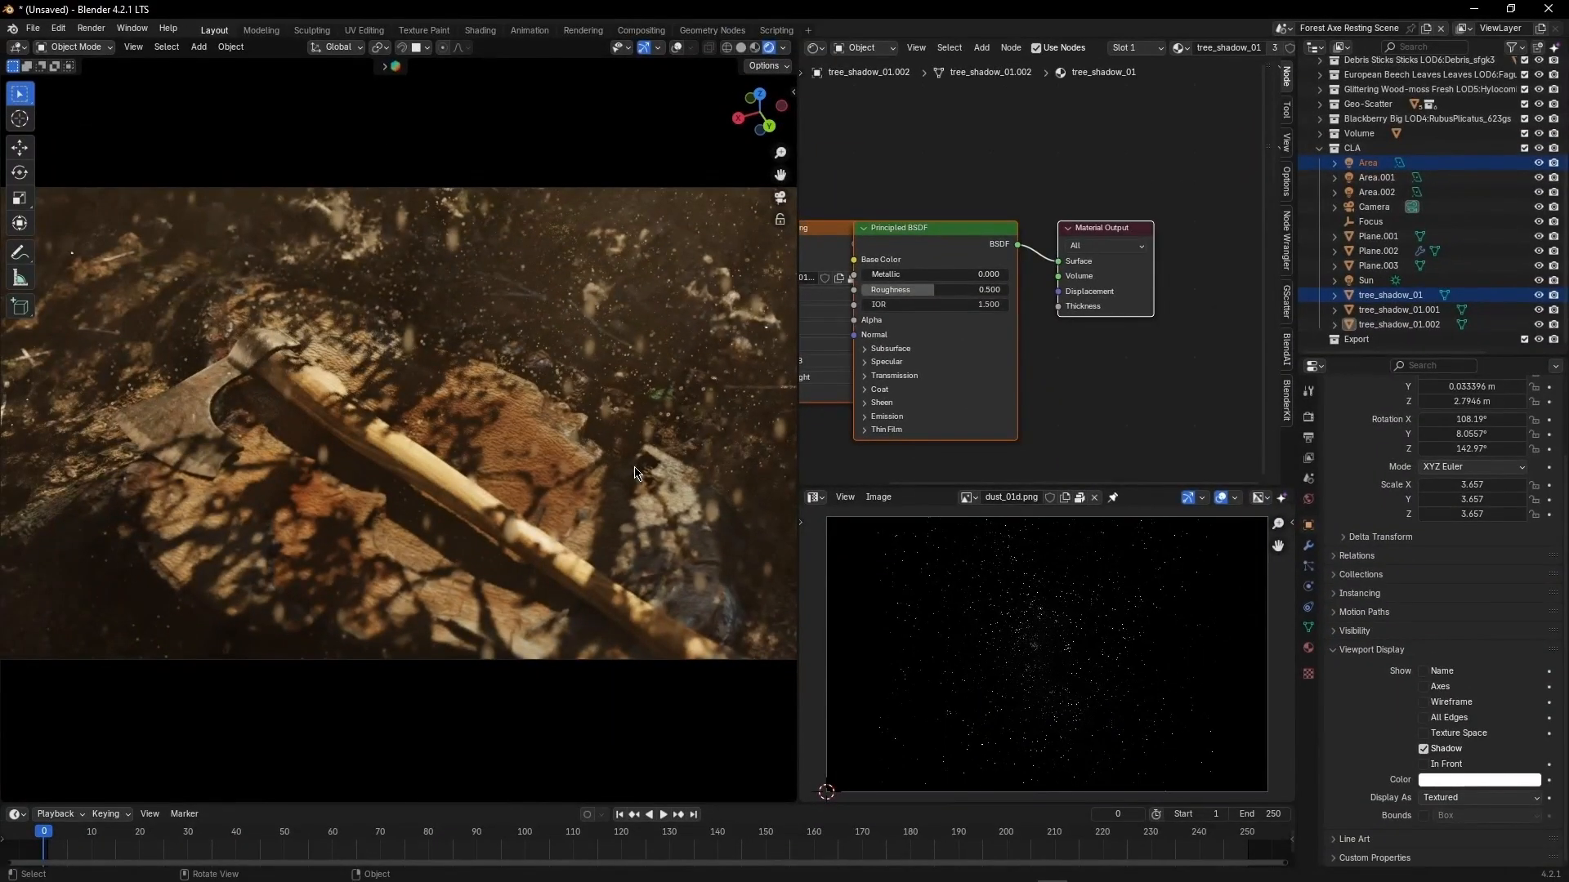
Step: Examine the tree shadow planes from outside the camera view in Solid and Material Preview shading
{"action": "key", "text": "z"}
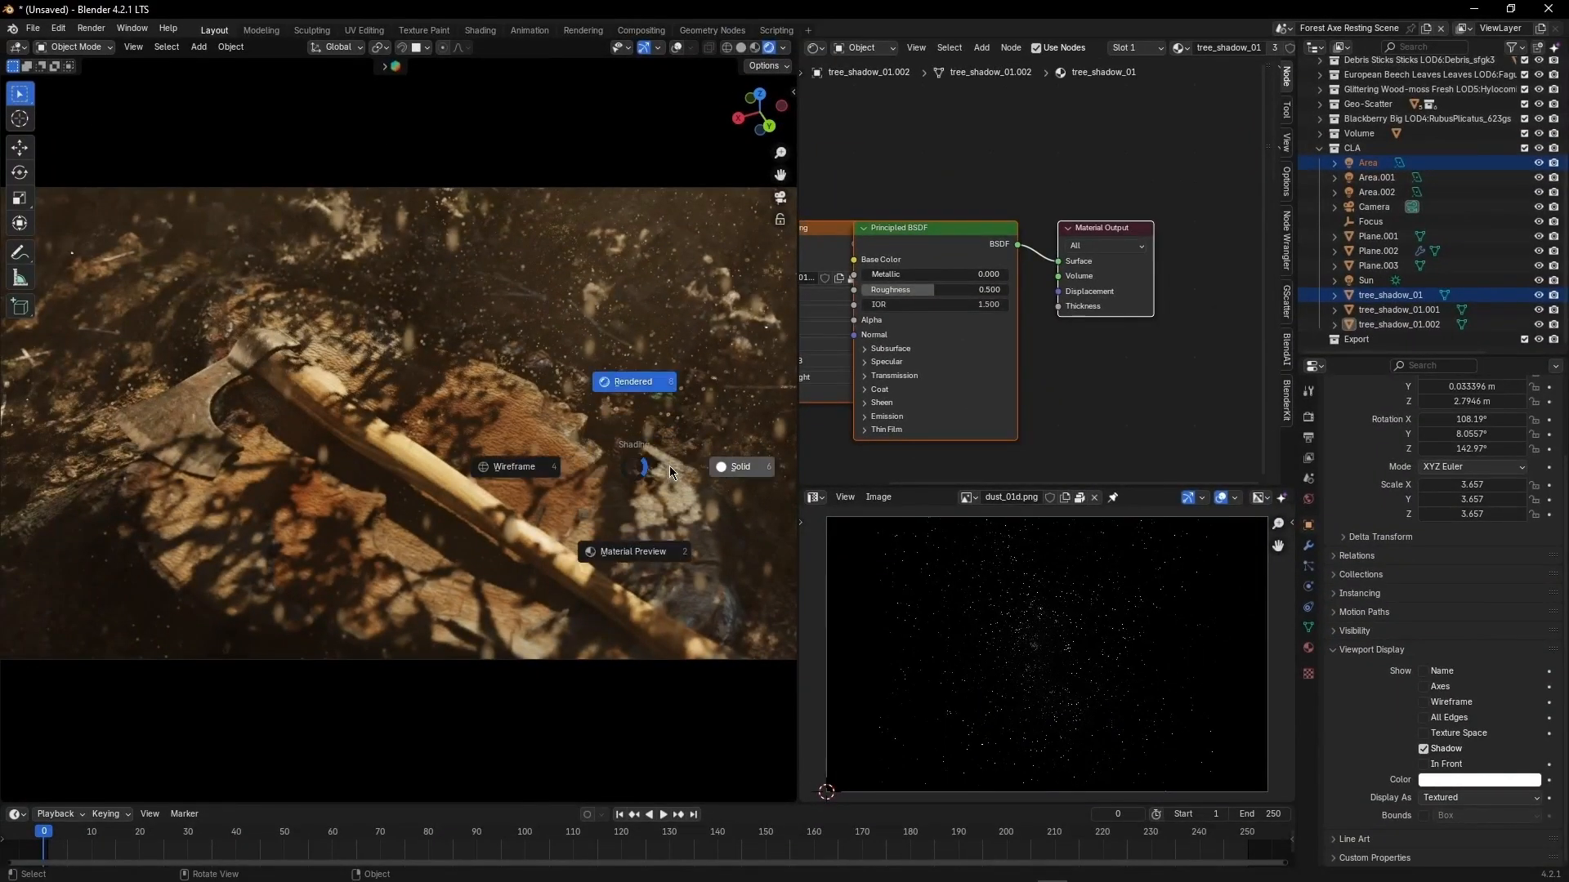
{"action": "left_click", "coordinate": [736, 466]}
{"action": "middle_click_drag", "start_coordinate": [560, 359], "coordinate": [583, 279]}
{"action": "left_click", "coordinate": [677, 48]}
{"action": "middle_click_drag", "start_coordinate": [600, 143], "coordinate": [434, 473], "text": "shift"}
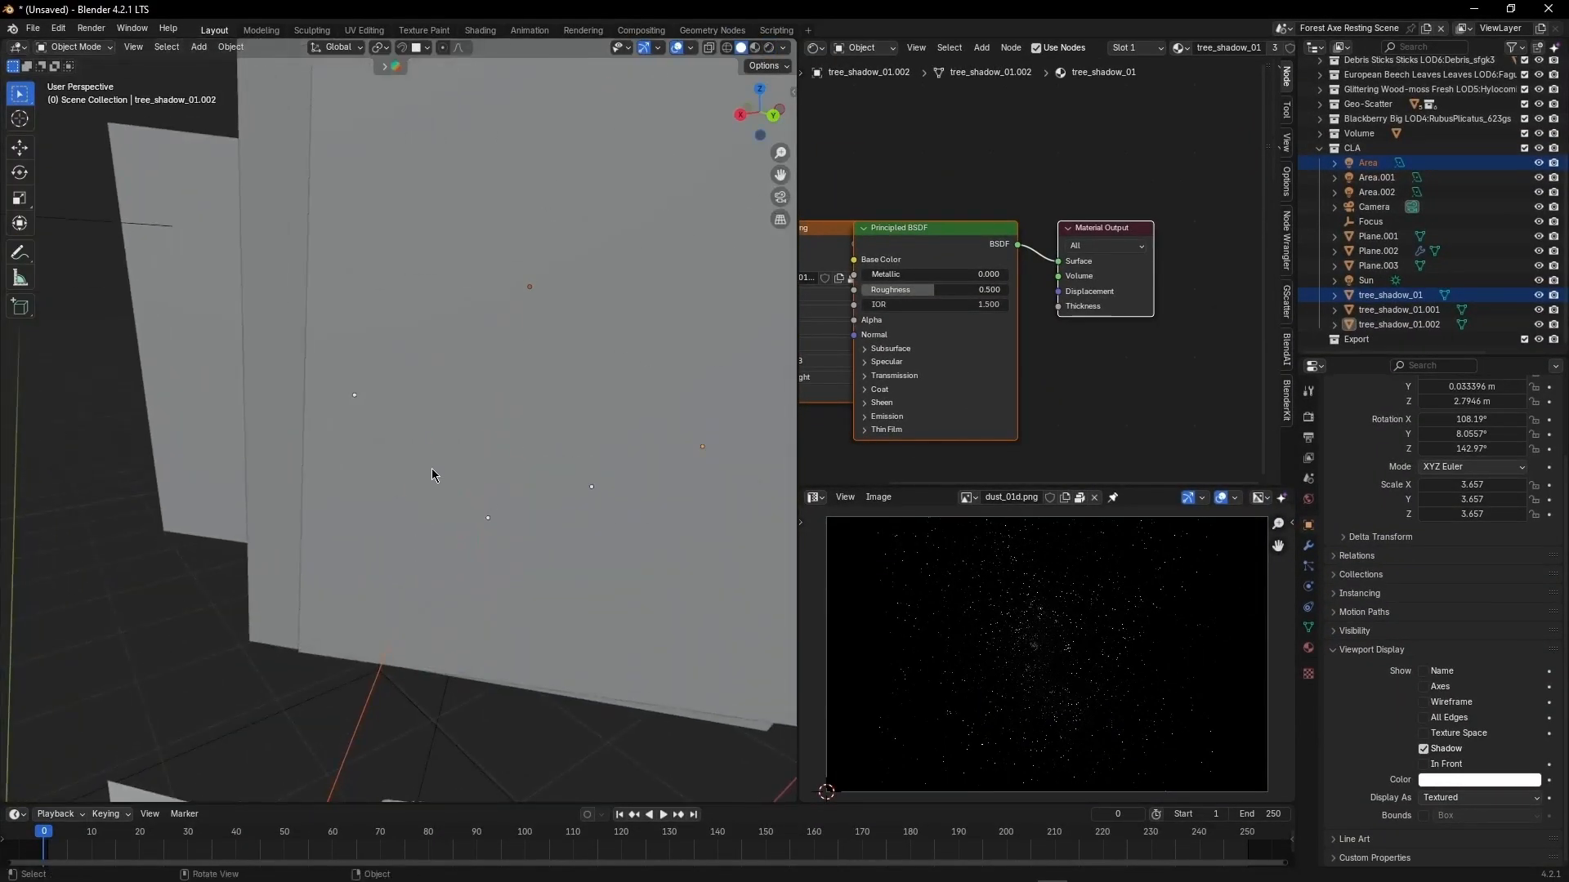
{"action": "key", "text": "z"}
{"action": "left_click", "coordinate": [445, 531]}
{"action": "middle_click_drag", "start_coordinate": [567, 441], "coordinate": [325, 414]}
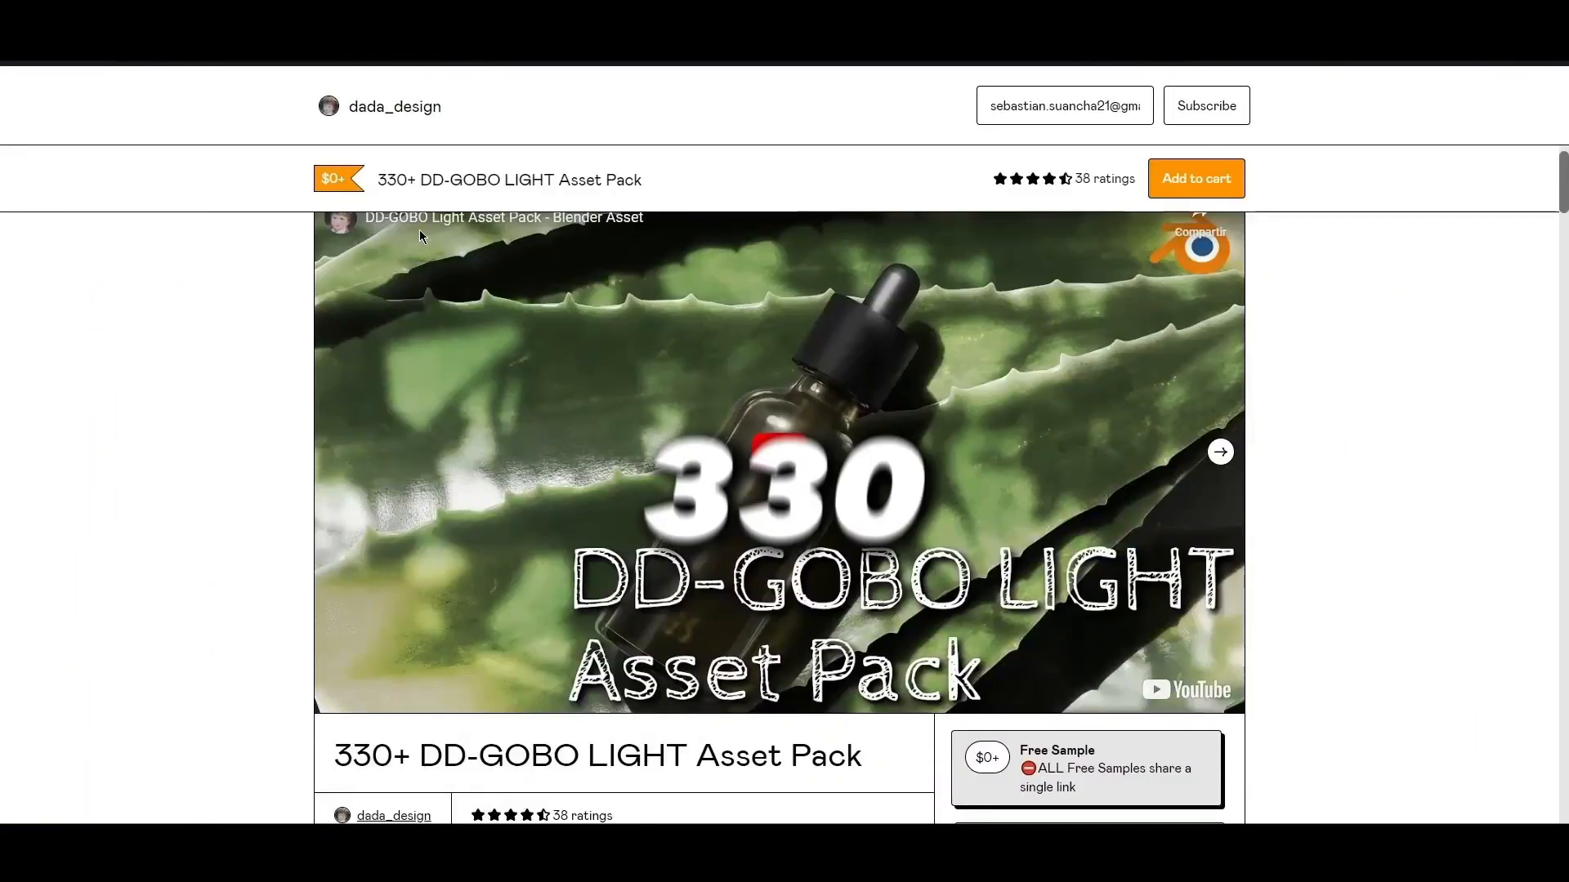
Step: In the web browser, look through the gallery, description and import instructions of the 330+ DD-GOBO LIGHT Asset Pack page
{"action": "left_click", "coordinate": [1219, 452]}
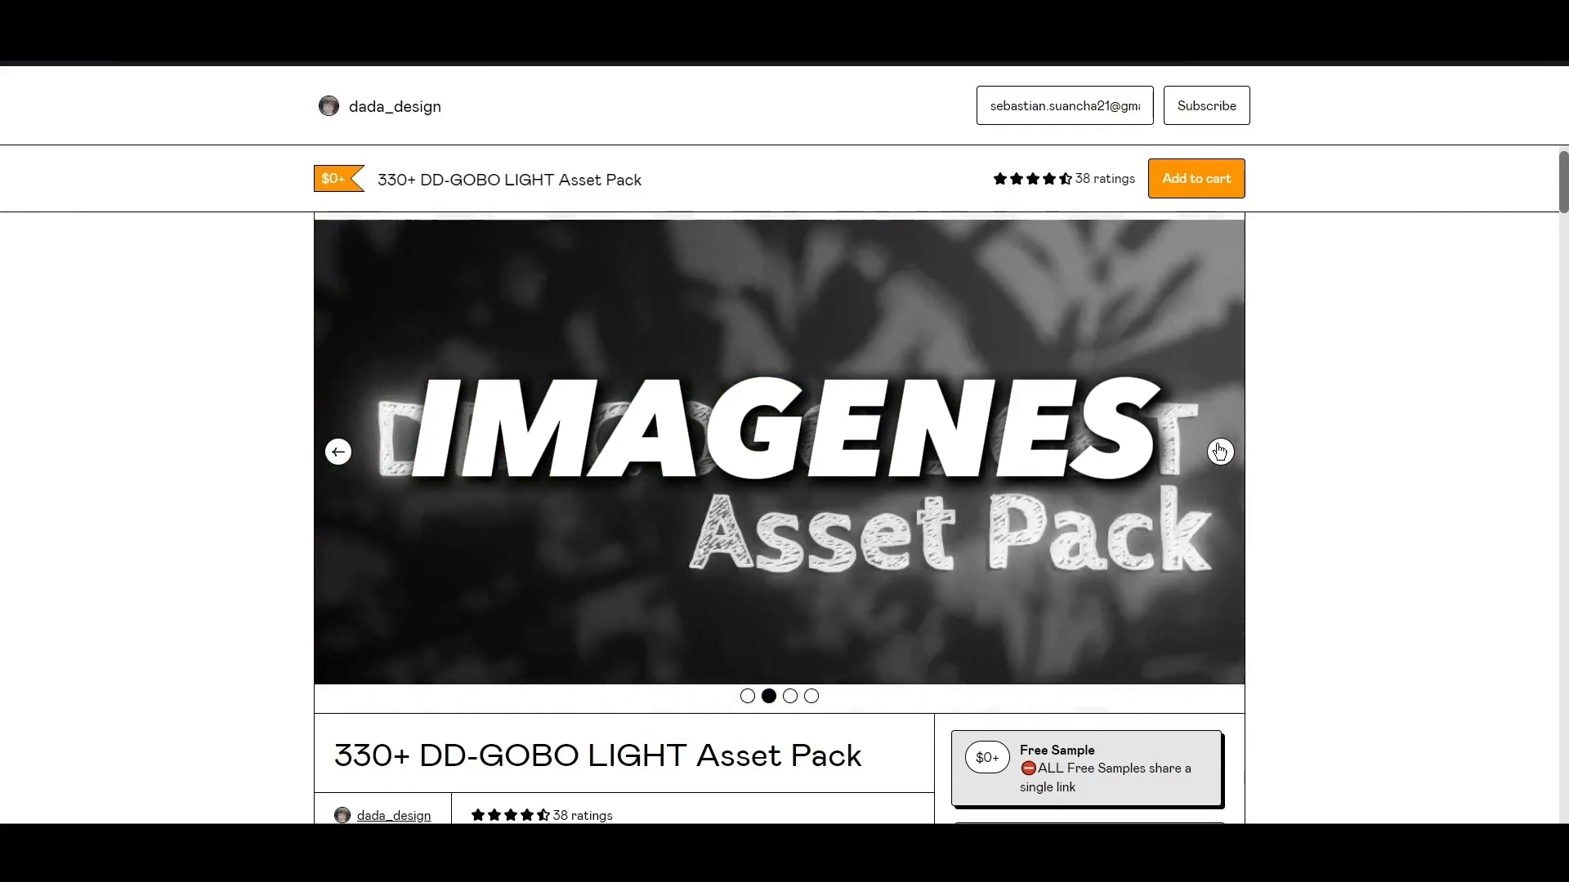
{"action": "left_click", "coordinate": [1219, 452]}
{"action": "left_click", "coordinate": [1217, 445]}
{"action": "scroll", "coordinate": [991, 519], "scroll_direction": "down", "scroll_amount": 5}
{"action": "scroll", "coordinate": [991, 519], "scroll_direction": "down", "scroll_amount": 3}
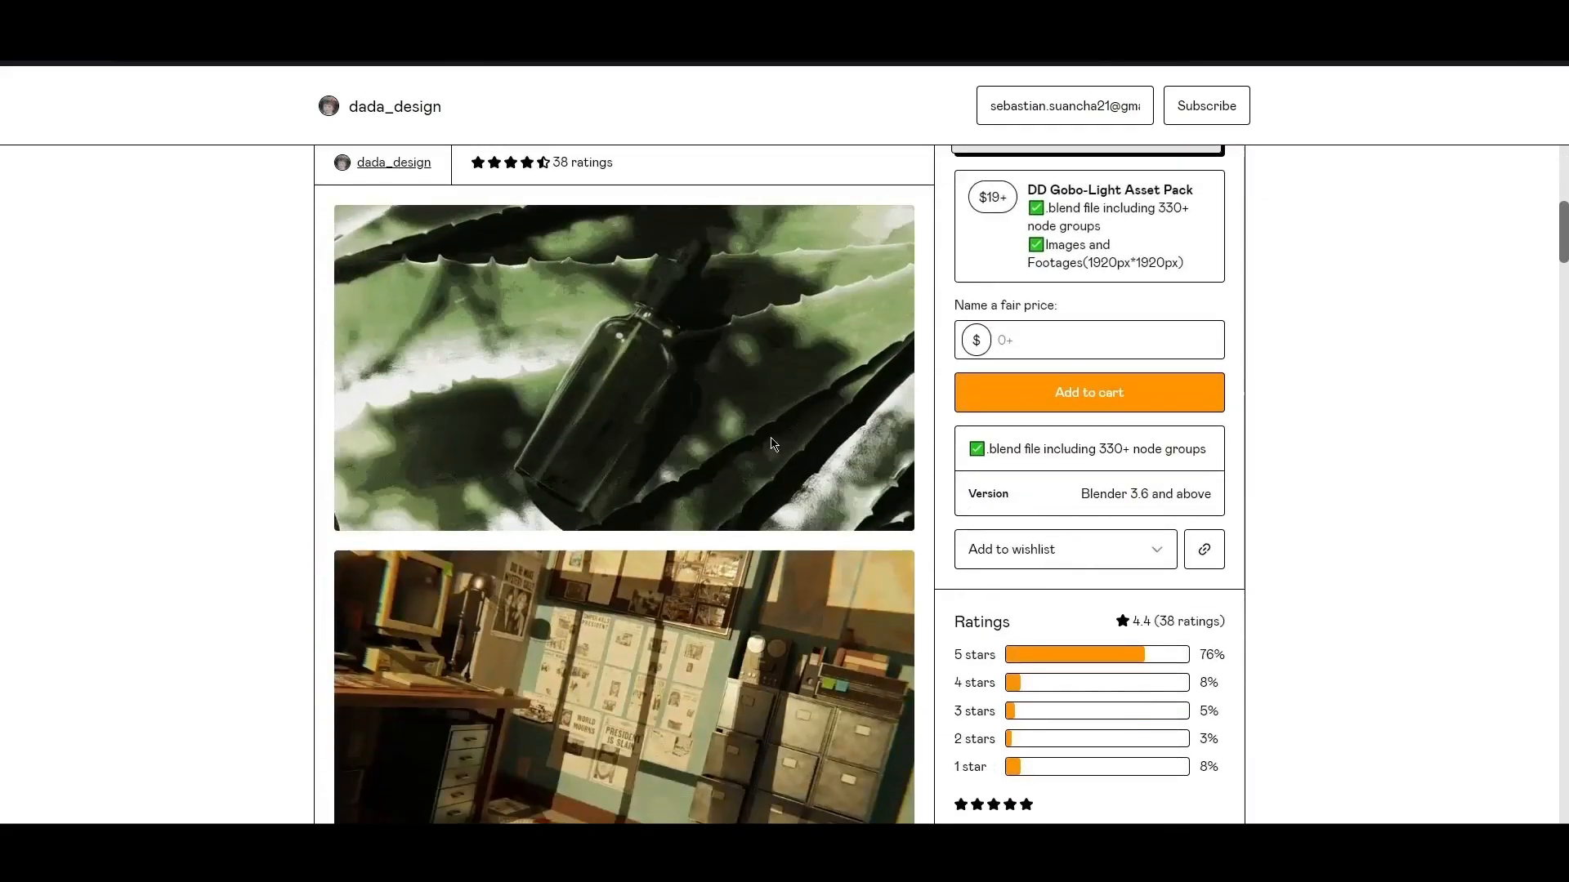
{"action": "scroll", "coordinate": [763, 446], "scroll_direction": "up", "scroll_amount": 2}
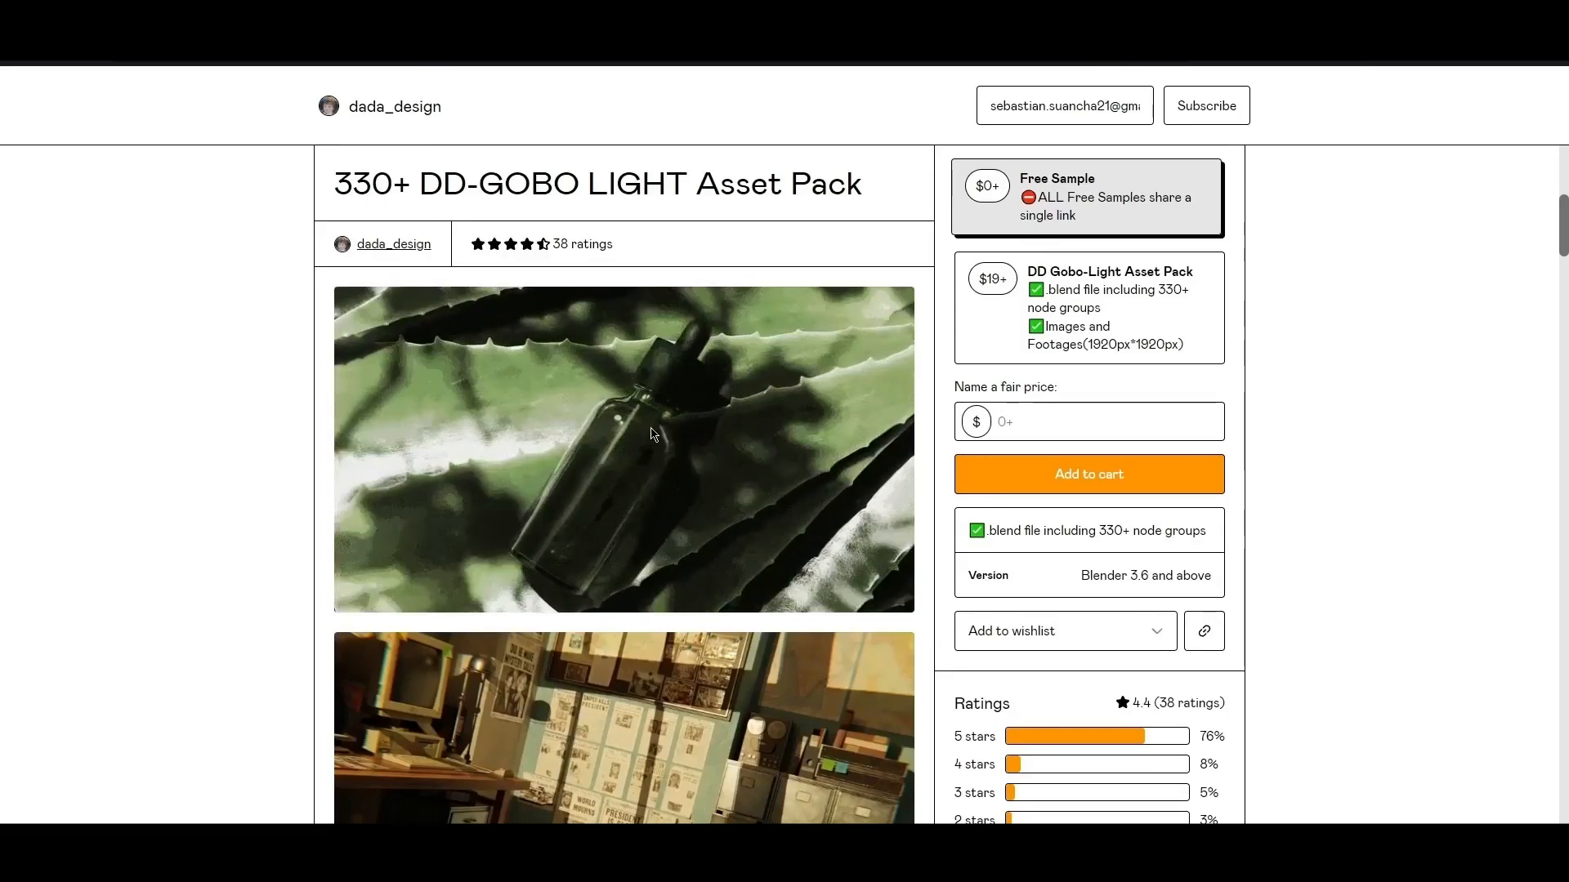
{"action": "scroll", "coordinate": [644, 474], "scroll_direction": "down", "scroll_amount": 4}
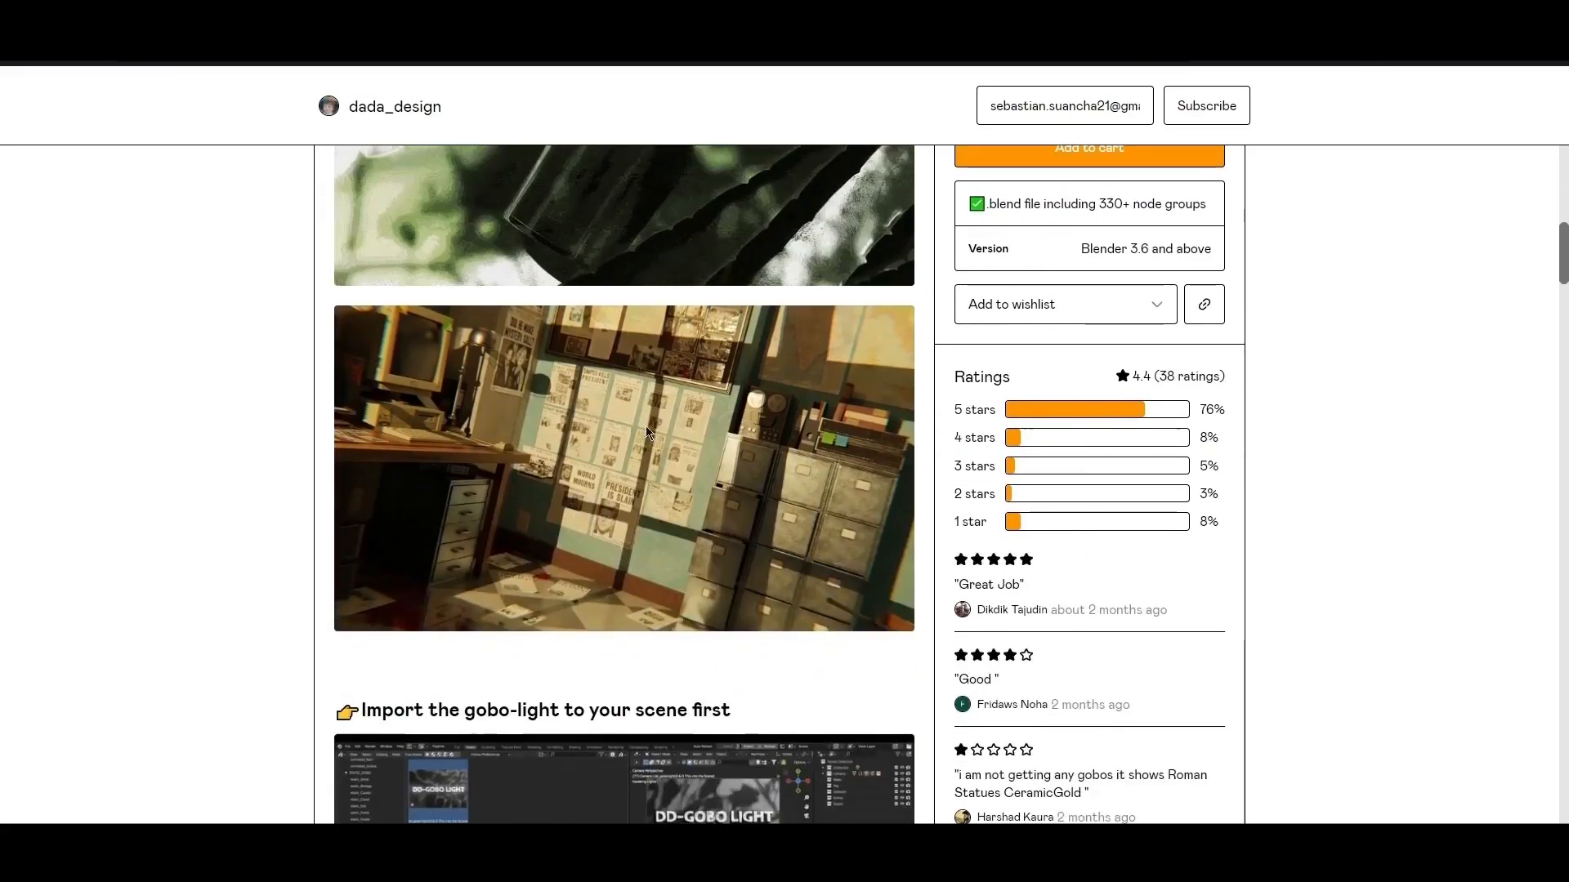
{"action": "scroll", "coordinate": [642, 397], "scroll_direction": "down", "scroll_amount": 3}
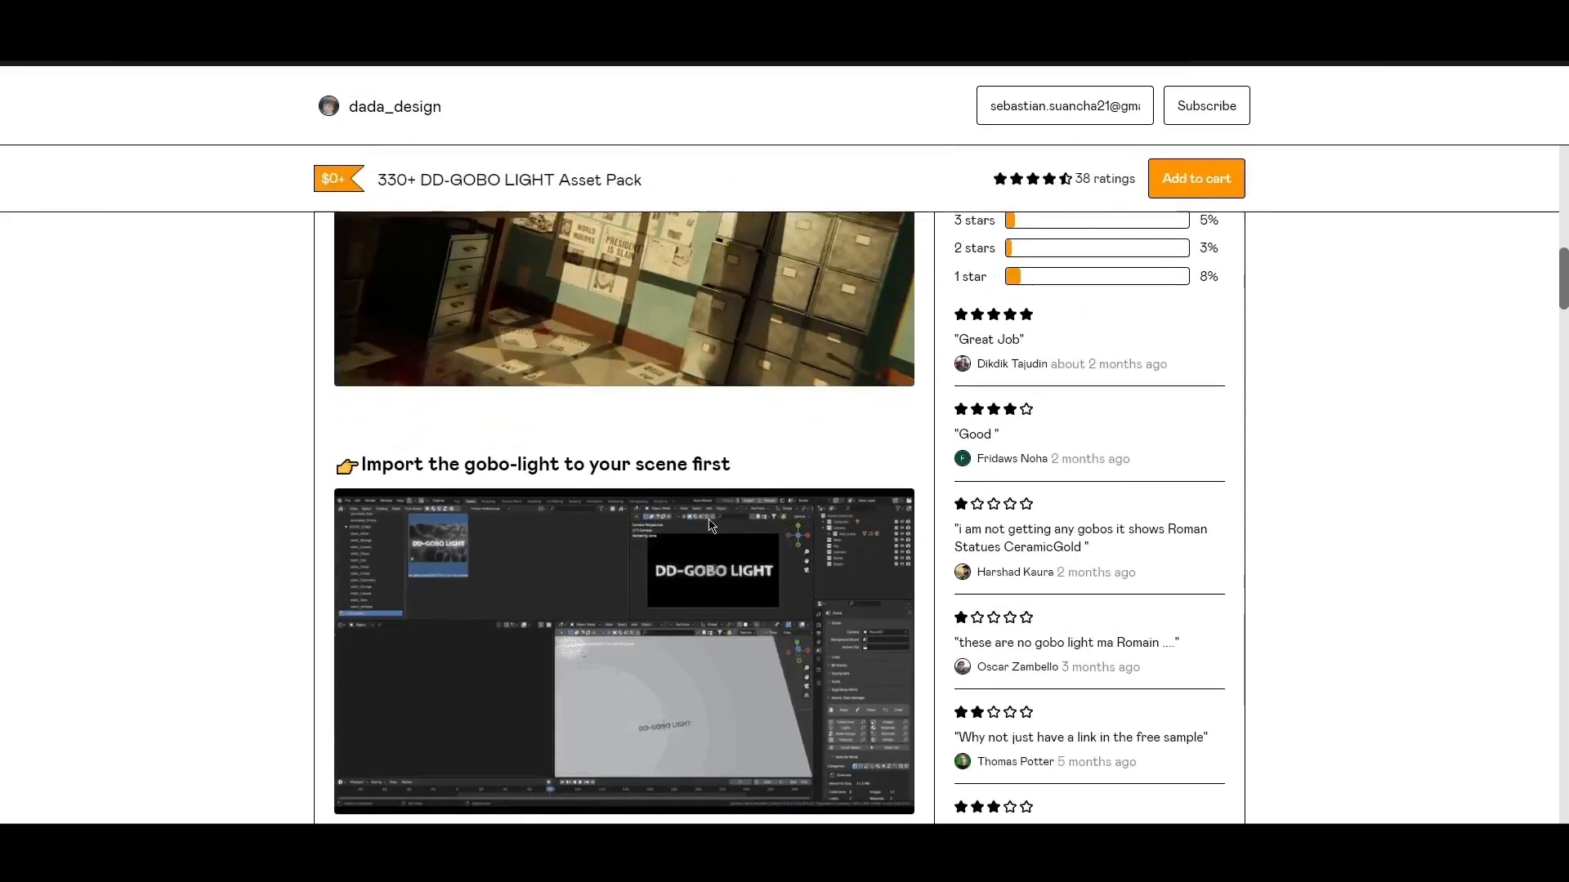
{"action": "scroll", "coordinate": [654, 498], "scroll_direction": "down", "scroll_amount": 6}
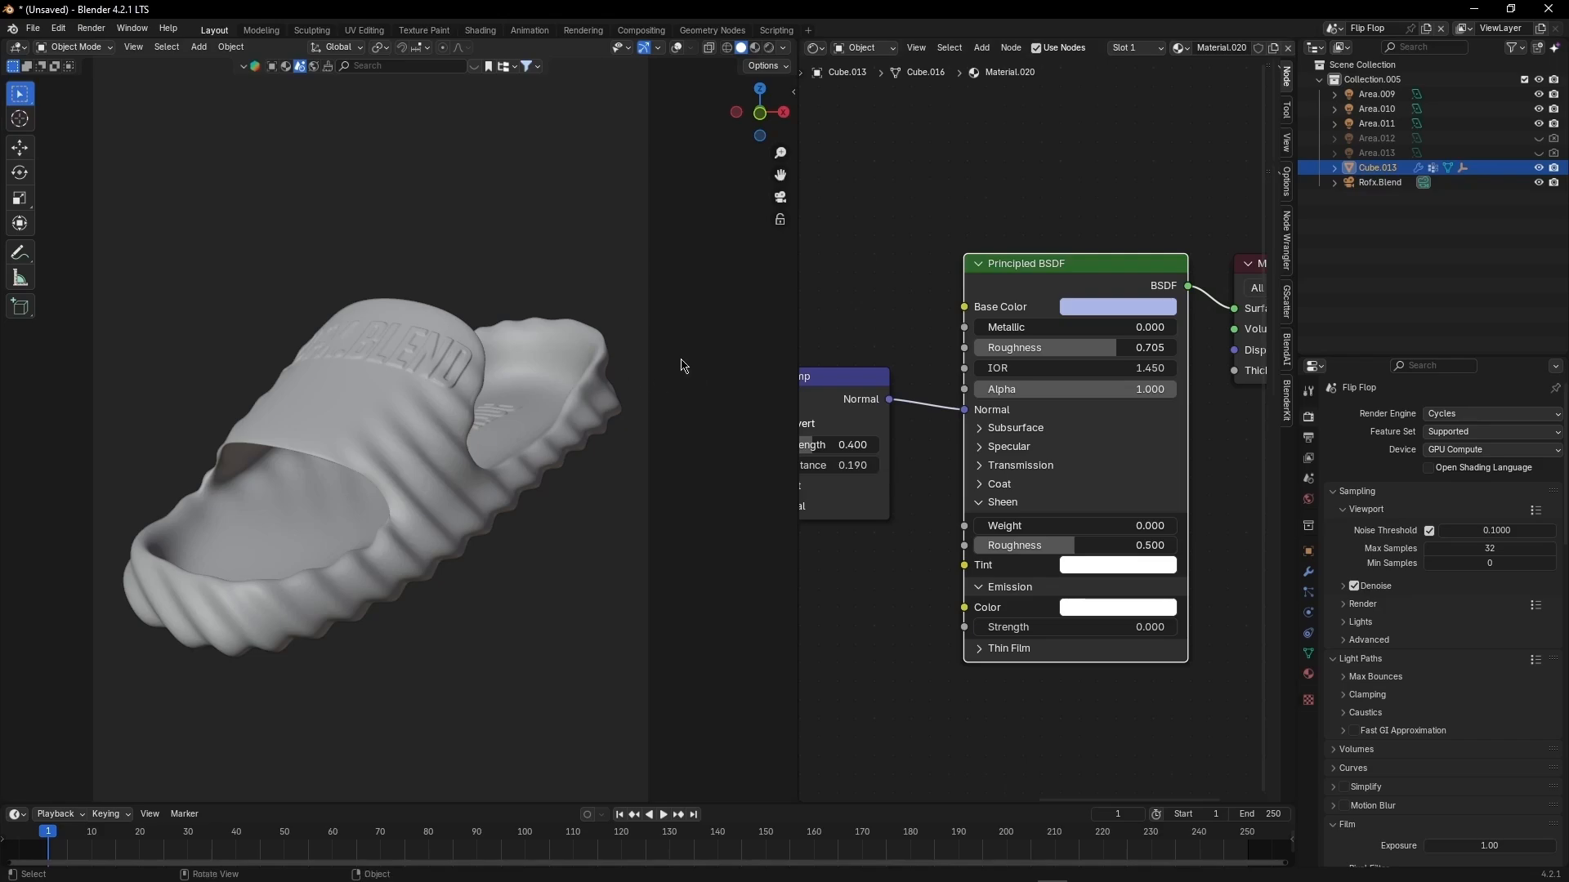
Step: Show the flip-flop in Rendered shading and expand its Principled BSDF Subsurface settings, choosing the Christensen-Burley method
{"action": "key", "text": "z"}
{"action": "left_click", "coordinate": [646, 327]}
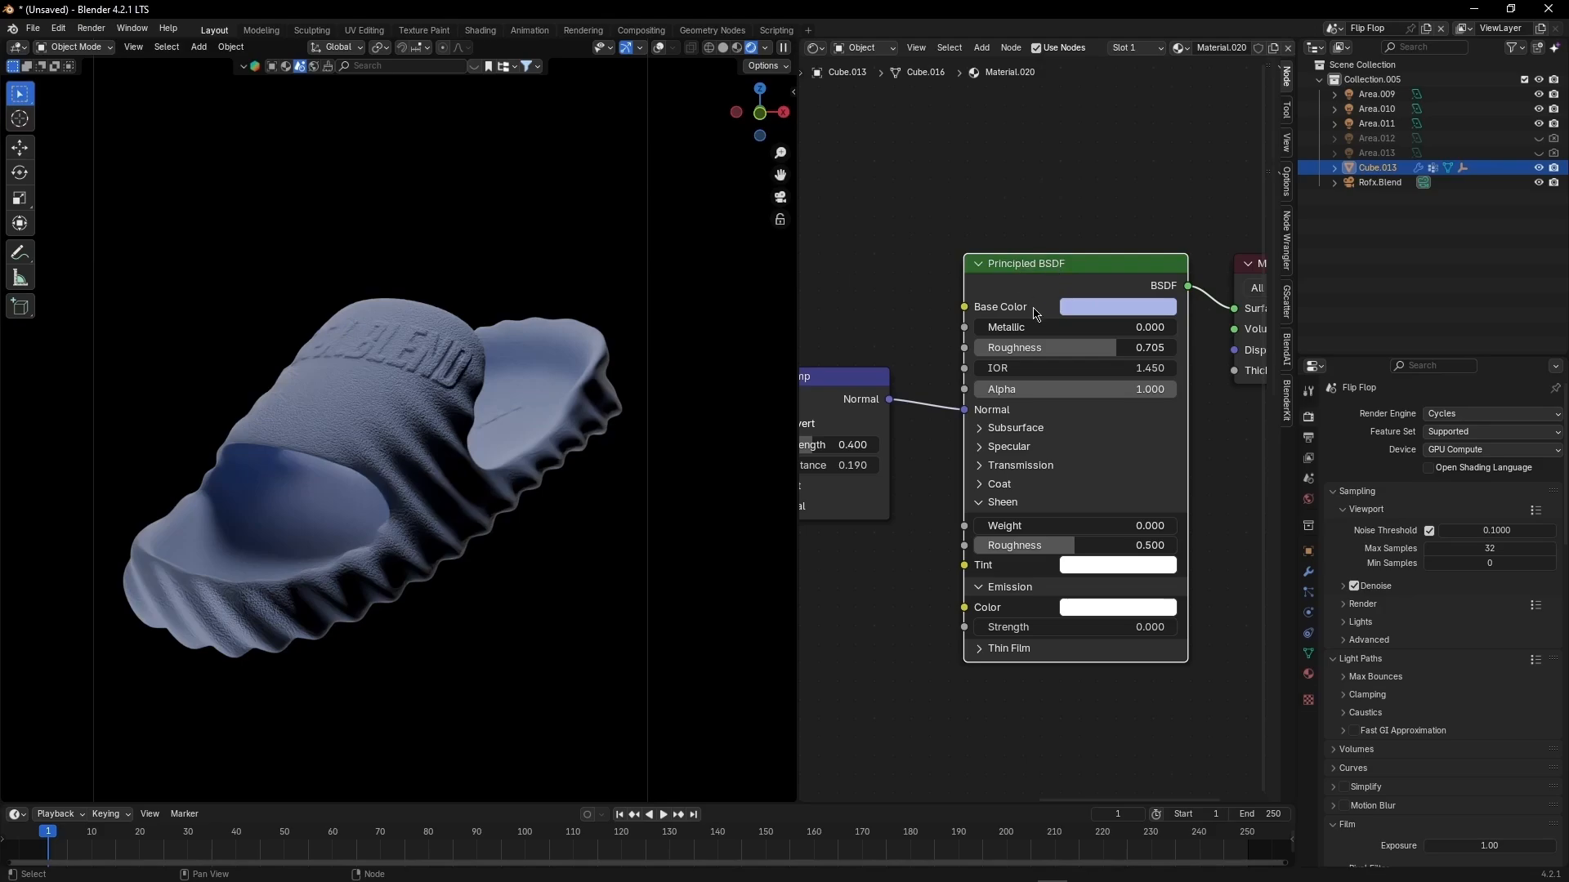
{"action": "left_click", "coordinate": [1017, 432]}
{"action": "left_click", "coordinate": [1029, 452]}
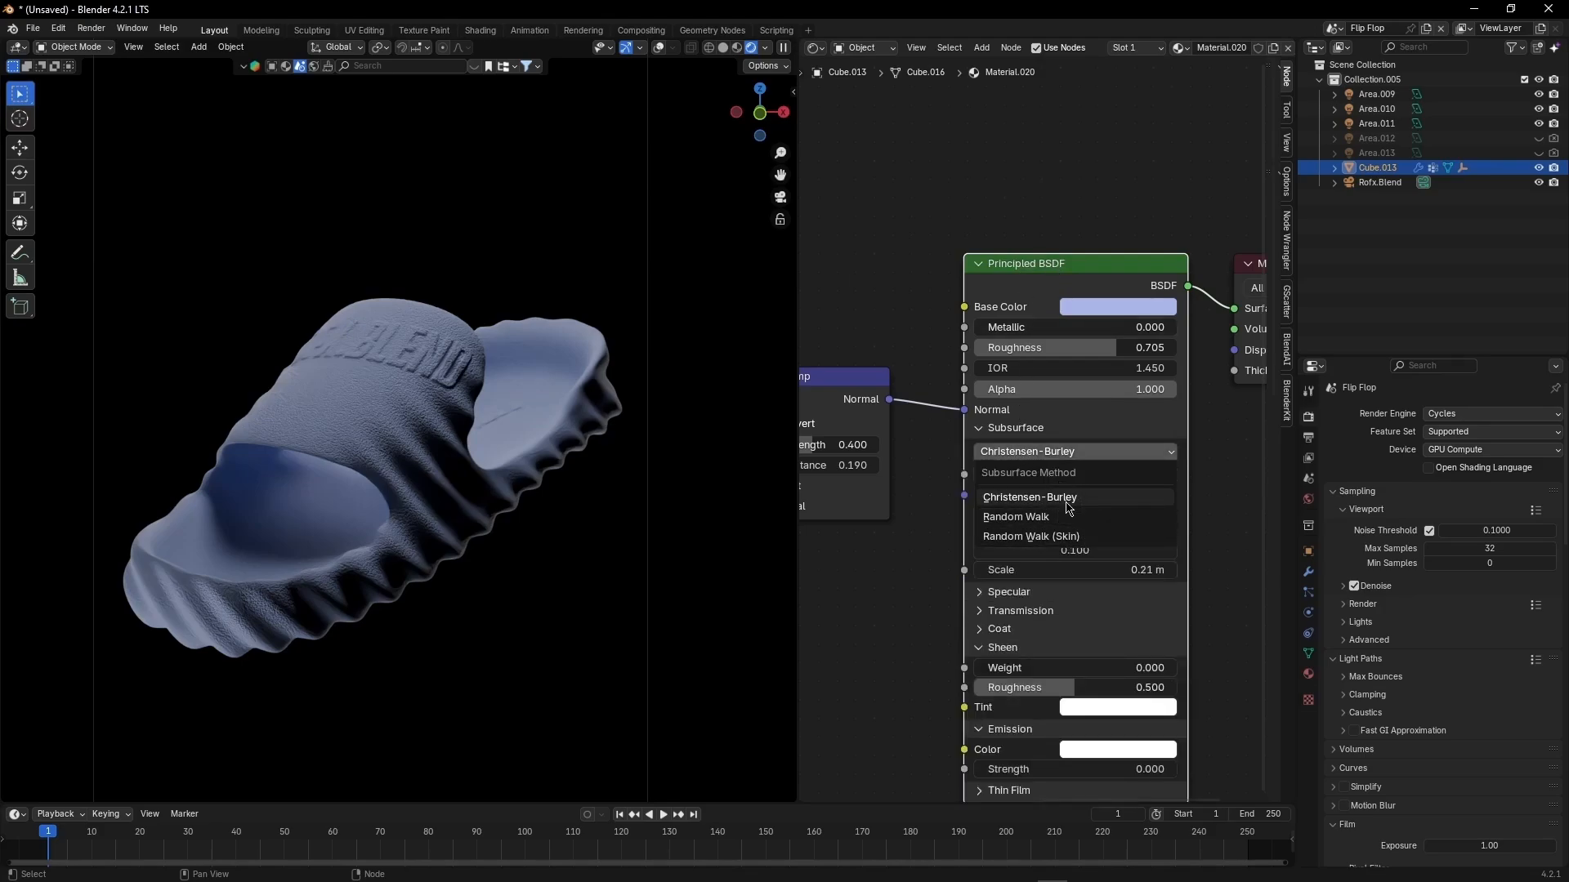
{"action": "left_click", "coordinate": [1046, 458]}
{"action": "left_click", "coordinate": [1046, 456]}
{"action": "left_click", "coordinate": [1005, 500]}
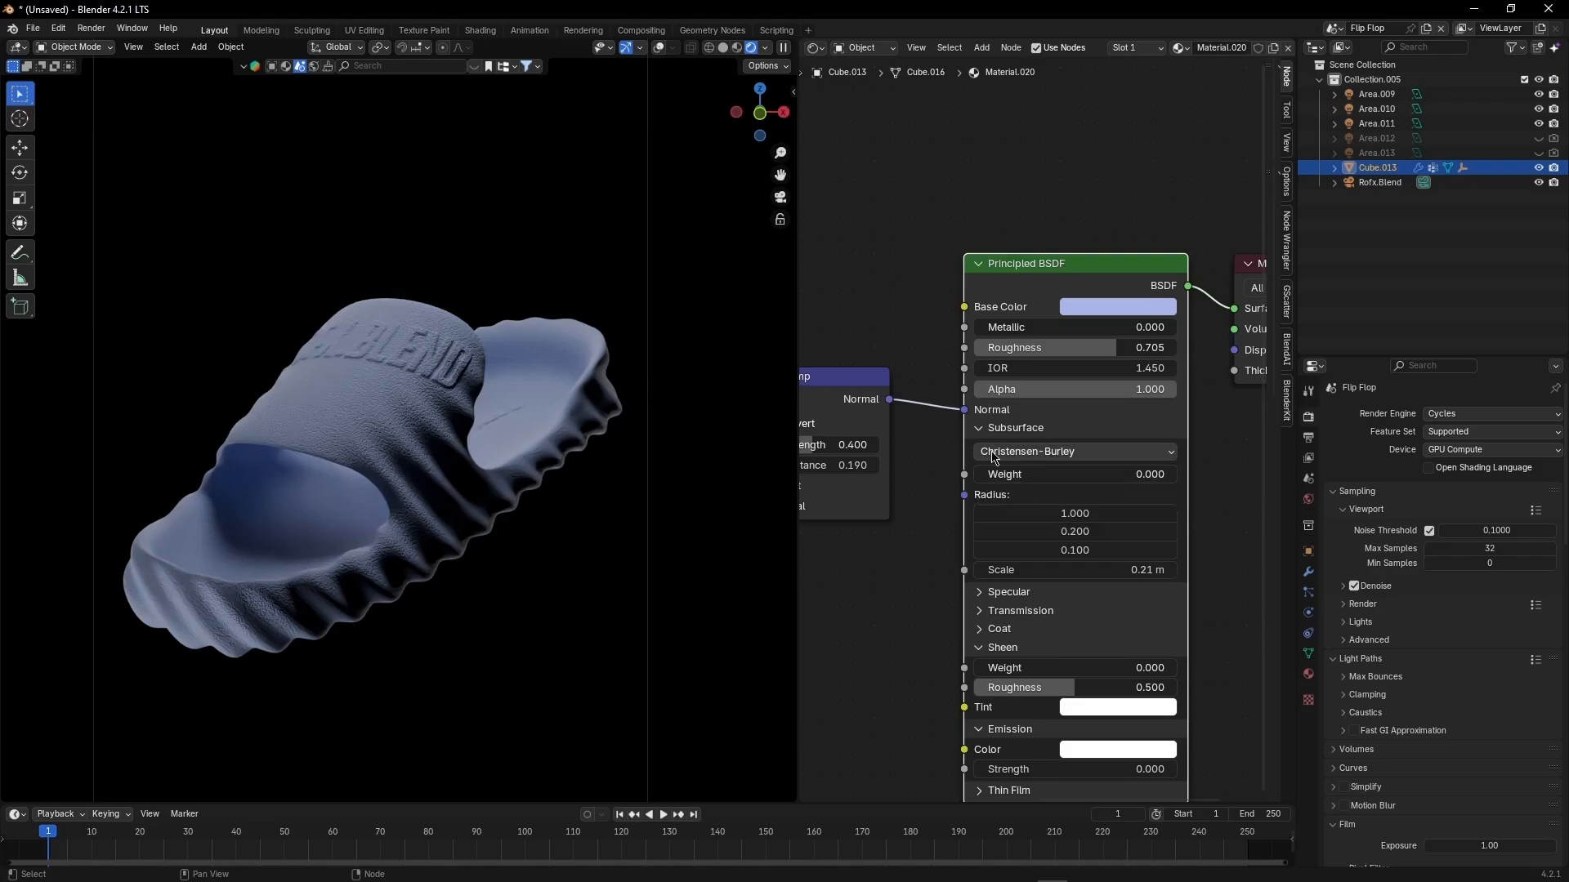
{"action": "left_click", "coordinate": [1062, 454]}
{"action": "left_click", "coordinate": [988, 462]}
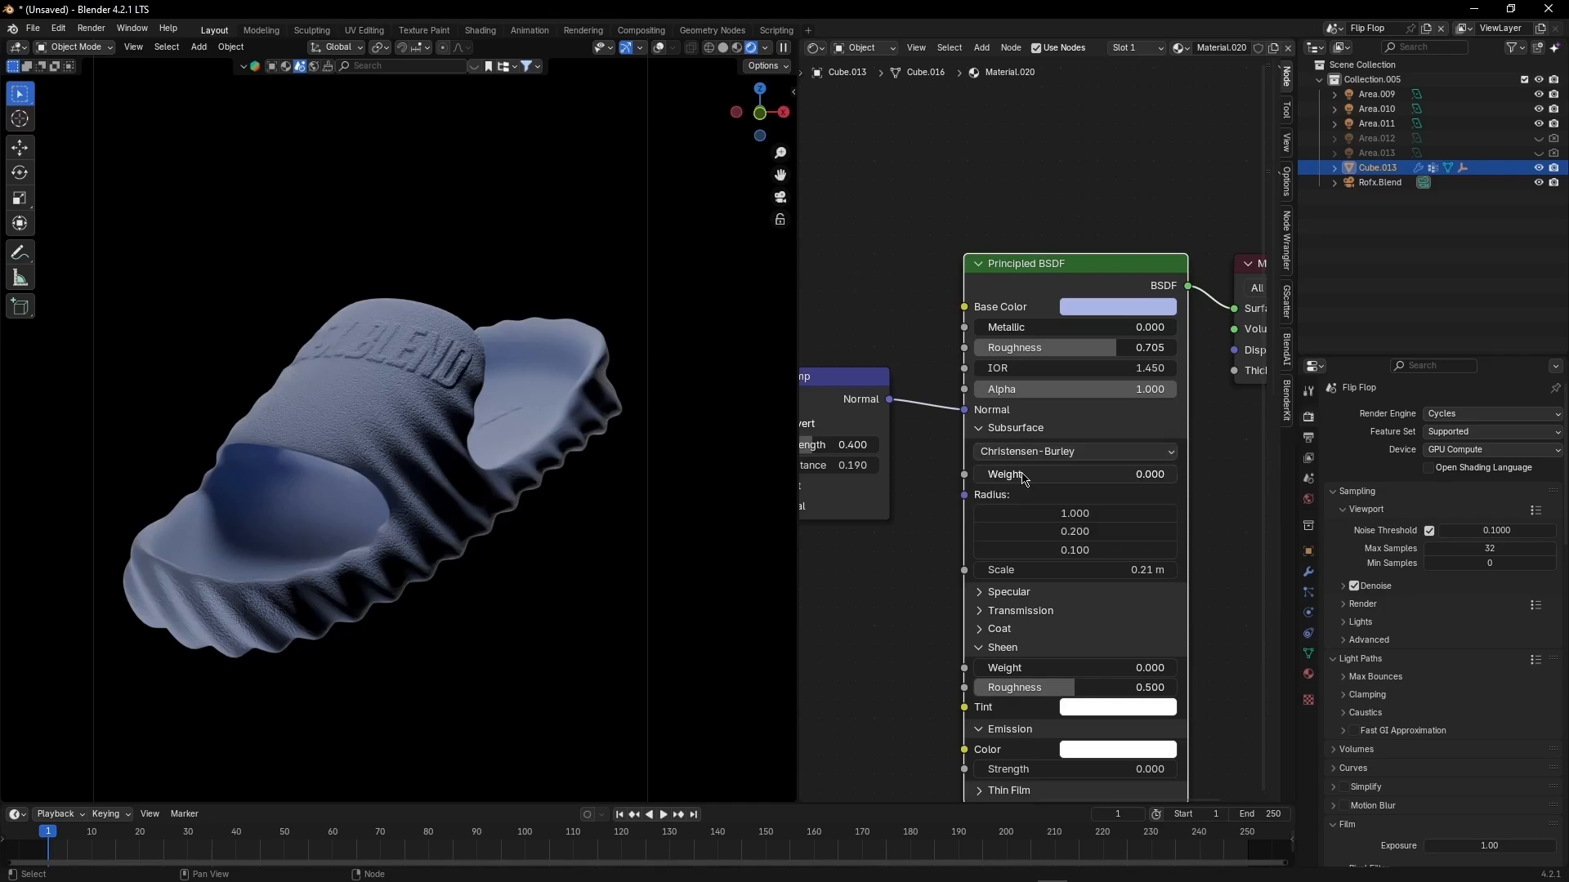
Step: Set the Subsurface weight of the flip-flop material to 1.000
{"action": "scroll", "coordinate": [375, 505], "scroll_direction": "up", "scroll_amount": 6}
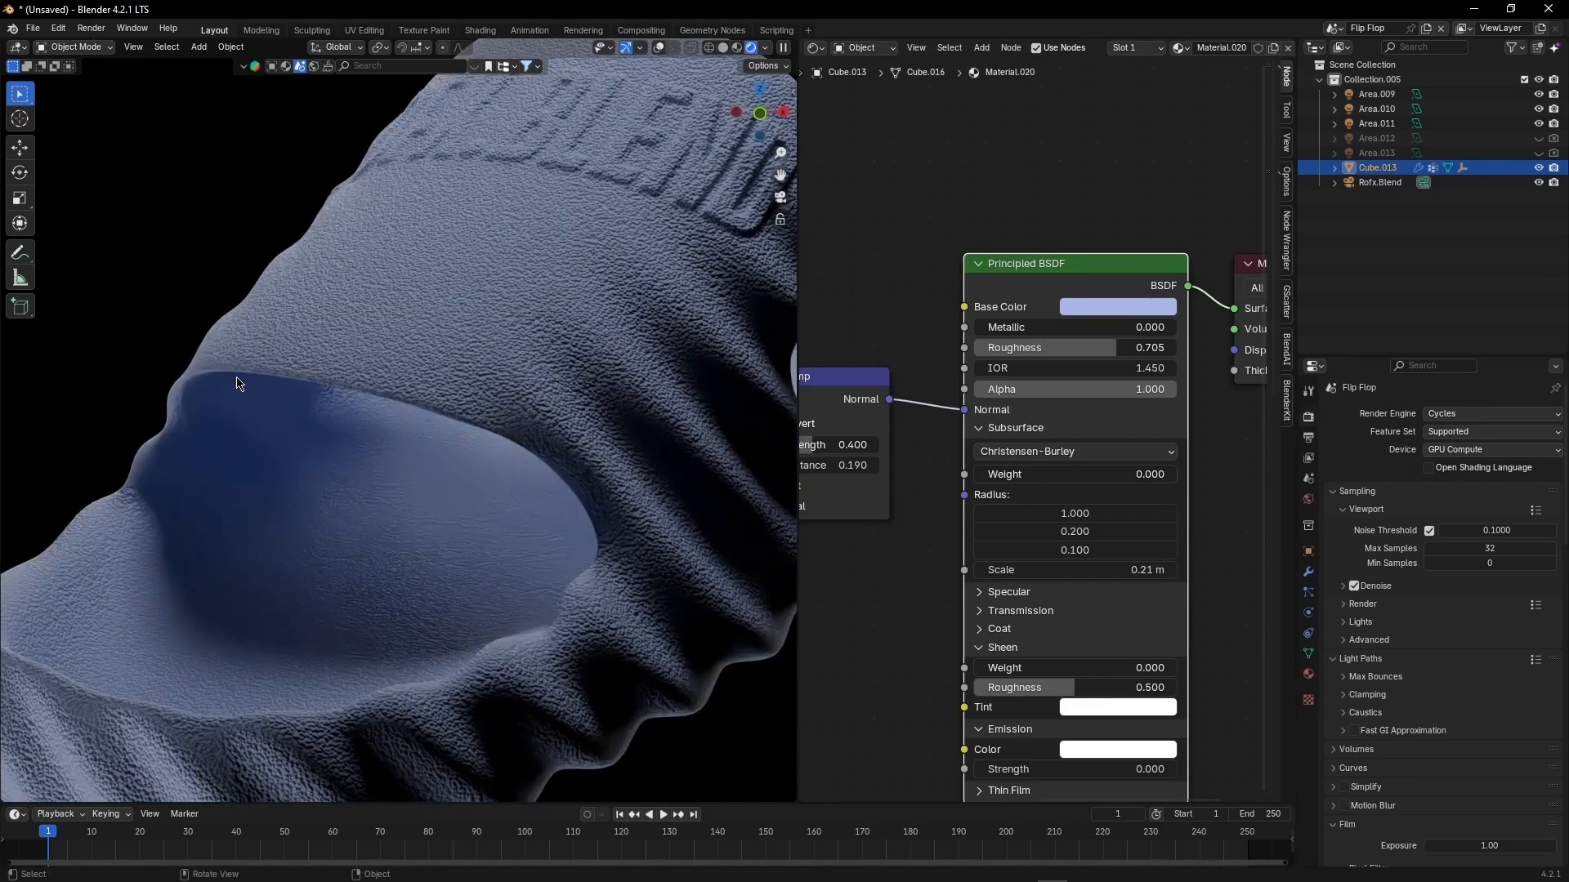
{"action": "left_click_drag", "start_coordinate": [1037, 475], "coordinate": [1240, 475]}
Step: Turn on the viewport overlays and circle the edge of the flip-flop's toe opening with the Annotate tool
{"action": "left_click", "coordinate": [19, 252]}
{"action": "left_click_drag", "start_coordinate": [276, 279], "coordinate": [331, 410]}
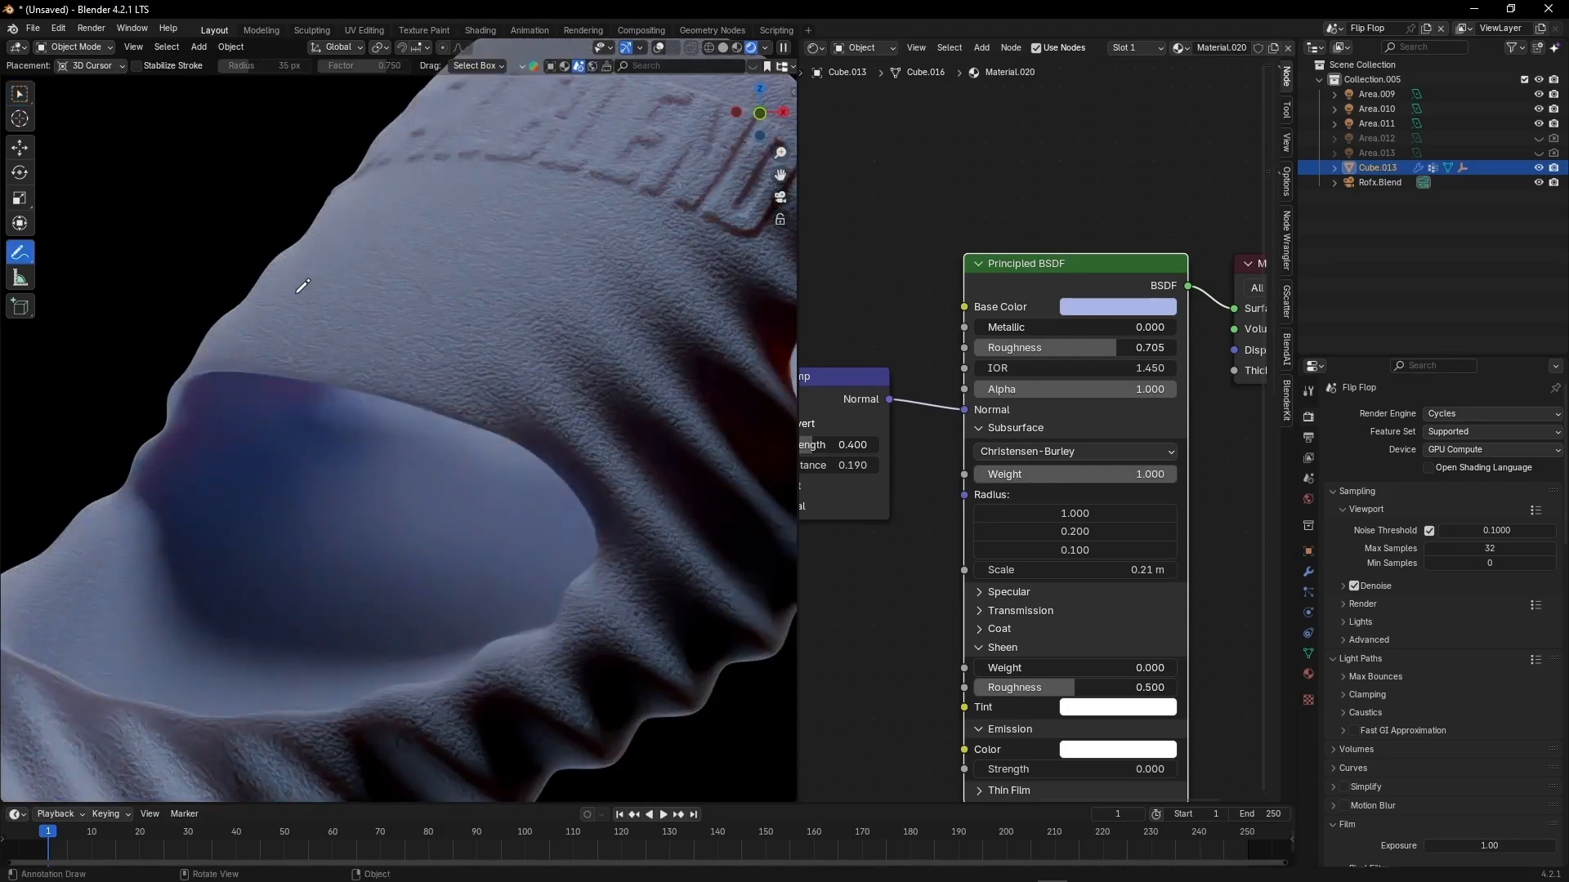
{"action": "left_click", "coordinate": [658, 47]}
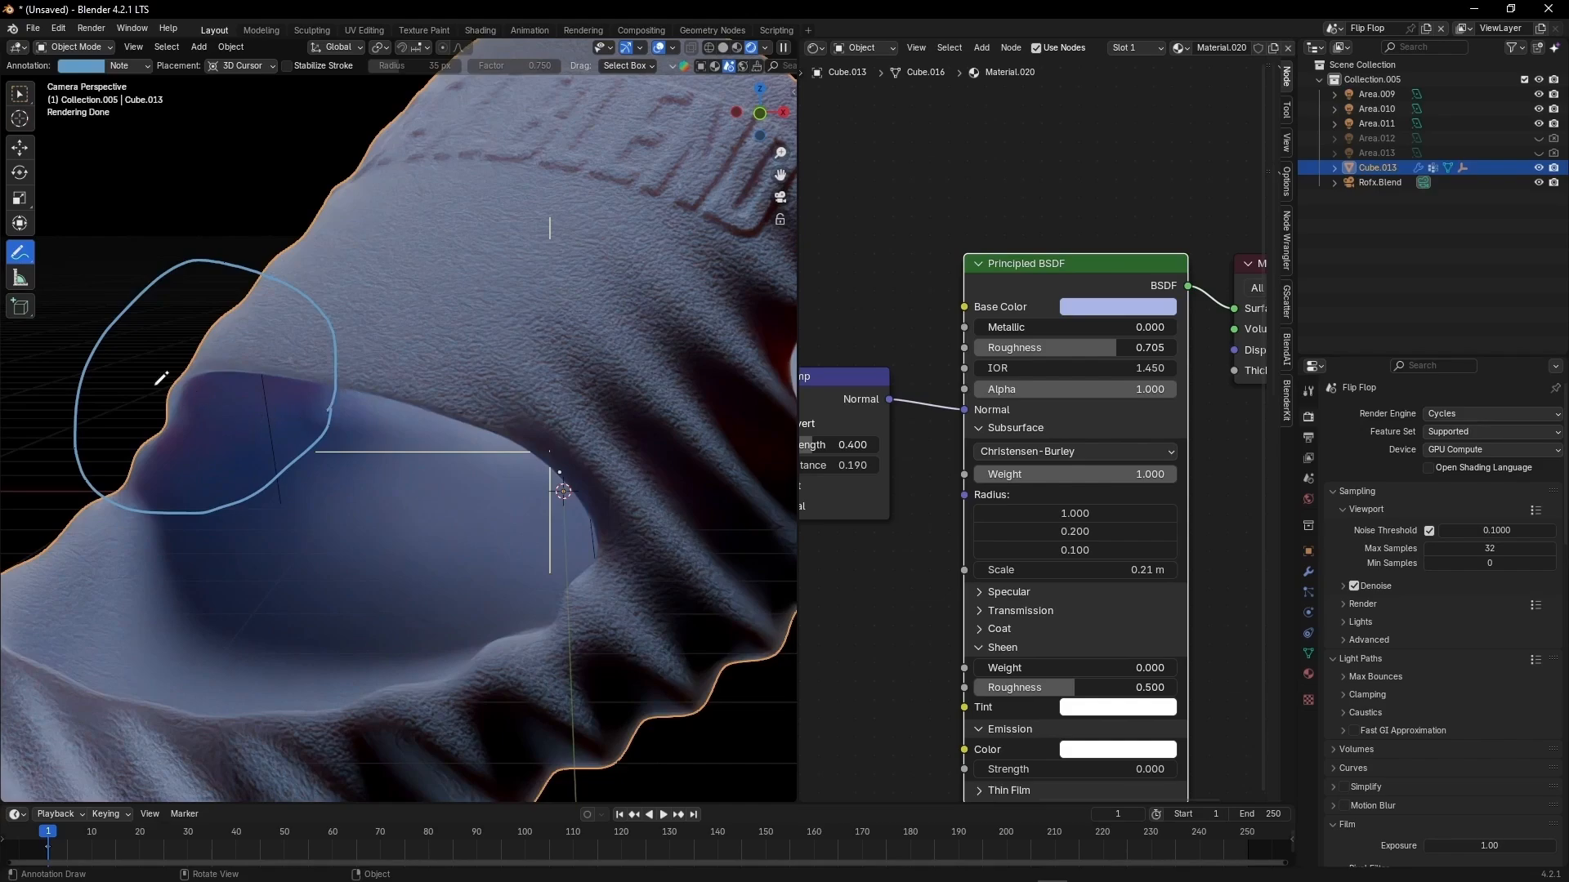
{"action": "mouse_move", "coordinate": [133, 364]}
{"action": "left_mouse_down"}
{"action": "mouse_move", "coordinate": [163, 412]}
{"action": "mouse_move", "coordinate": [228, 387]}
{"action": "left_mouse_up"}
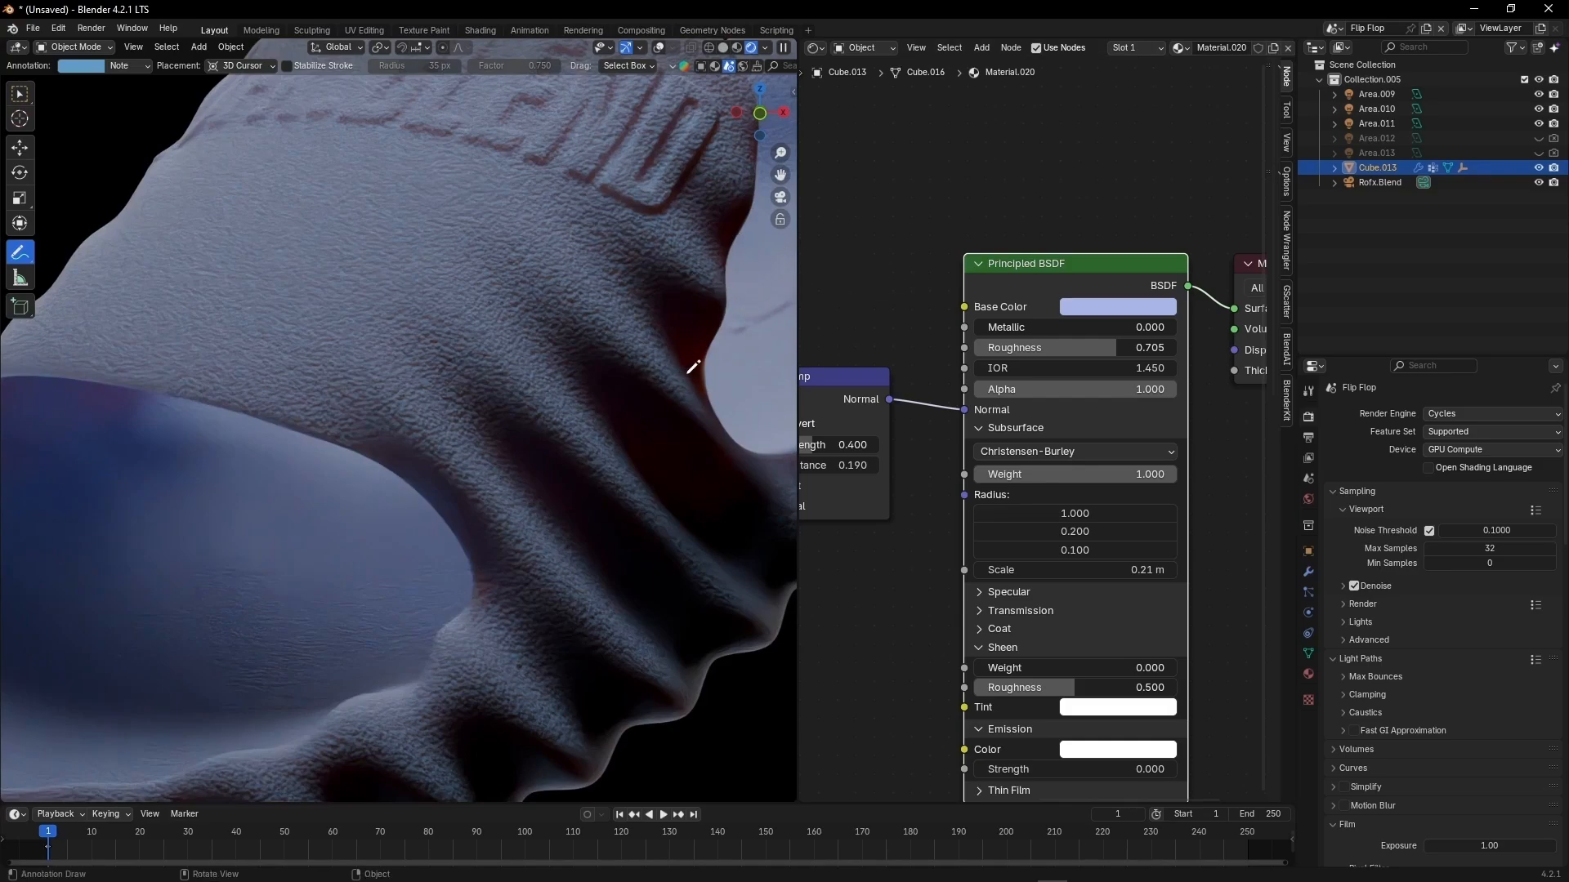
Step: Set the flip-flop material's Subsurface scale to 0.41 m and its method to Random Walk (Skin)
{"action": "scroll", "coordinate": [670, 346], "scroll_direction": "down", "scroll_amount": 2}
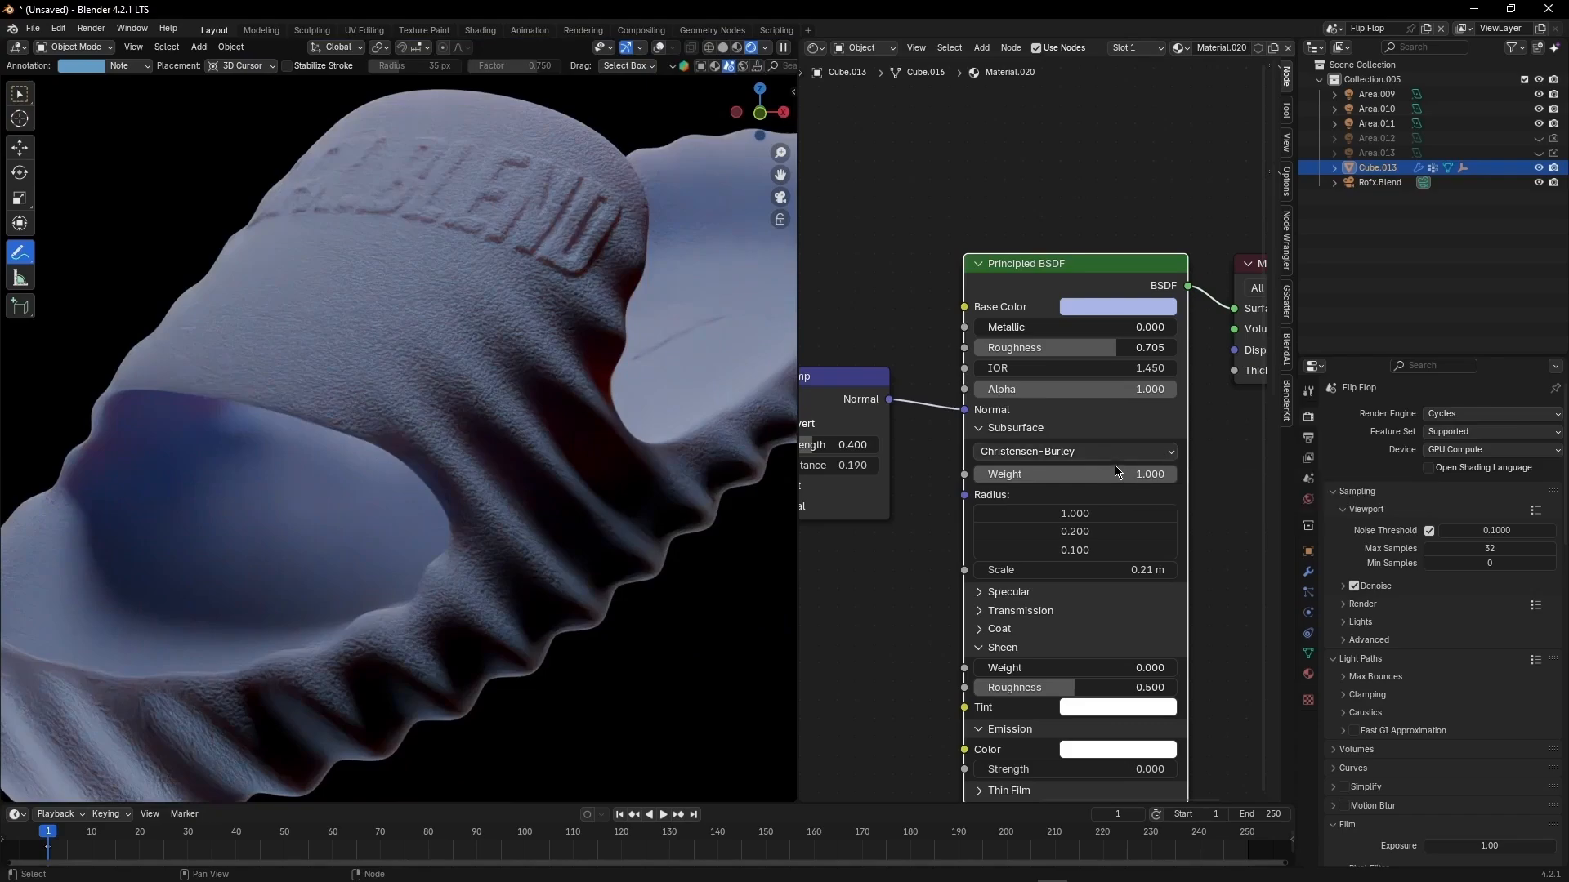
{"action": "mouse_move", "coordinate": [1037, 573]}
{"action": "left_mouse_down"}
{"action": "mouse_move", "coordinate": [1054, 574]}
{"action": "mouse_move", "coordinate": [1040, 573]}
{"action": "left_mouse_up"}
{"action": "scroll", "coordinate": [521, 459], "scroll_direction": "down", "scroll_amount": 3}
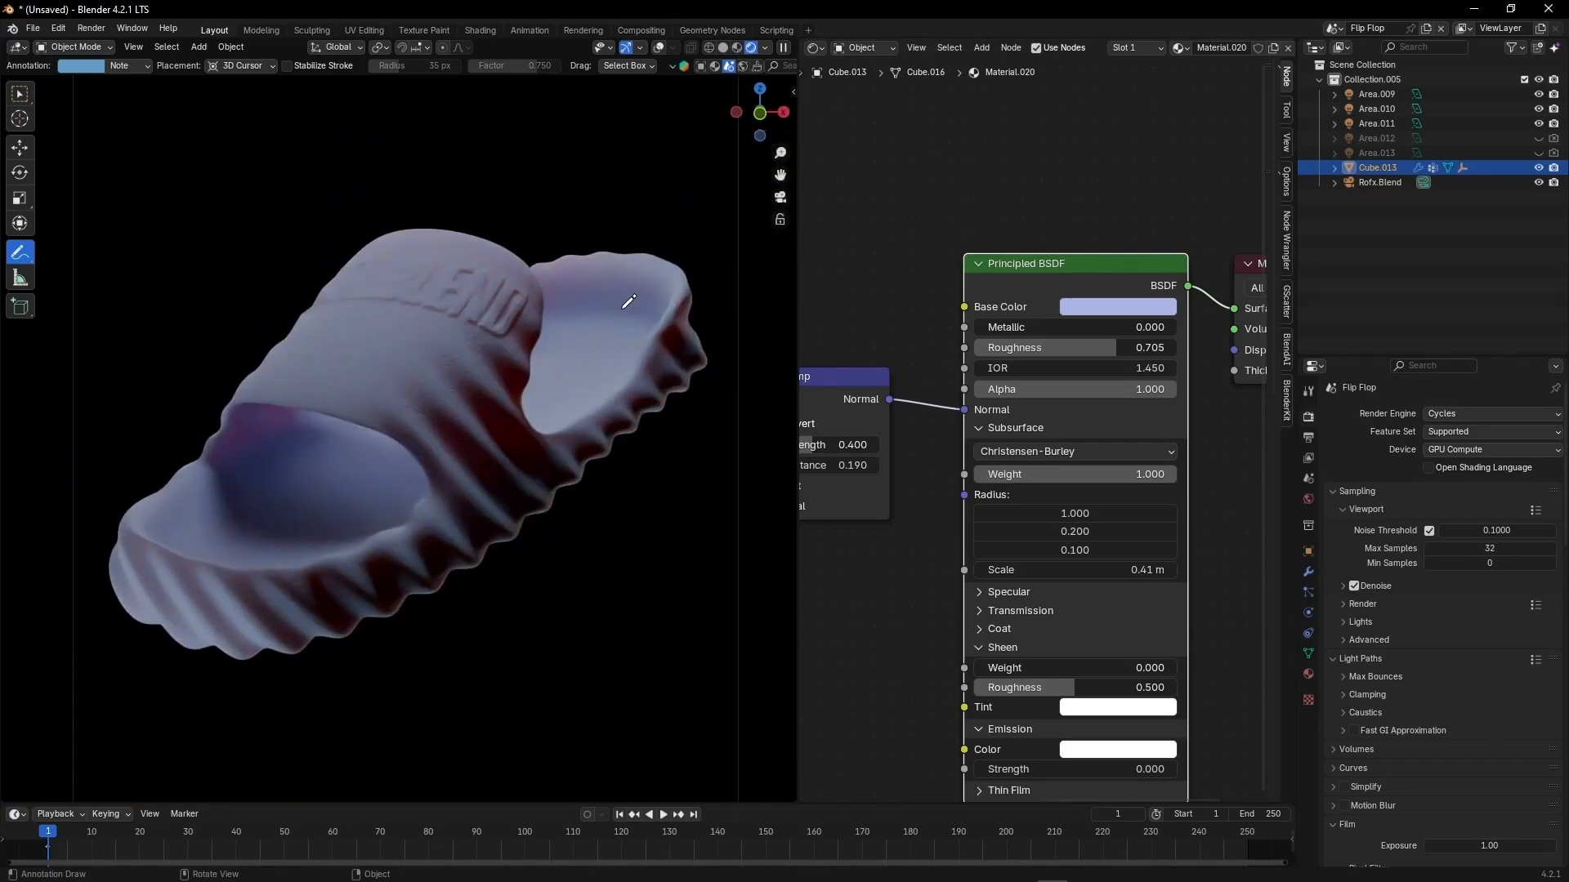
{"action": "left_click", "coordinate": [1031, 451]}
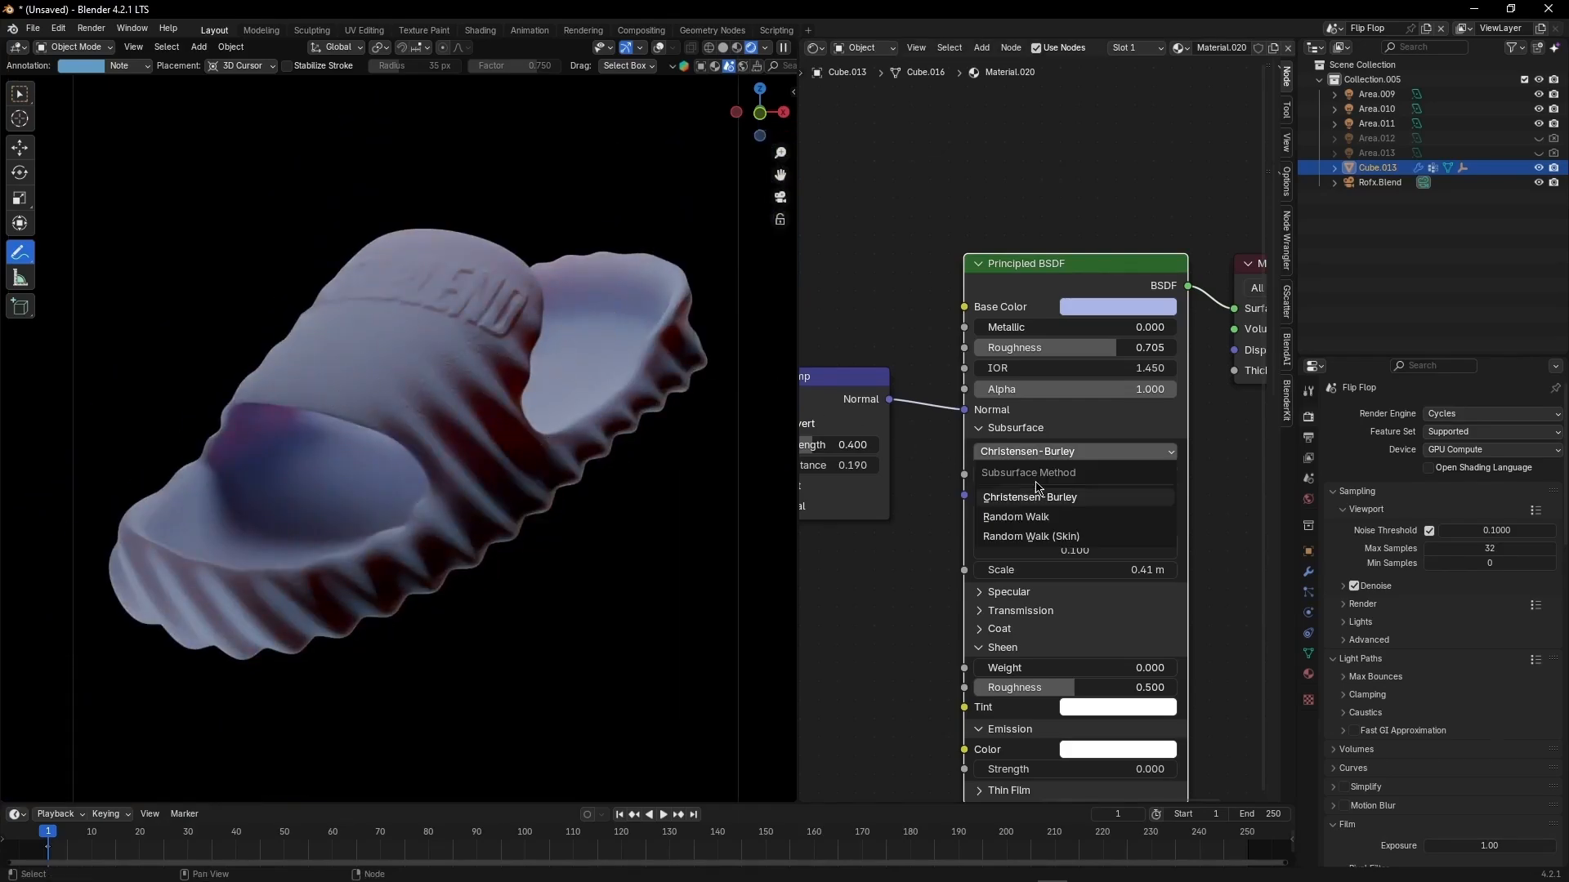
{"action": "left_click", "coordinate": [1018, 537]}
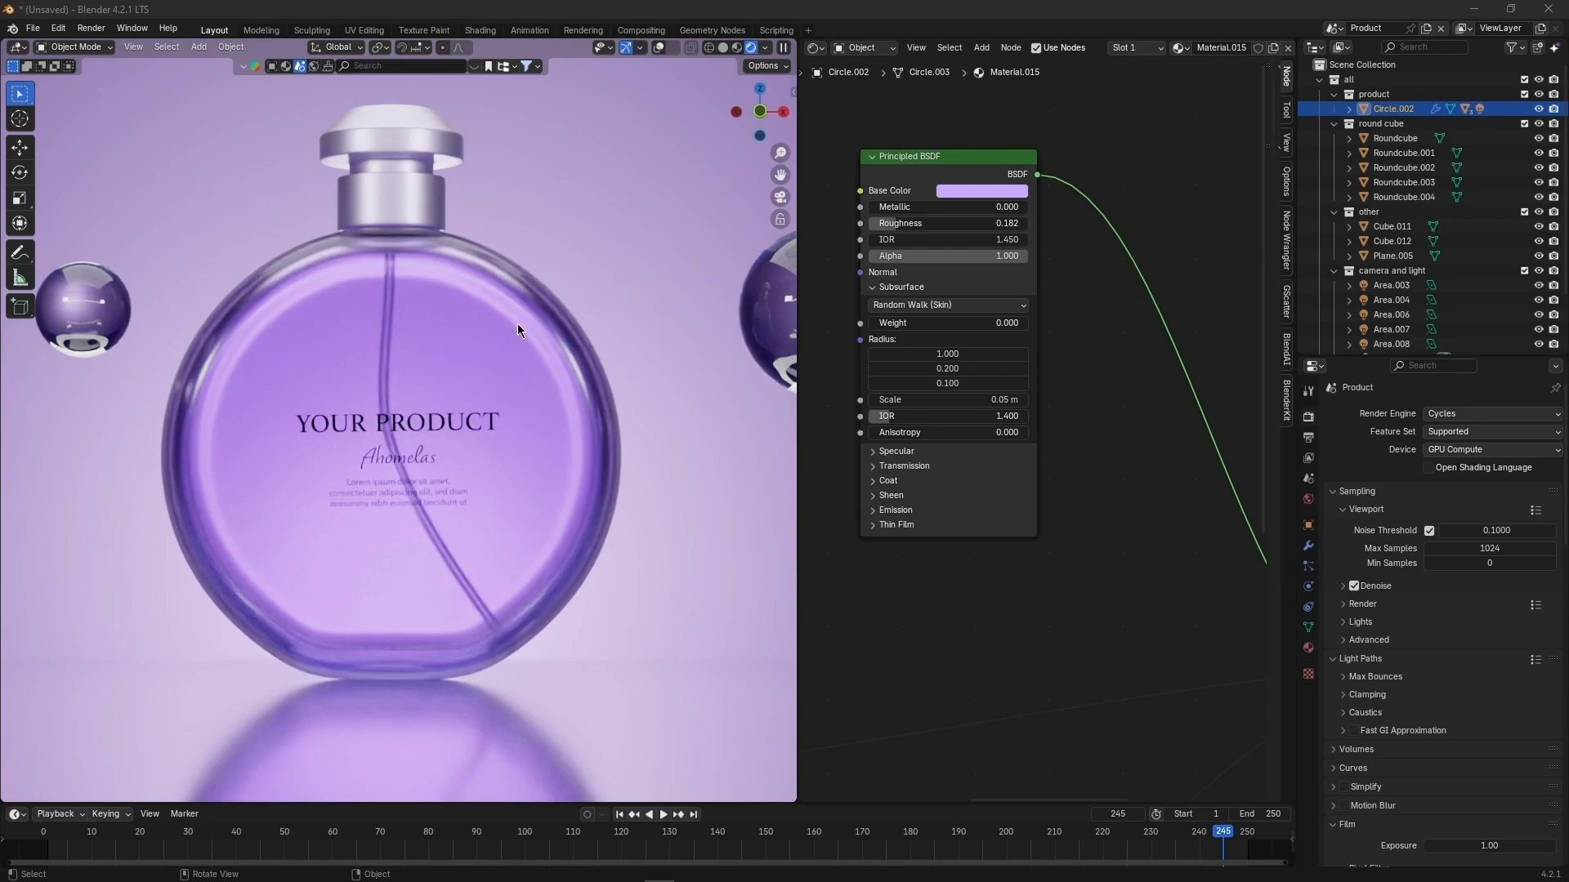
Step: Test a roughness of 0.601 on the perfume bottle's Principled BSDF and set it to 0.162
{"action": "scroll", "coordinate": [425, 353], "scroll_direction": "down", "scroll_amount": 3}
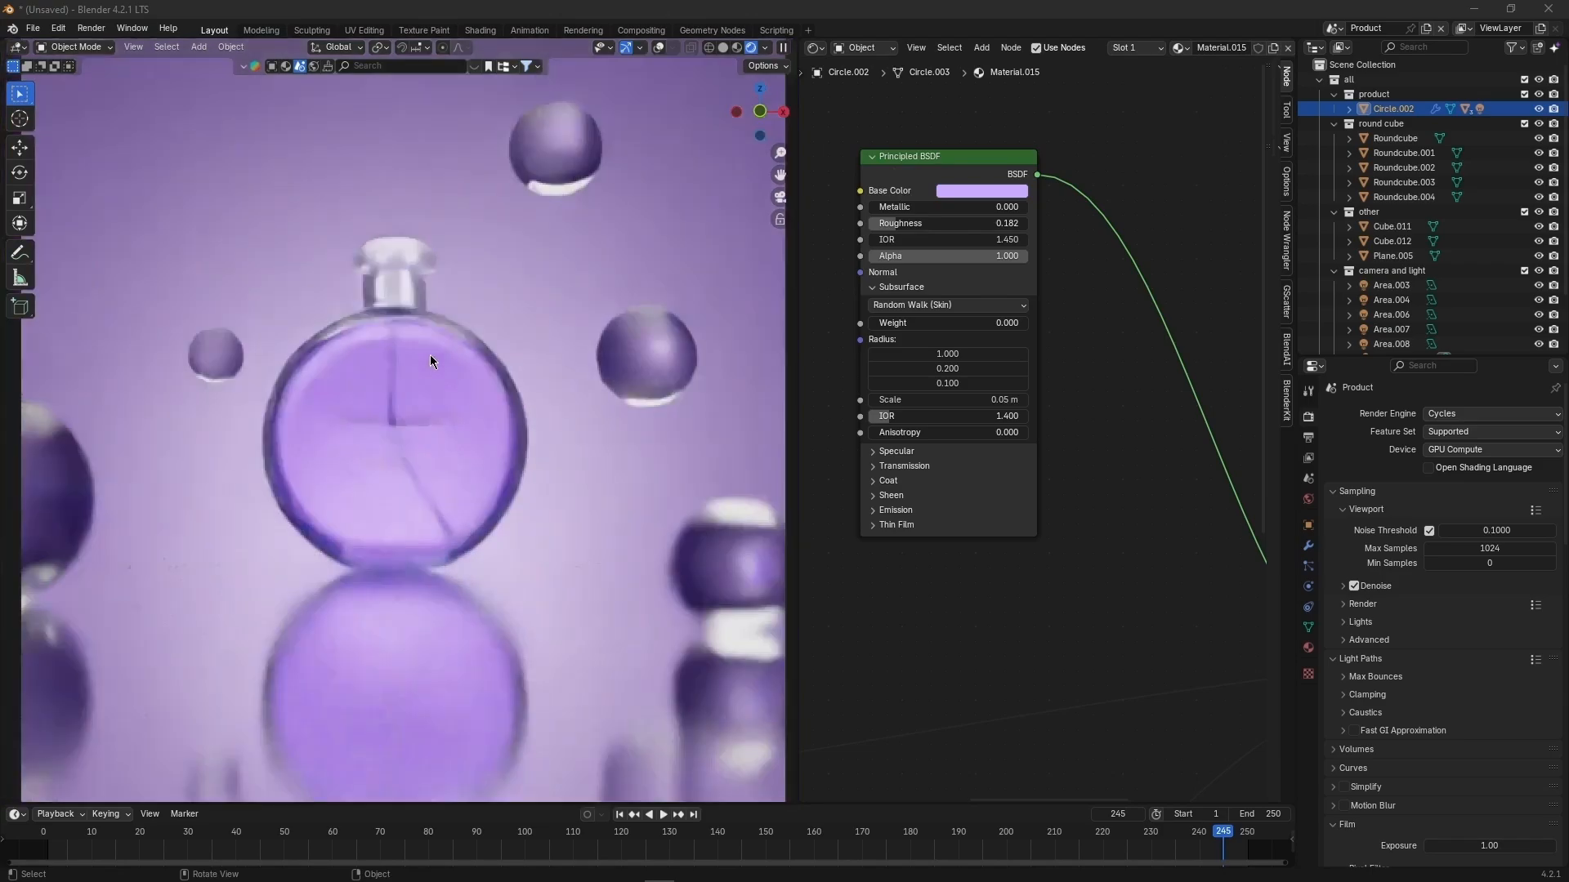
{"action": "scroll", "coordinate": [346, 340], "scroll_direction": "up", "scroll_amount": 3}
{"action": "scroll", "coordinate": [1018, 360], "scroll_direction": "up", "scroll_amount": 2}
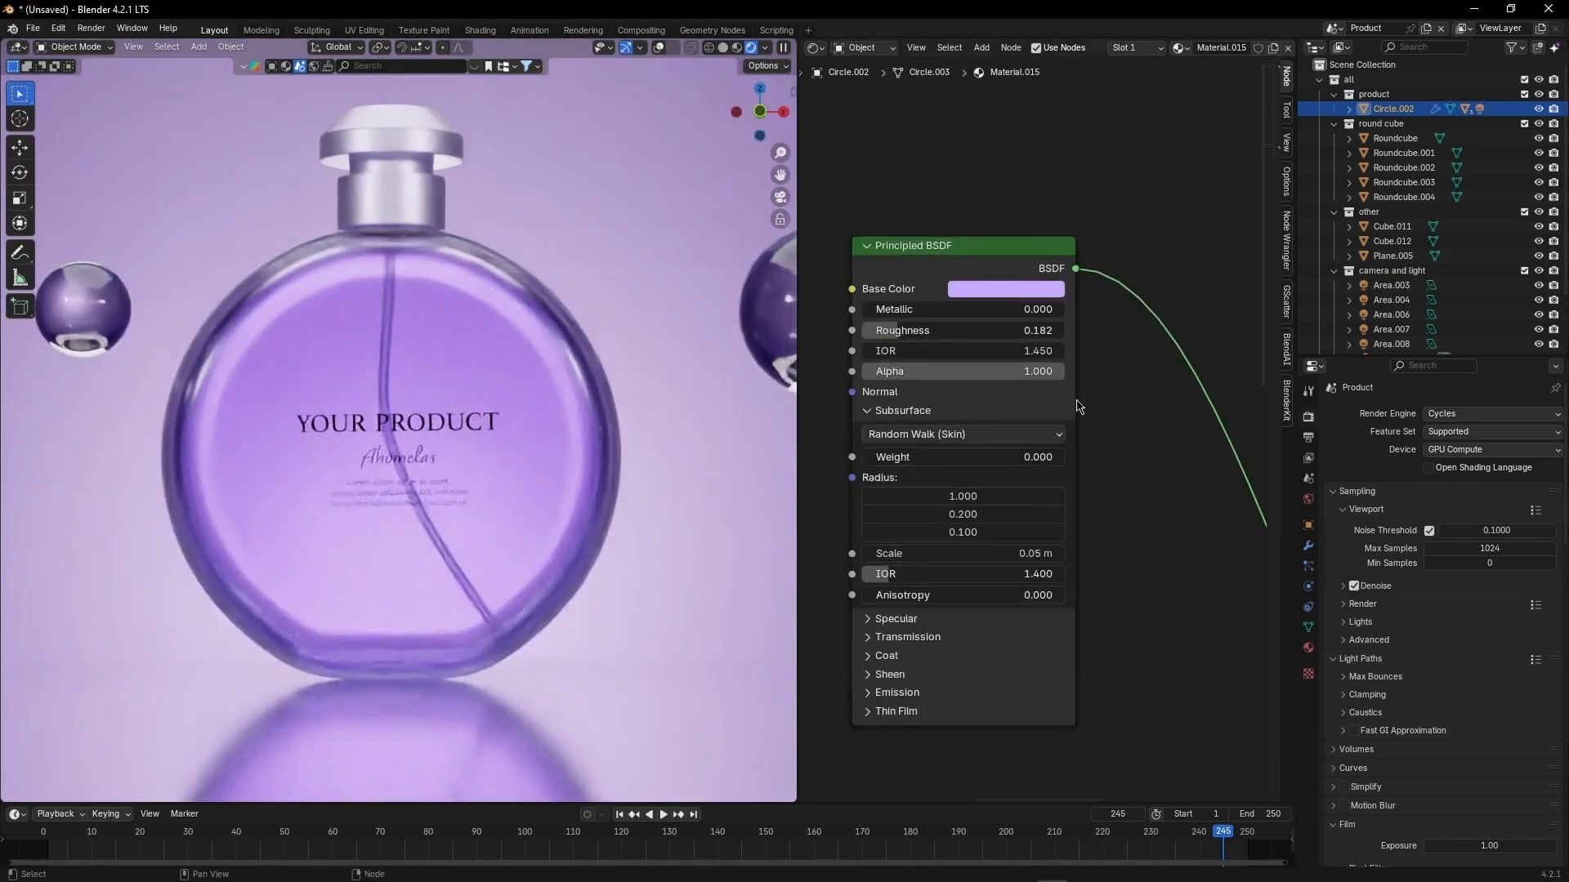
{"action": "left_click_drag", "start_coordinate": [973, 330], "coordinate": [1042, 330]}
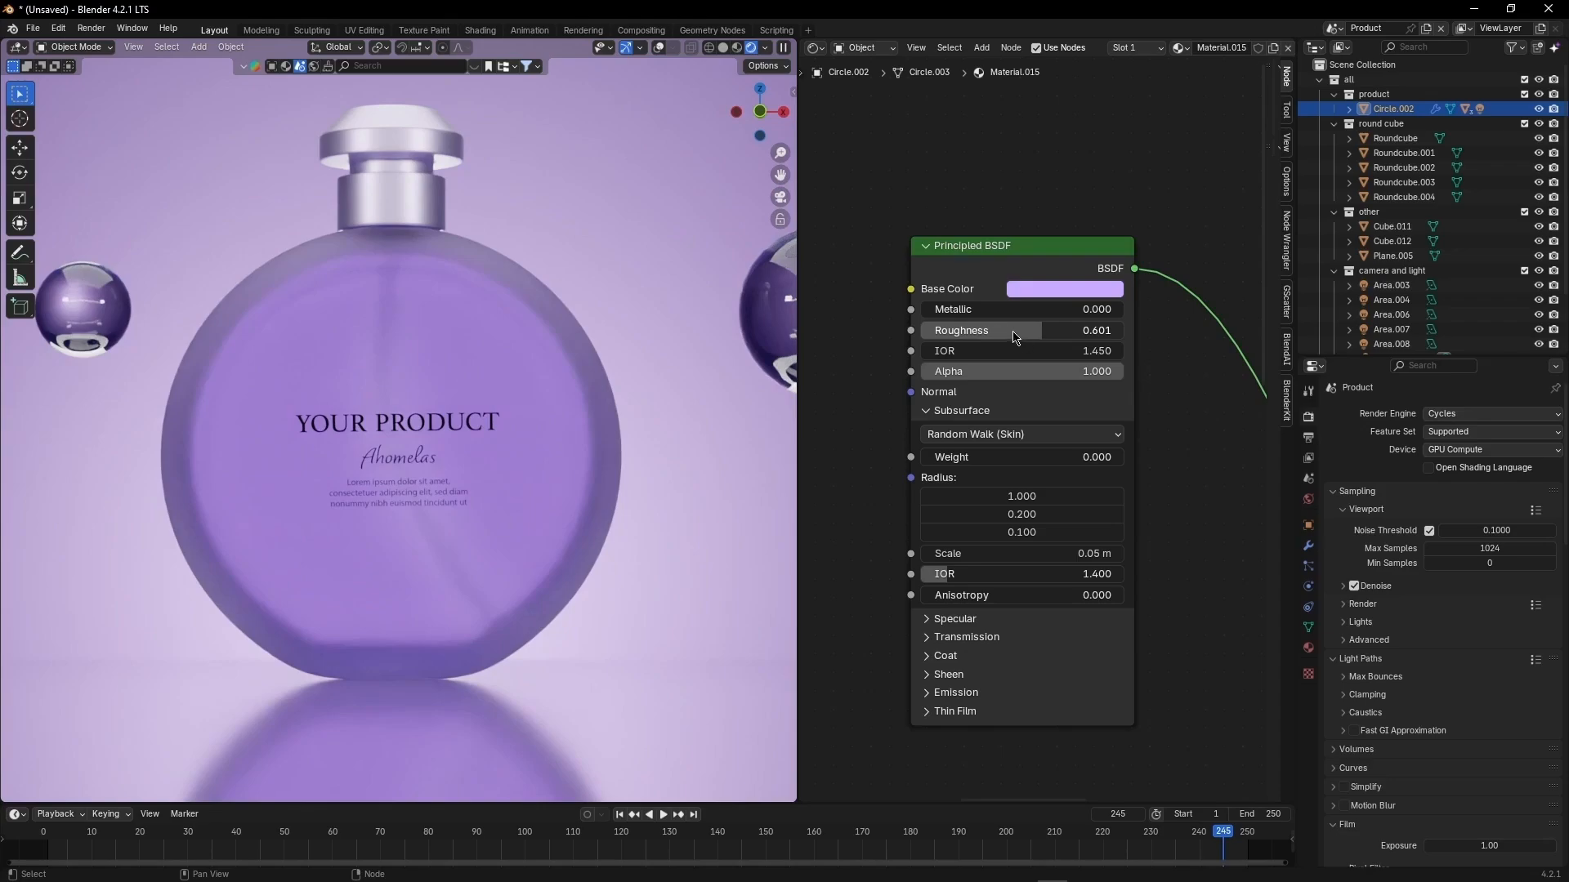
{"action": "left_click_drag", "start_coordinate": [1013, 333], "coordinate": [931, 332]}
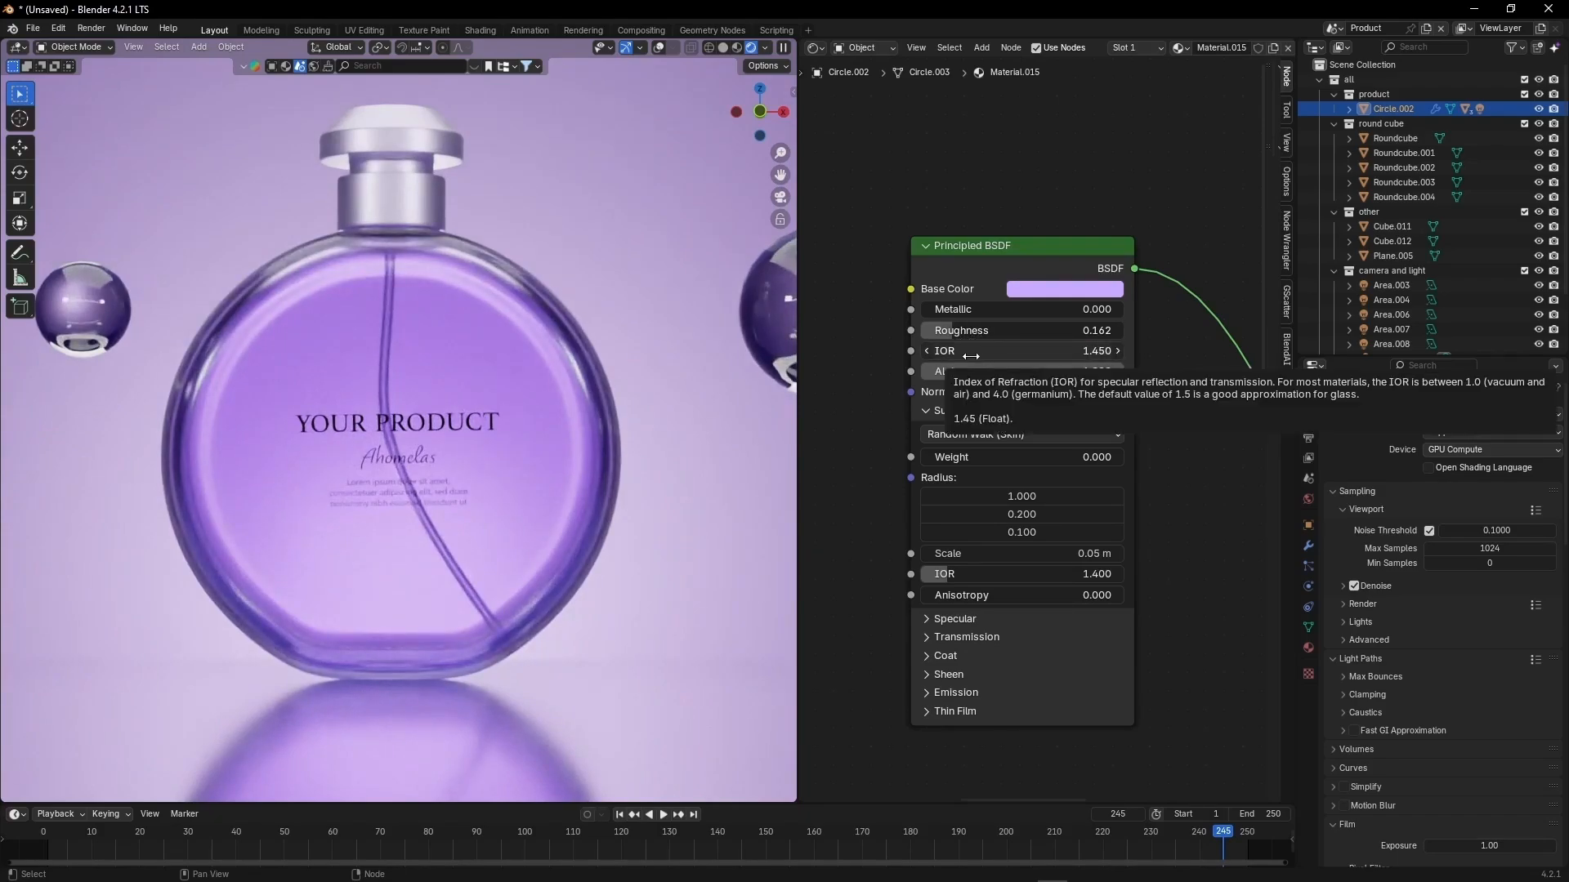
Step: Test an IOR of 1.000 on the perfume bottle material and set it to 1.200
{"action": "left_click_drag", "start_coordinate": [970, 356], "coordinate": [915, 357]}
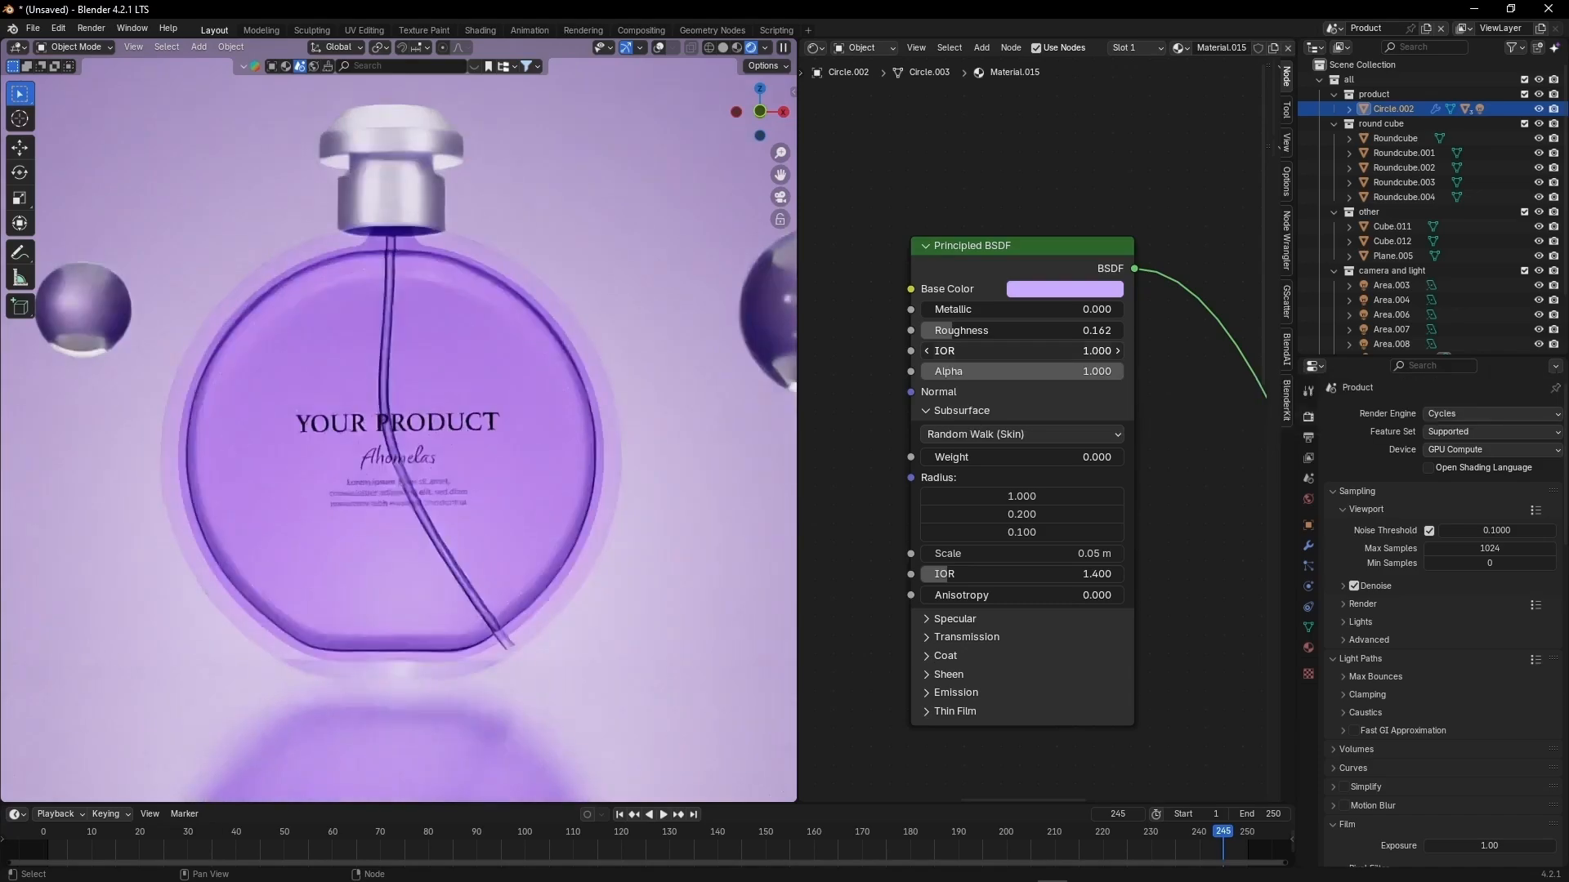
{"action": "scroll", "coordinate": [419, 425], "scroll_direction": "down", "scroll_amount": 2}
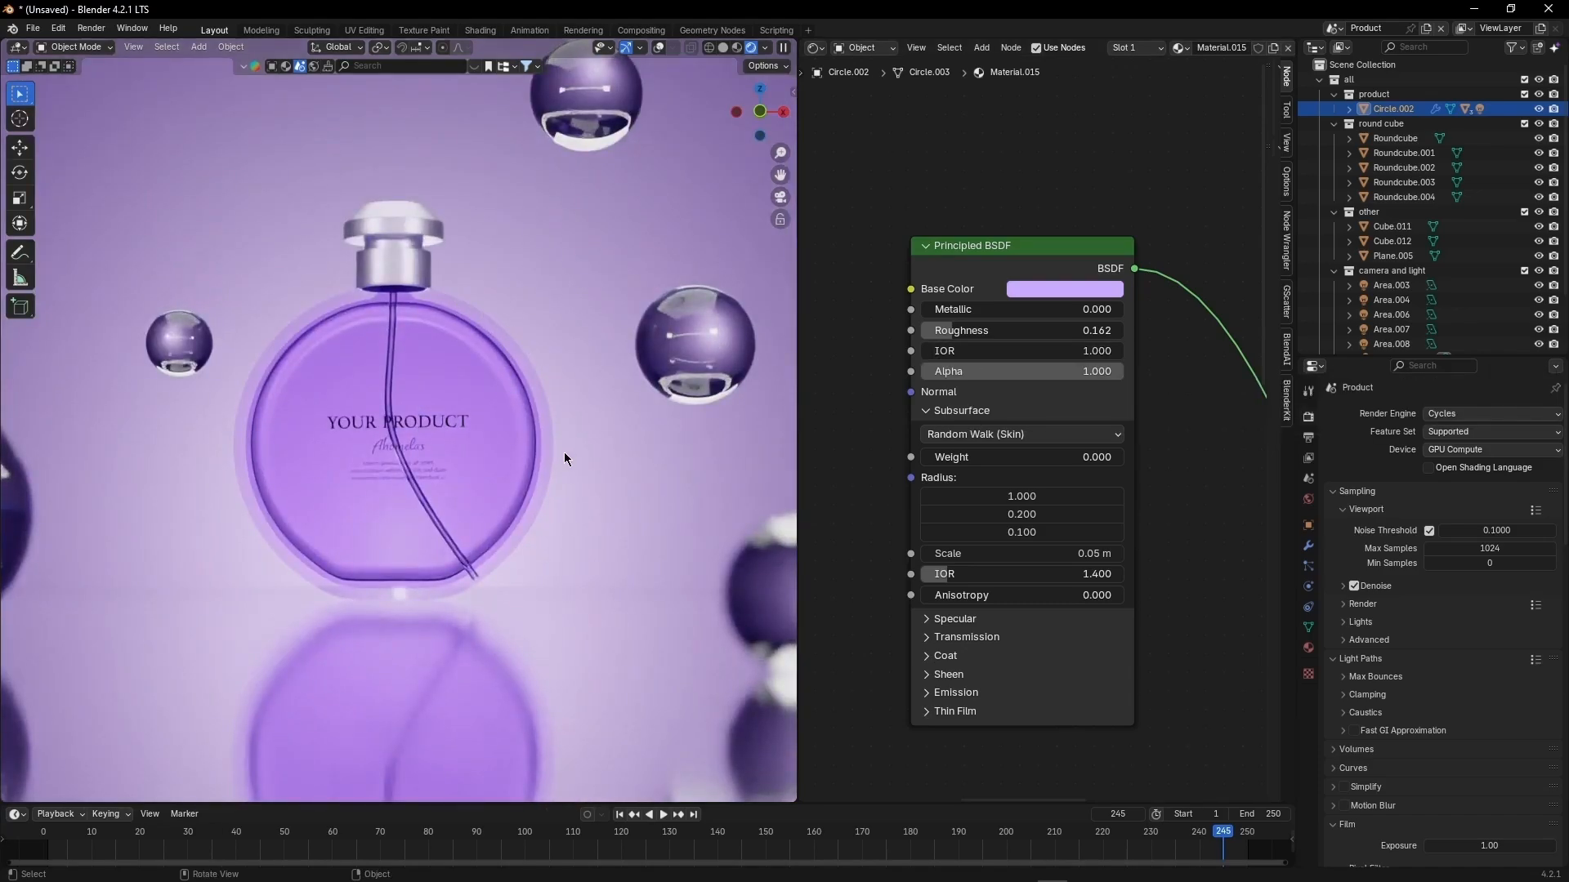
{"action": "mouse_move", "coordinate": [999, 349]}
{"action": "left_mouse_down"}
{"action": "mouse_move", "coordinate": [1031, 349]}
{"action": "mouse_move", "coordinate": [1003, 347]}
{"action": "left_mouse_up"}
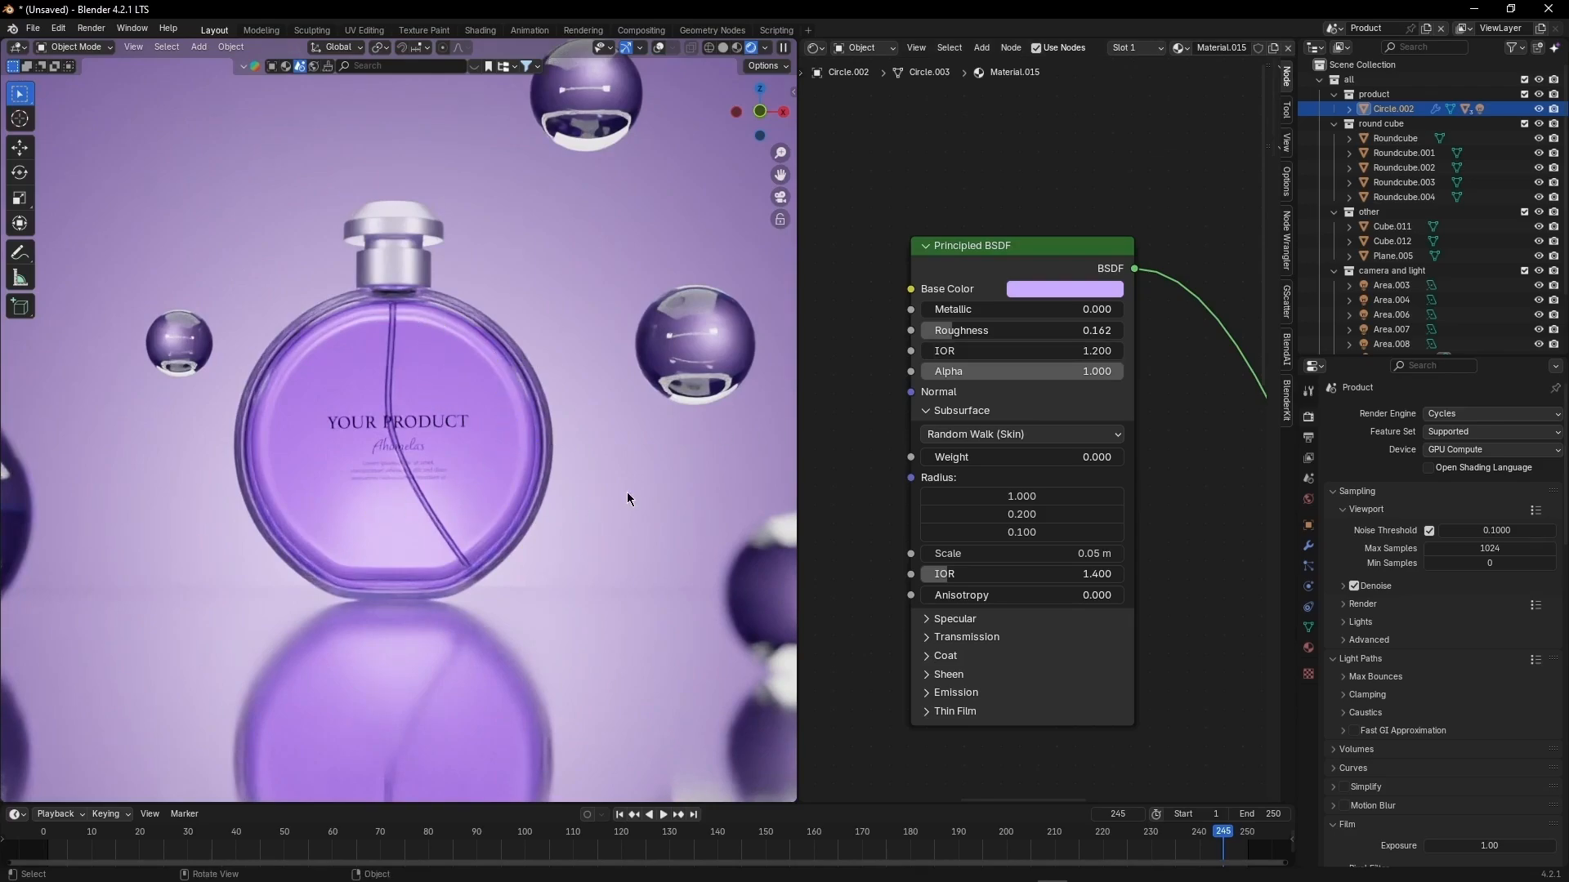
Step: Add a Color Ramp node feeding the Roughness input of the perfume bottle's Principled BSDF
{"action": "scroll", "coordinate": [891, 391], "scroll_direction": "down", "scroll_amount": 1}
{"action": "key", "text": "shift+a"}
{"action": "type", "text": "c"}
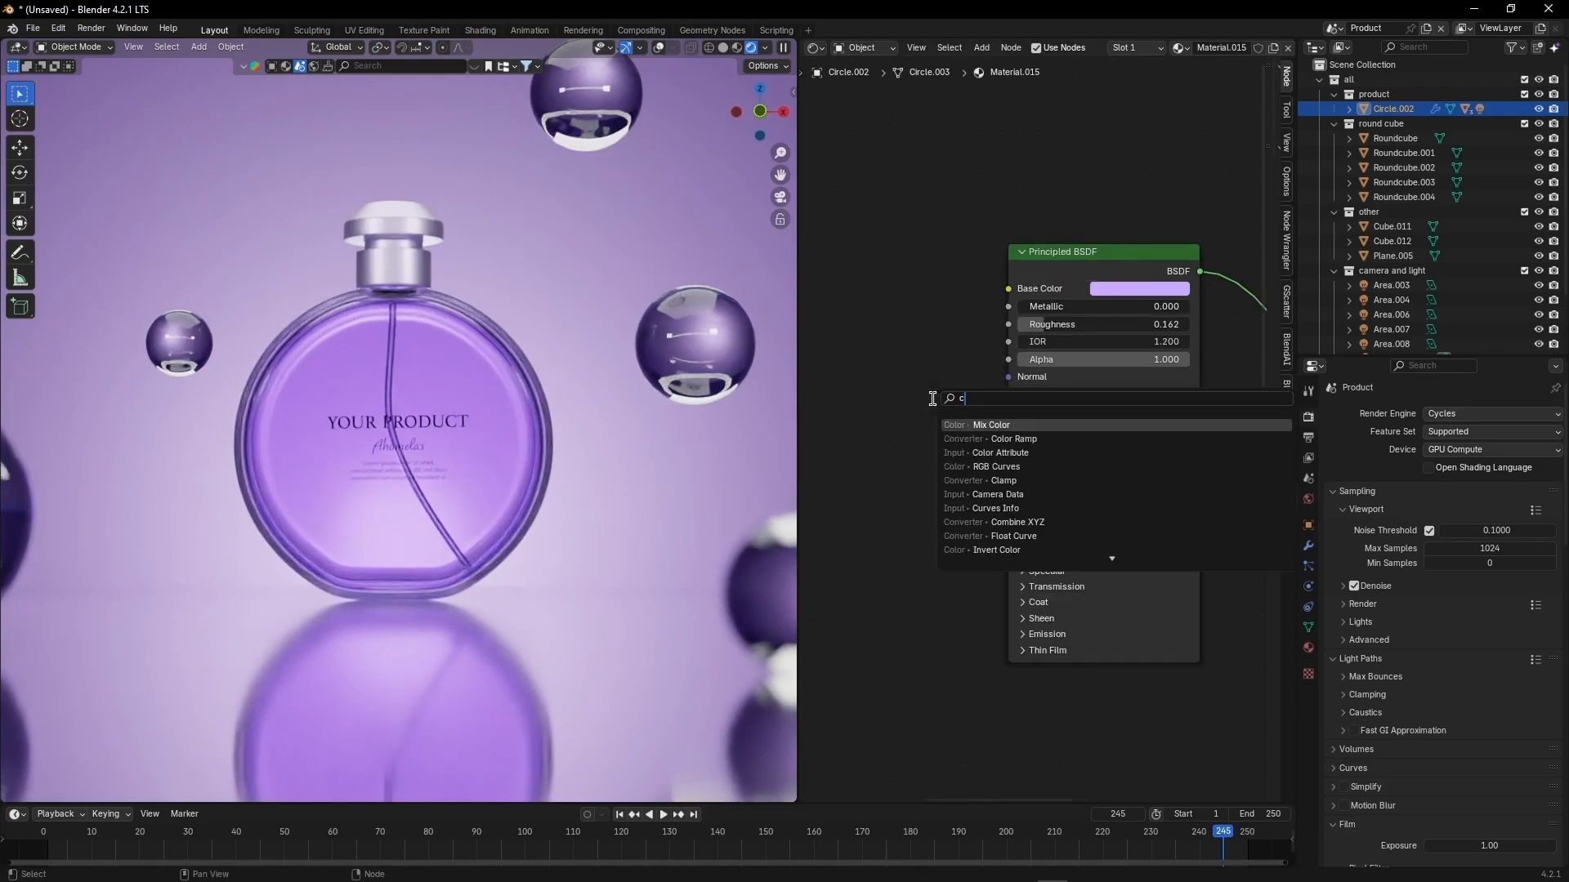
{"action": "key", "text": "Down"}
{"action": "key", "text": "Down"}
{"action": "key", "text": "Down"}
{"action": "key", "text": "Down"}
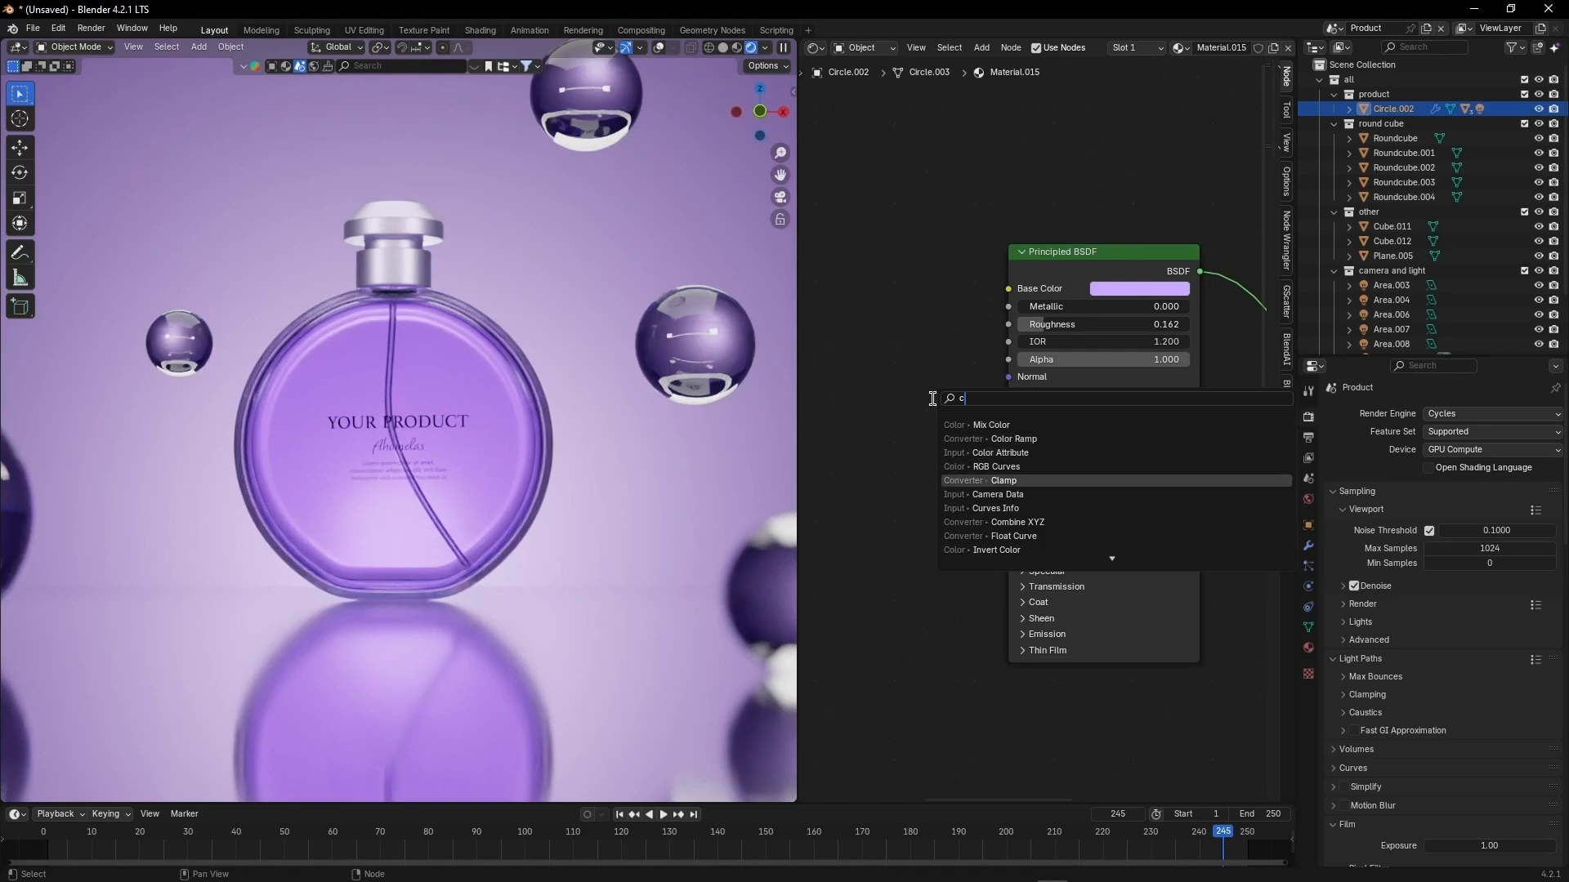
{"action": "key", "text": "Up"}
{"action": "key", "text": "Up"}
{"action": "key", "text": "Up"}
{"action": "key", "text": "Return"}
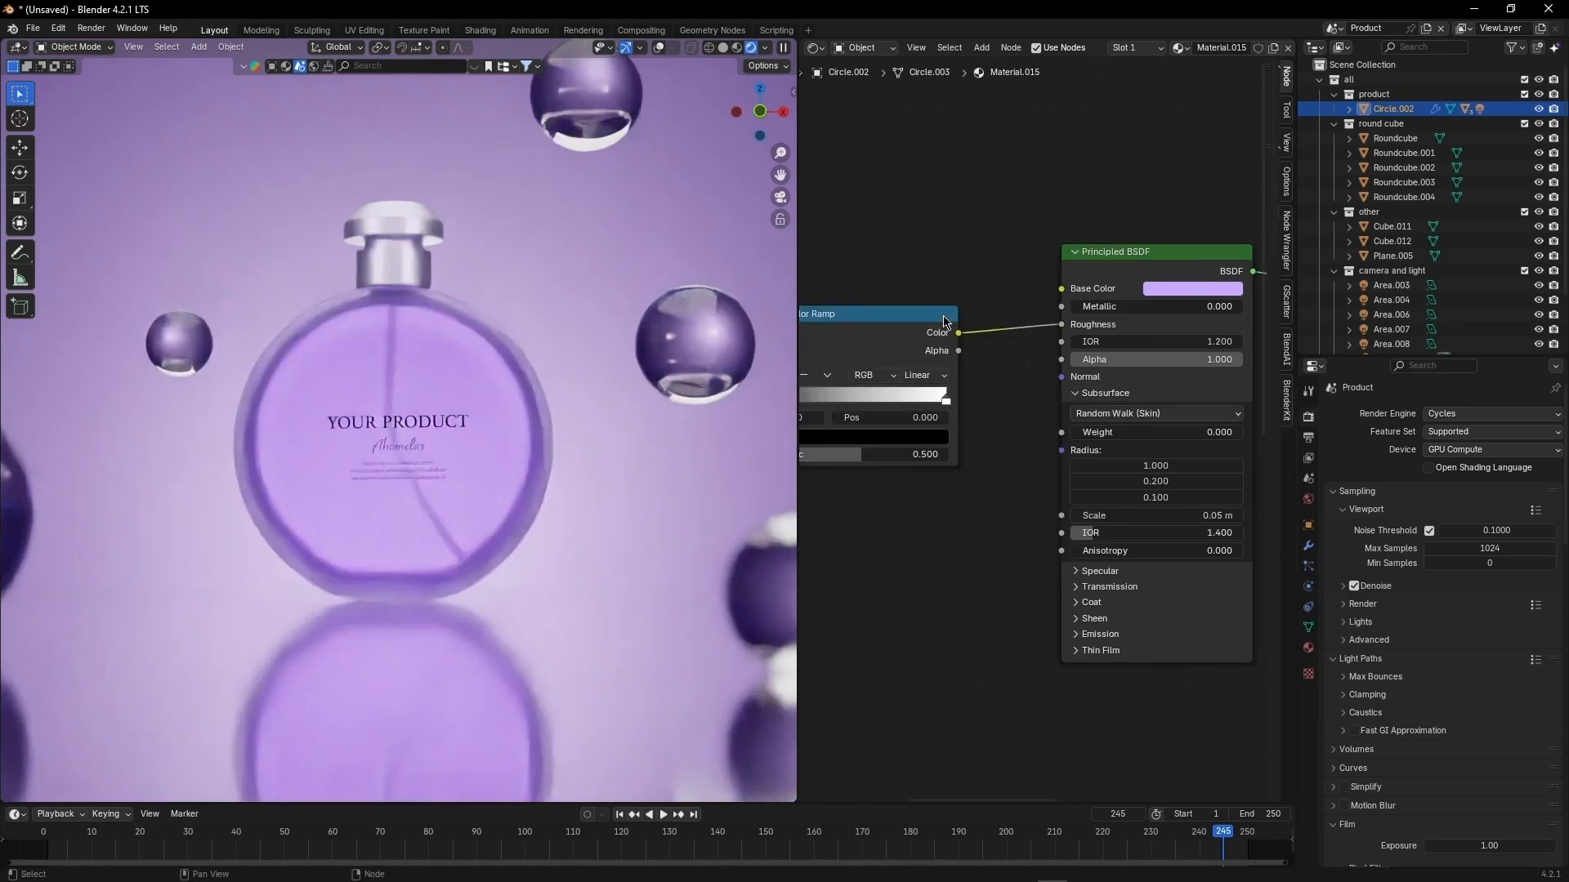
Step: Move the Color Ramp's black stop to about the middle and its white stop to position 0.722
{"action": "left_click_drag", "start_coordinate": [862, 369], "coordinate": [993, 372]}
{"action": "middle_click_drag", "start_coordinate": [911, 438], "coordinate": [1022, 490]}
{"action": "scroll", "coordinate": [1022, 490], "scroll_direction": "down", "scroll_amount": 1}
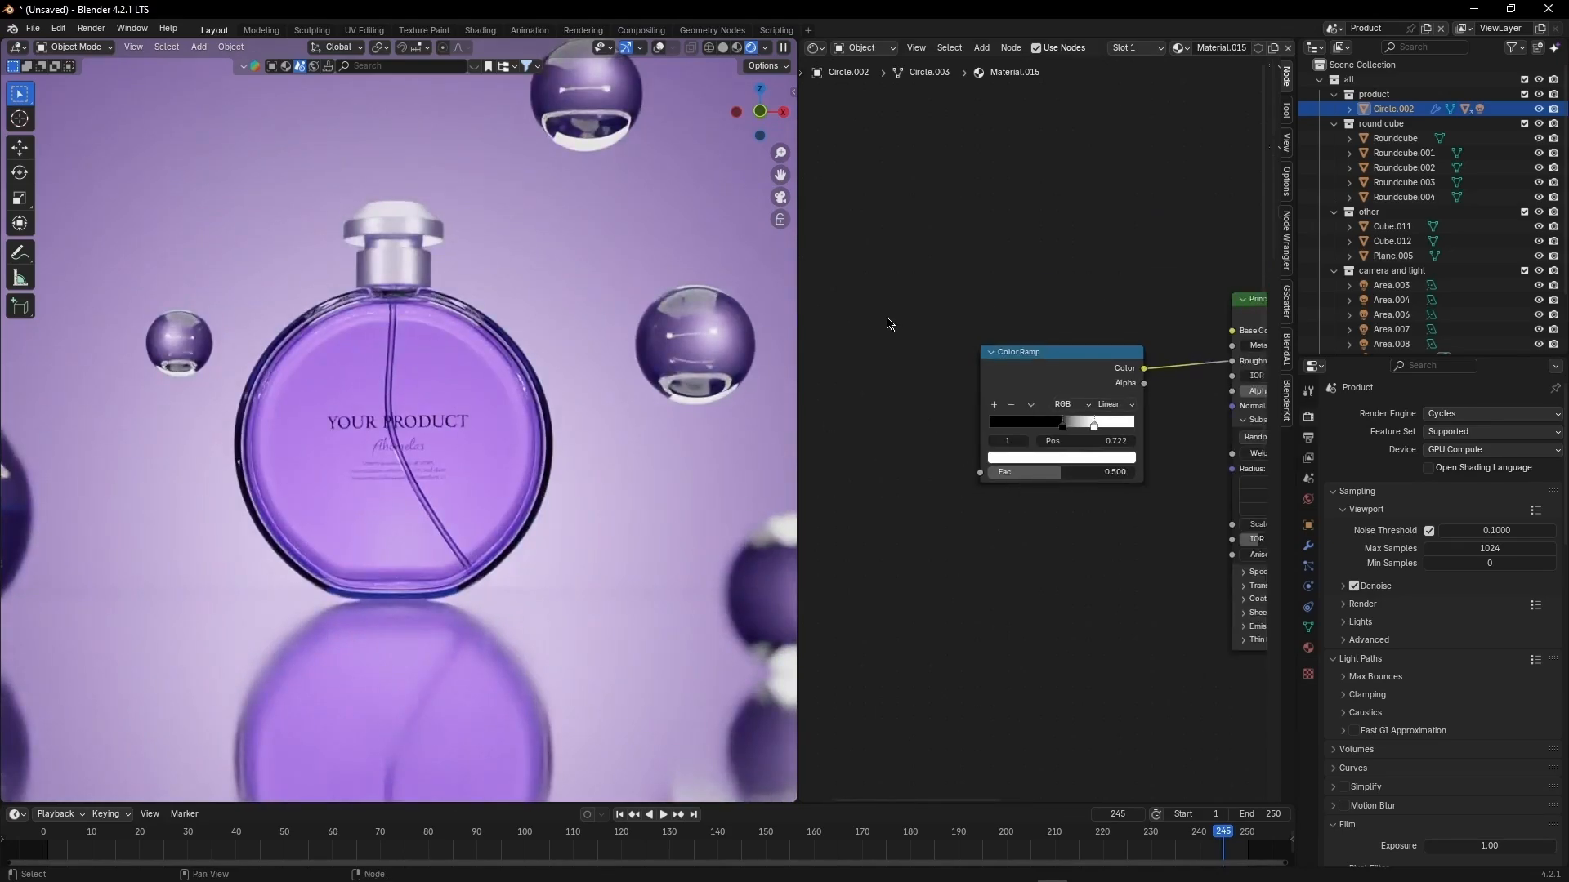
Step: Undo the Color Ramp connection to the Roughness input of the perfume bottle's Principled BSDF
{"action": "left_click_drag", "start_coordinate": [887, 318], "coordinate": [955, 501]}
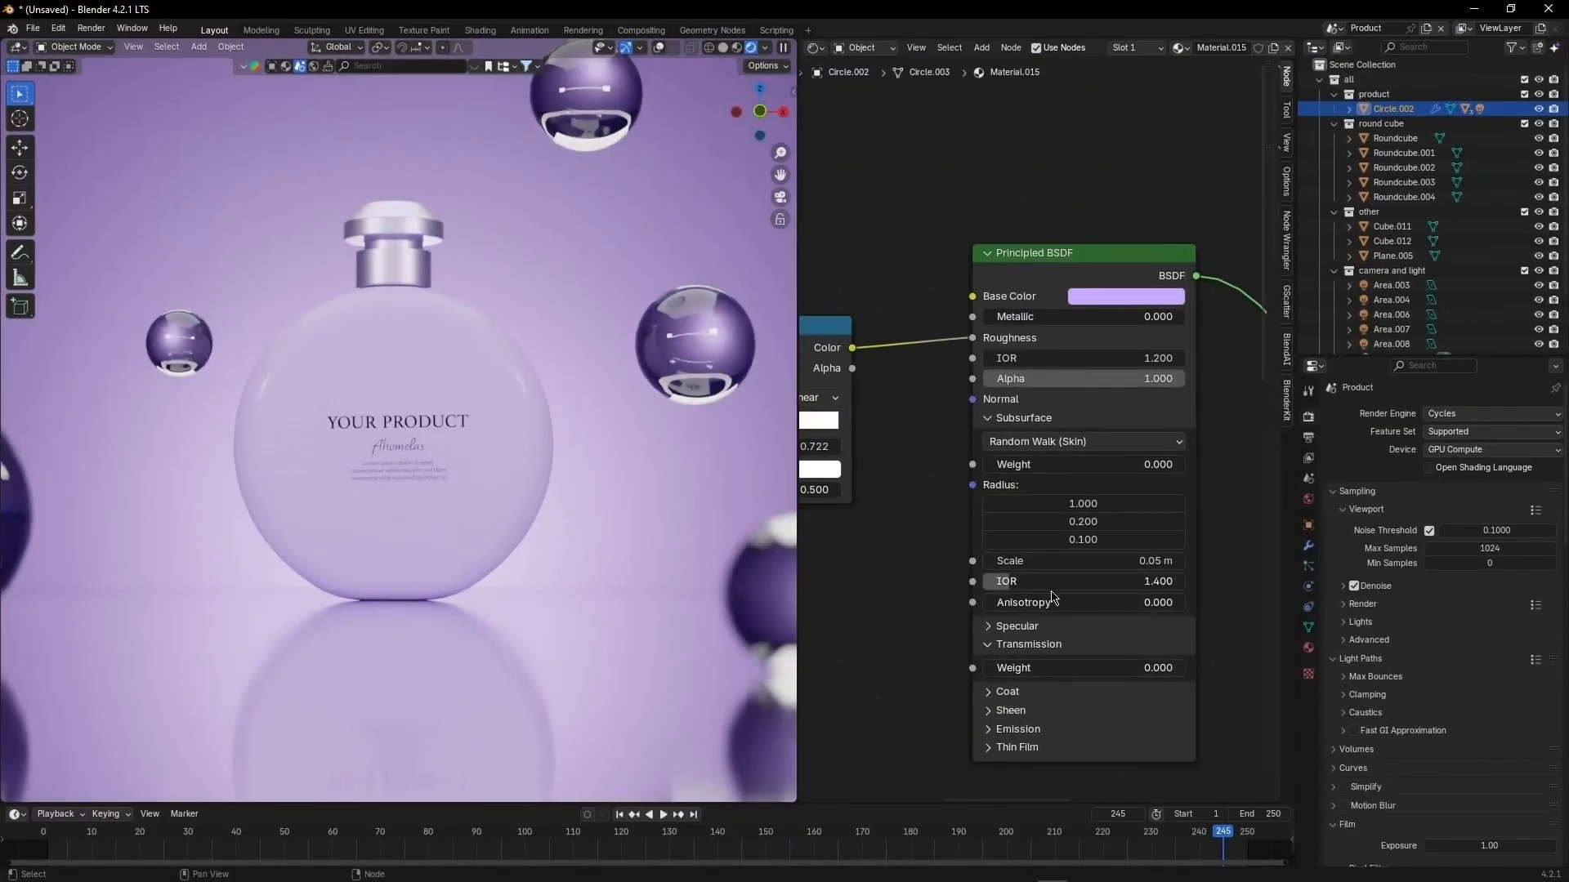
{"action": "left_click_drag", "start_coordinate": [1054, 263], "coordinate": [1058, 227]}
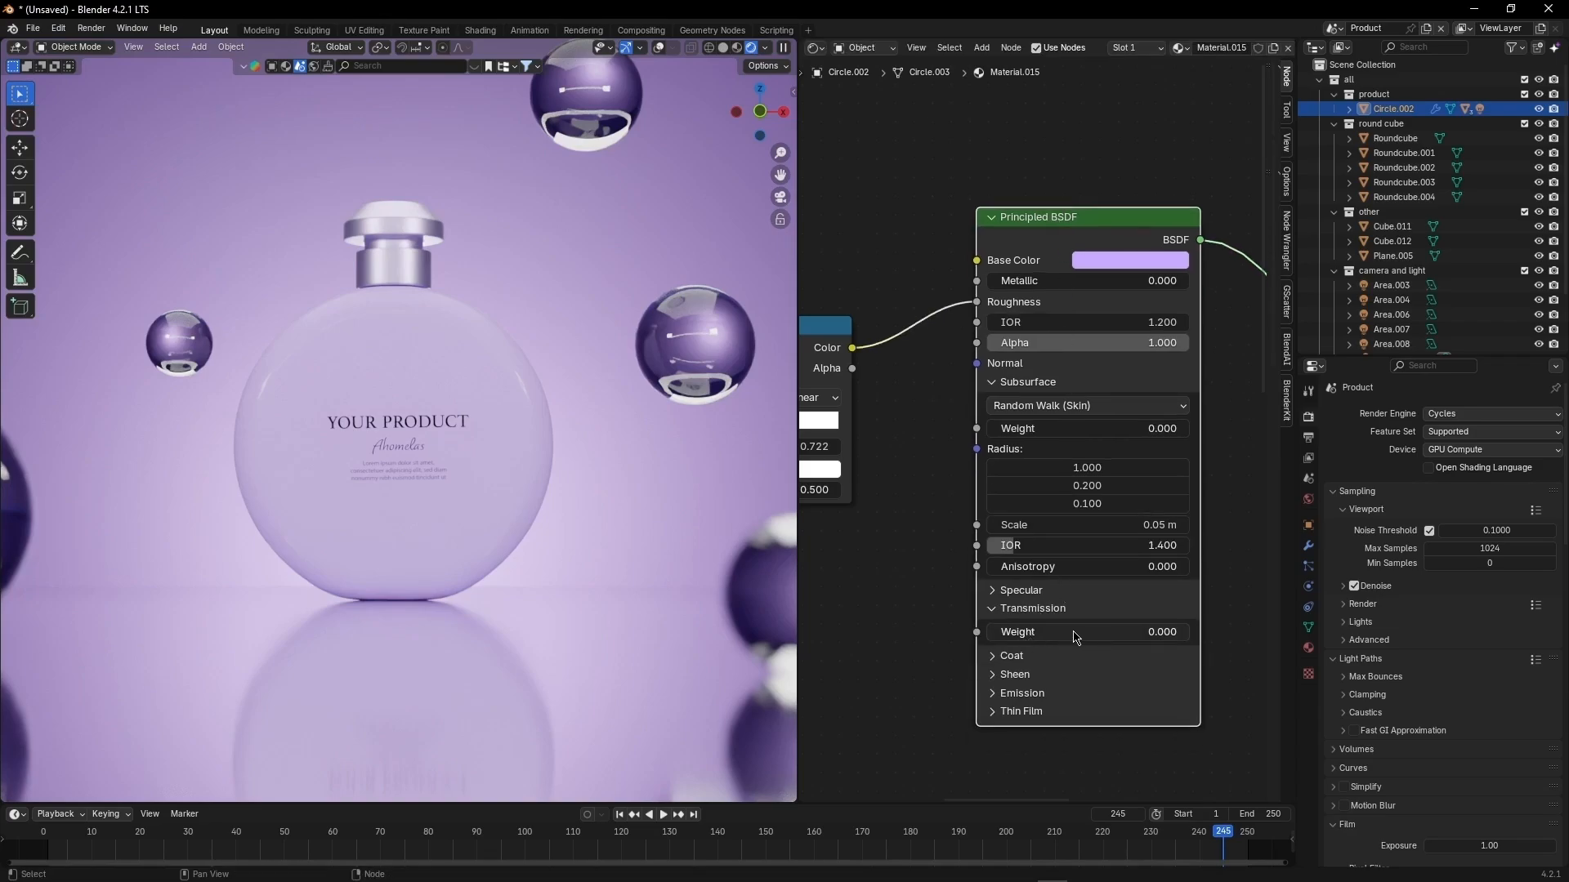
{"action": "scroll", "coordinate": [609, 536], "scroll_direction": "up", "scroll_amount": 3}
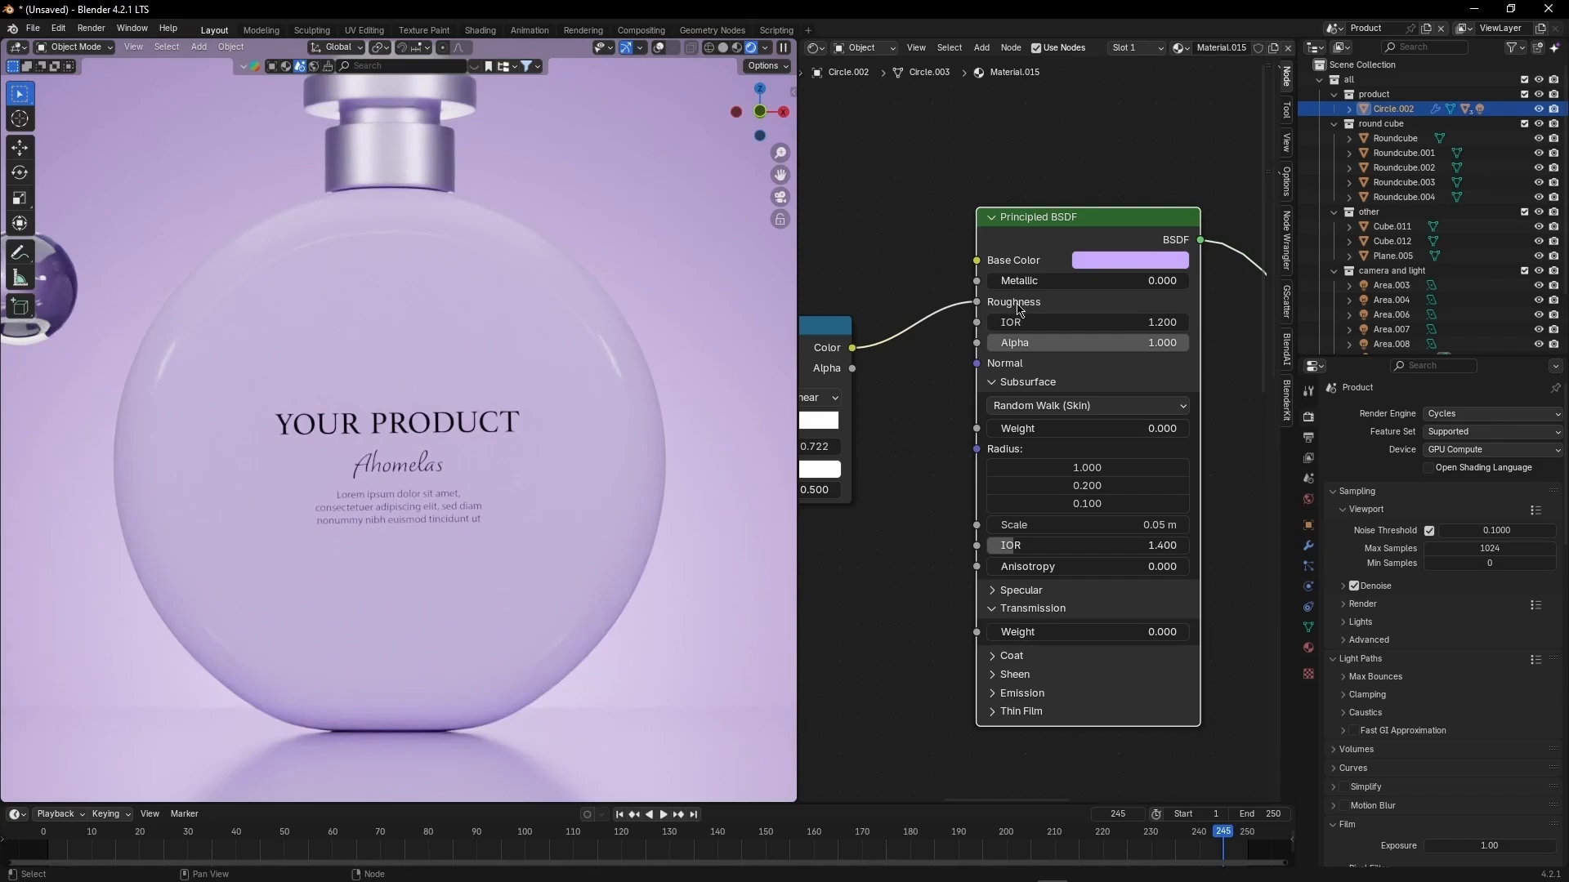
{"action": "key", "text": "ctrl+z"}
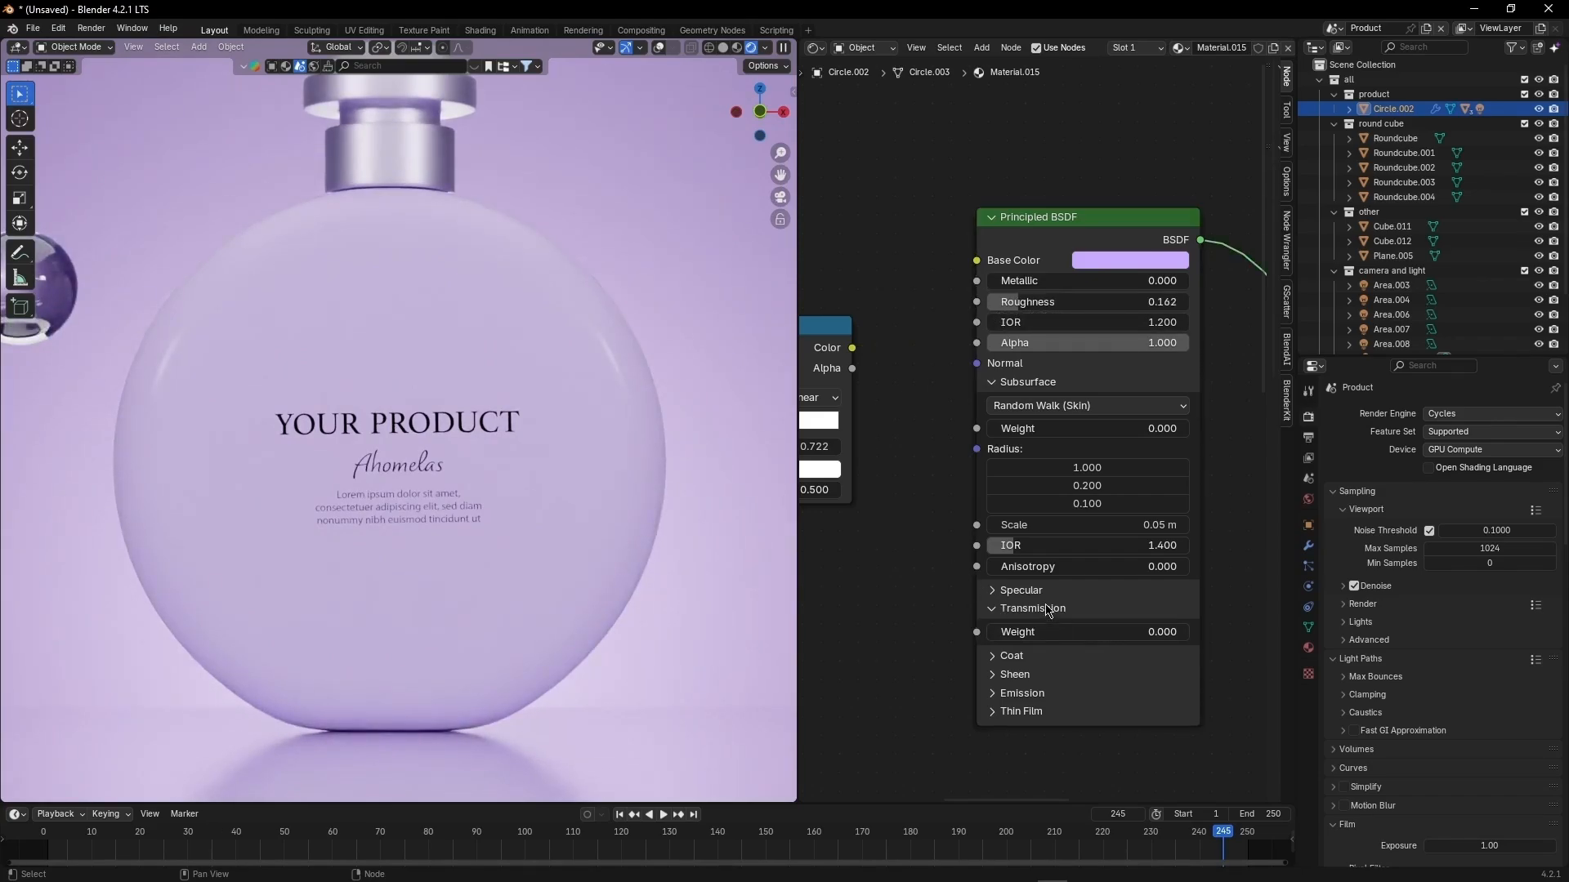
Step: Set the Transmission weight of the perfume bottle's Principled BSDF to 1.000 and check the glass up close and in camera view
{"action": "left_click_drag", "start_coordinate": [1033, 632], "coordinate": [1176, 632]}
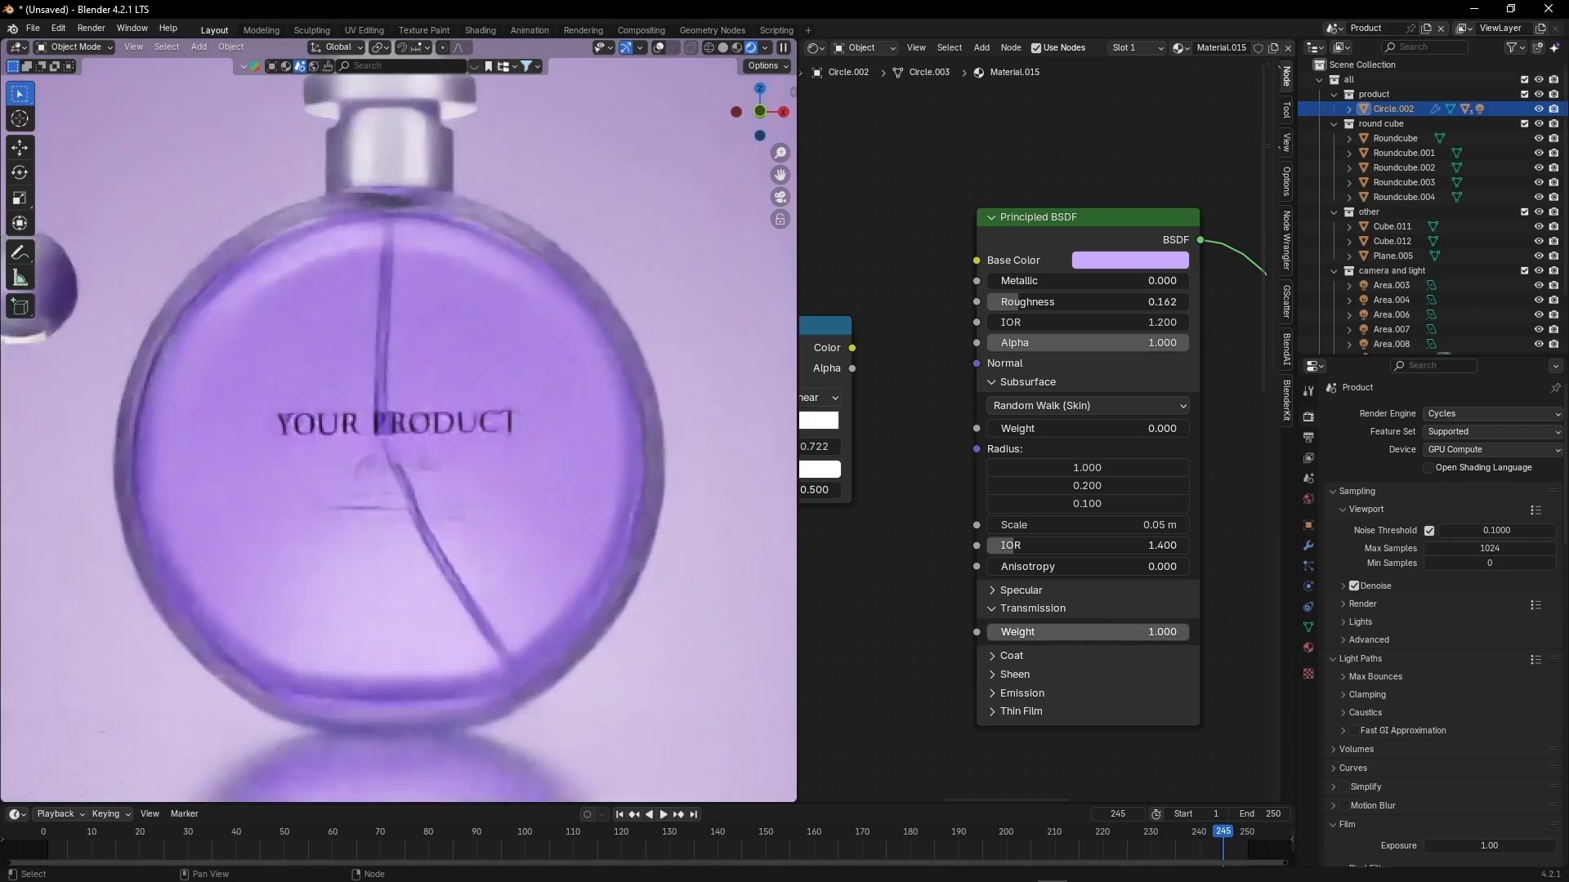
{"action": "scroll", "coordinate": [557, 409], "scroll_direction": "down", "scroll_amount": 3}
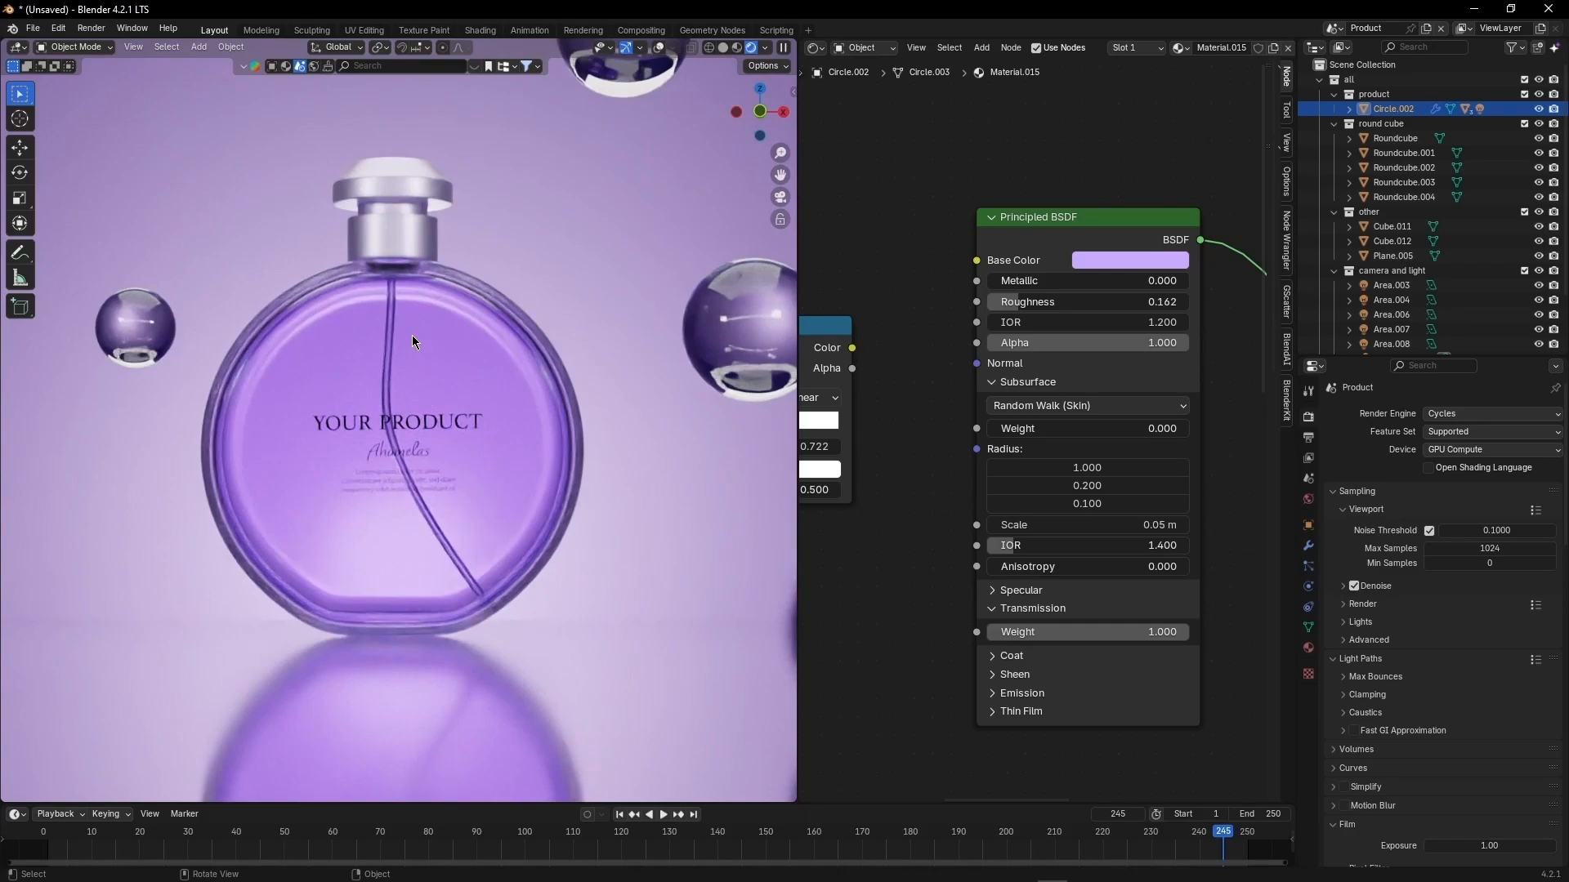
{"action": "key", "text": "KP_0"}
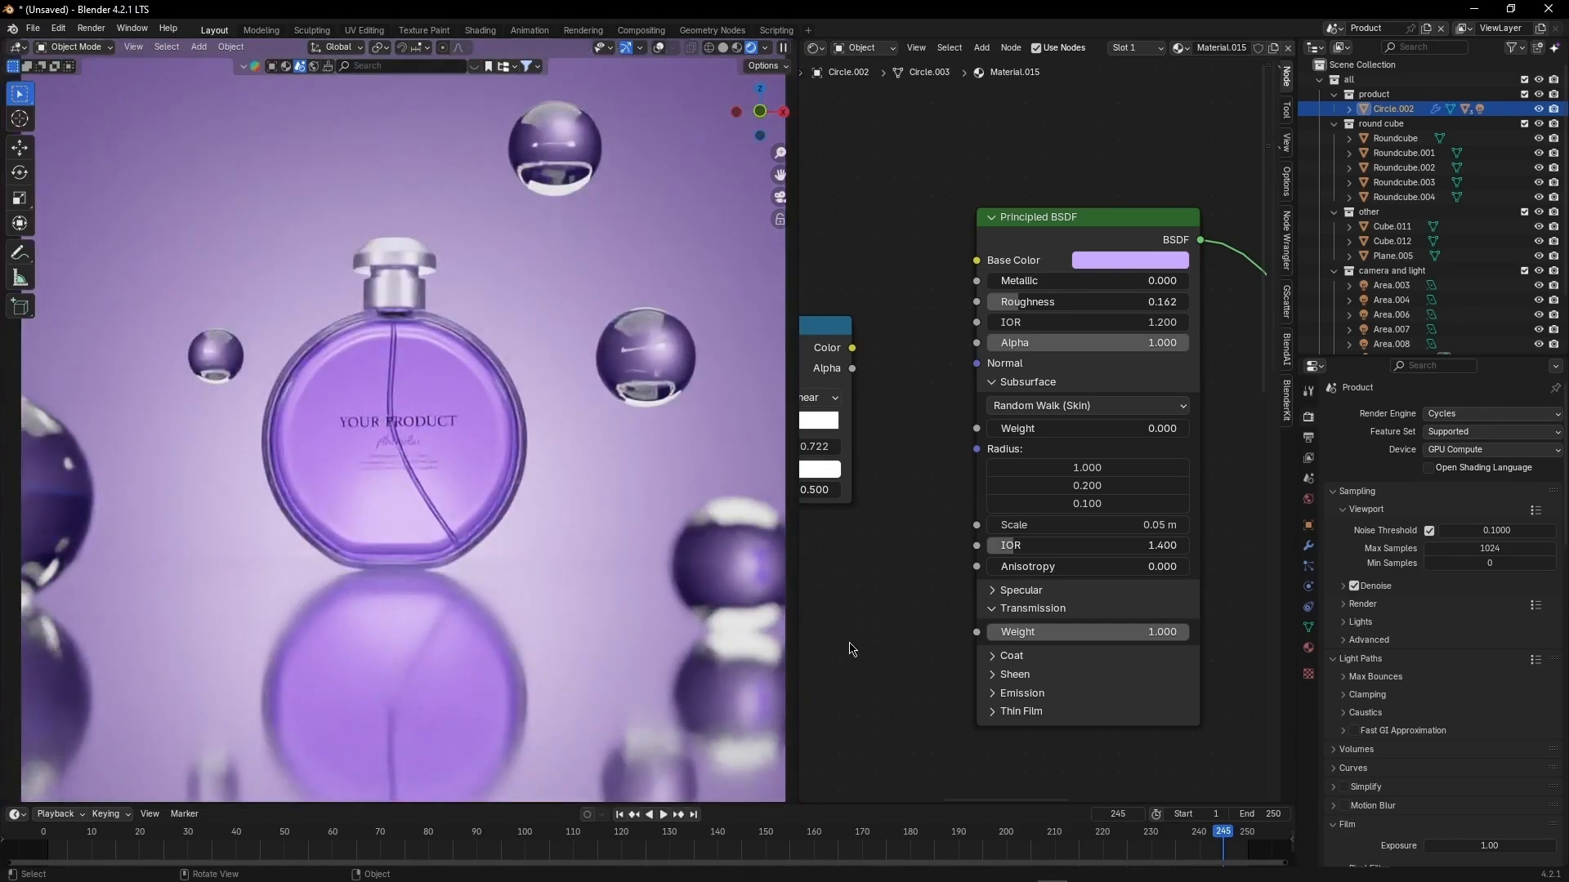
{"action": "mouse_move", "coordinate": [1177, 631]}
{"action": "left_mouse_down"}
{"action": "mouse_move", "coordinate": [1062, 632]}
{"action": "mouse_move", "coordinate": [1189, 632]}
{"action": "left_mouse_up"}
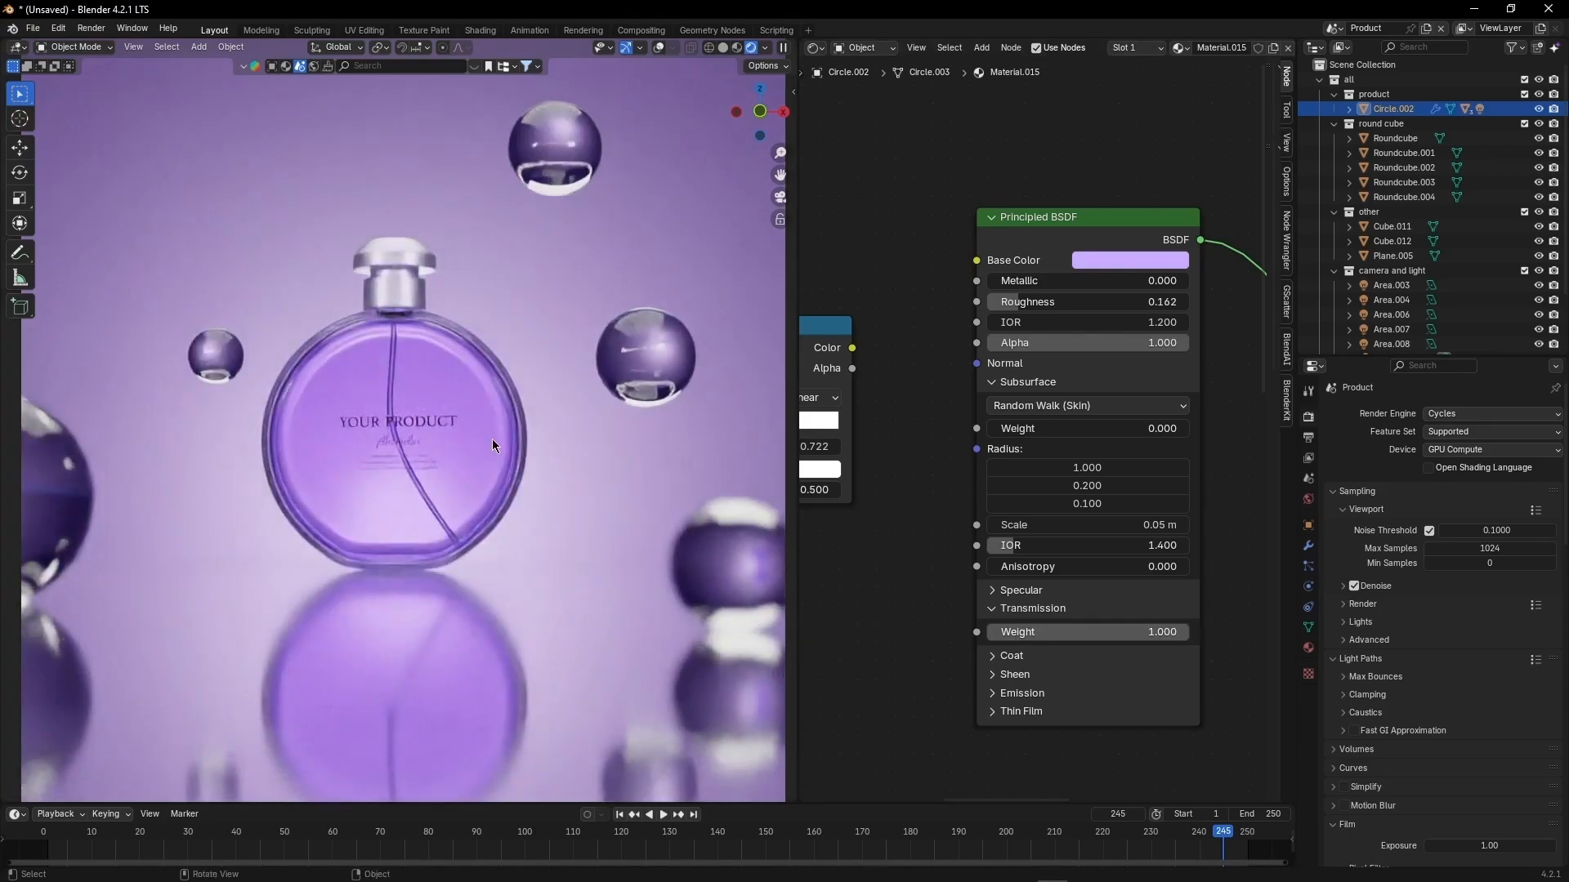
{"action": "scroll", "coordinate": [492, 438], "scroll_direction": "up", "scroll_amount": 4}
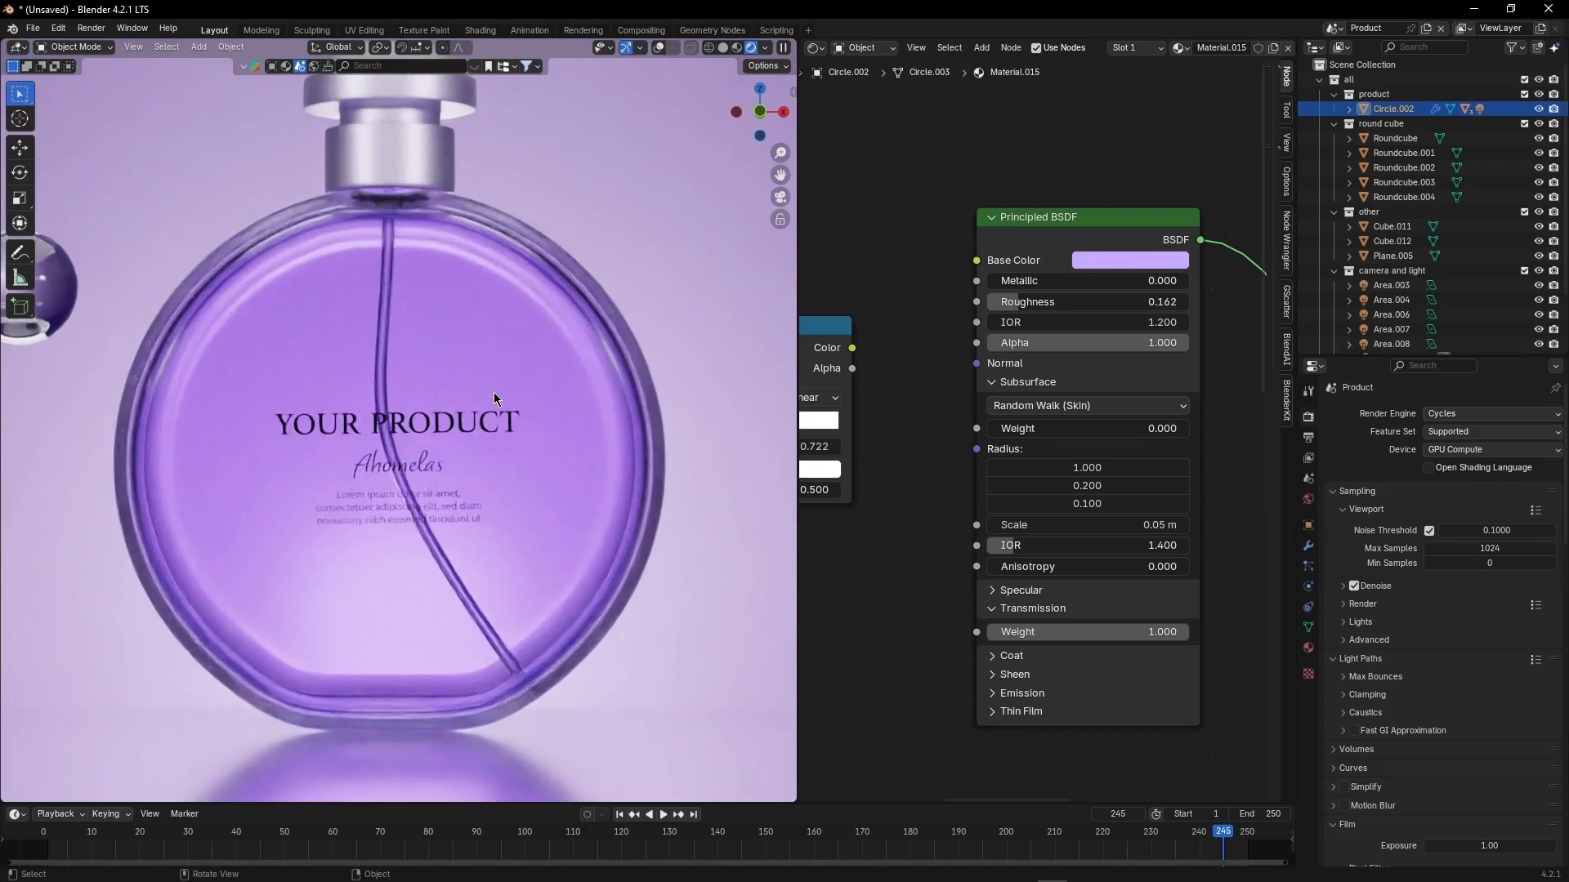
{"action": "scroll", "coordinate": [493, 392], "scroll_direction": "down", "scroll_amount": 4}
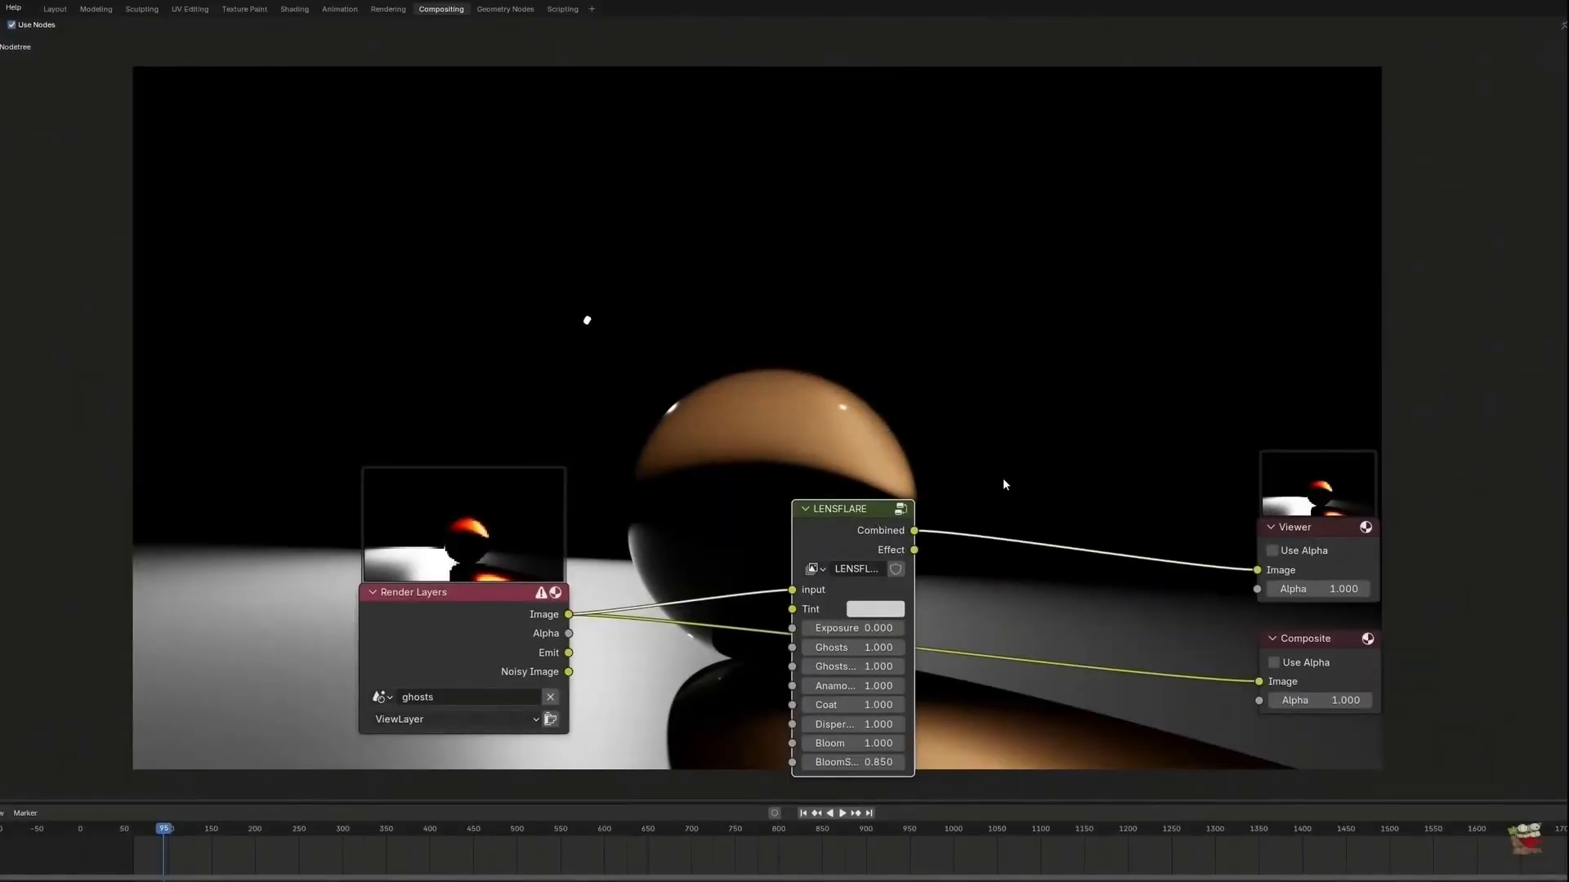
Step: Test the LENSFLARE node's Exposure at 2.200 and 1.400, and set it back to 0
{"action": "scroll", "coordinate": [934, 630], "scroll_direction": "down", "scroll_amount": 2}
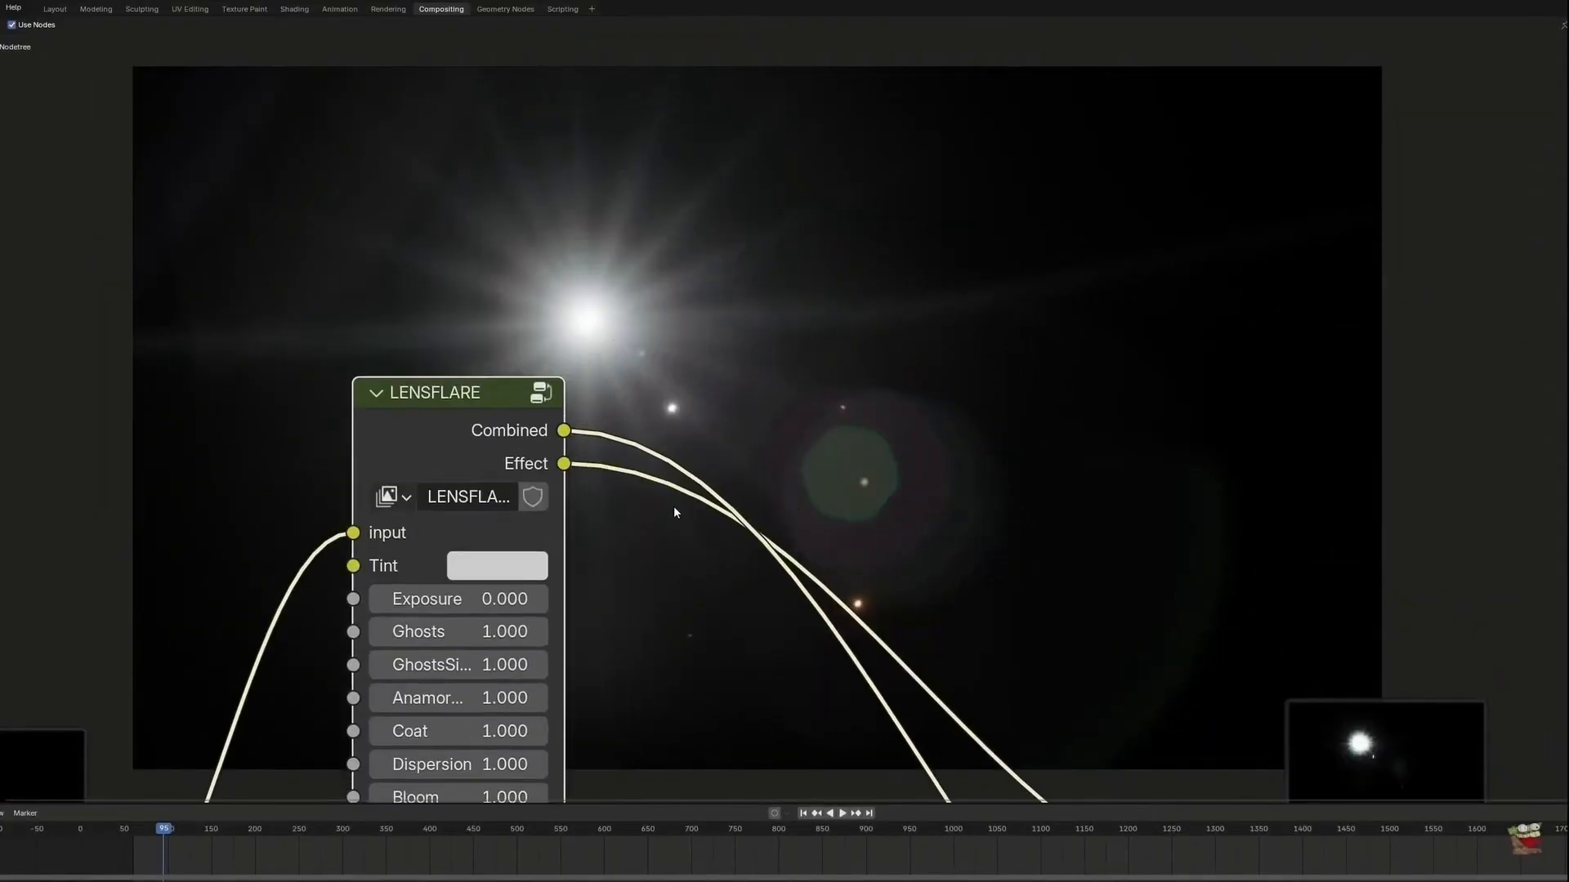
{"action": "middle_click_drag", "start_coordinate": [673, 506], "coordinate": [460, 401]}
{"action": "left_click_drag", "start_coordinate": [262, 498], "coordinate": [237, 499]}
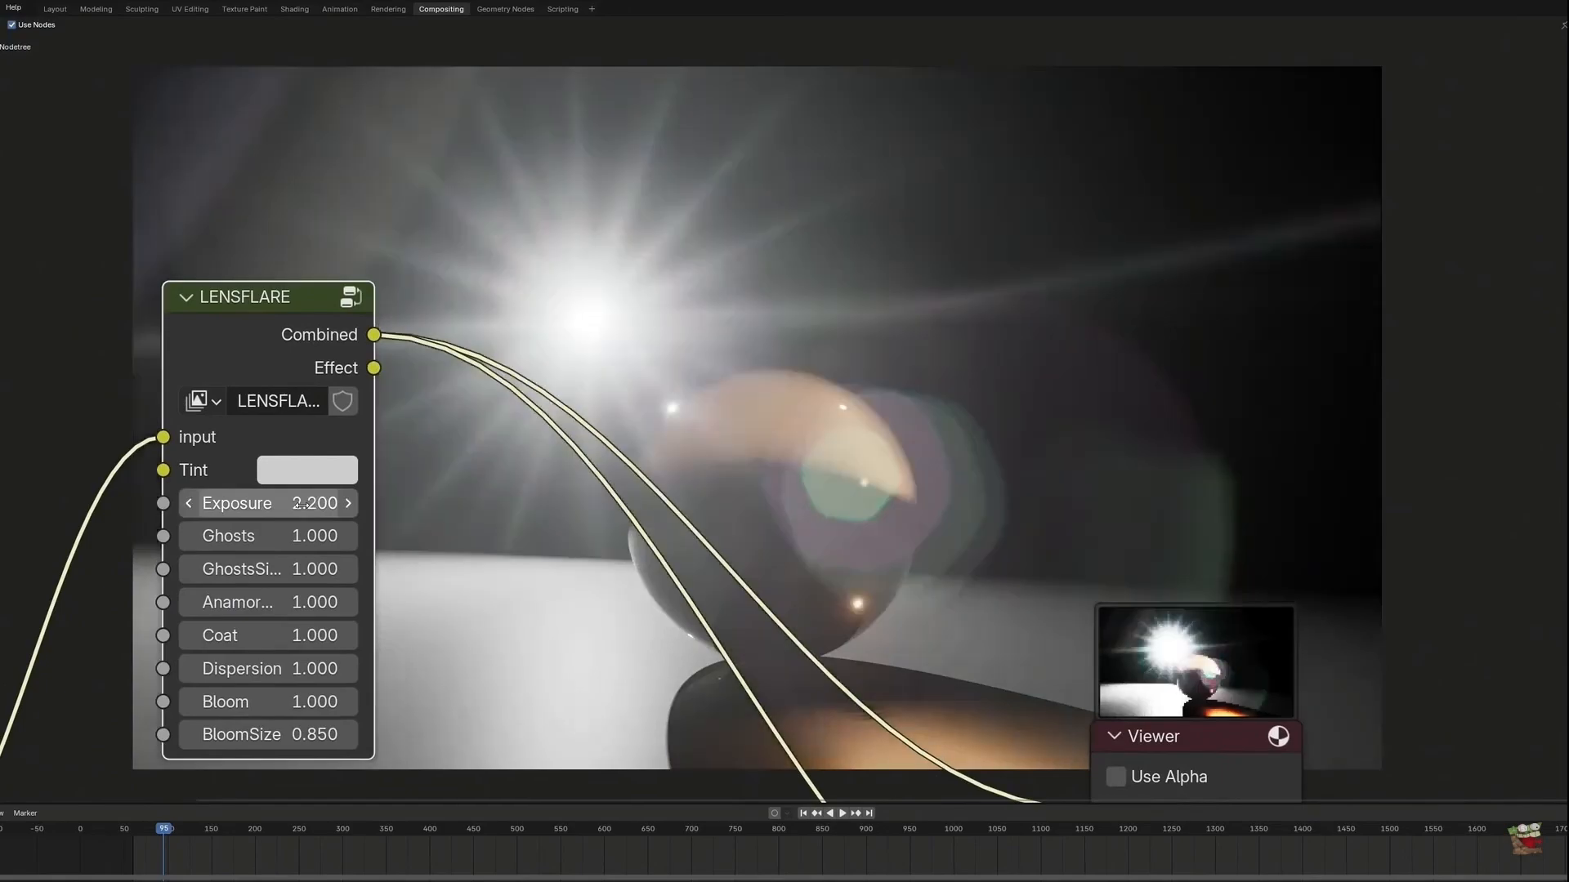
{"action": "left_click_drag", "start_coordinate": [311, 502], "coordinate": [277, 505]}
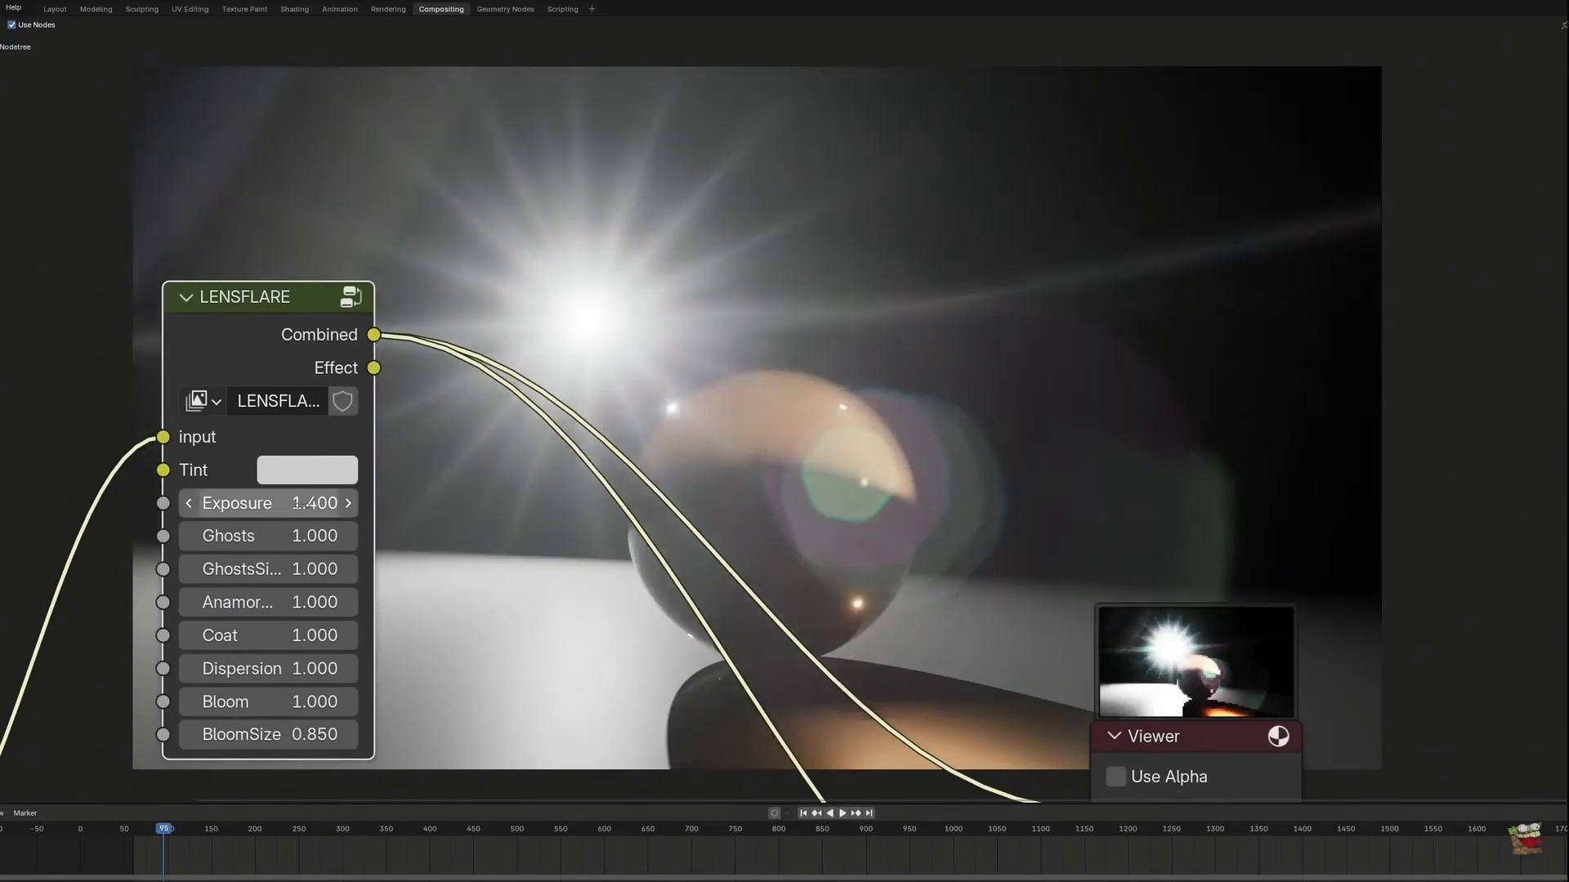
{"action": "left_click", "coordinate": [303, 505]}
{"action": "type", "text": "0"}
{"action": "left_click", "coordinate": [439, 550]}
Step: Preview the LENSFLARE node's Effect output and test its Ghosts value at 3.300
{"action": "left_click", "coordinate": [373, 375], "text": "ctrl+shift"}
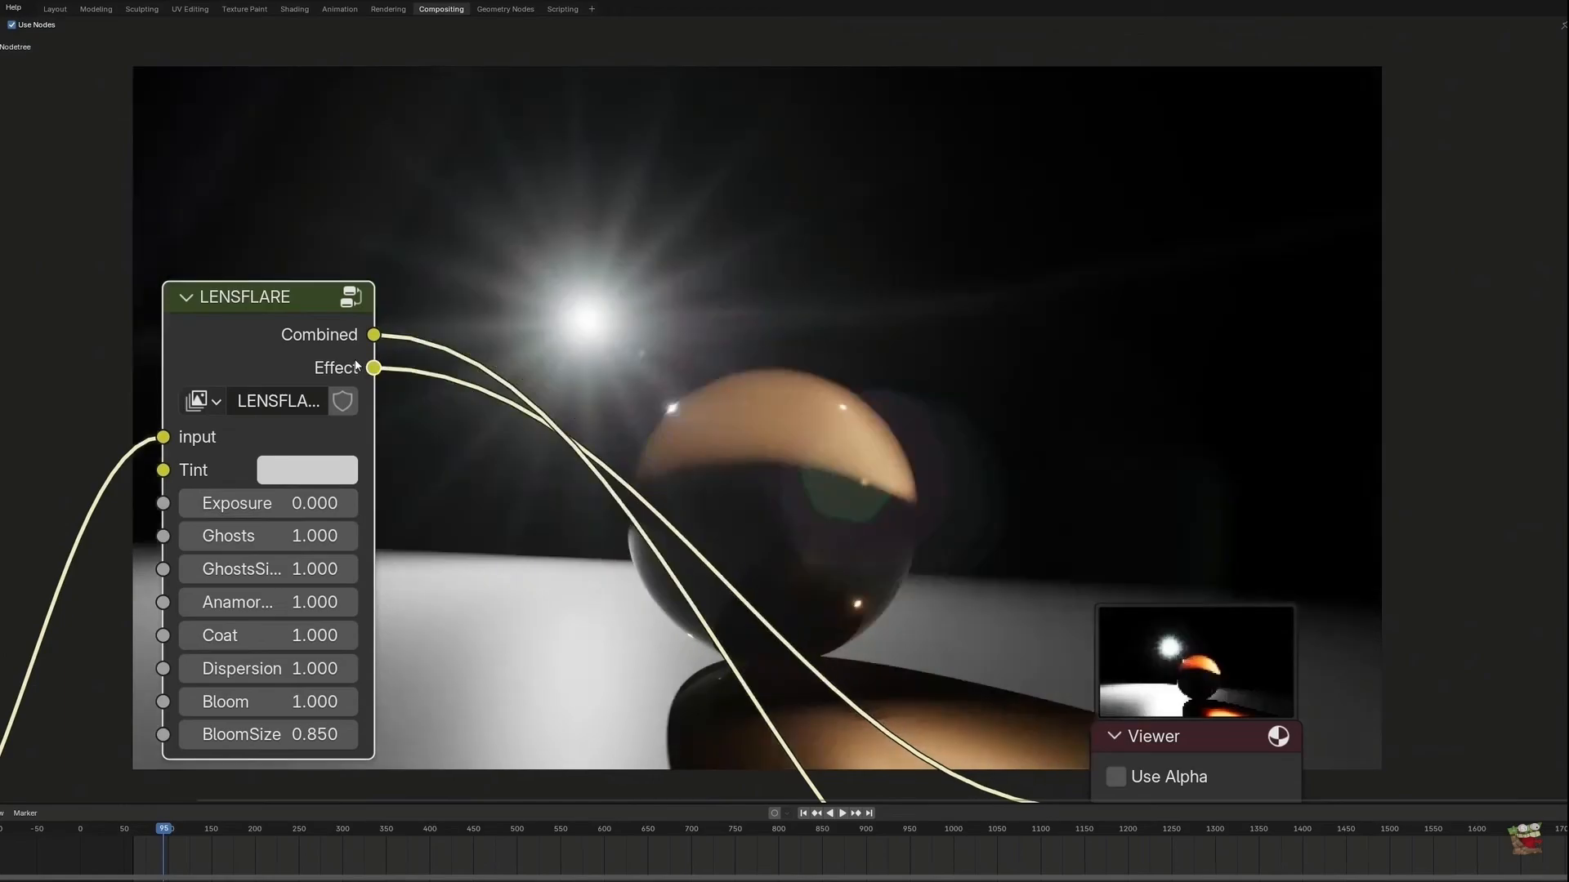
{"action": "scroll", "coordinate": [561, 555], "scroll_direction": "down", "scroll_amount": 1}
{"action": "scroll", "coordinate": [572, 507], "scroll_direction": "down", "scroll_amount": 1}
{"action": "middle_click_drag", "start_coordinate": [598, 524], "coordinate": [575, 365]}
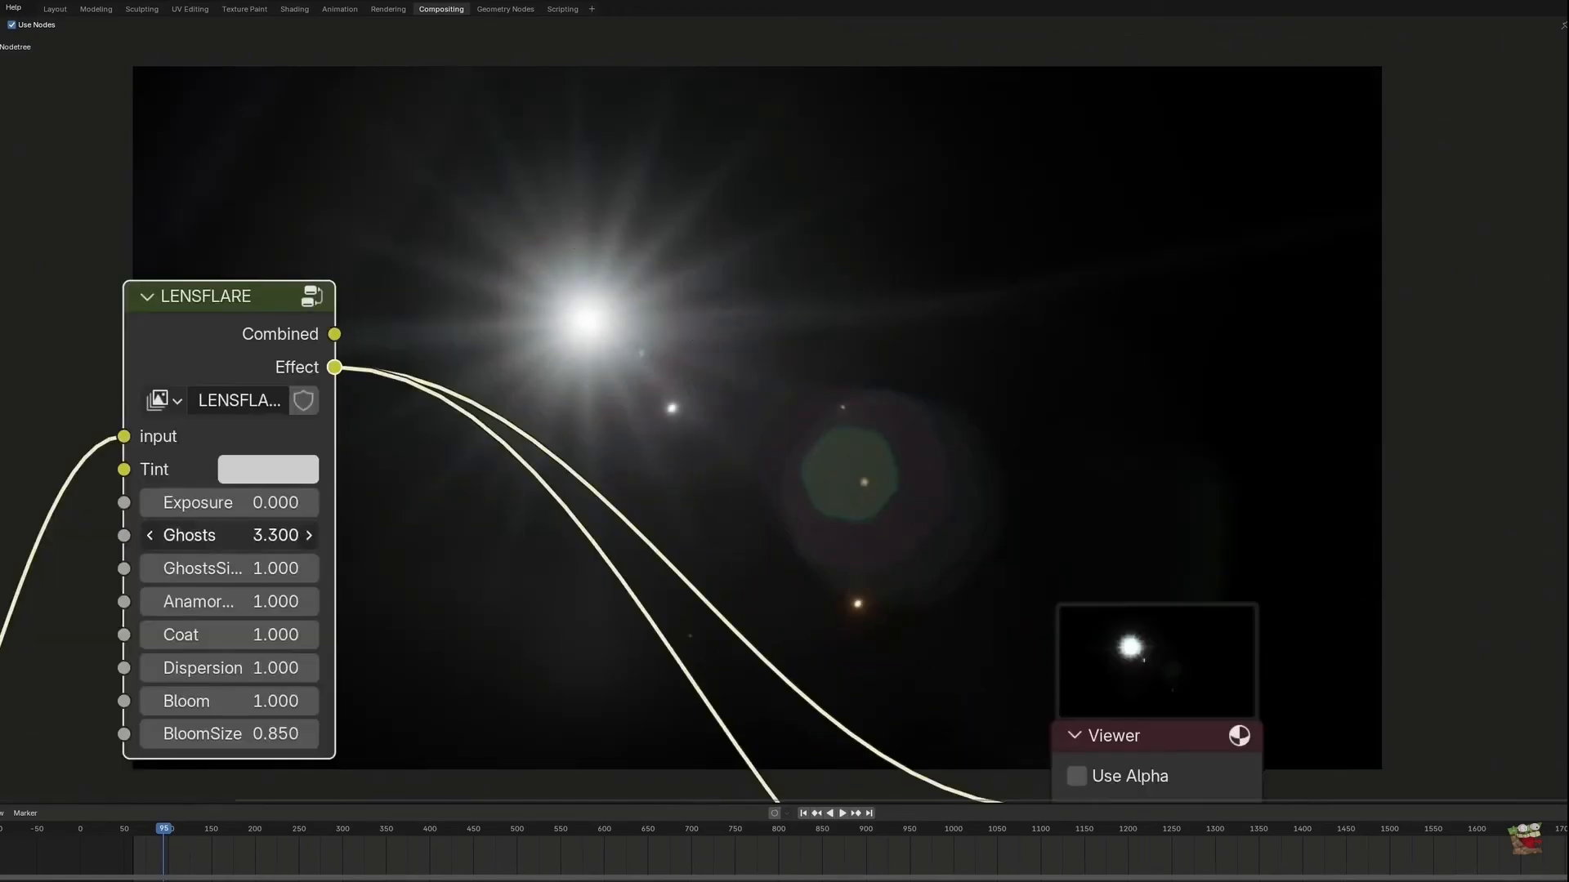
{"action": "middle_click_drag", "start_coordinate": [486, 522], "coordinate": [414, 555]}
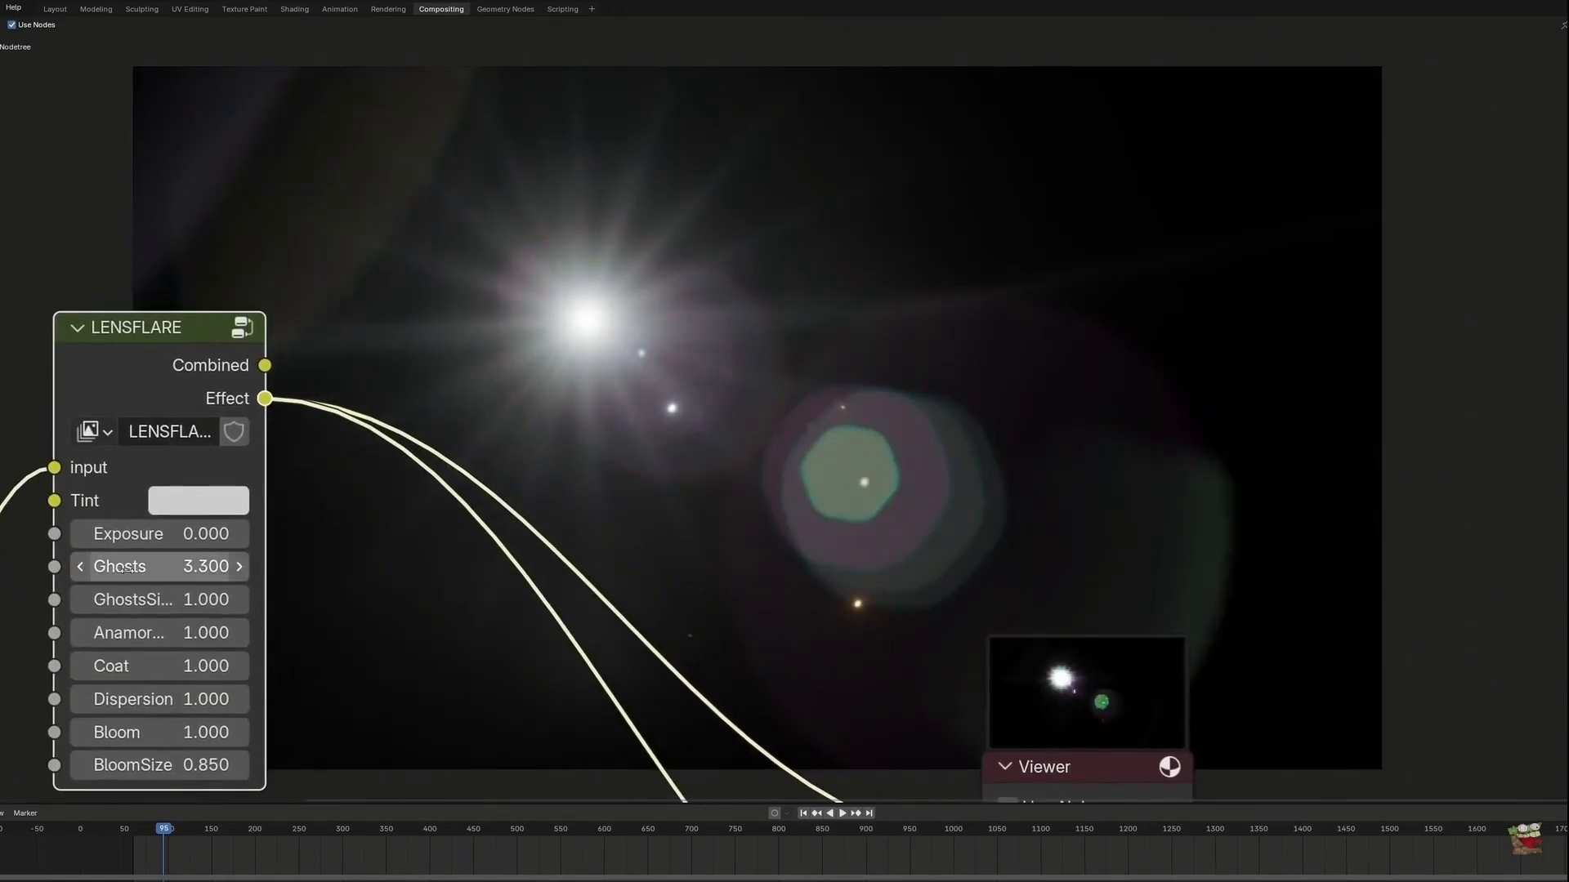
Step: Reset the LENSFLARE node's Ghosts to 1.000 and test a GhostsSize of 0.500
{"action": "key", "text": "BackSpace"}
{"action": "left_click_drag", "start_coordinate": [173, 571], "coordinate": [164, 571]}
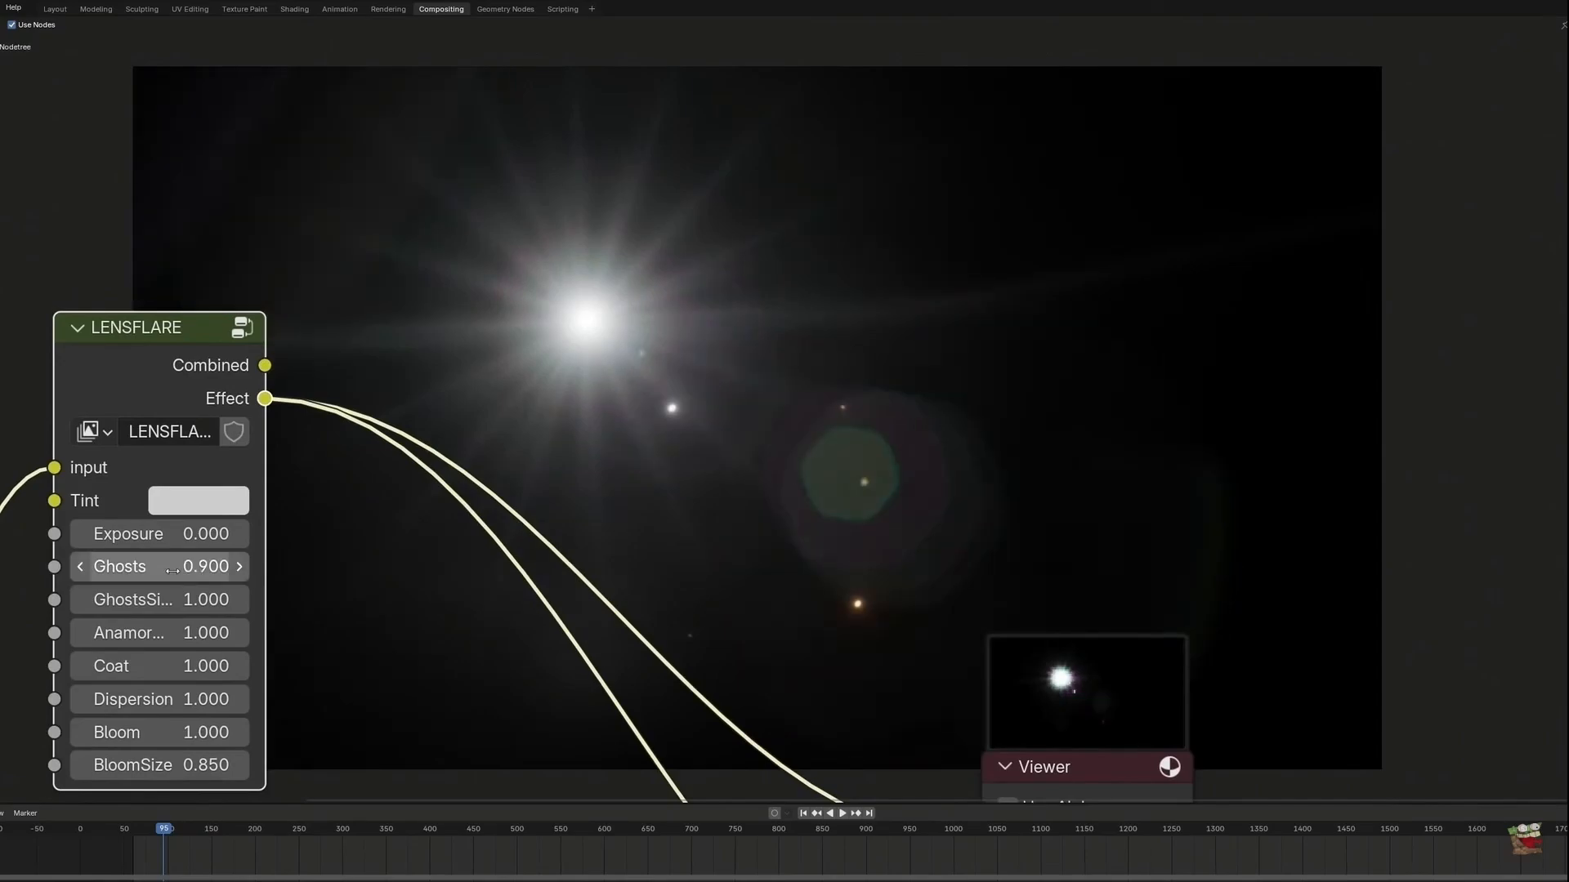
{"action": "left_click_drag", "start_coordinate": [172, 571], "coordinate": [163, 600]}
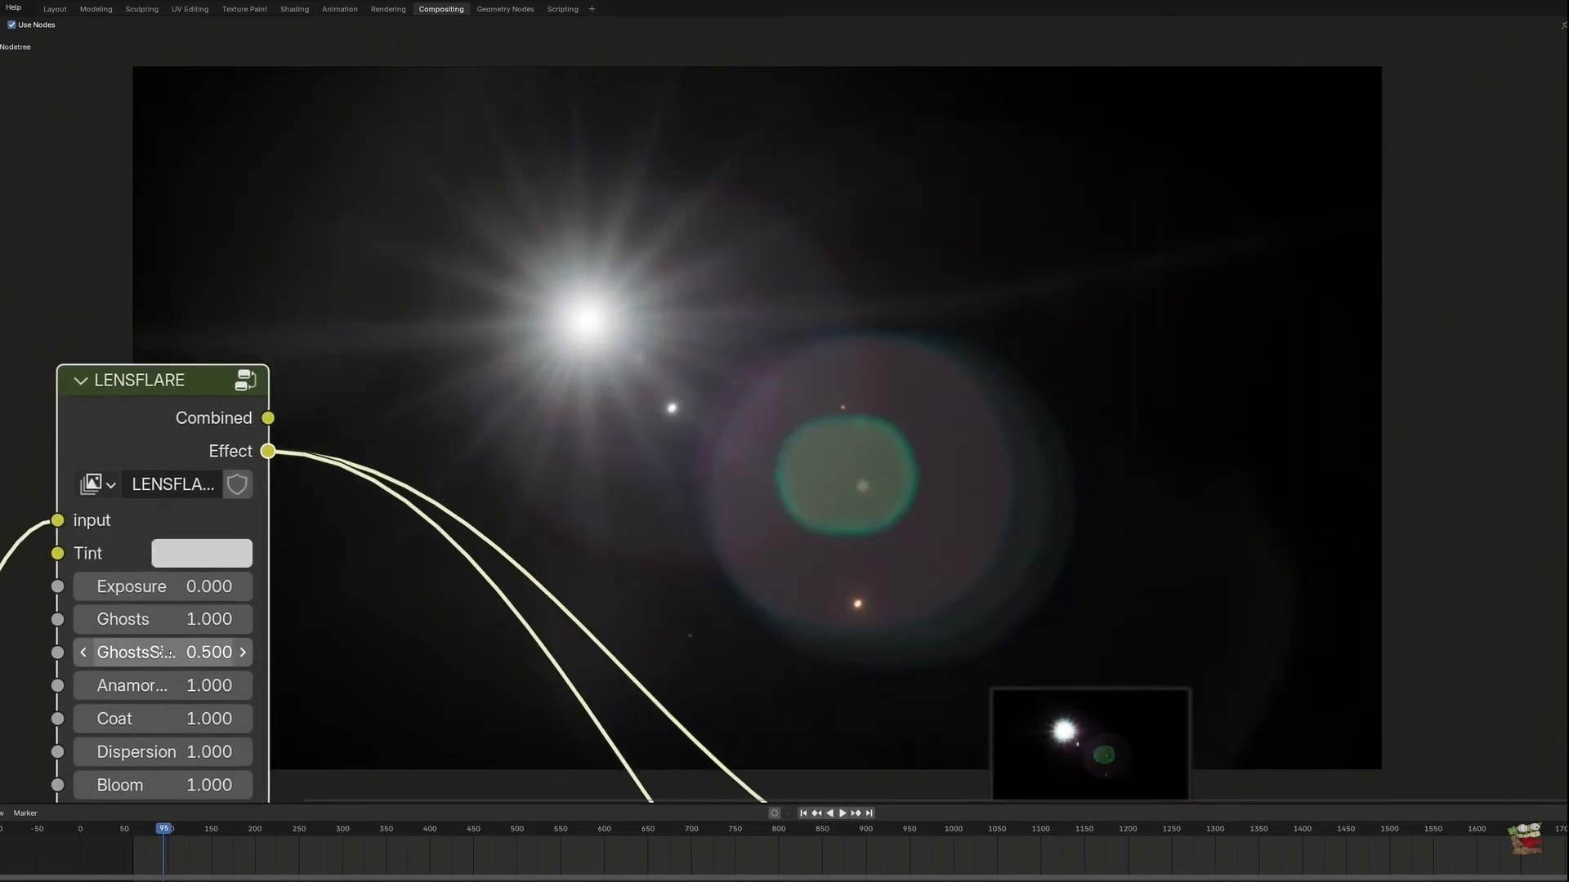
{"action": "left_click_drag", "start_coordinate": [170, 654], "coordinate": [211, 653]}
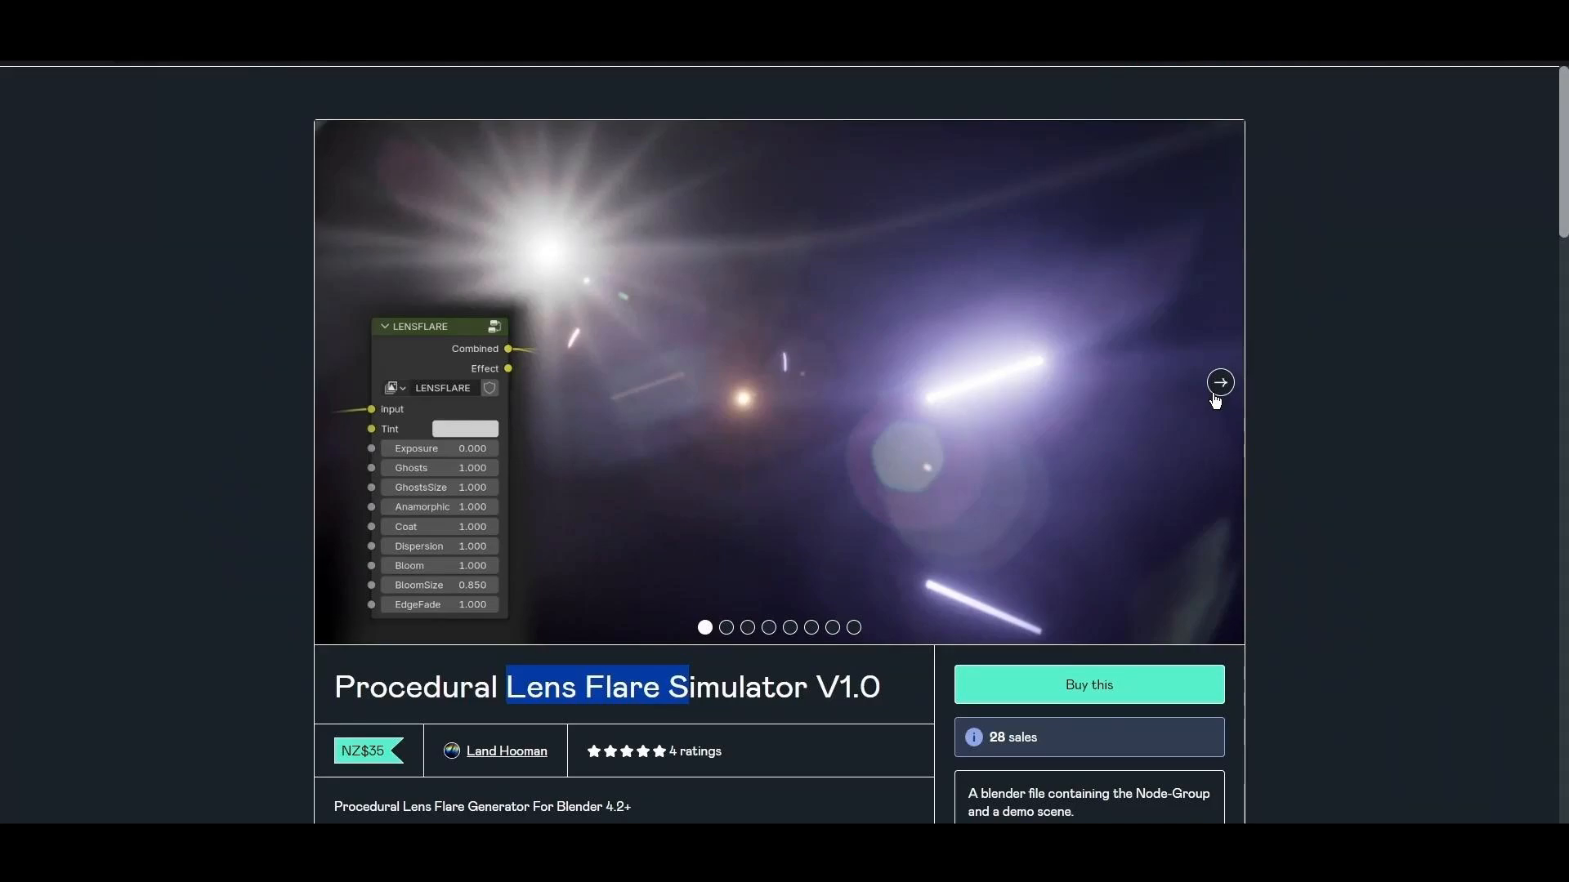
Step: Browse the example images on the Procedural Lens Flare Simulator V1.0 product page in the web browser
{"action": "left_click", "coordinate": [1220, 382]}
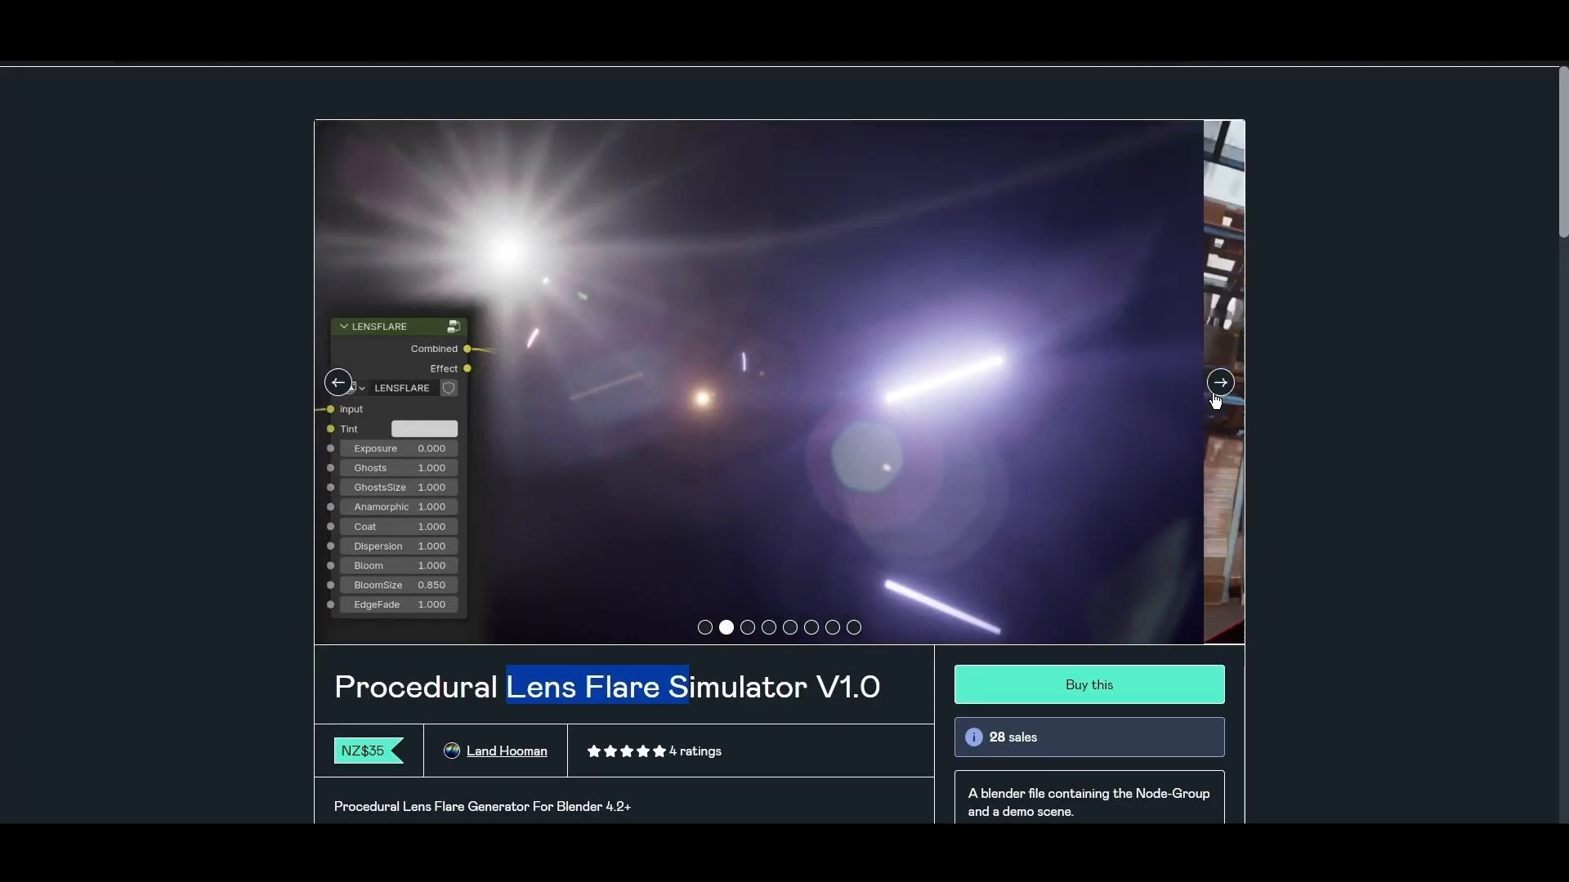
{"action": "scroll", "coordinate": [553, 498], "scroll_direction": "down", "scroll_amount": 8}
{"action": "scroll", "coordinate": [553, 499], "scroll_direction": "up", "scroll_amount": 8}
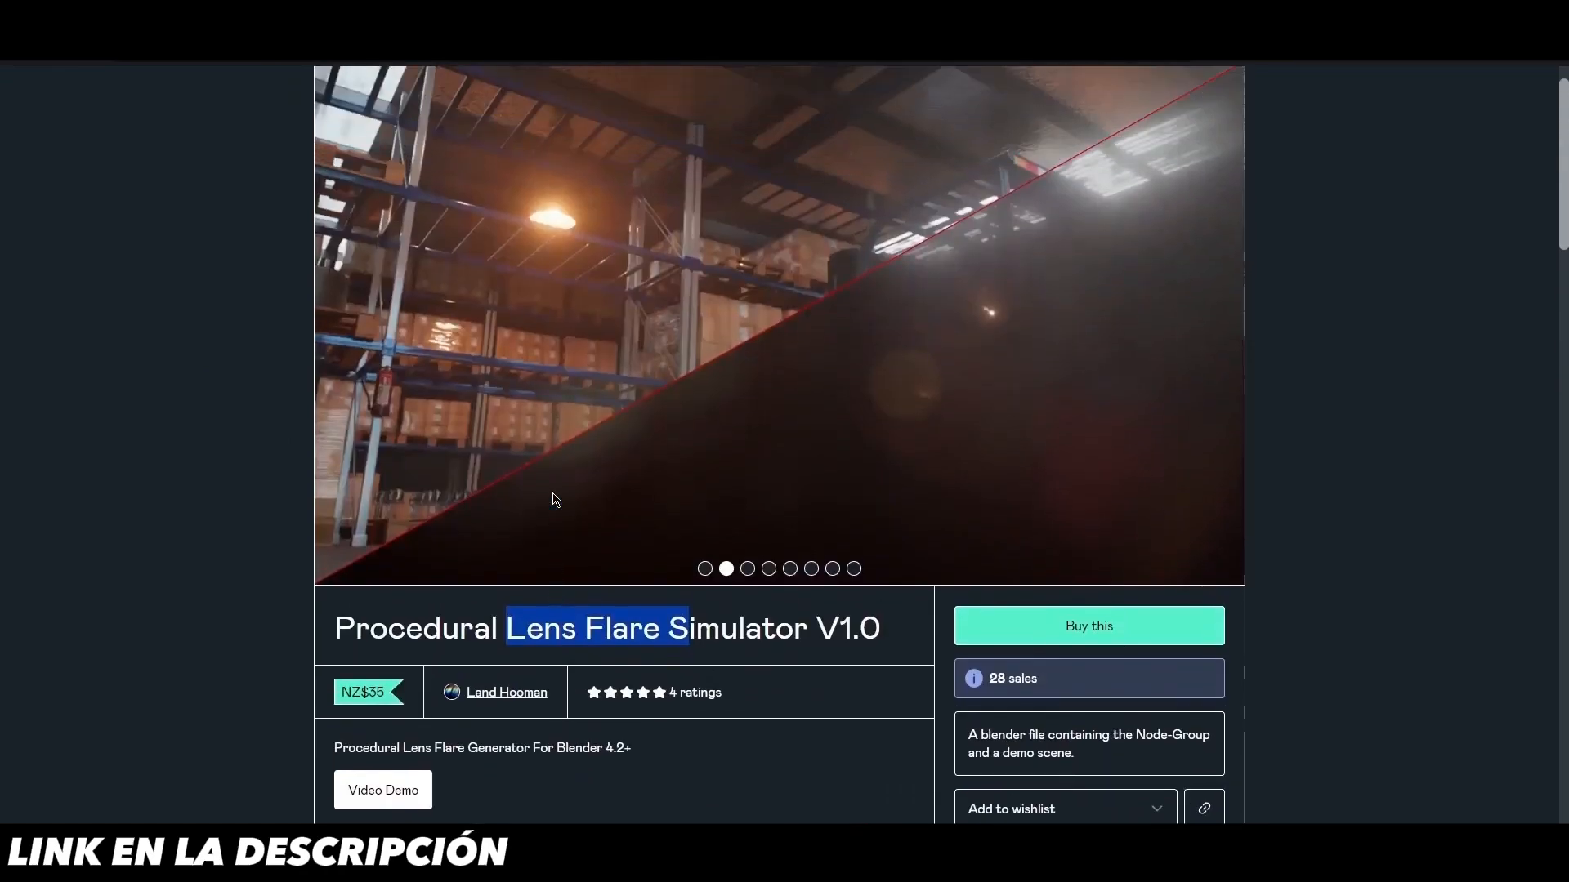
{"action": "left_click", "coordinate": [1218, 387]}
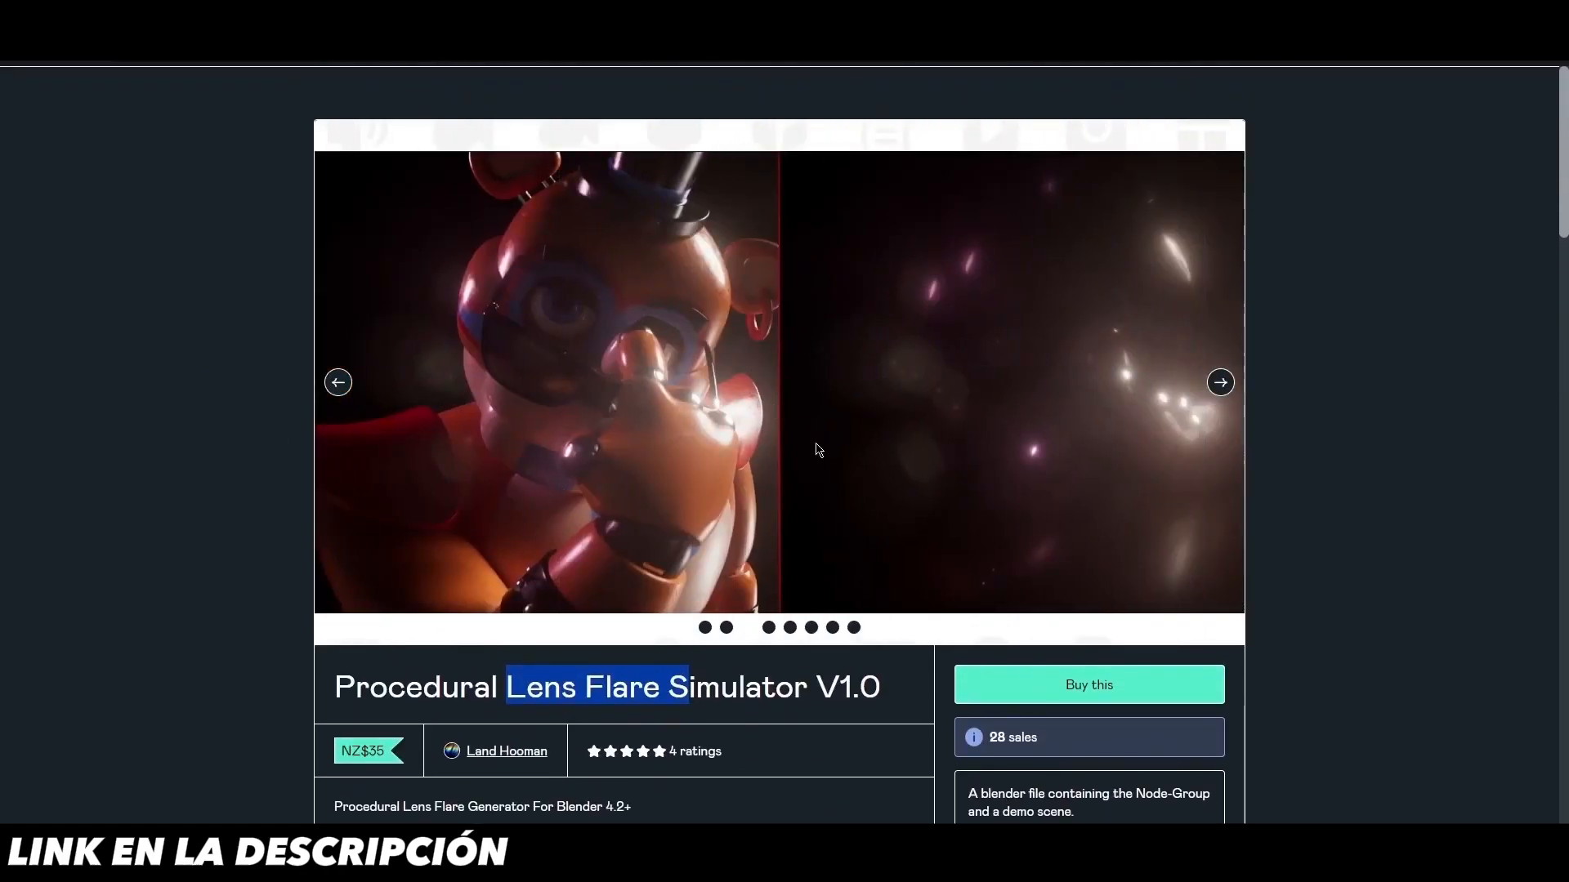
{"action": "left_click", "coordinate": [1219, 383]}
{"action": "left_click", "coordinate": [339, 385]}
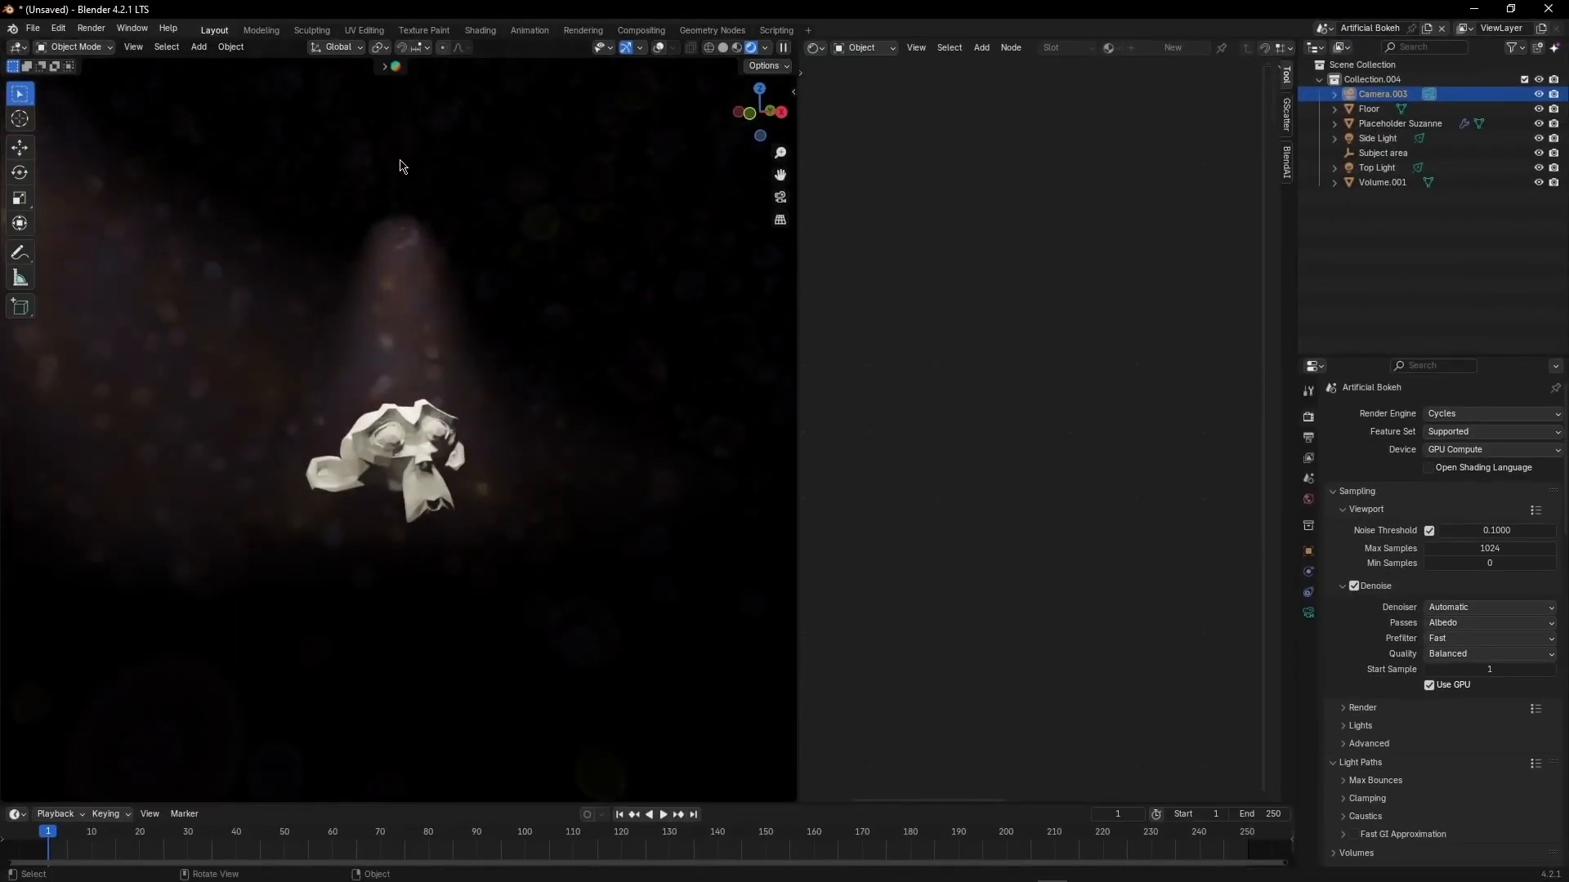
Step: View the Artificial Bokeh scene in Blender through its camera and set the focus distance to 2.519 m and F-Stop to 22.4
{"action": "key", "text": "KP_0"}
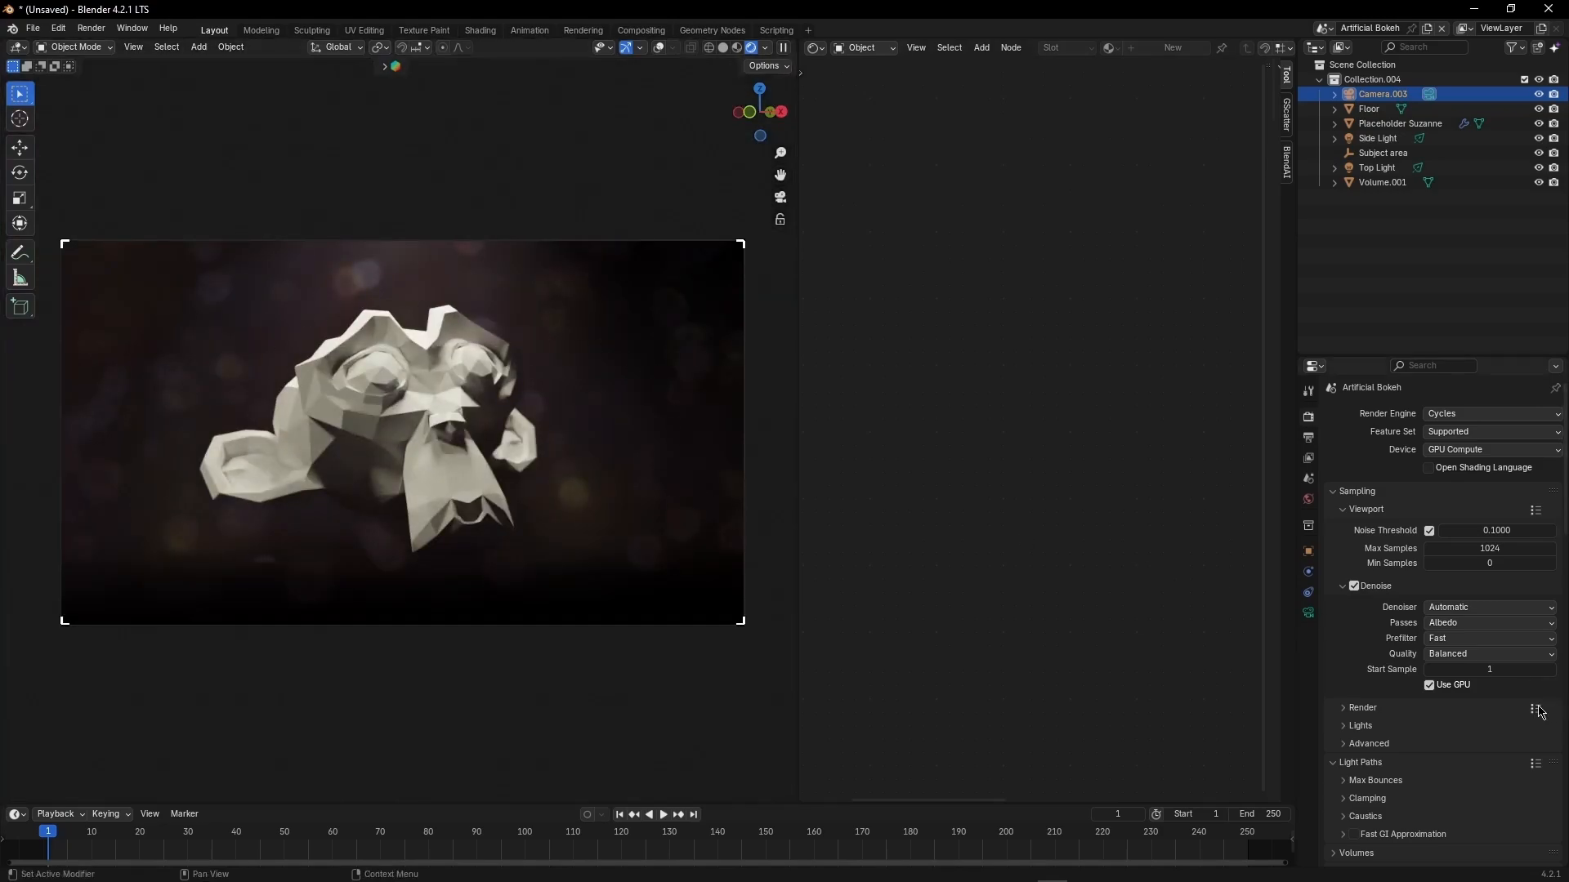
{"action": "left_click", "coordinate": [1309, 613]}
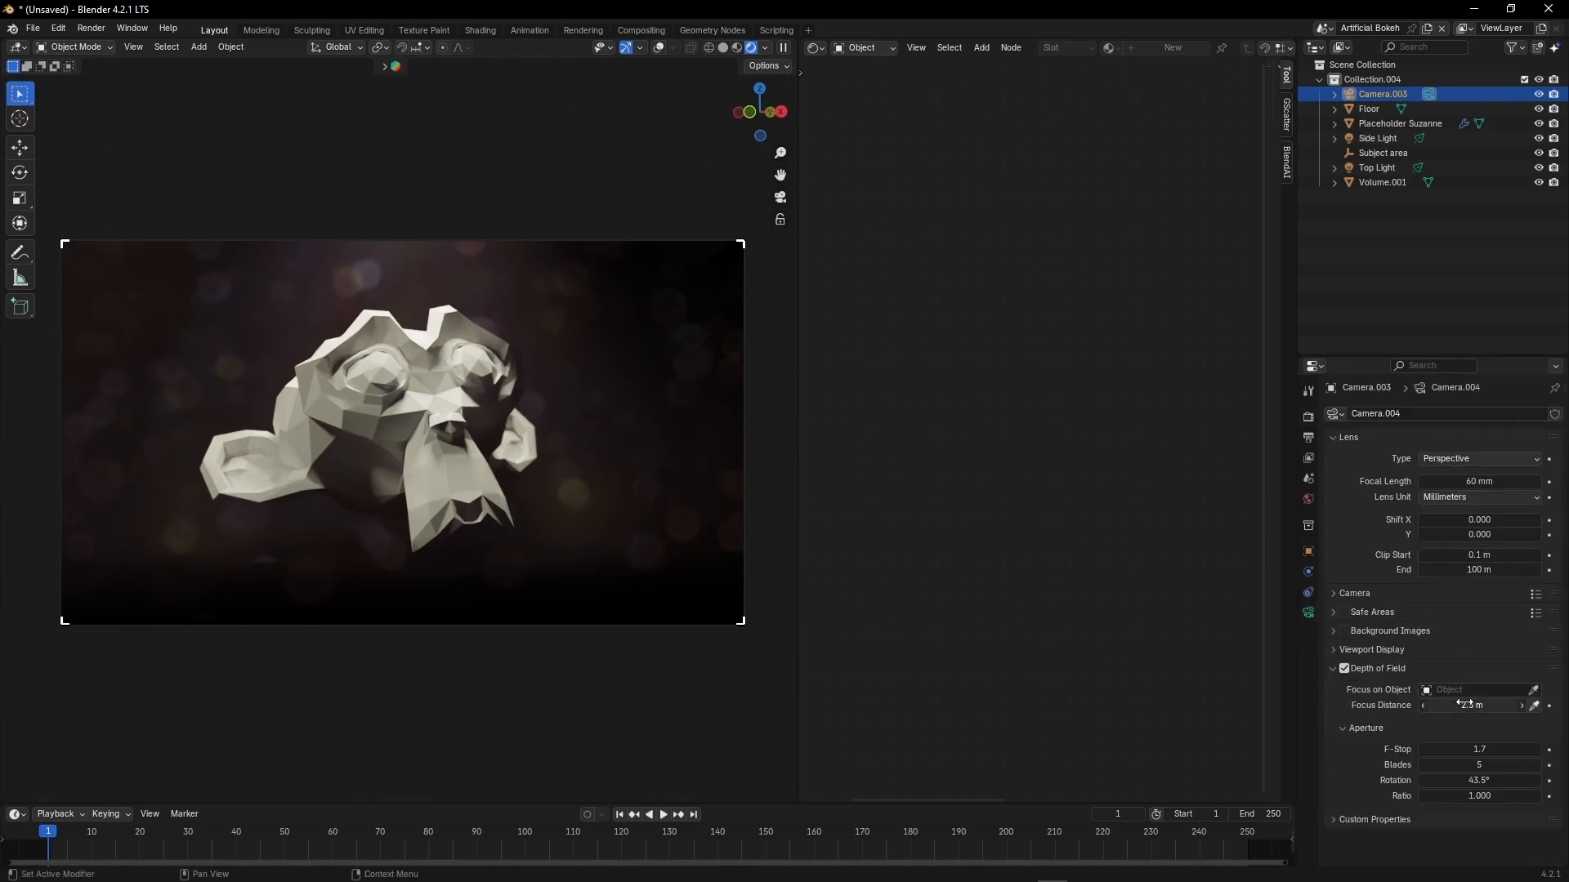
{"action": "mouse_move", "coordinate": [1465, 704]}
{"action": "left_mouse_down"}
{"action": "mouse_move", "coordinate": [1431, 704]}
{"action": "mouse_move", "coordinate": [1490, 707]}
{"action": "left_mouse_up"}
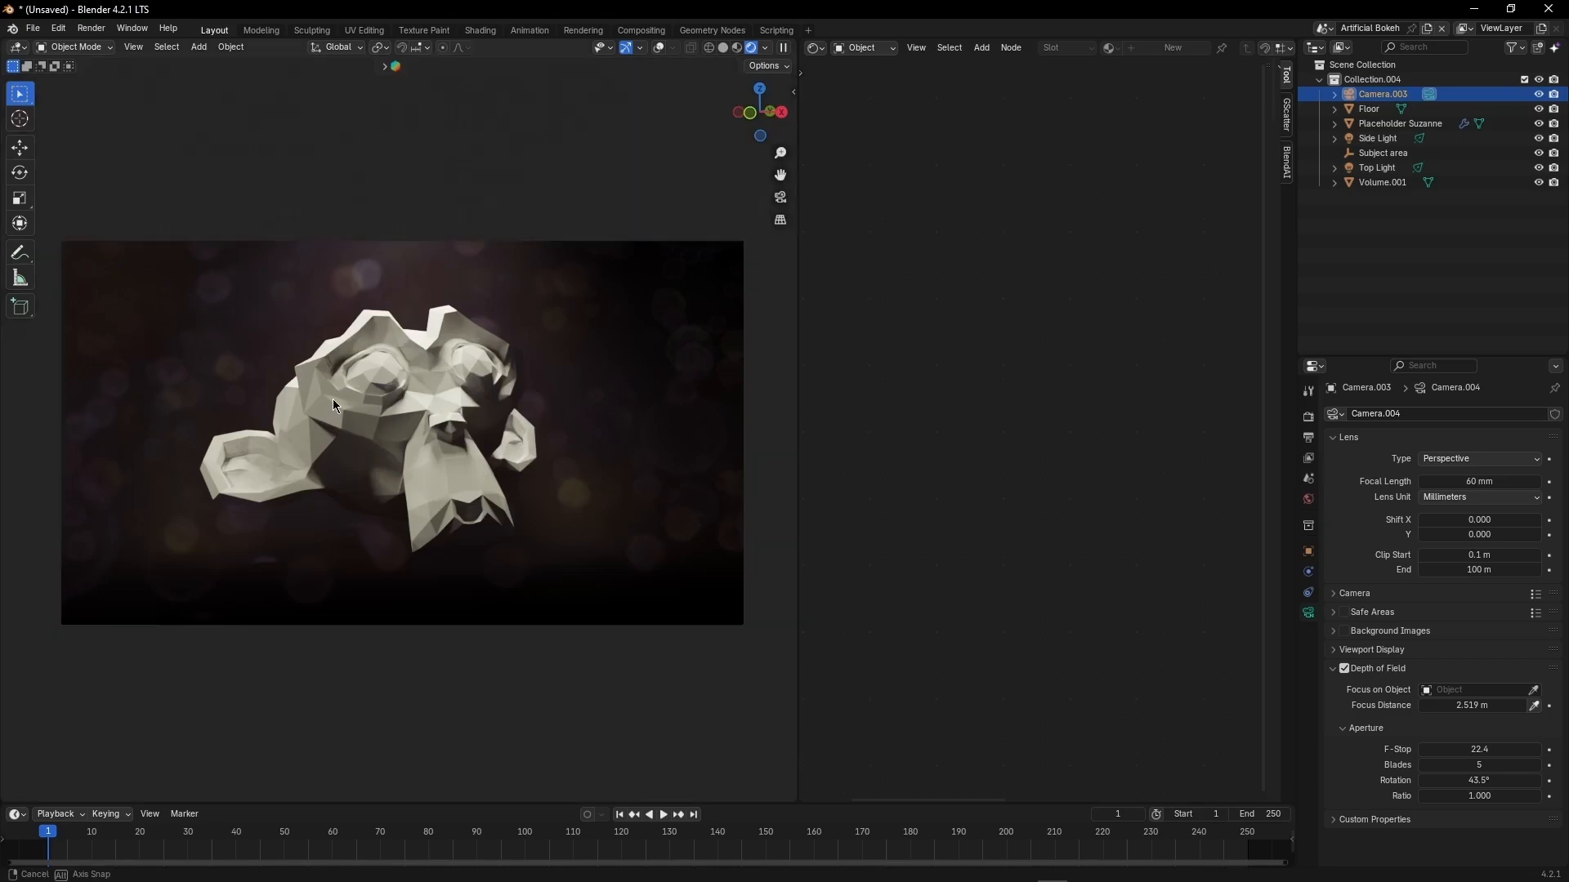
Step: Inspect the Suzanne bokeh scene from outside the camera view and adjust the camera's aperture blade count
{"action": "middle_click_drag", "start_coordinate": [332, 399], "coordinate": [343, 448]}
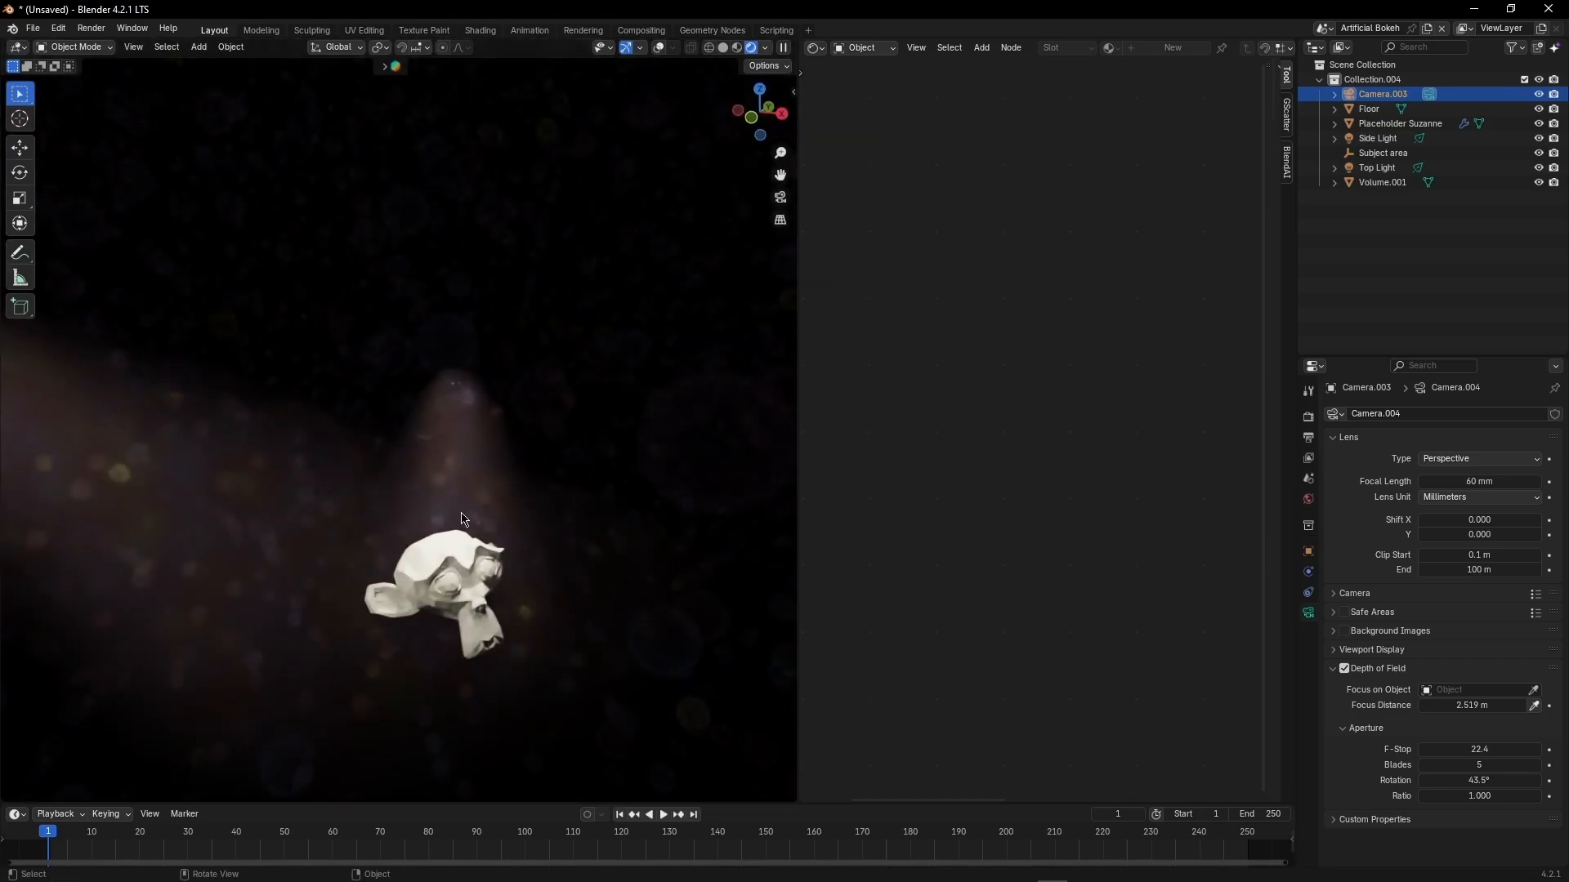
{"action": "key", "text": "z"}
{"action": "left_click", "coordinate": [524, 513]}
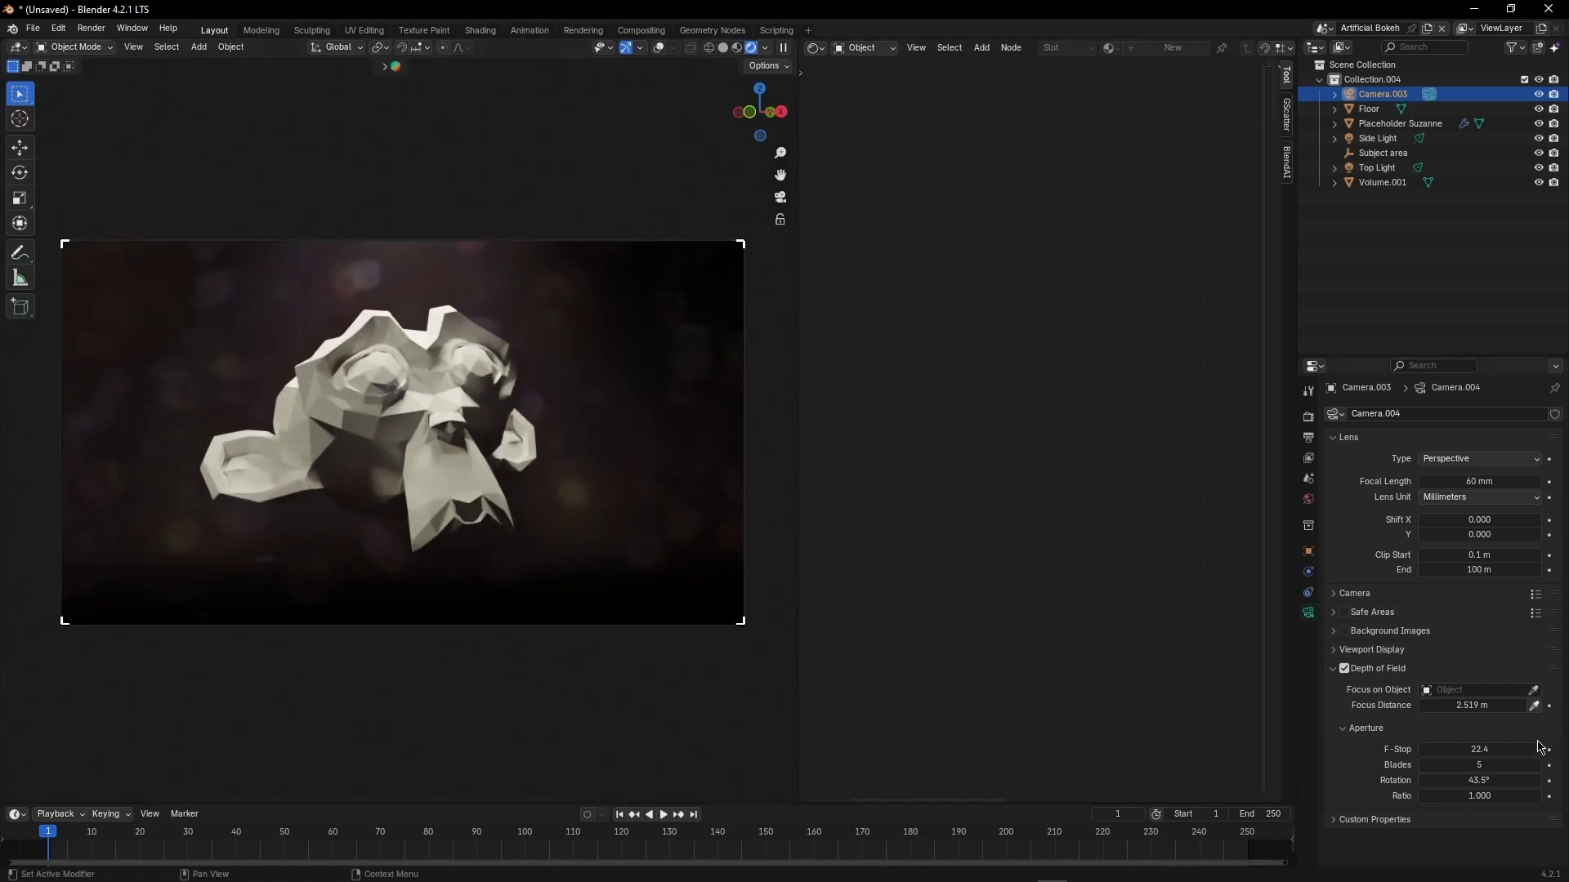
{"action": "left_click_drag", "start_coordinate": [1470, 764], "coordinate": [1442, 764]}
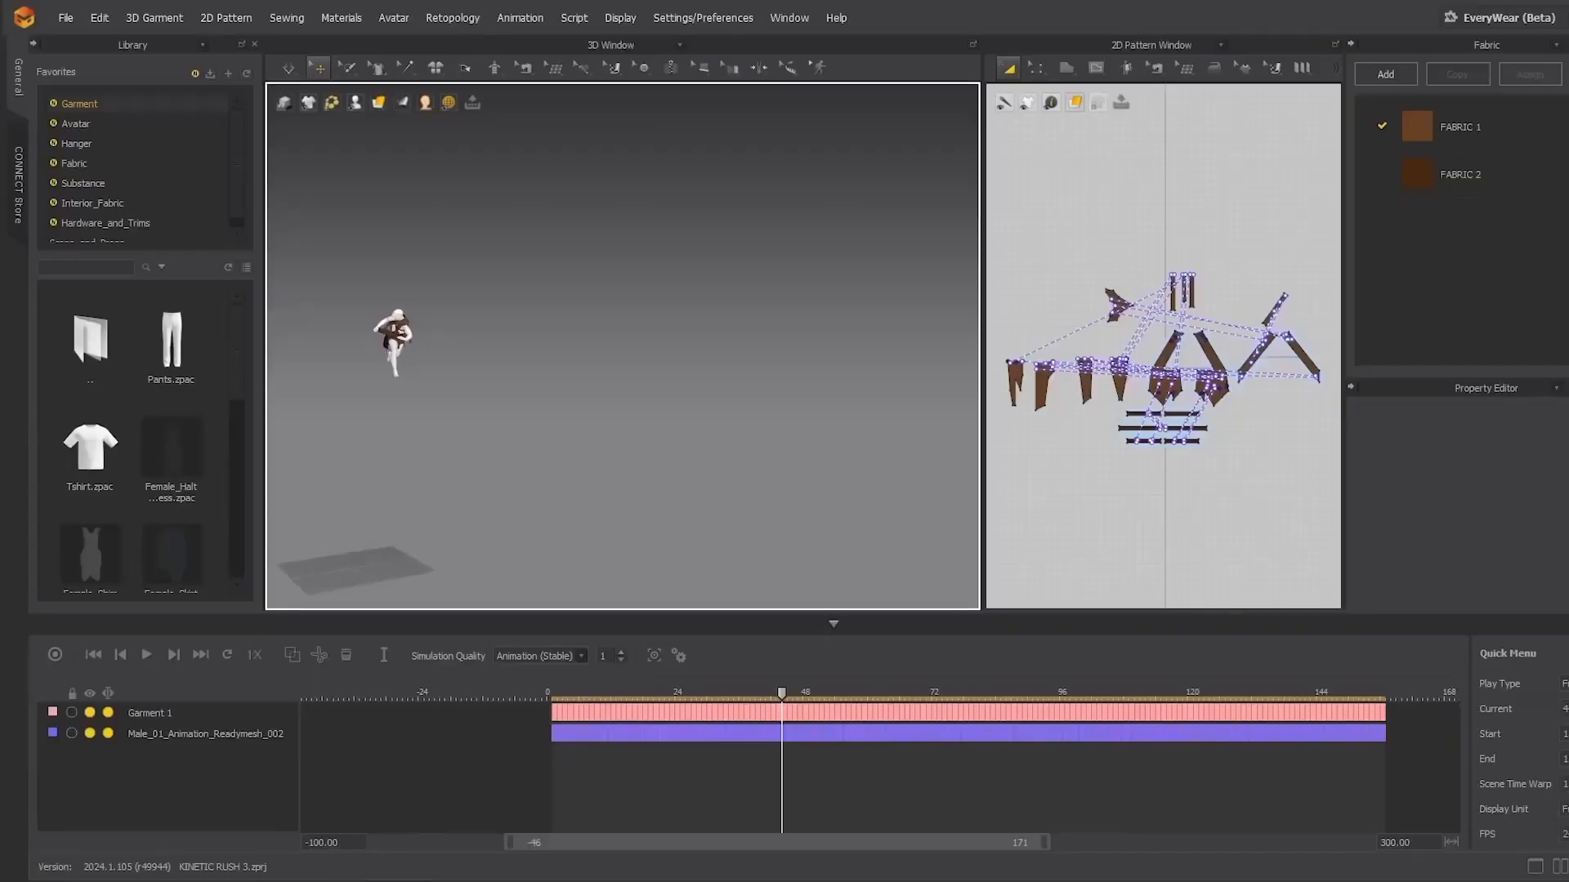
Step: Play the garment and avatar animation in Marvelous Designer
{"action": "key", "text": "space"}
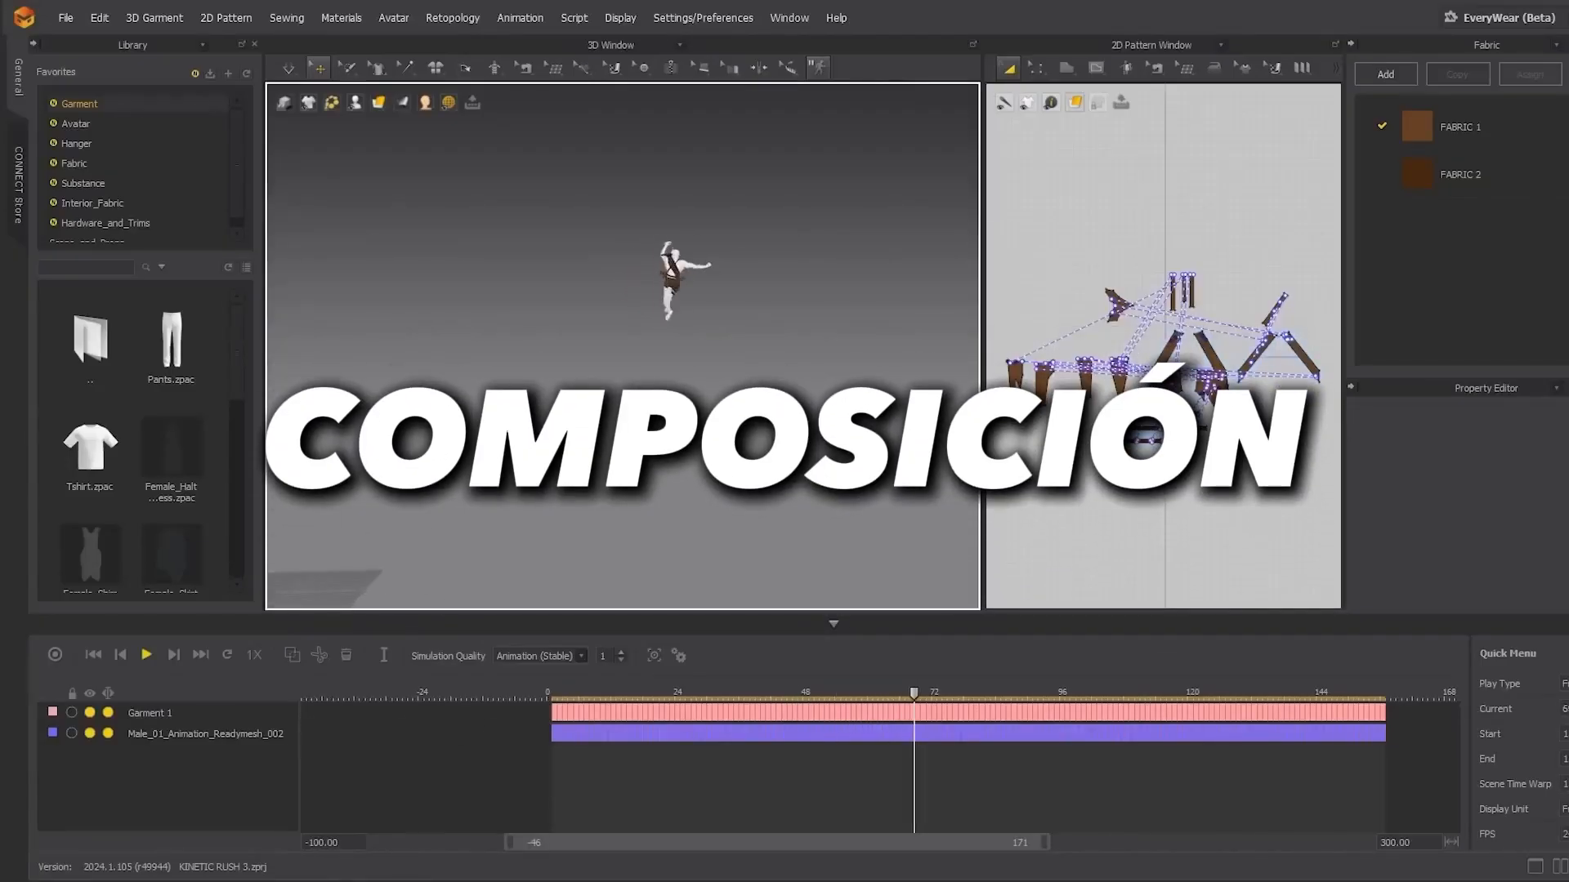